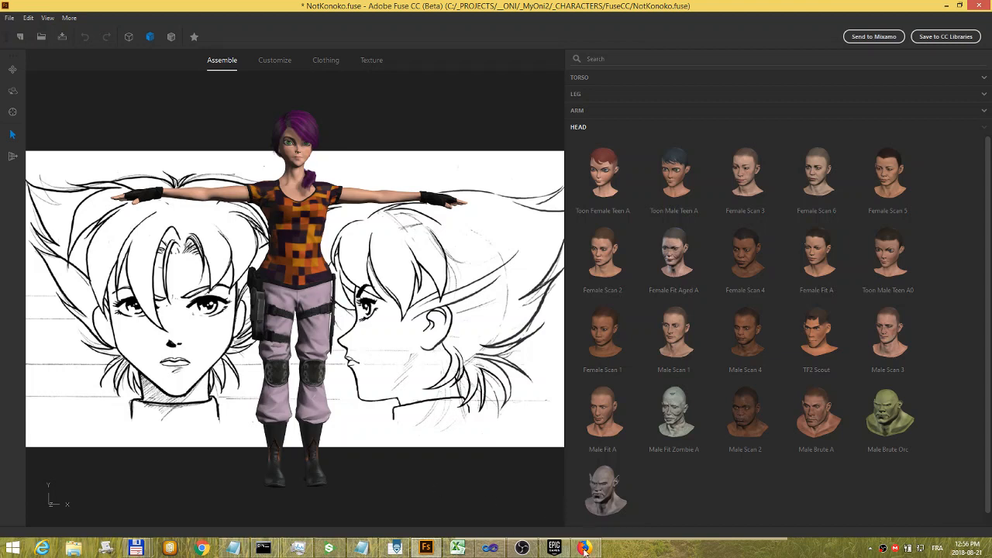
- Switch to the browser to review the forum tutorial on getting Fuse characters working in Unreal Engine 4.15, and return to Fuse
mouse_move(584, 548)
click(637, 493)
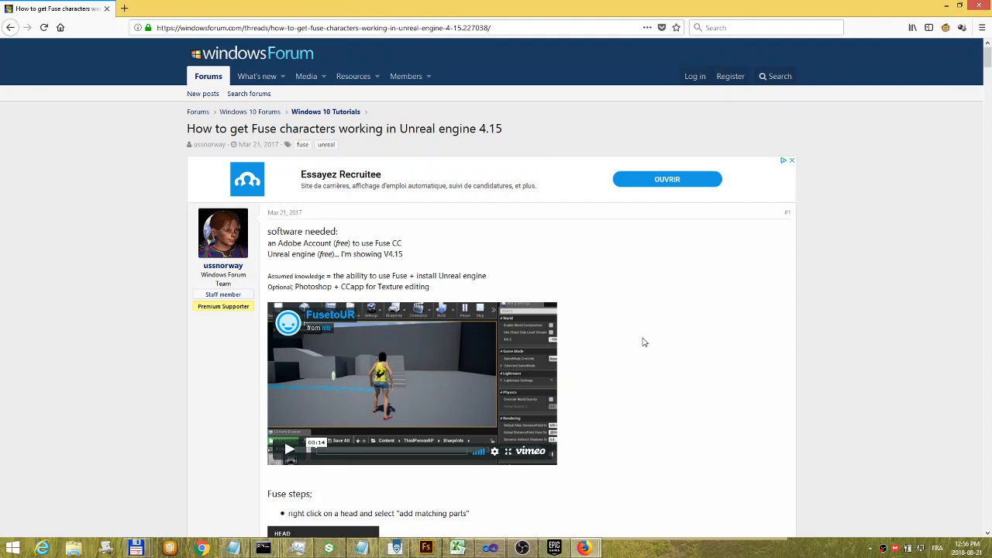
click(425, 548)
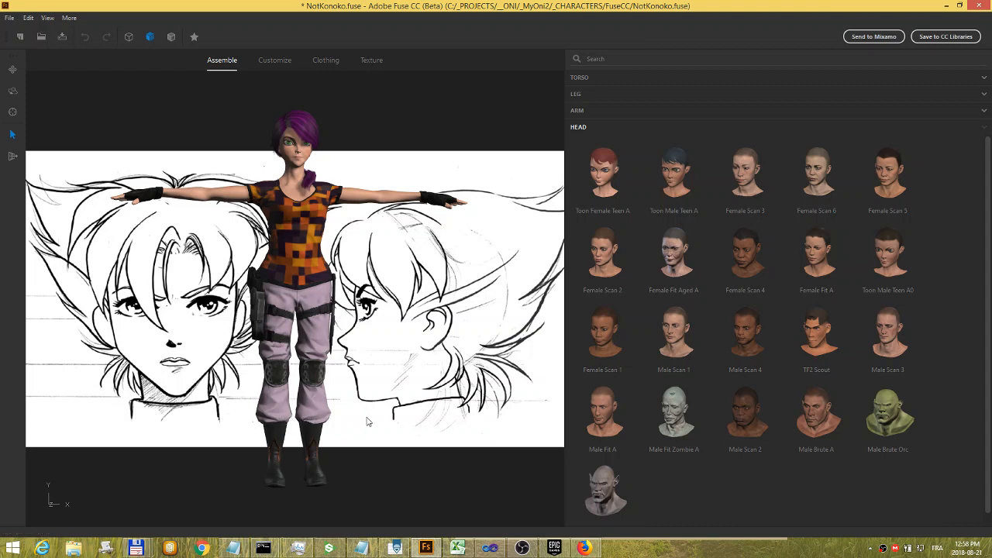
- Save the character file and examine the character's head and face up close from the front and at an angle
key(ctrl+s)
middle_drag(360, 252, 380, 428)
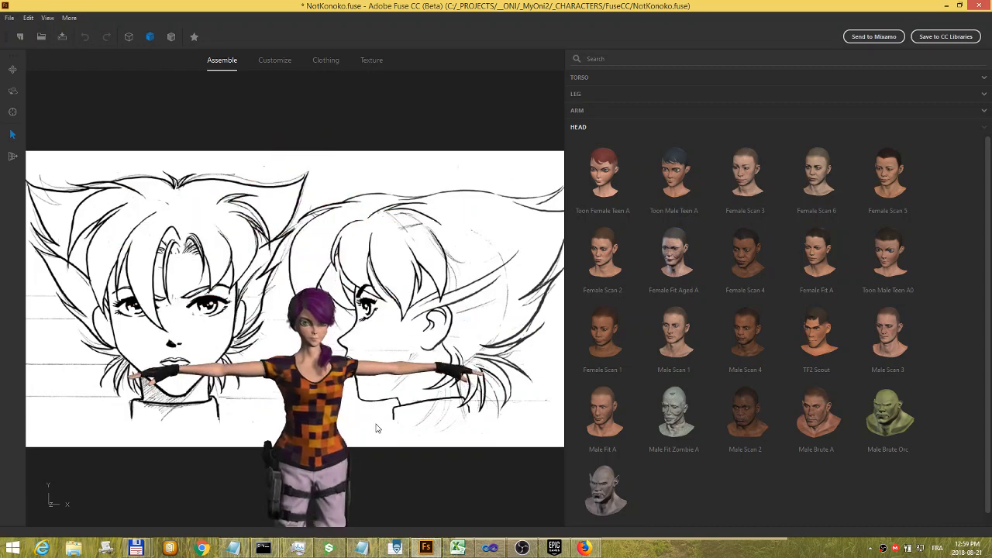
scroll(374, 424, up, 6)
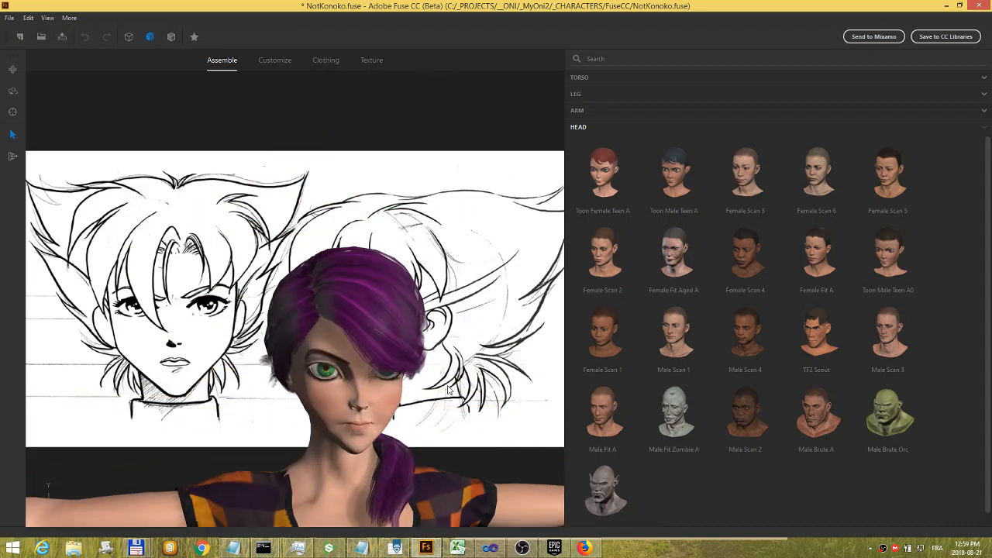
middle_drag(454, 391, 438, 341)
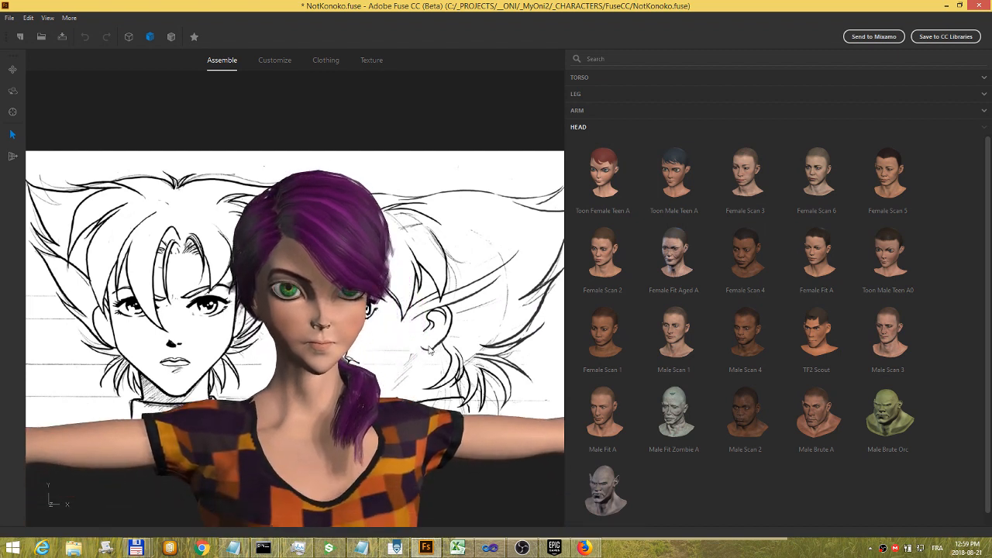
mouse_move(401, 355)
mouse_down()
mouse_move(405, 344)
mouse_move(239, 351)
mouse_move(396, 350)
mouse_up()
scroll(396, 350, down, 5)
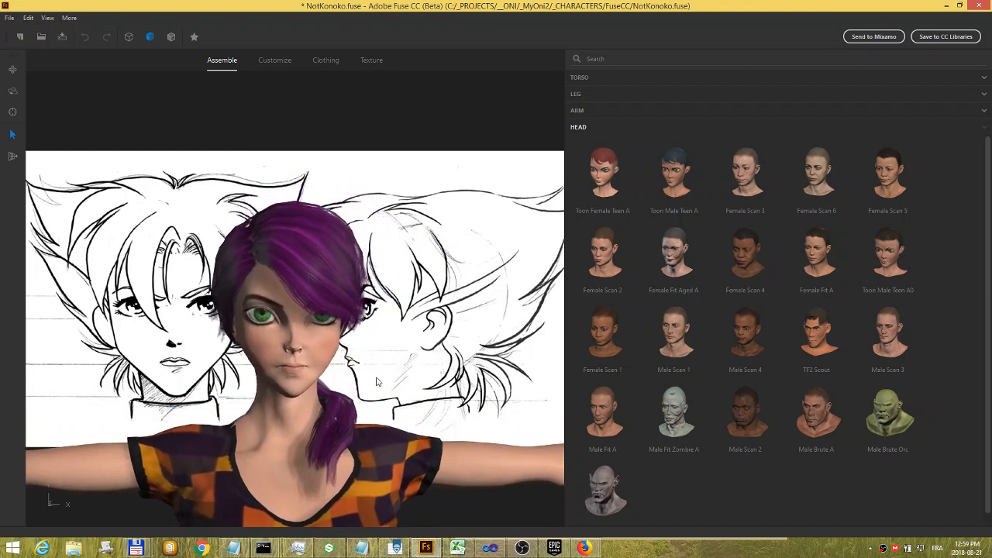
drag(398, 382, 421, 380)
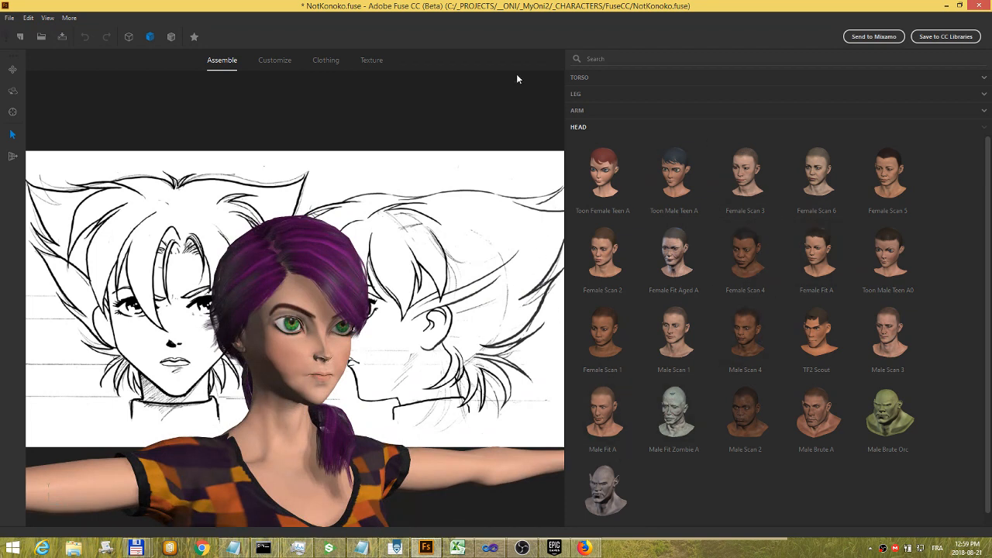
- Test the Mouth Open face morph on the character and set it back to 0
click(280, 61)
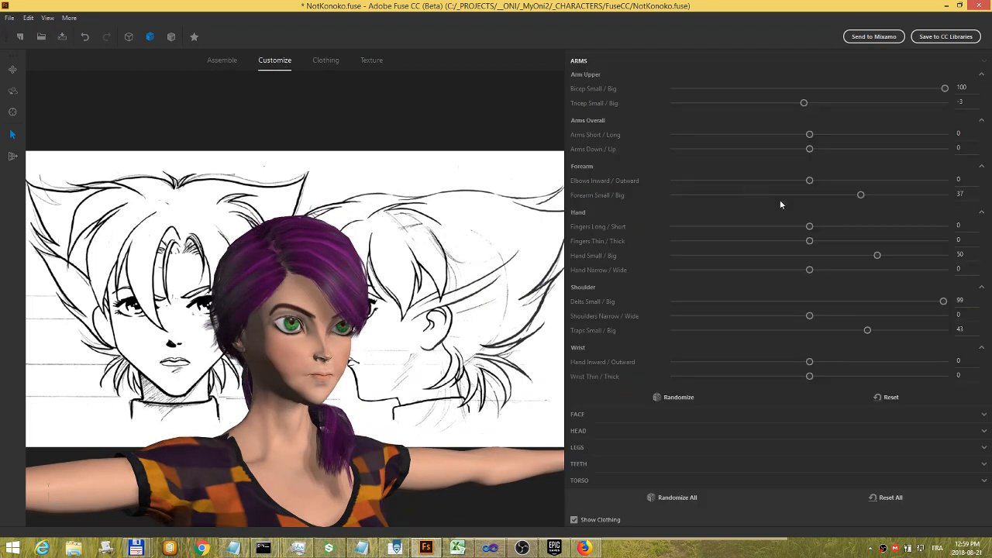
click(763, 414)
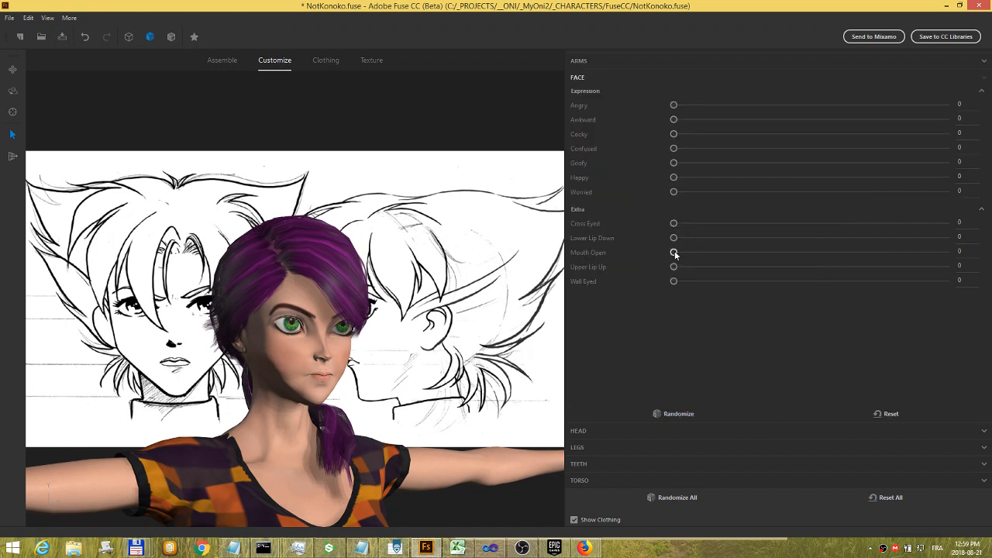
drag(675, 254, 827, 252)
drag(452, 387, 428, 398)
drag(828, 252, 651, 259)
- Set the face morphs Happy to 100, Upper Lip Up to 46 and Lower Lip Down to 53, checking the smile up close
drag(673, 179, 985, 182)
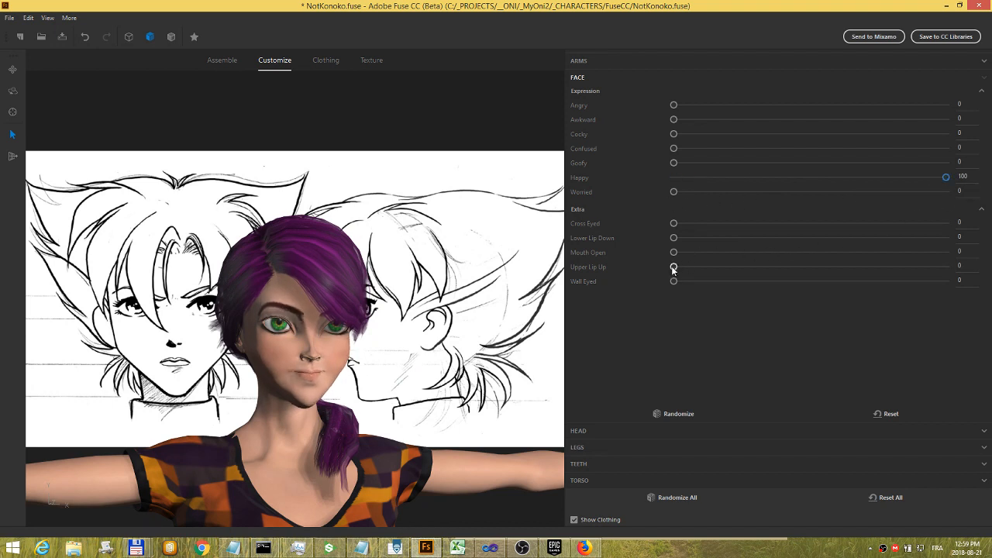
drag(700, 268, 800, 266)
scroll(457, 375, up, 5)
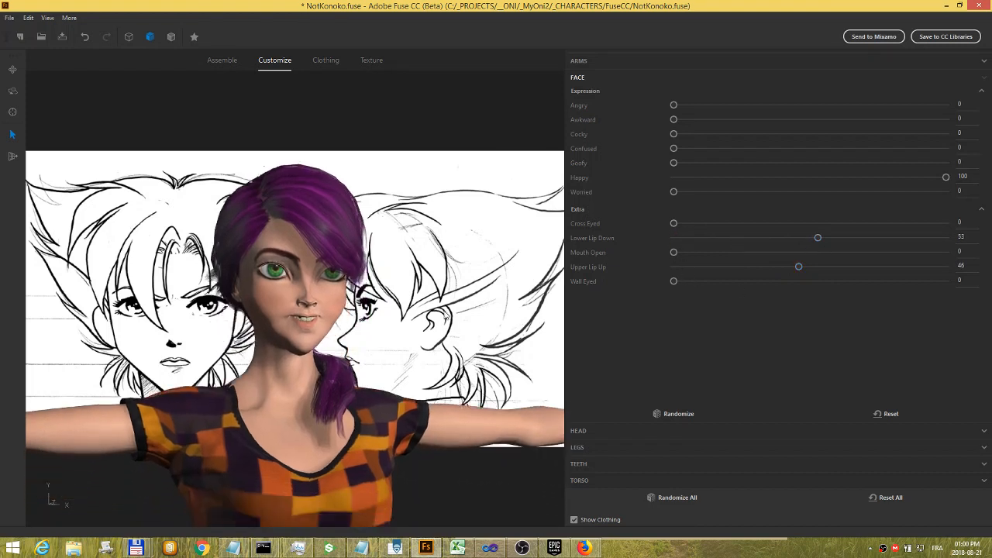
scroll(456, 318, up, 3)
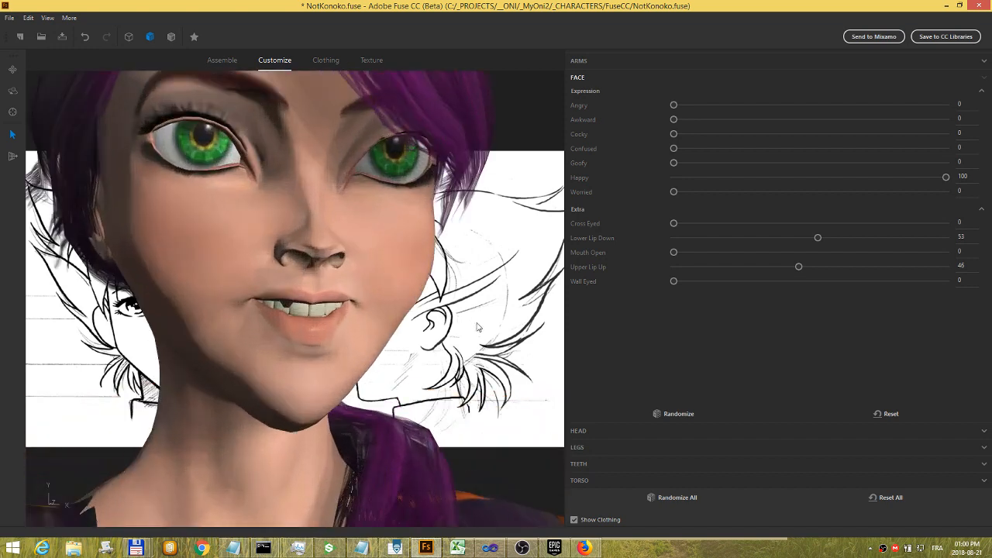
mouse_move(427, 341)
middle_down()
mouse_move(389, 341)
mouse_move(514, 357)
middle_up()
scroll(515, 359, down, 5)
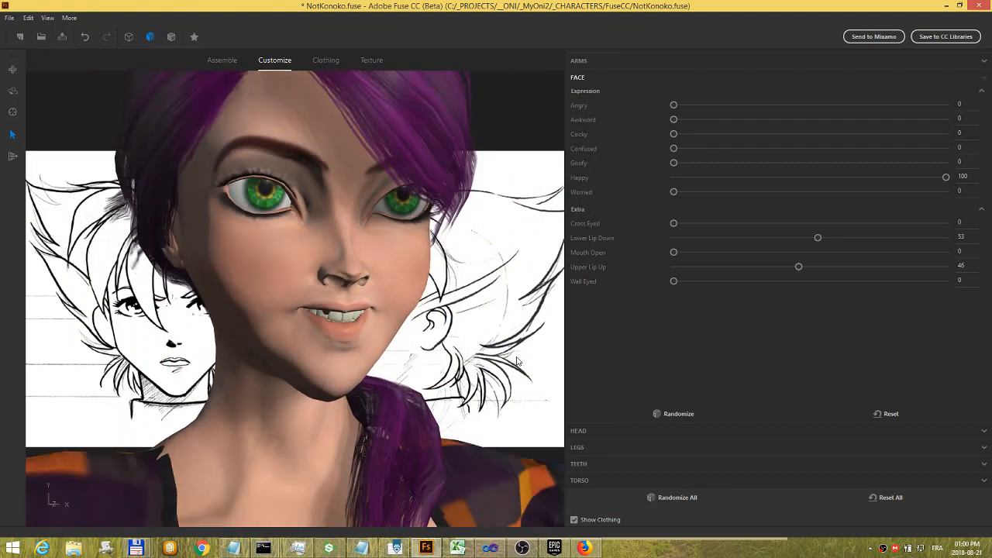
middle_drag(512, 351, 403, 346)
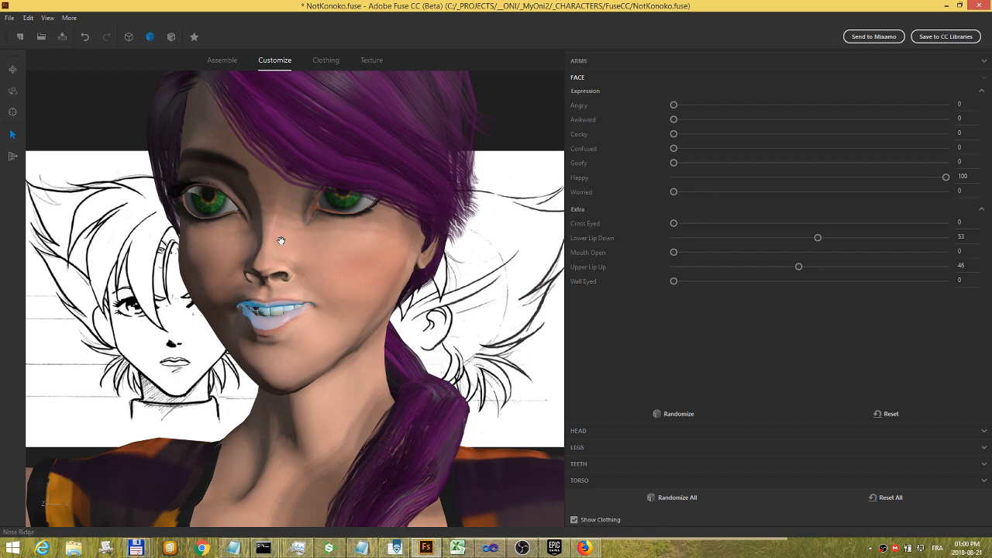
- Show the wireframe over the textured character and inspect the mesh around the mouth
click(171, 37)
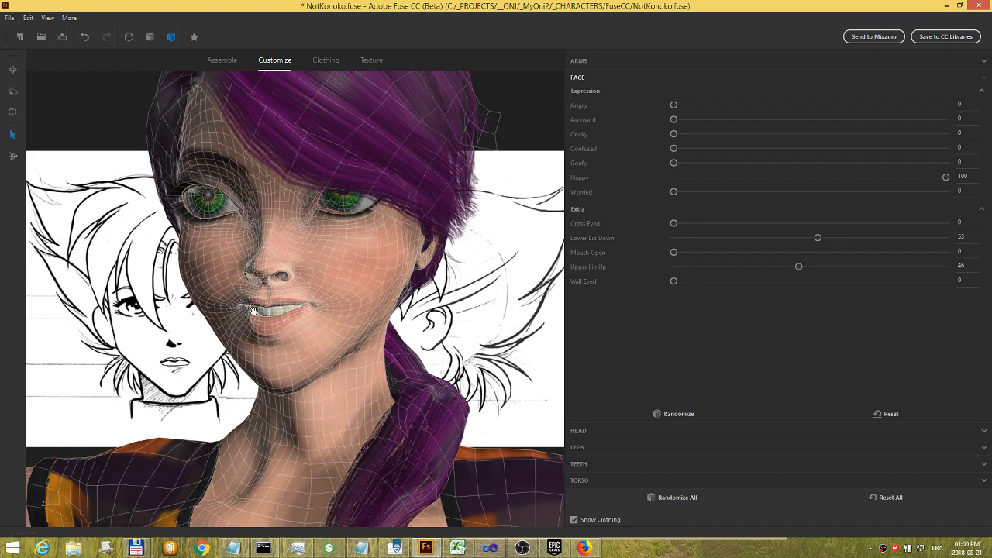
scroll(257, 314, up, 3)
scroll(242, 327, up, 3)
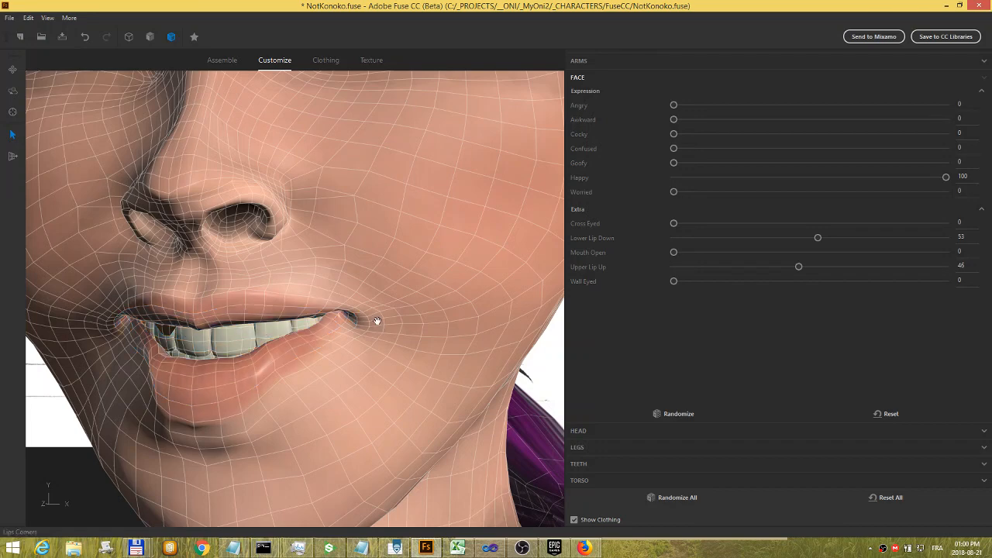
scroll(378, 326, down, 5)
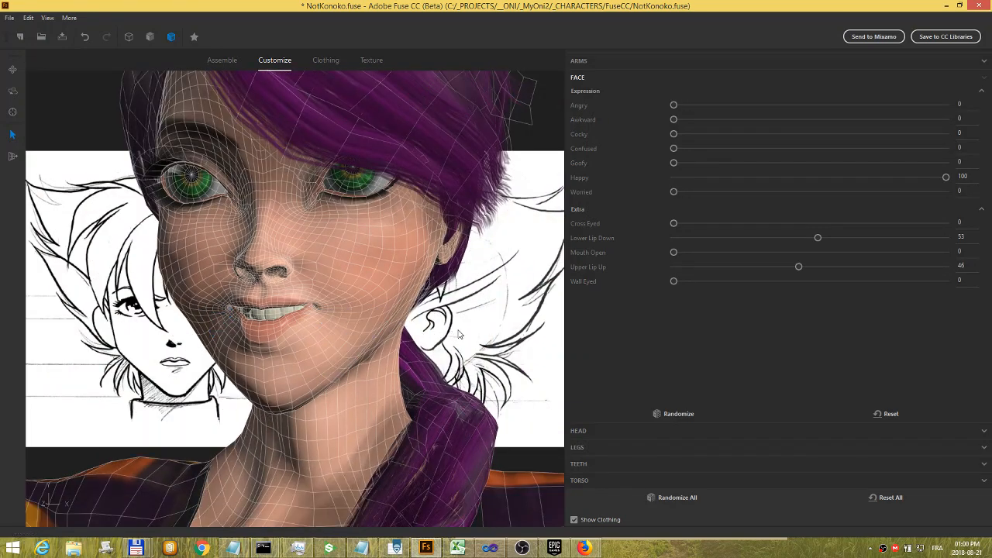
scroll(455, 332, down, 2)
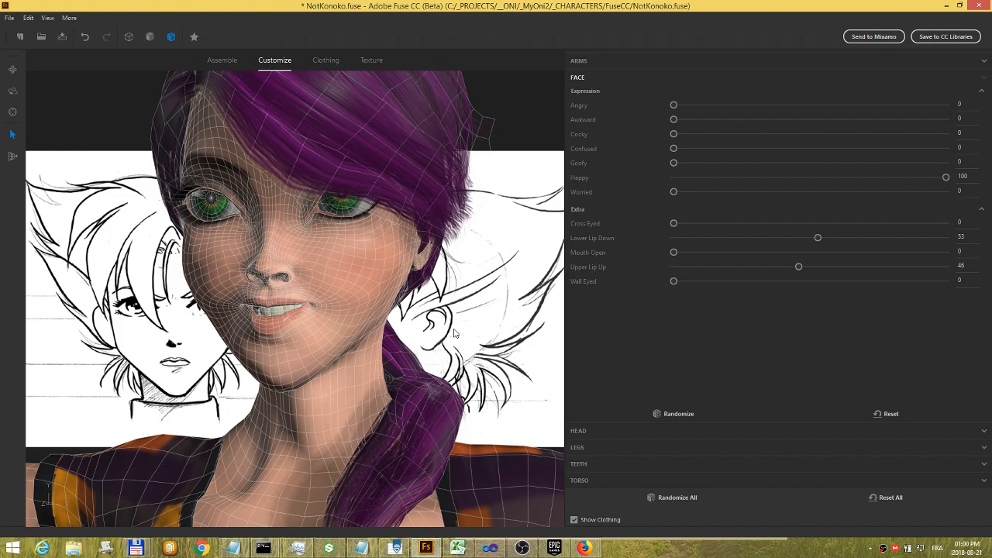
drag(481, 338, 548, 346)
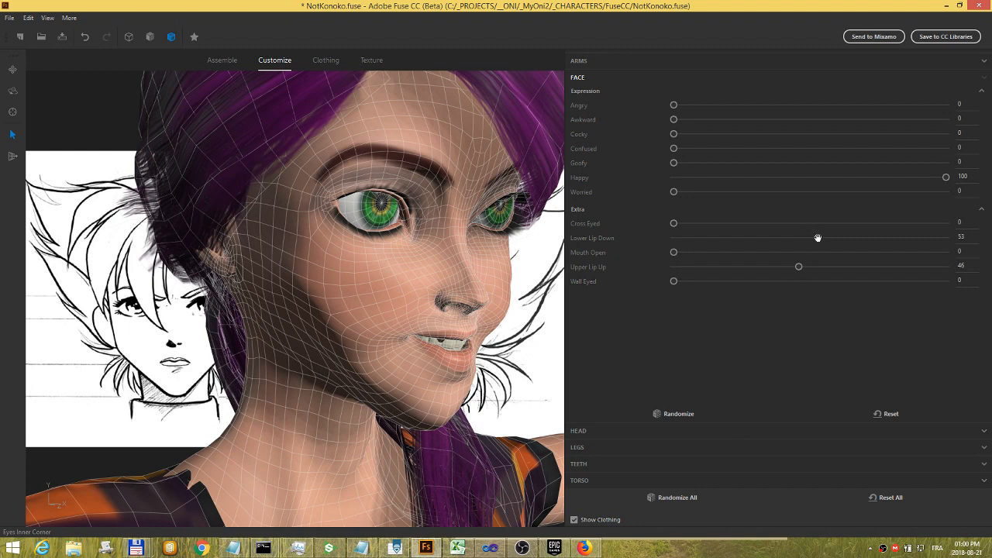
- Set Lower Lip Down to 0 and reset all face expression morphs
drag(818, 238, 658, 244)
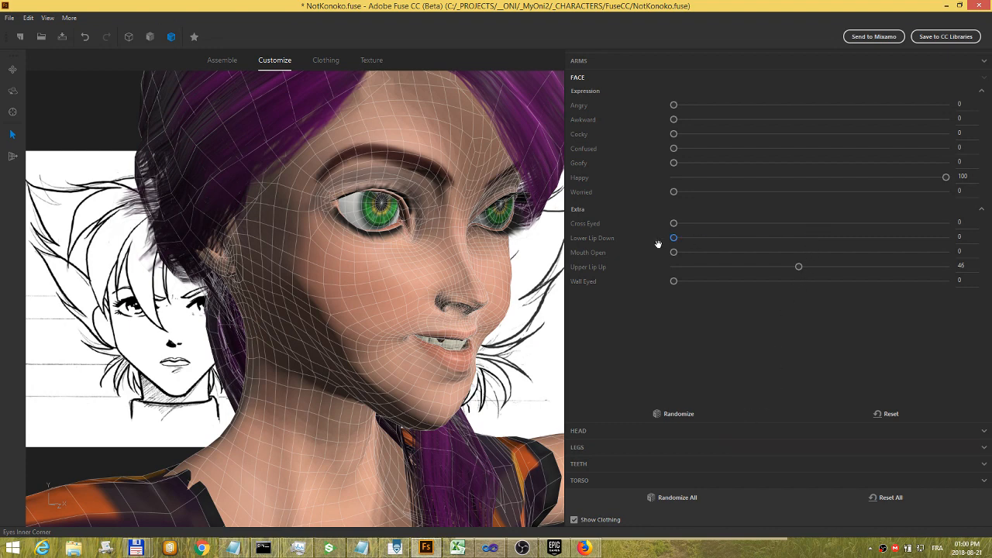
click(886, 414)
- Test the head's Eyelids Close / Open morph at 100 and -100, and set it back to 0
click(698, 431)
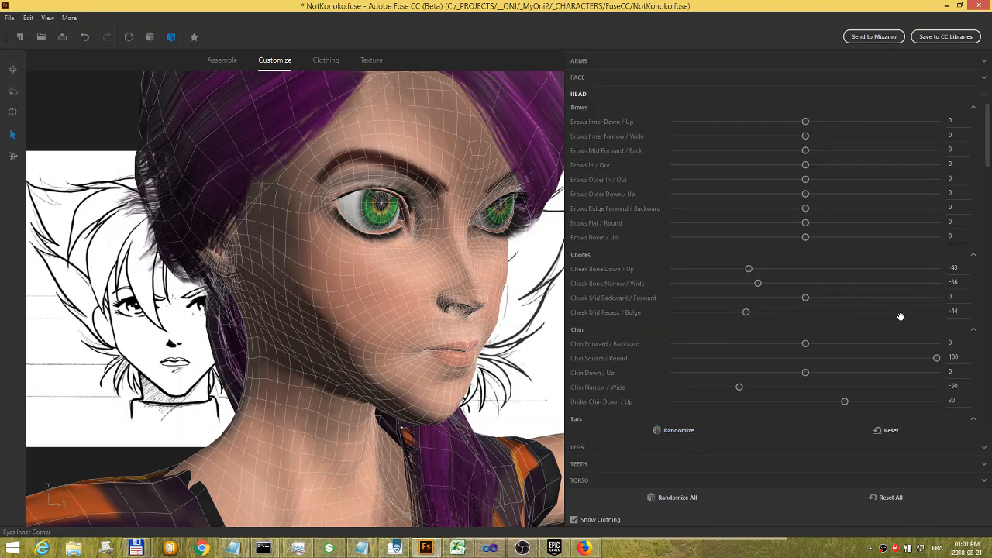
drag(988, 159, 989, 237)
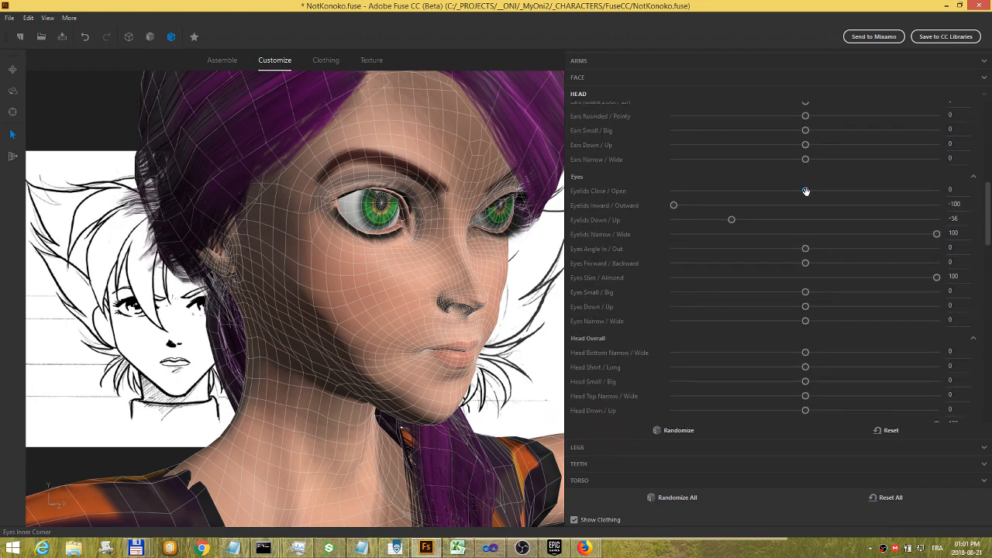
drag(806, 192, 989, 193)
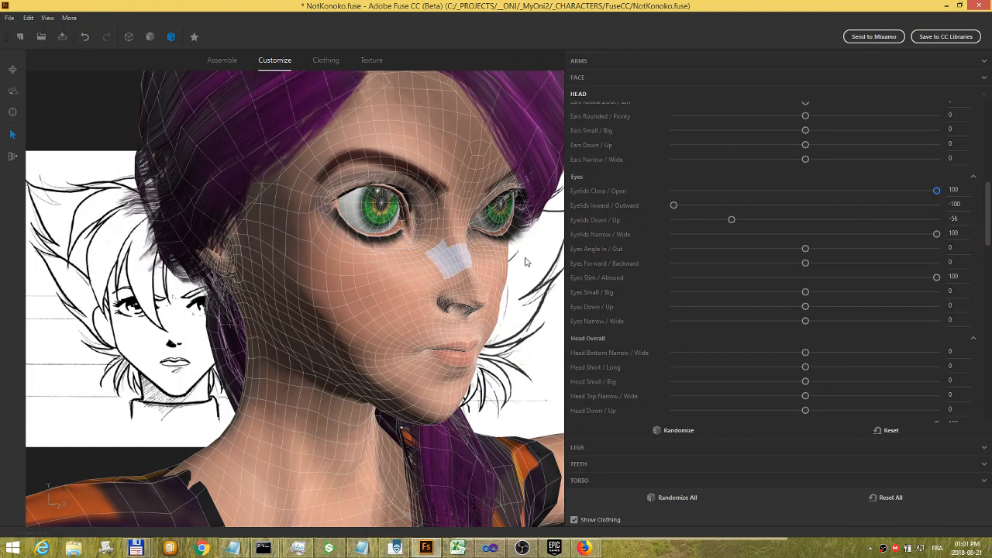
click(362, 230)
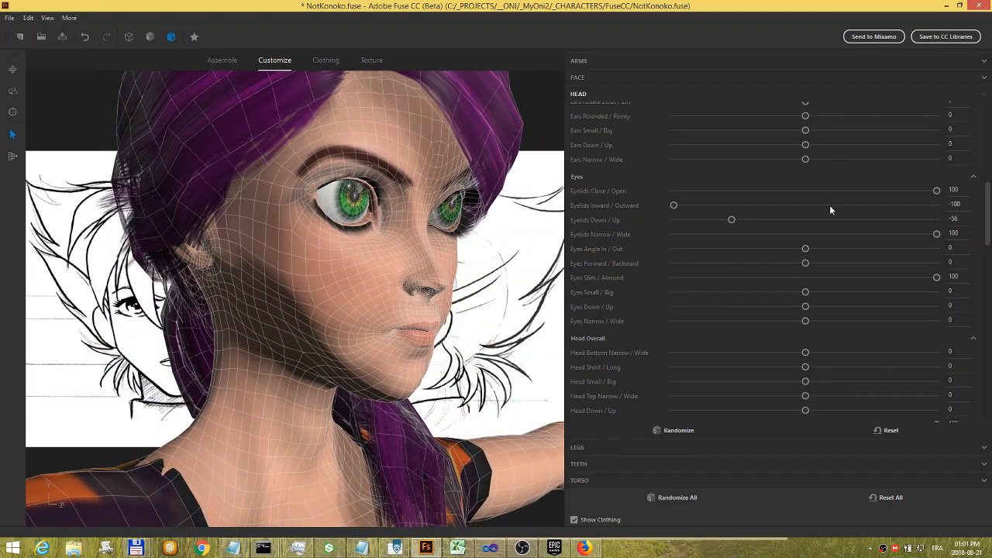
drag(935, 192, 606, 197)
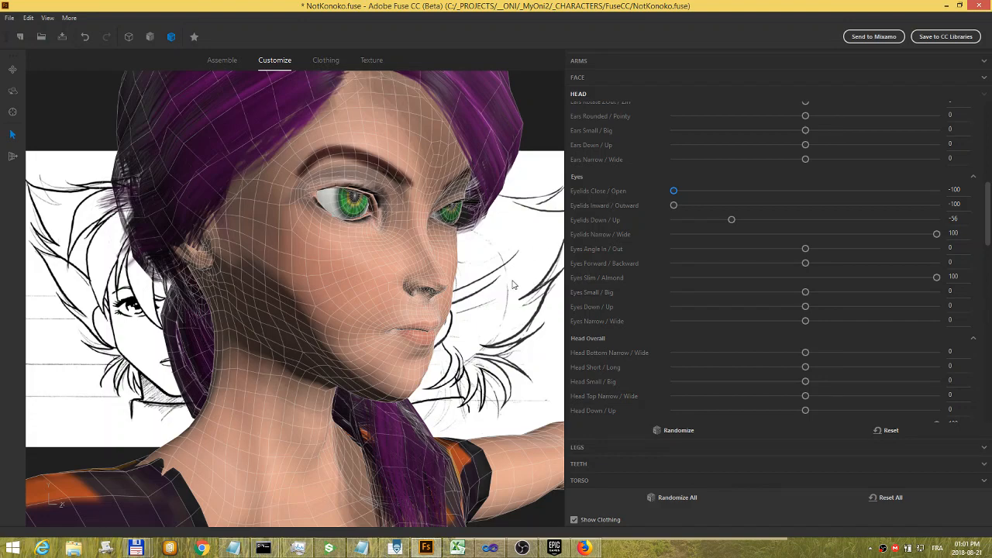
middle_drag(529, 272, 511, 289)
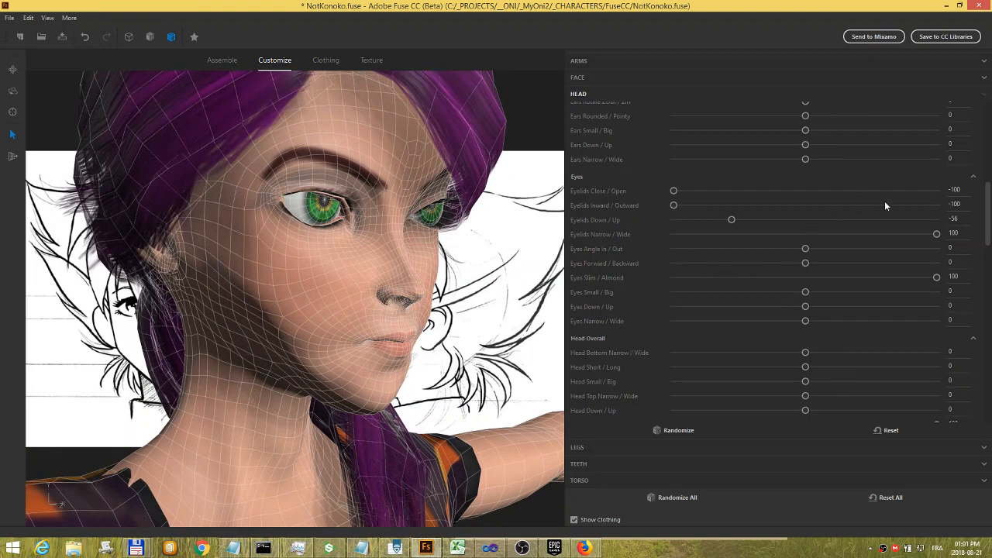
drag(674, 190, 806, 192)
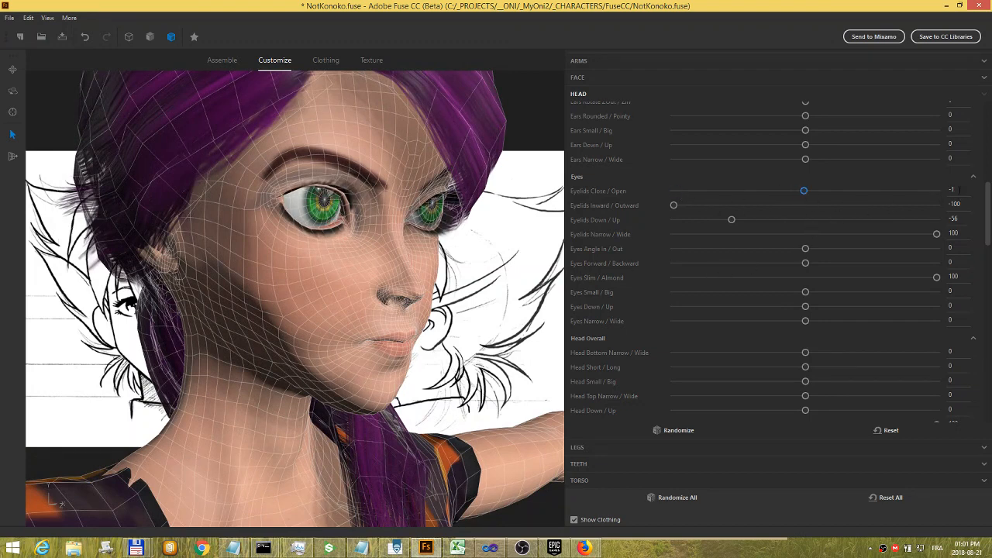
text(0)
- Send the complete character to Mixamo under the character name NotKonoko
scroll(473, 295, down, 10)
middle_drag(473, 293, 452, 341)
click(422, 408)
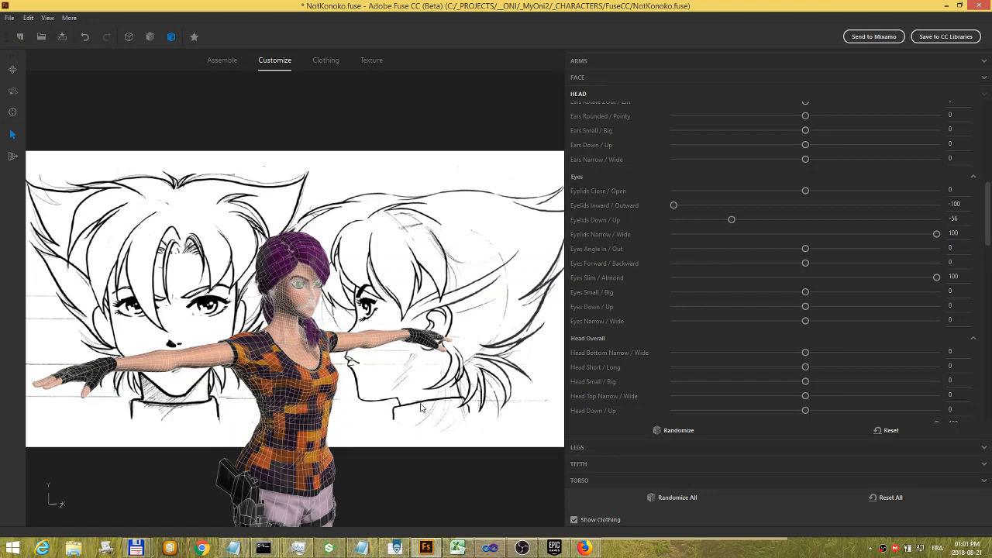
middle_drag(421, 407, 447, 214)
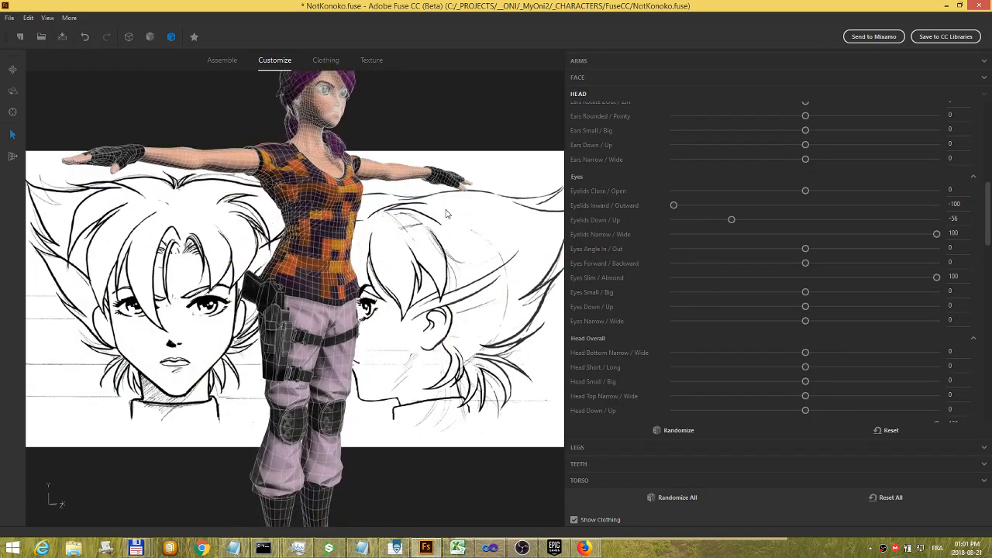
scroll(447, 216, down, 5)
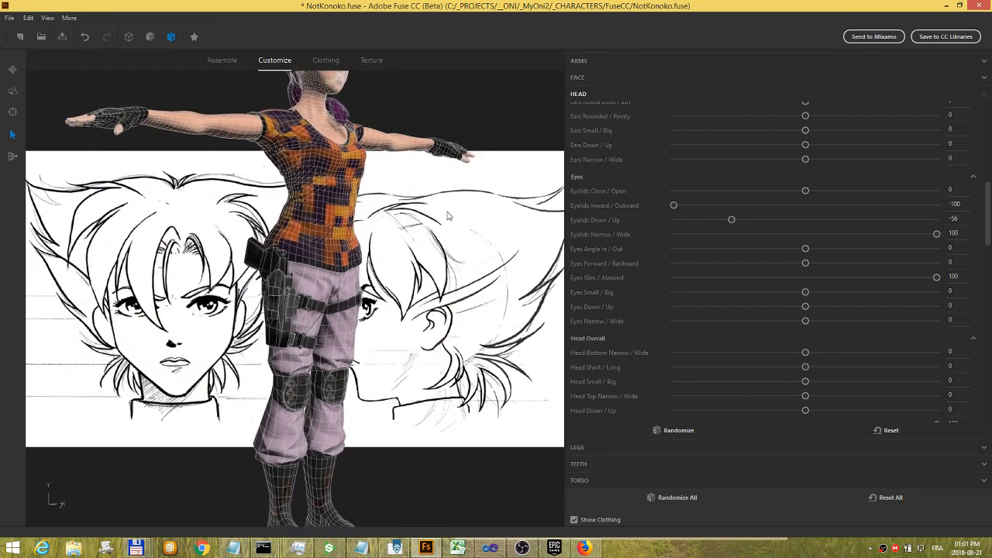
click(876, 37)
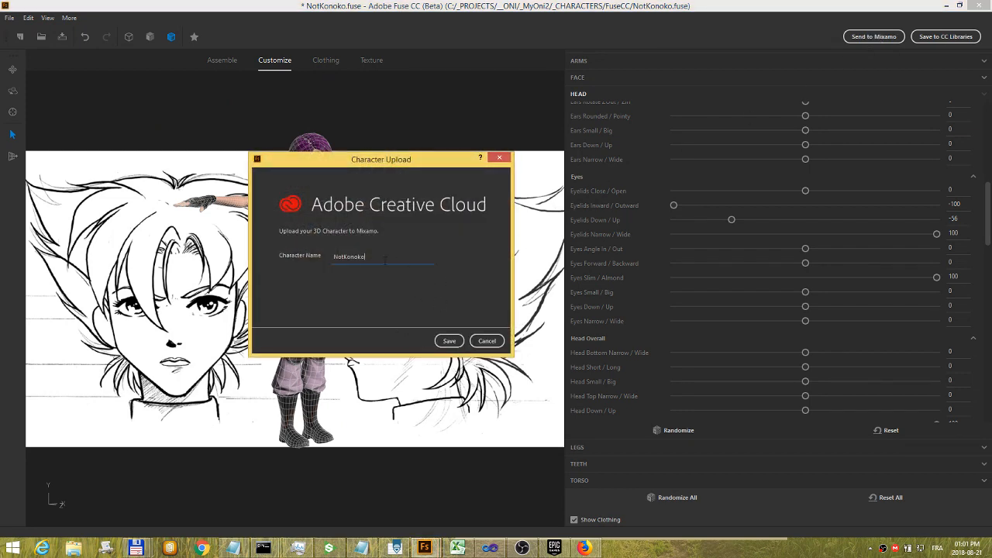
click(446, 340)
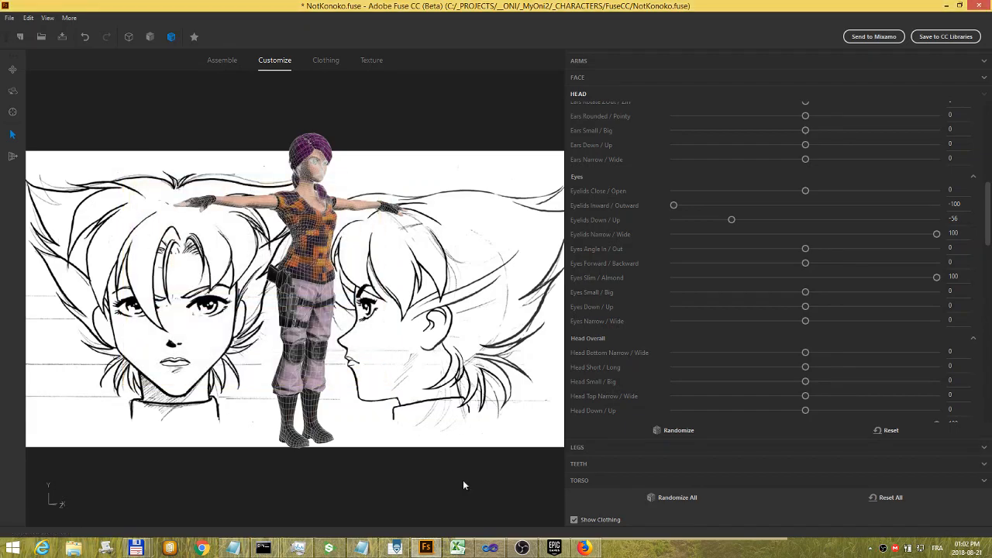
- Switch to the Mixamo Auto-Rigger in the browser and inspect the rigged character's animated preview
mouse_move(583, 549)
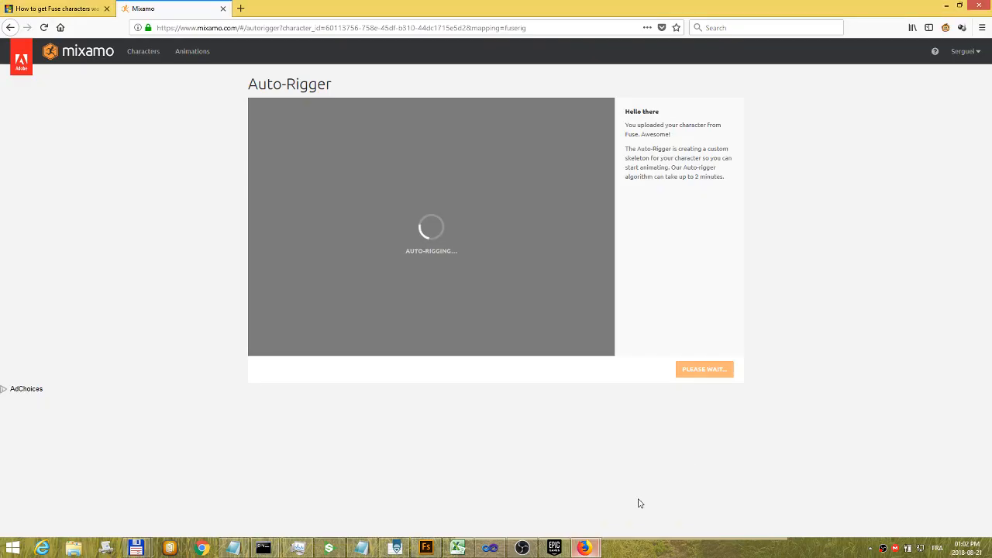
click(624, 507)
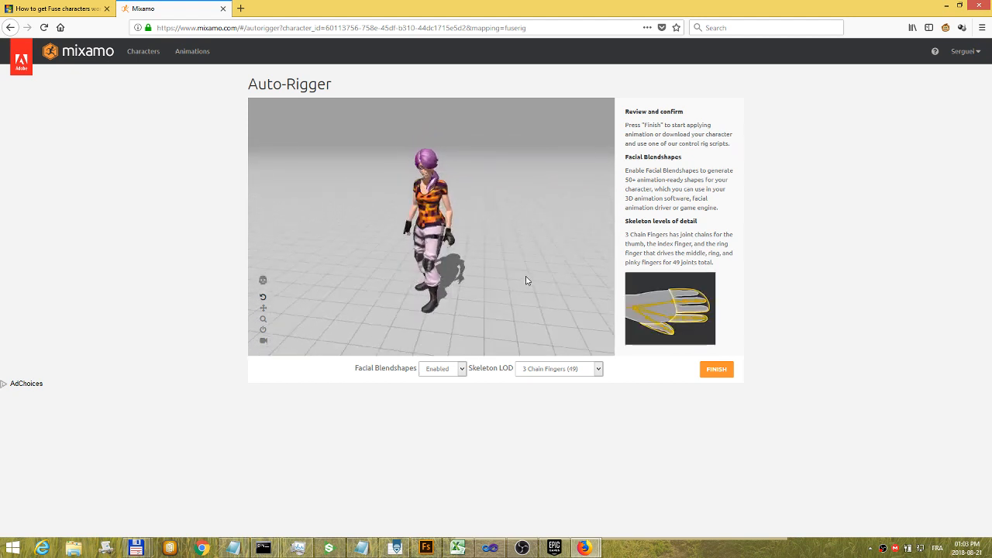
drag(525, 280, 505, 269)
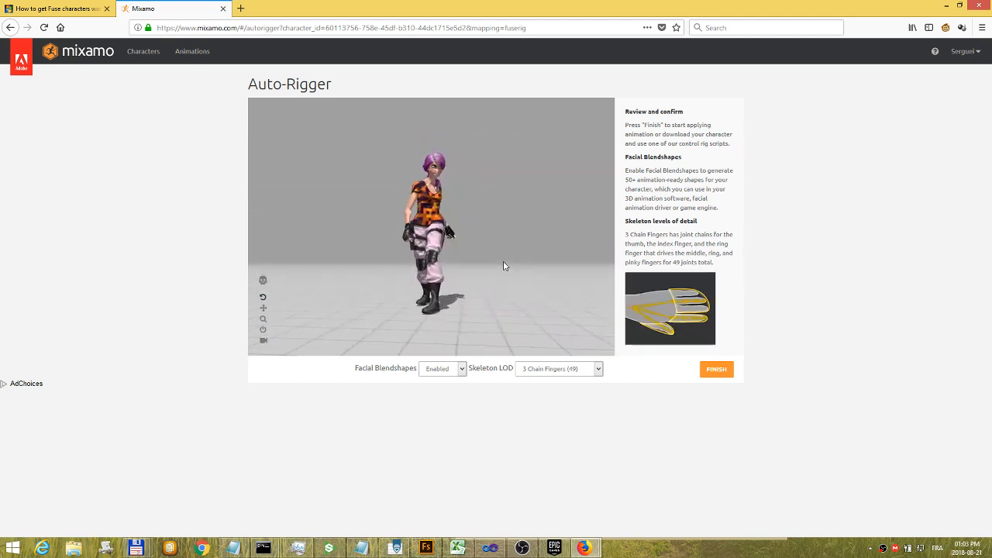
- Set the character's skeleton level of detail to Standard Skeleton (65) and update the rig with facial blendshapes enabled
drag(427, 268, 520, 258)
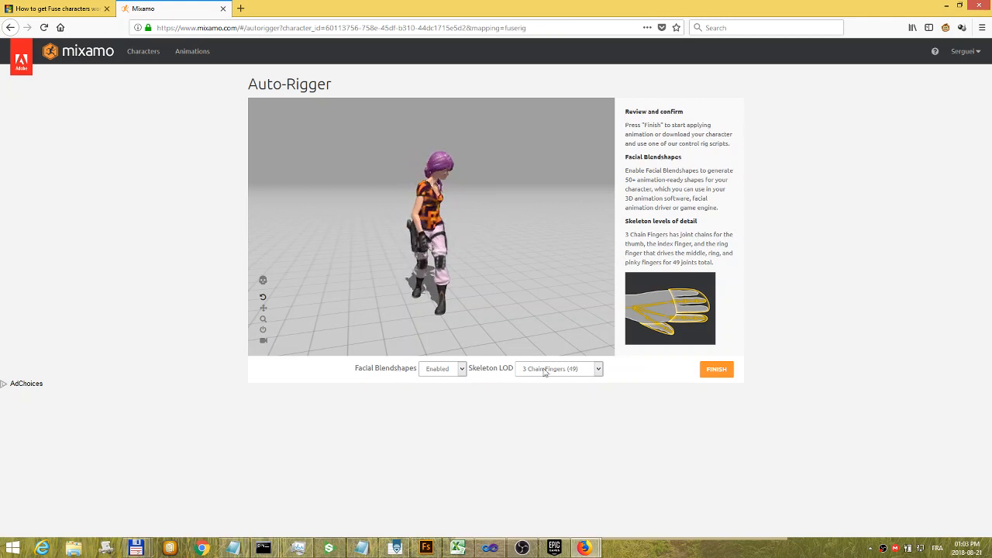
click(598, 371)
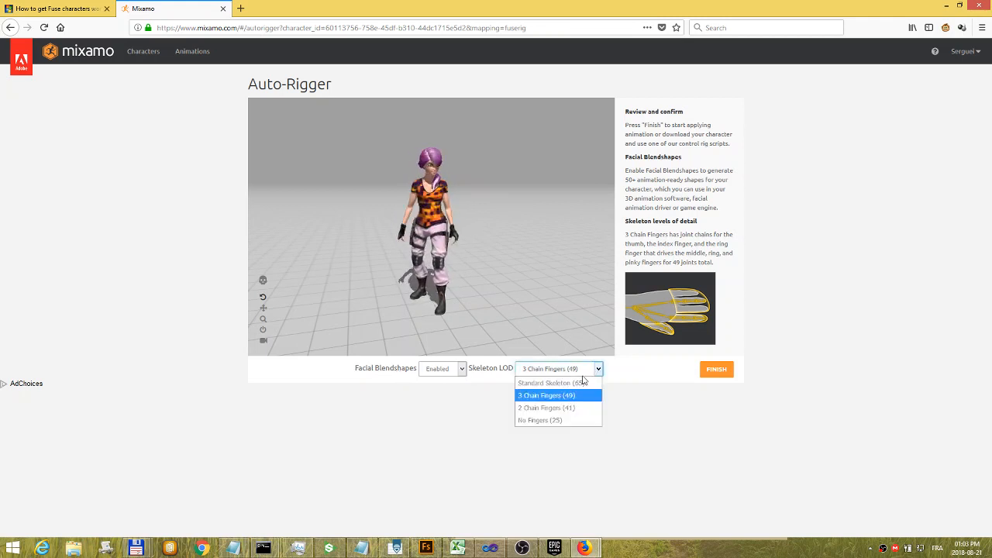
click(563, 386)
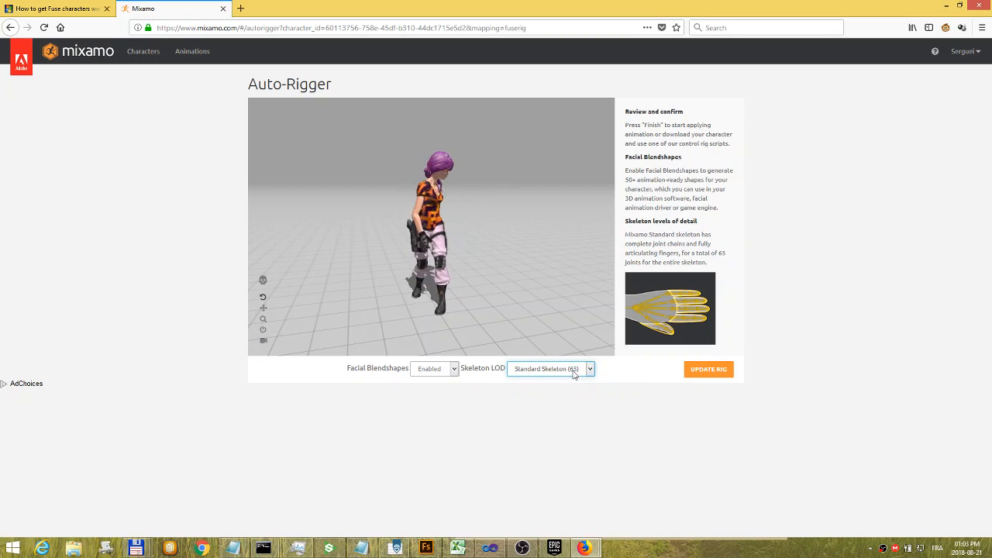
click(708, 370)
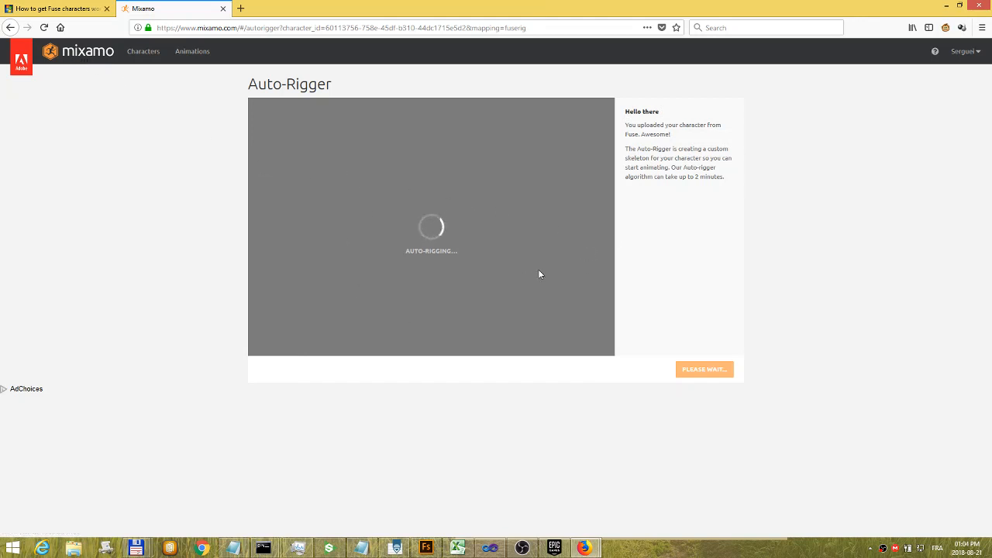
click(965, 51)
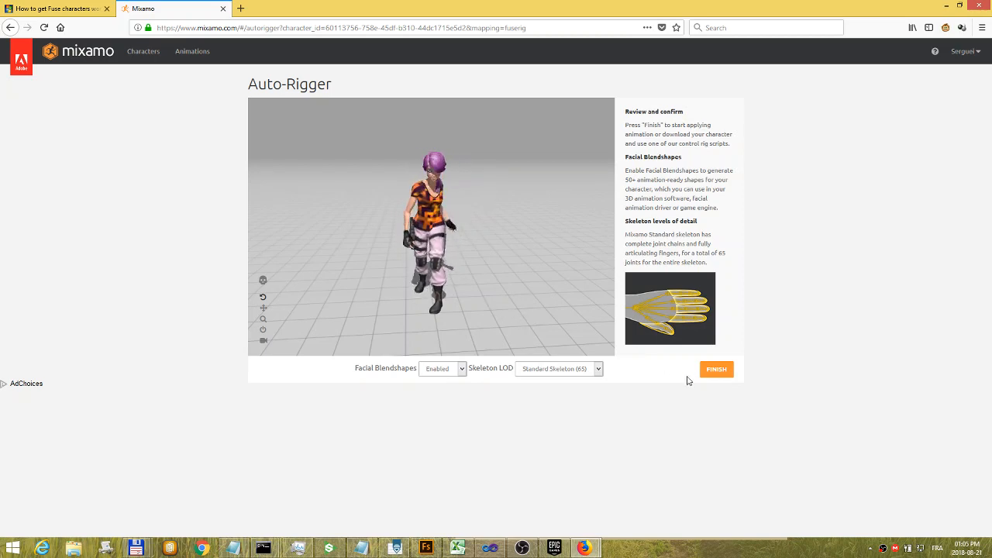
- Accept the rigged character as the new Mixamo character and save it to disk as an FBX in T-pose
click(717, 372)
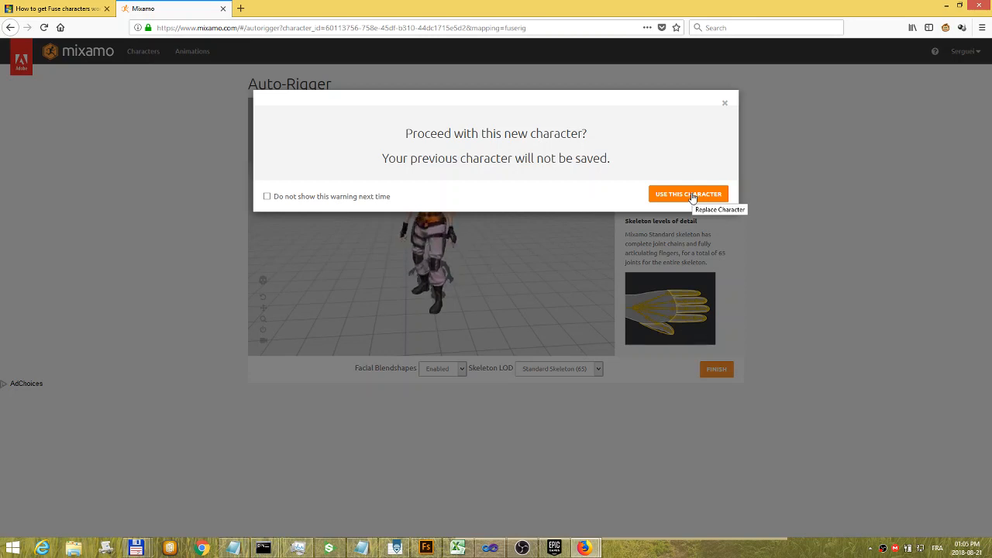
click(693, 196)
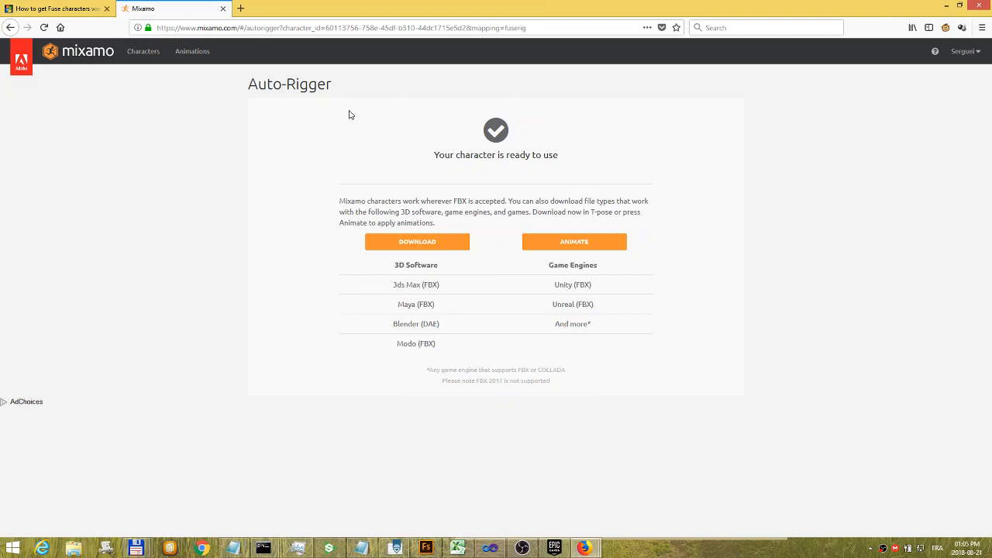
click(425, 243)
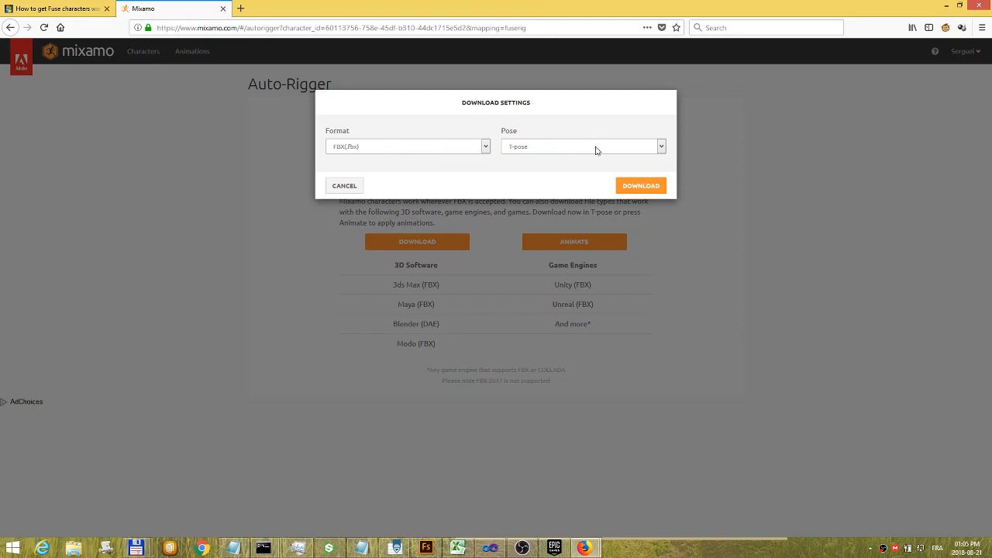
click(641, 188)
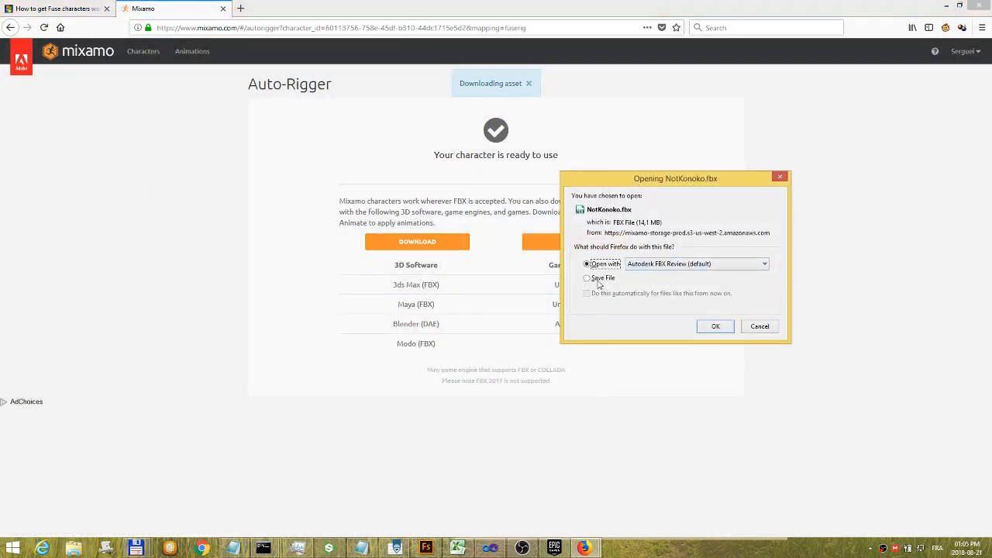
click(598, 279)
click(712, 328)
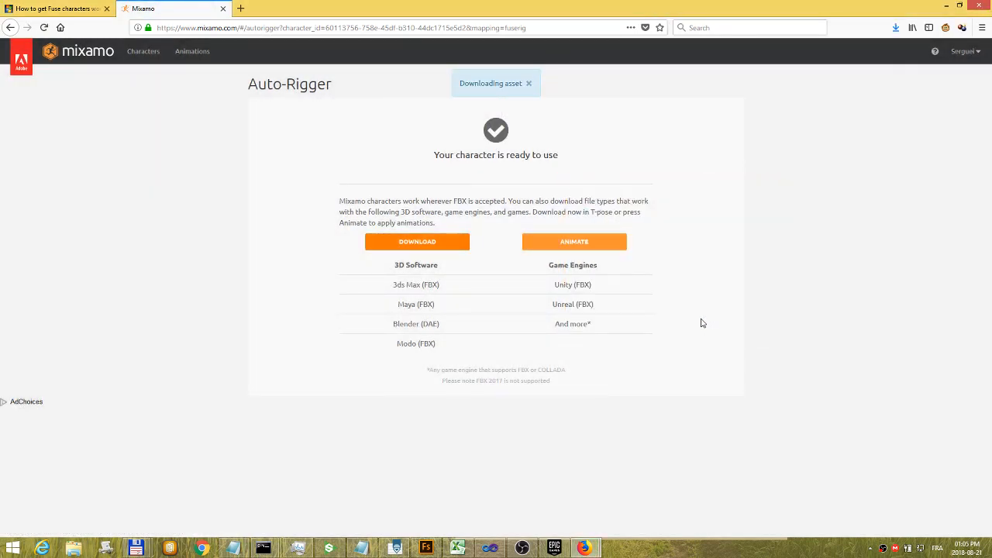
- Switch to the Unreal Project Browser and create the Blueprint Third Person project MyProject4 with starter content
click(427, 549)
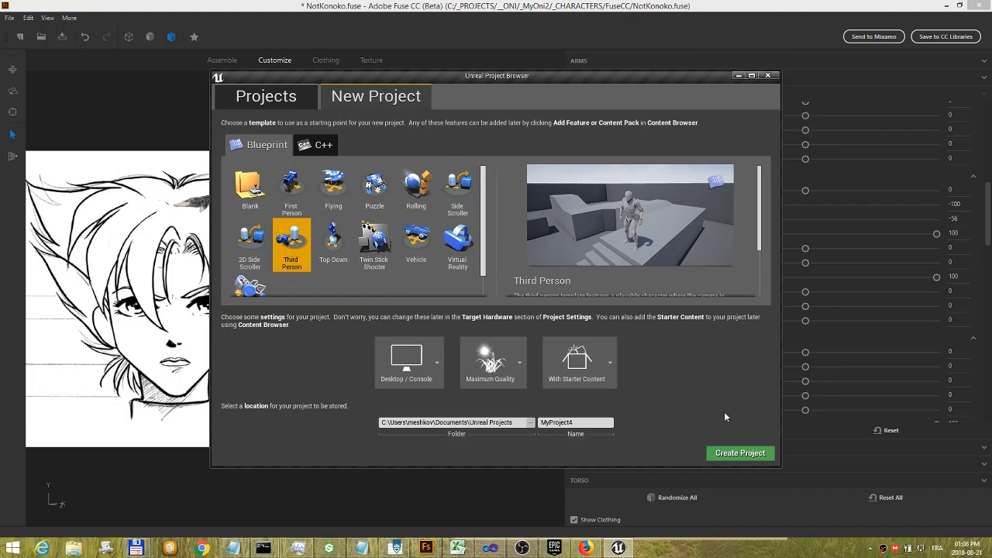
click(762, 454)
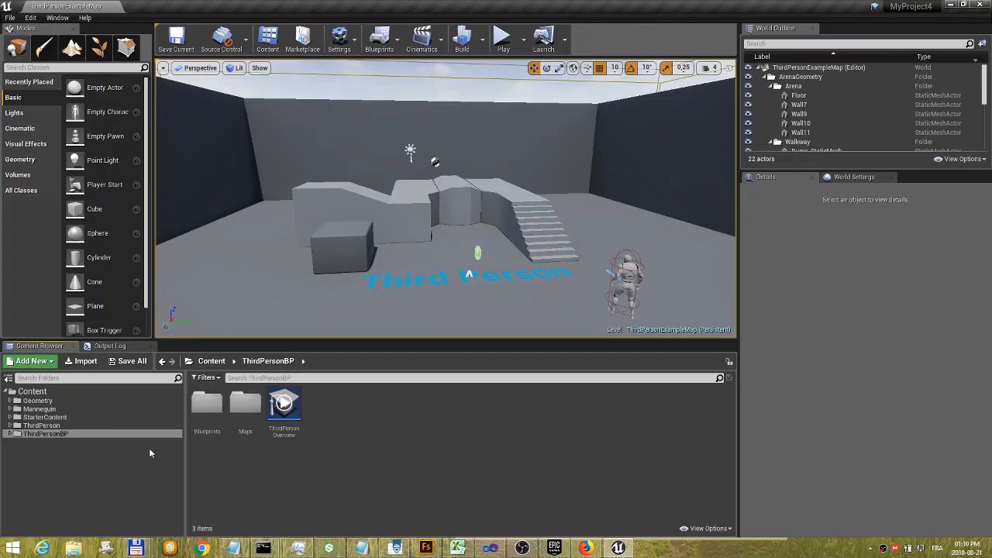
- Create a folder named NotKonoko directly under the project's Content folder
right_click(34, 392)
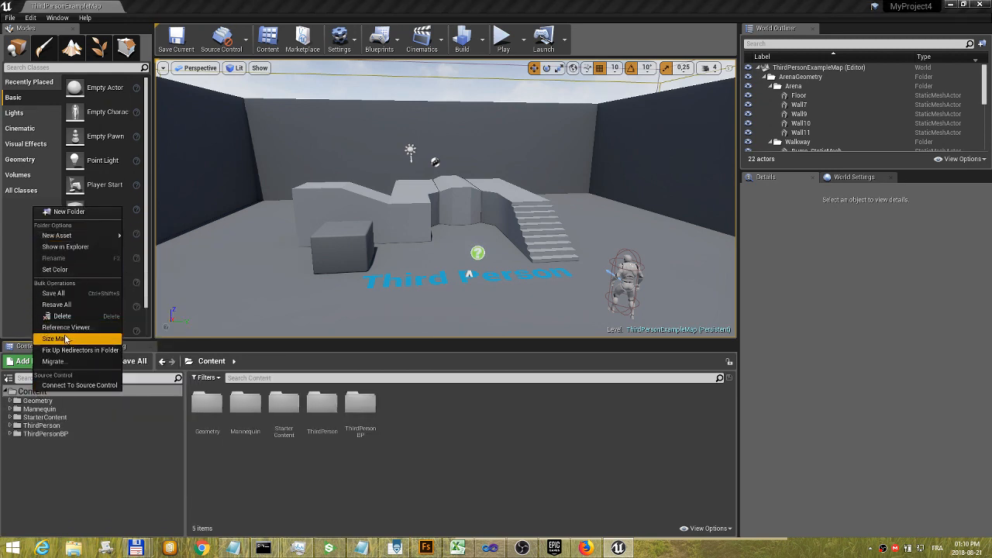
click(69, 211)
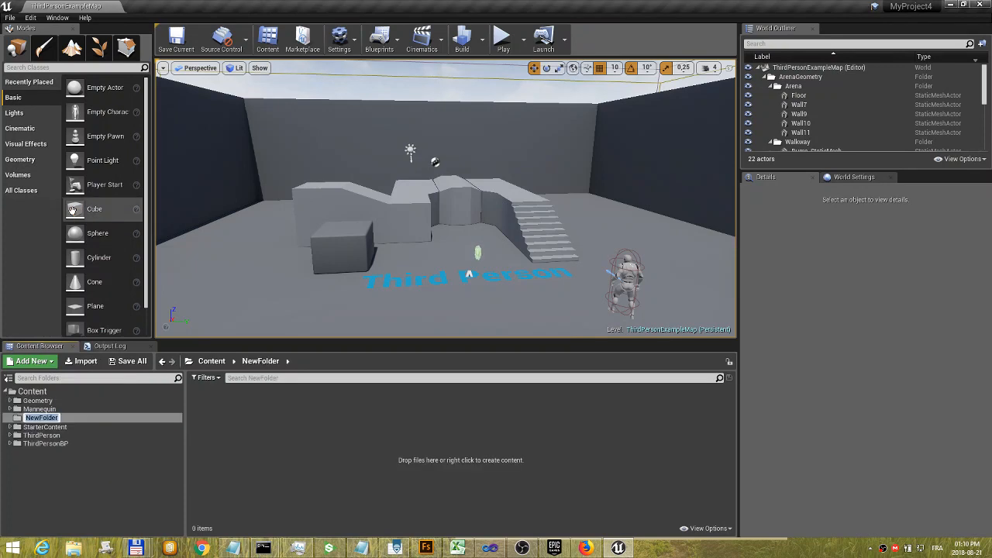
text(Not)
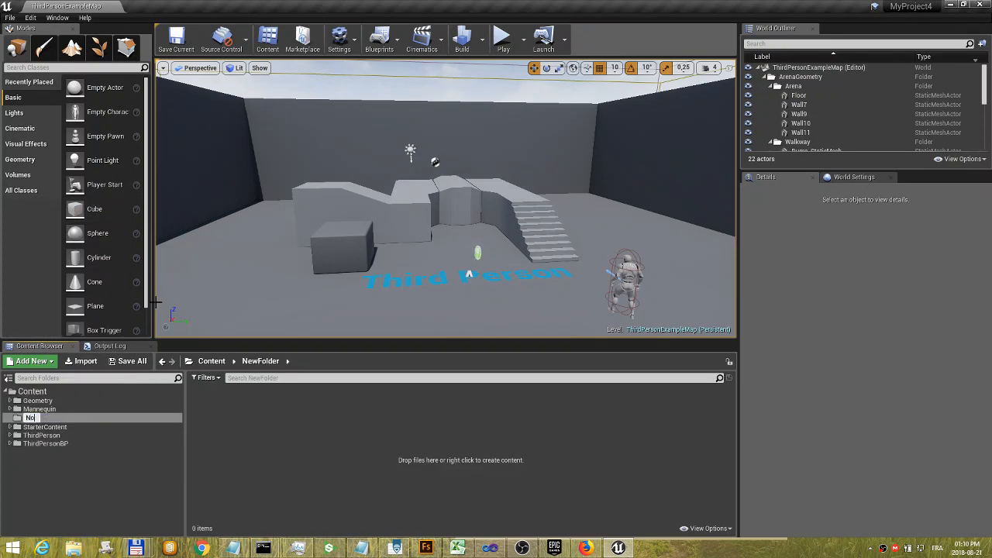
text(Konoko)
key(Return)
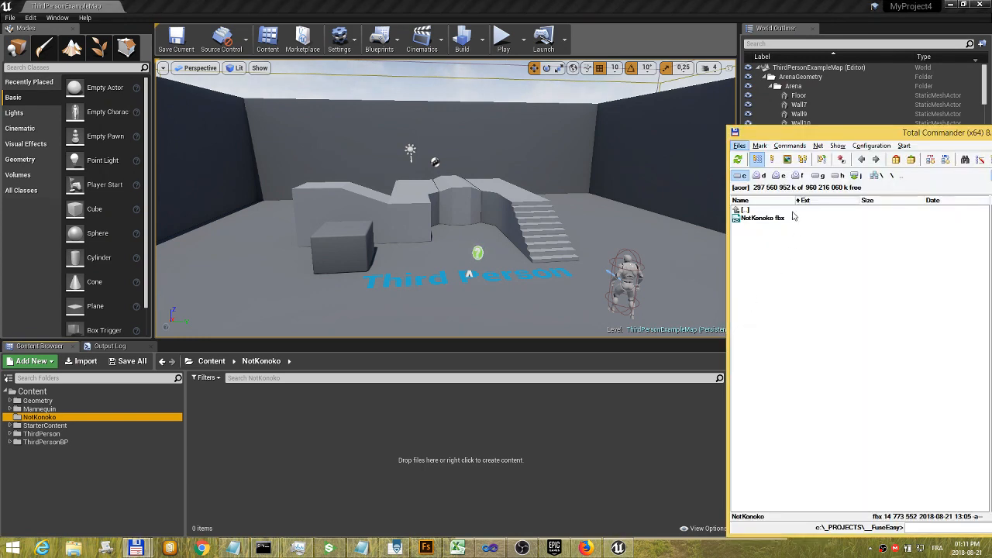
- Import NotKonoko.fbx from Total Commander into the NotKonoko folder as a skeletal mesh with morph targets, and dismiss the import log
click(764, 218)
drag(756, 223, 313, 433)
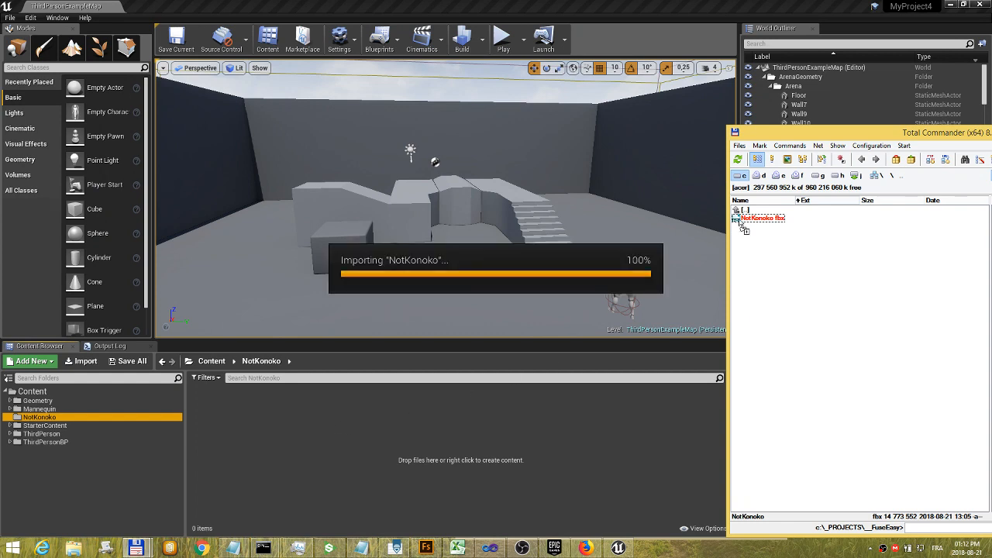
drag(757, 218, 758, 223)
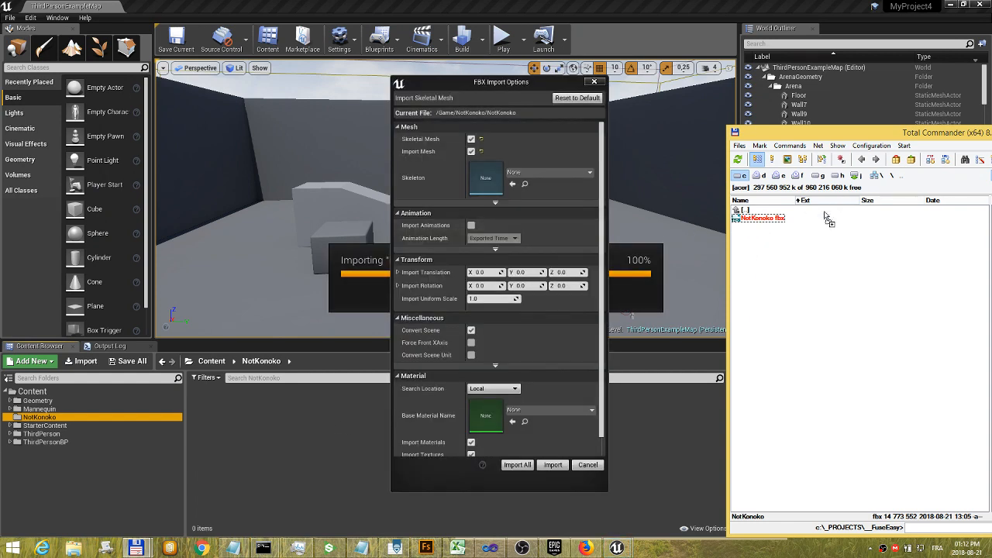
click(496, 203)
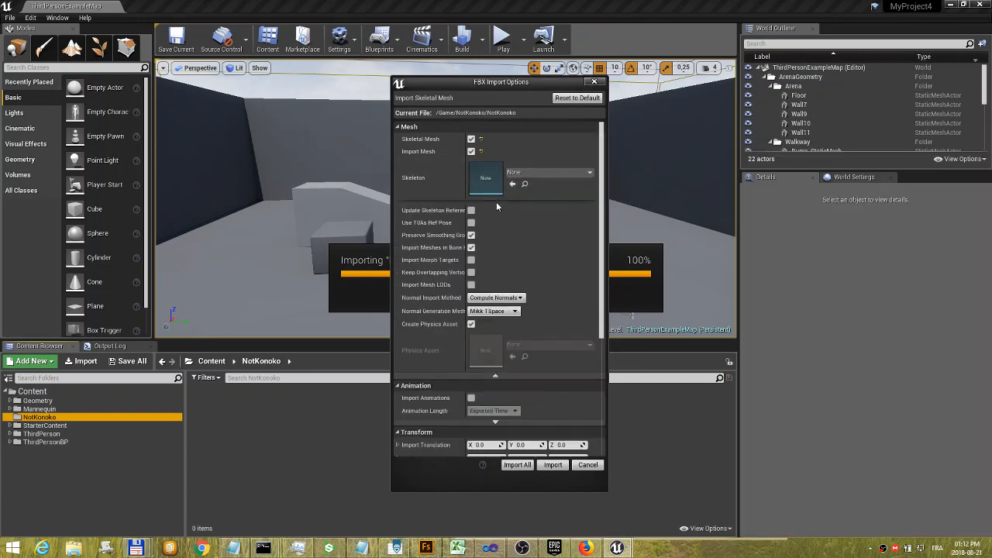
click(471, 261)
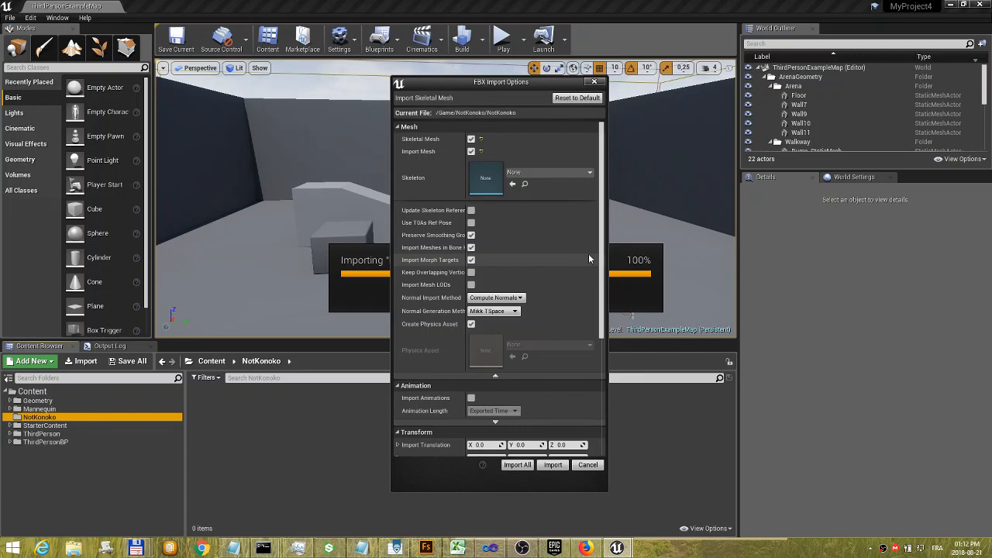
drag(603, 260, 616, 403)
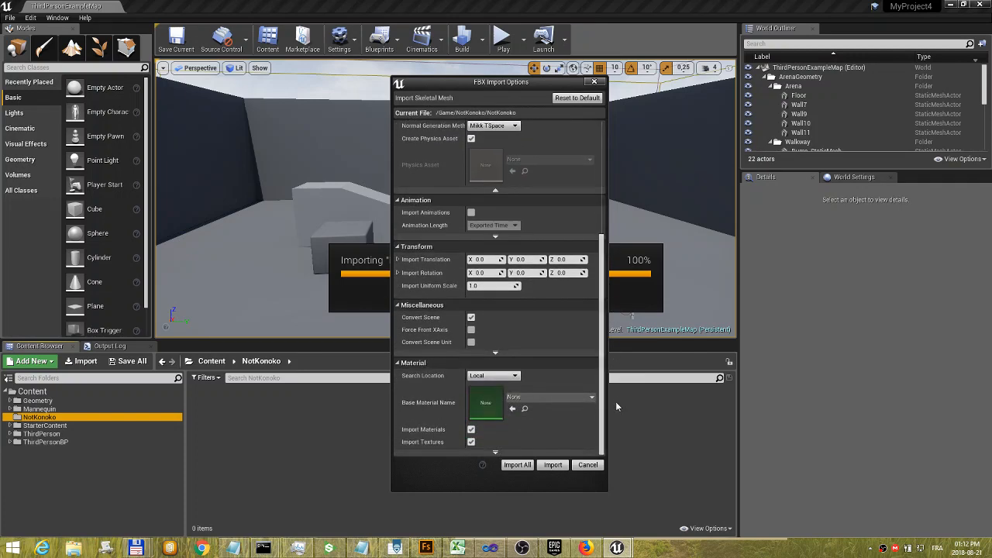
click(550, 466)
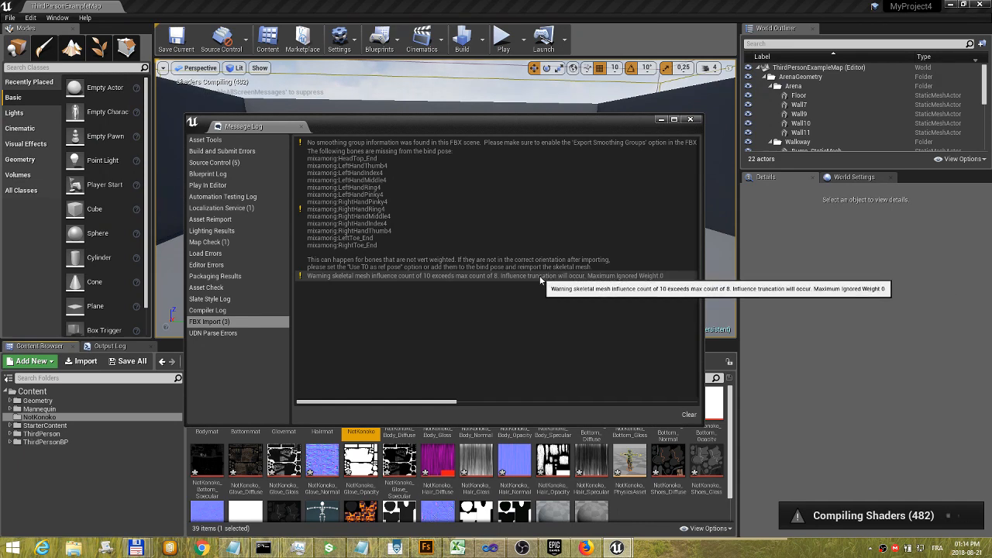
click(691, 120)
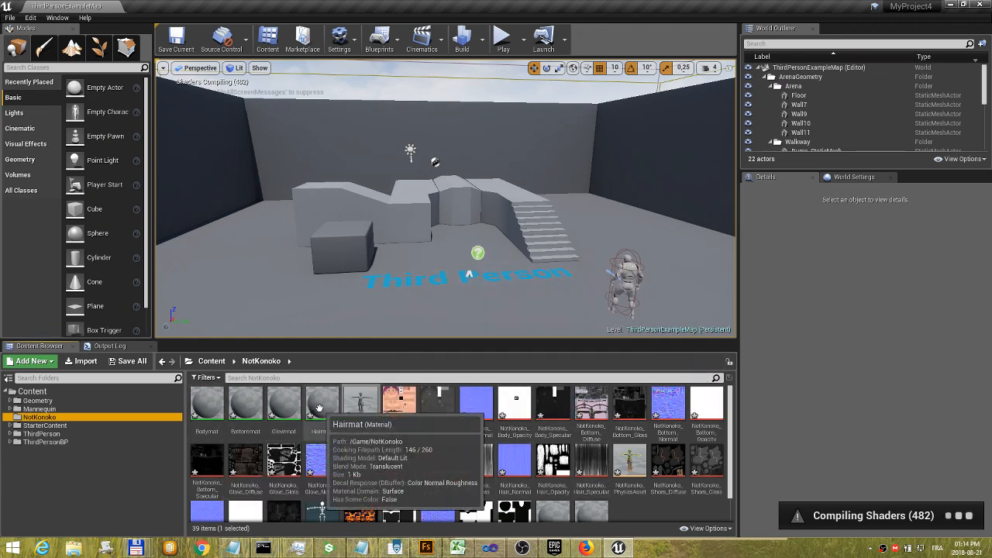
- Review the imported assets, open the NotKonoko skeletal mesh in its editor, and minimize that editor window
drag(731, 418, 739, 462)
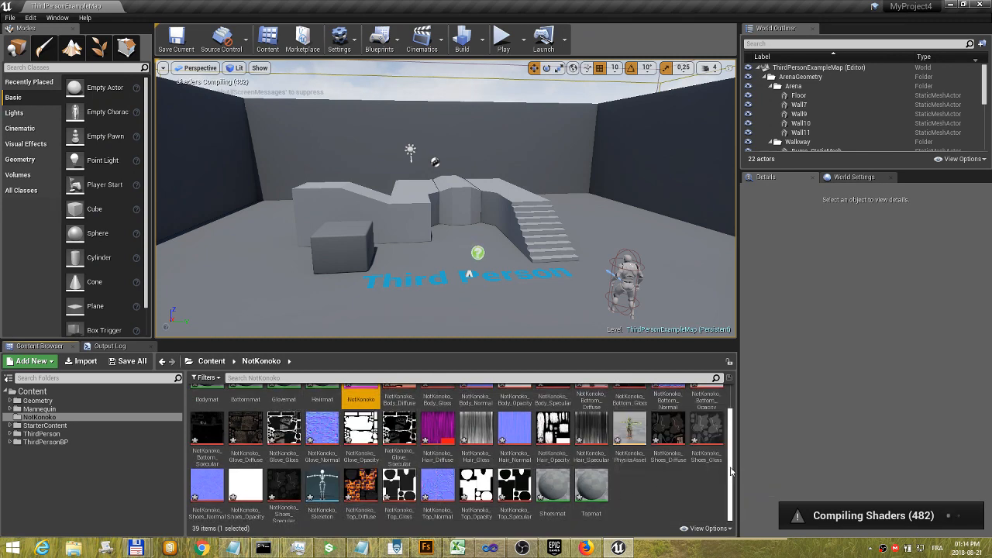
drag(731, 470, 731, 429)
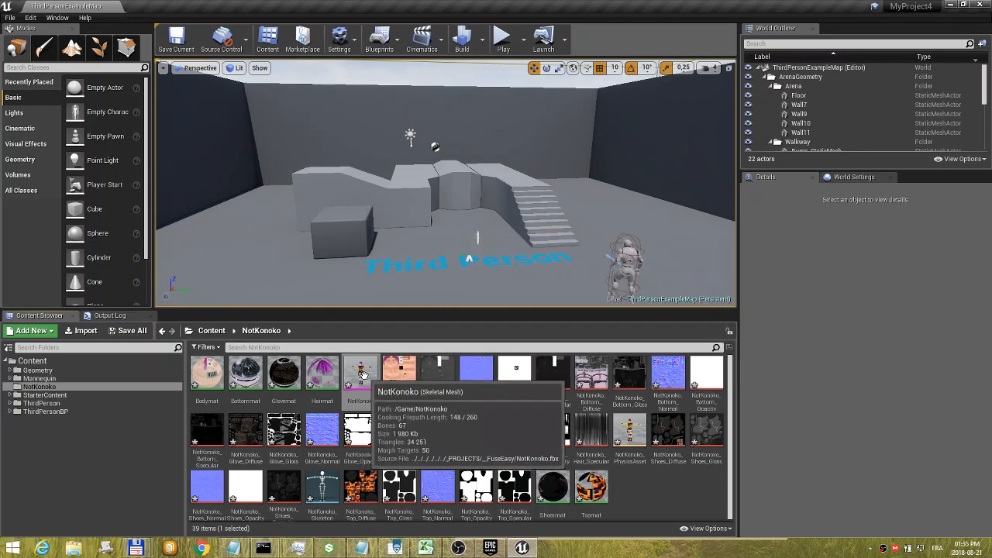
mouse_move(359, 379)
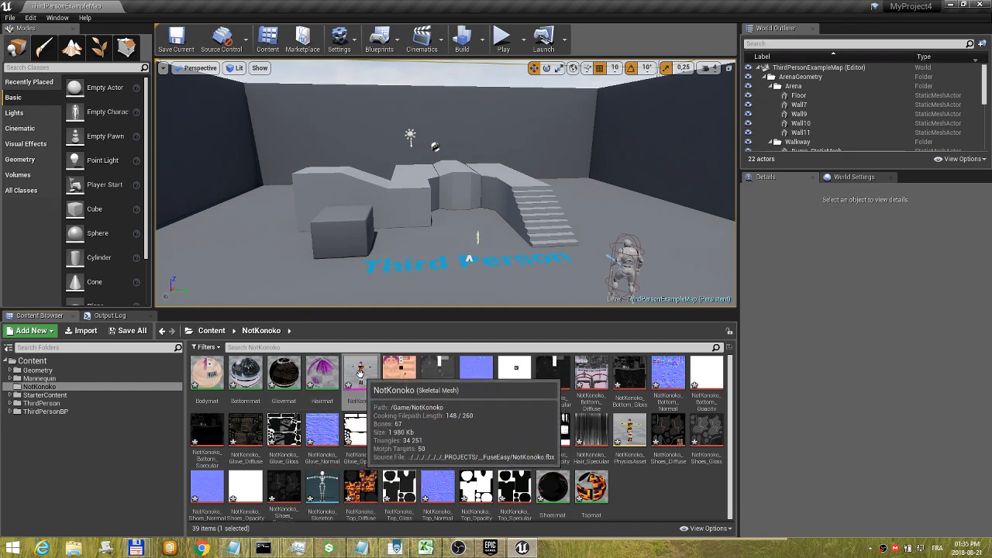
double_click(360, 374)
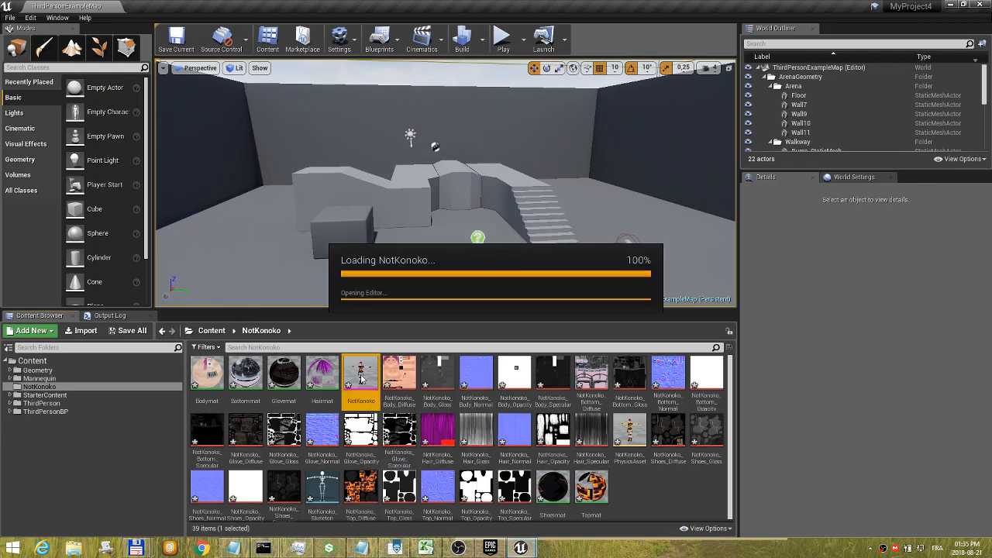
mouse_move(522, 550)
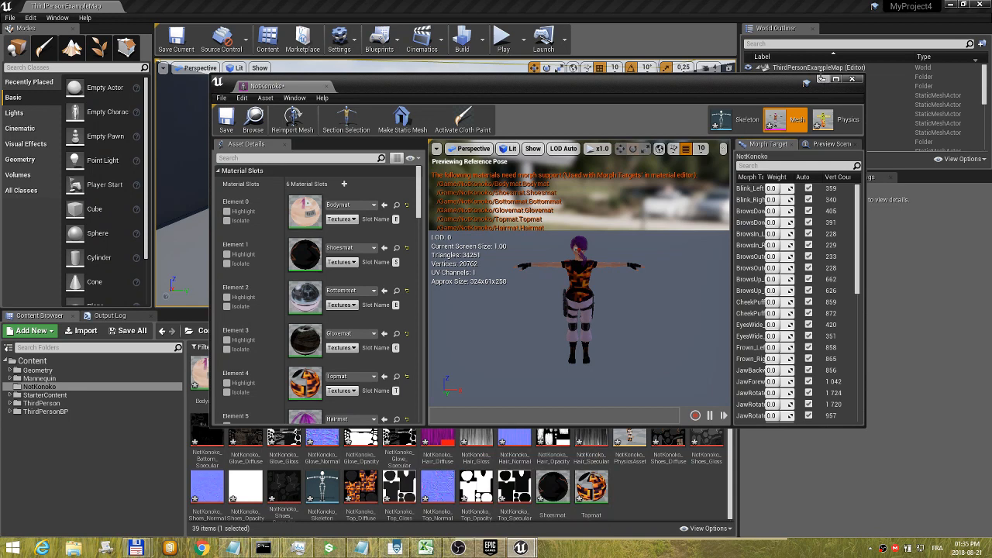
click(824, 78)
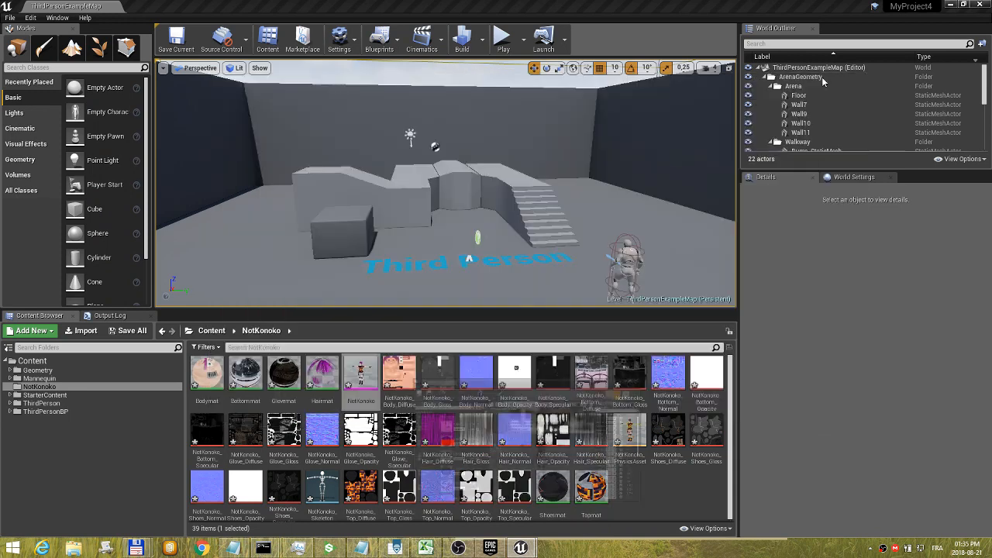
- Open the Hairmat, Glovemat, Bottommat, Bodymat, Shoesmat and Topmat materials for editing
double_click(323, 375)
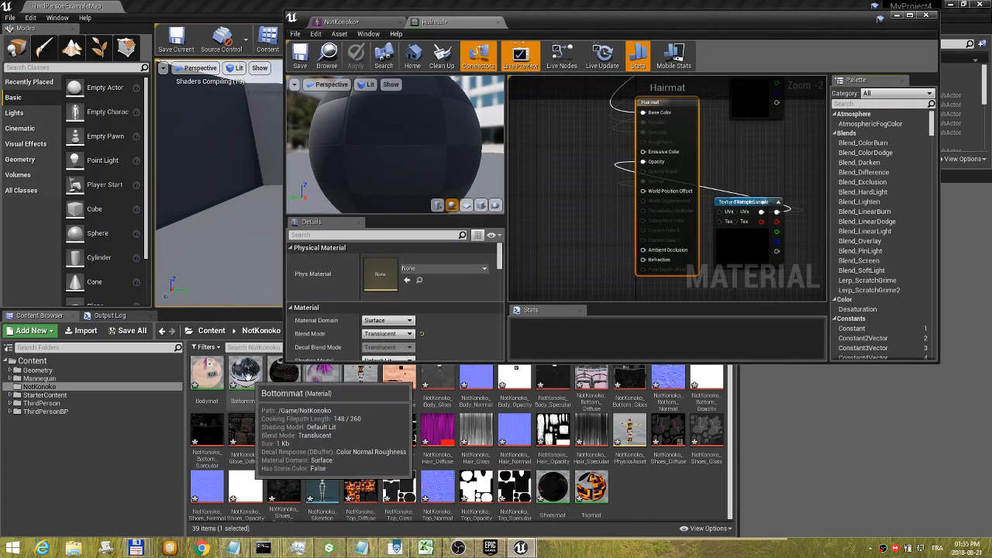
double_click(283, 377)
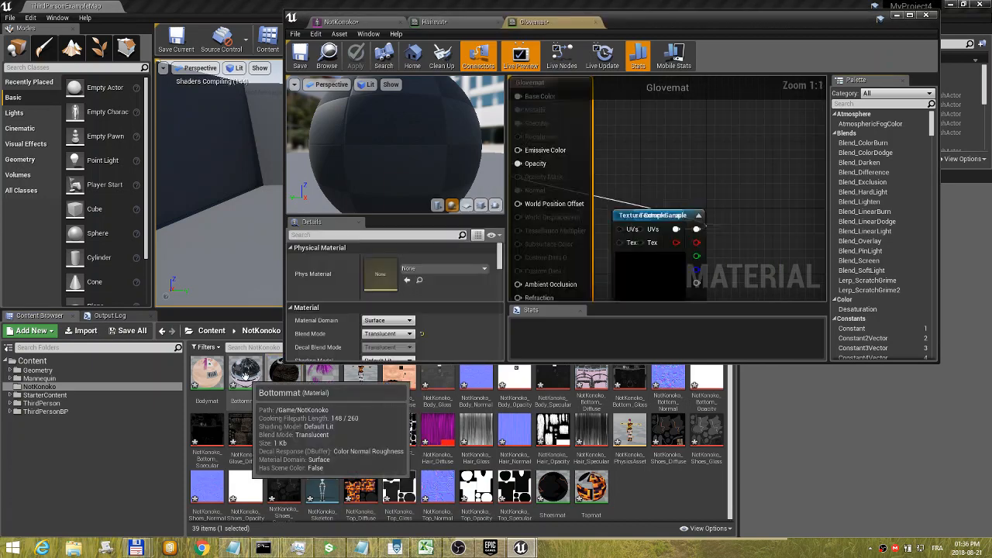
double_click(242, 379)
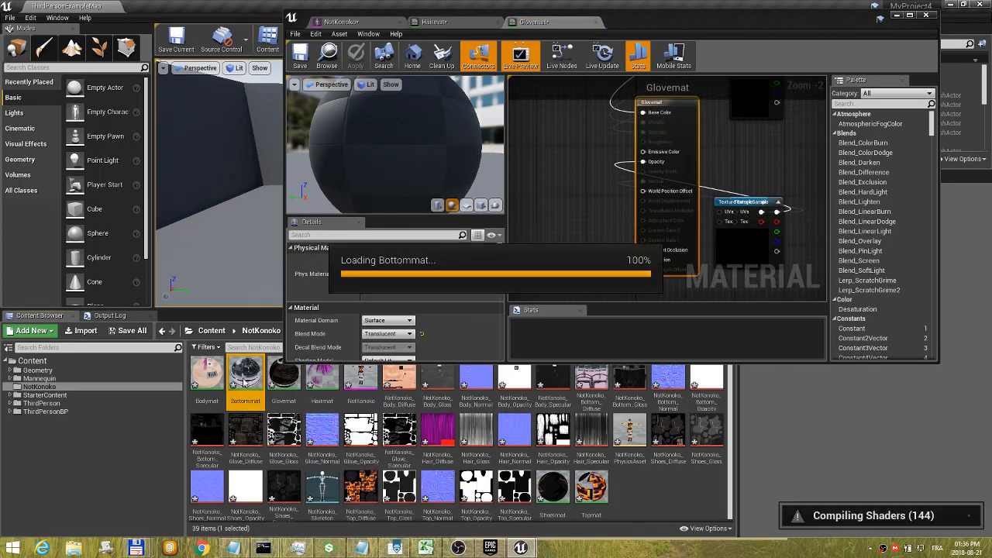
double_click(205, 380)
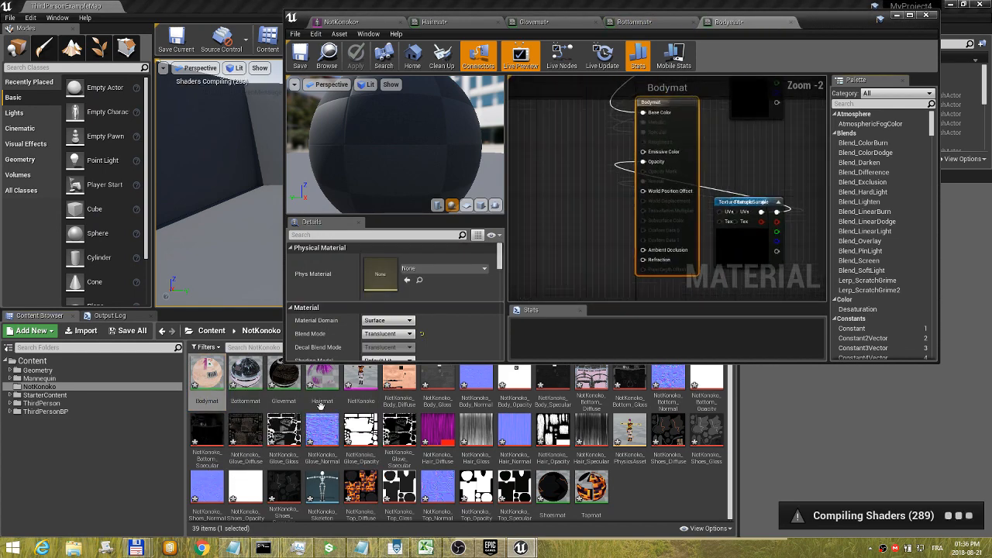
double_click(551, 490)
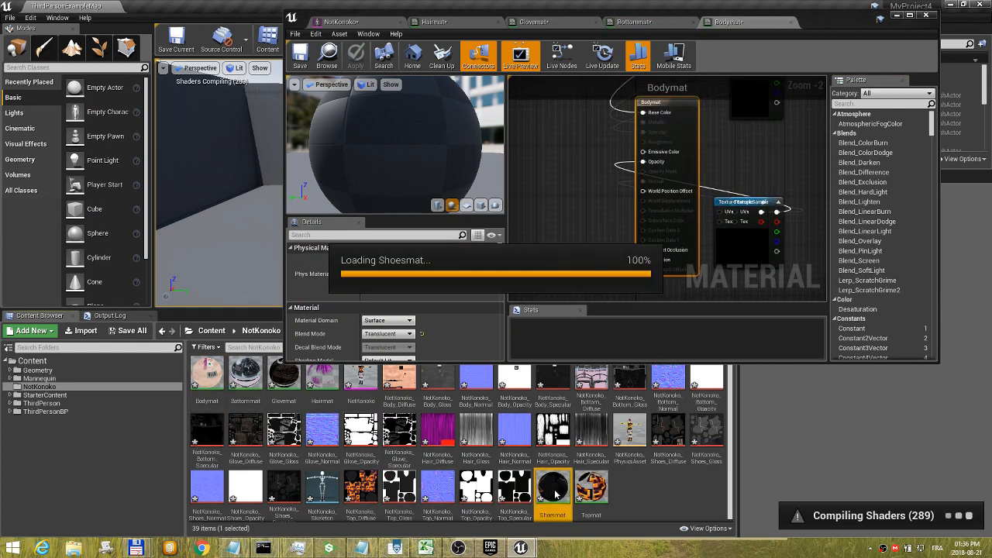
double_click(591, 487)
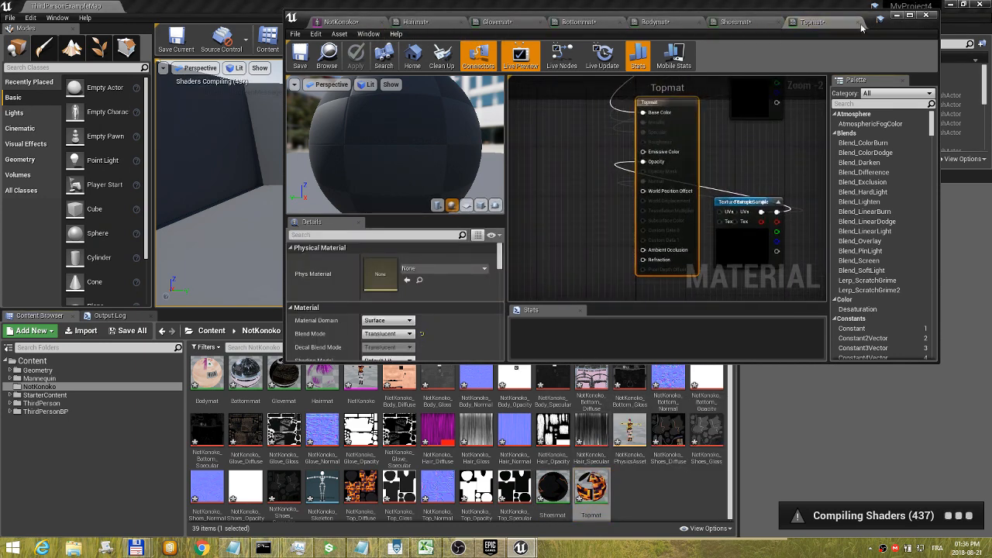
- Maximize the asset editor window and examine the NotKonoko mesh from several angles, checking its hair, face, clothing and the material morph-support notes
click(910, 15)
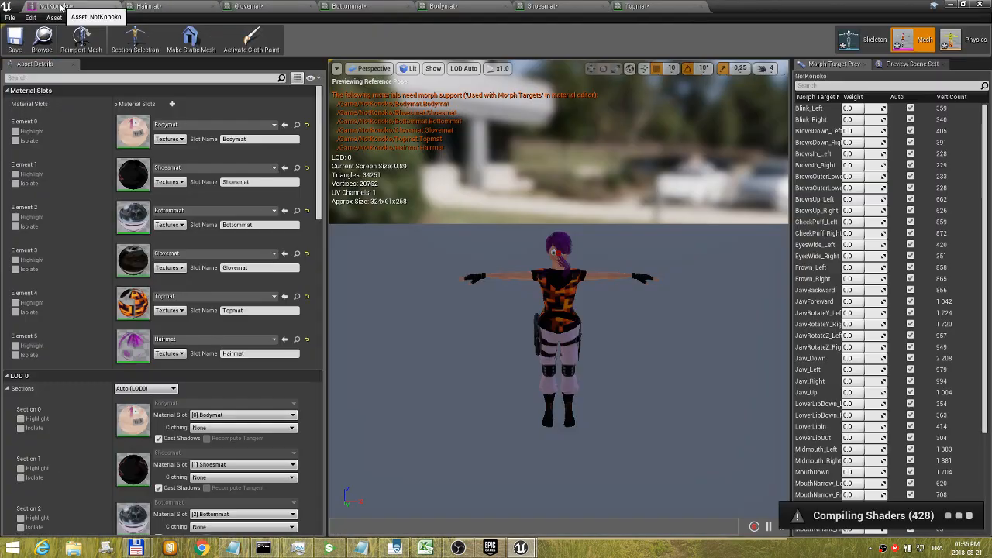
click(57, 6)
scroll(630, 327, up, 2)
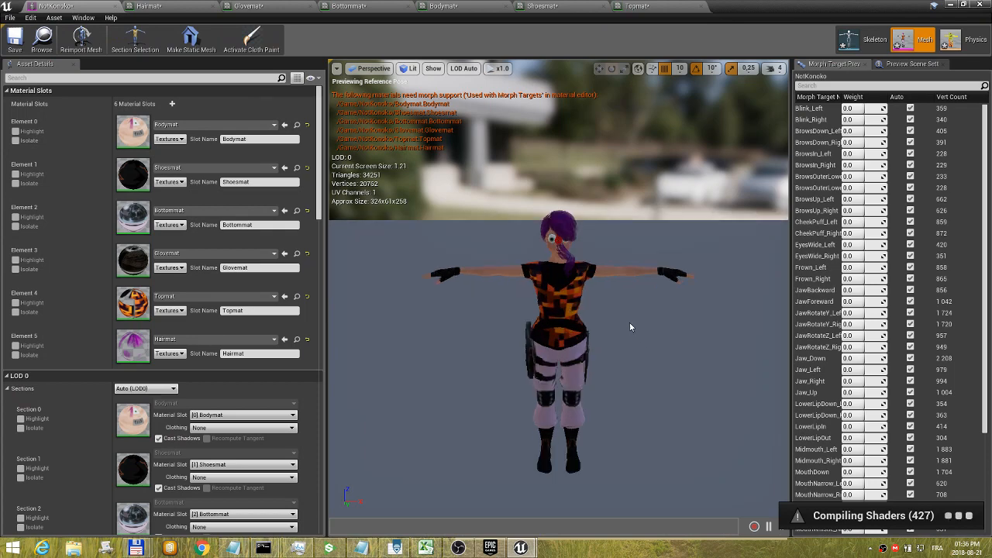
scroll(613, 322, up, 2)
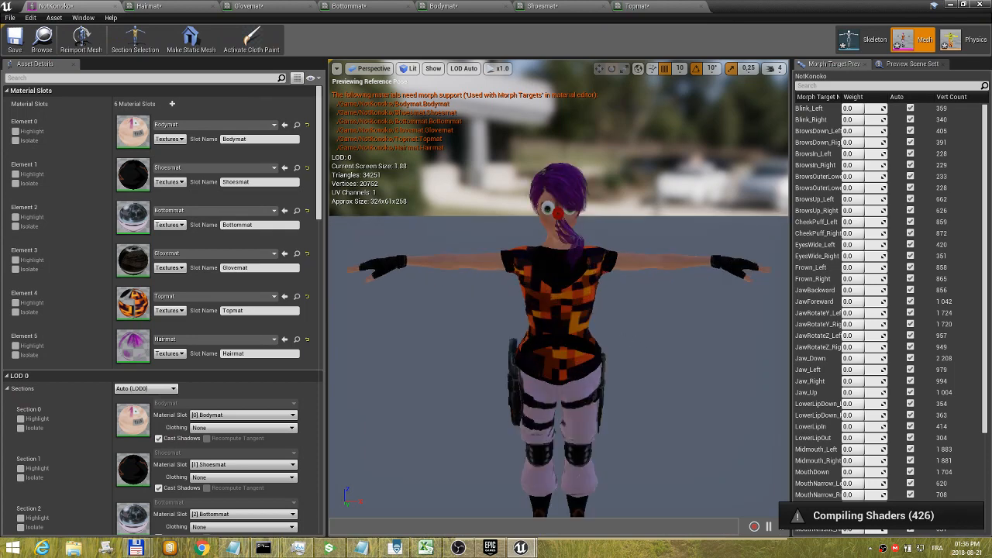
drag(613, 322, 643, 303)
drag(614, 356, 601, 386)
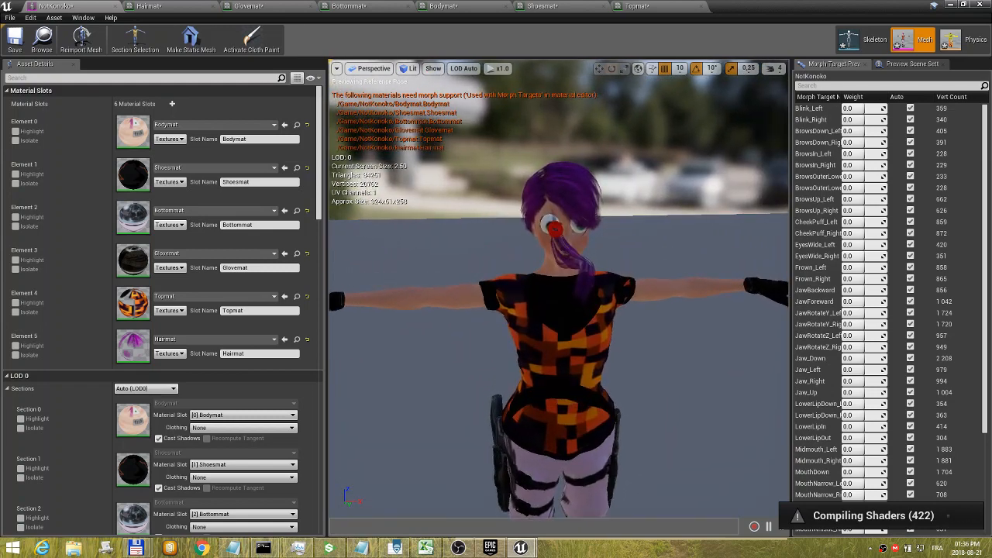
middle_drag(641, 369, 640, 423)
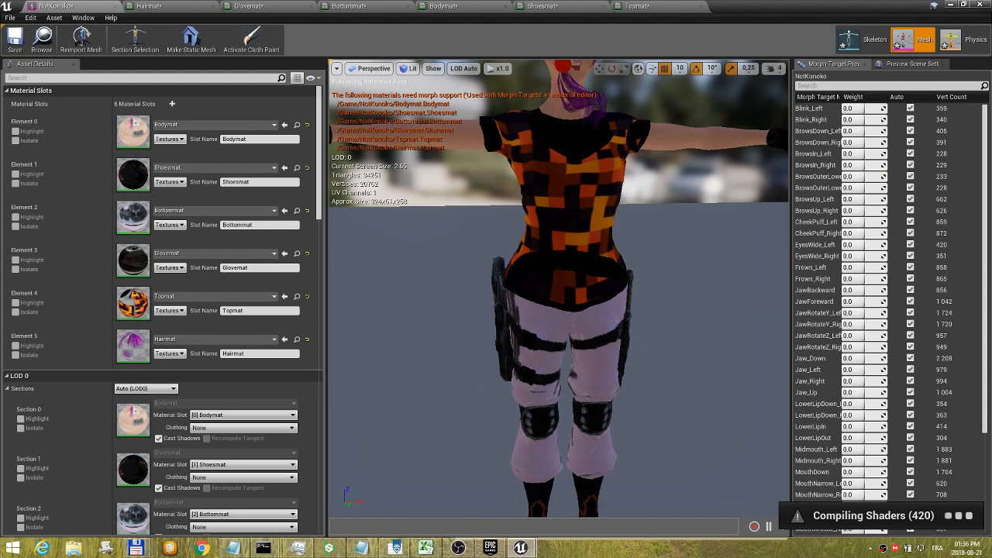
middle_drag(646, 368, 649, 357)
drag(459, 374, 490, 309)
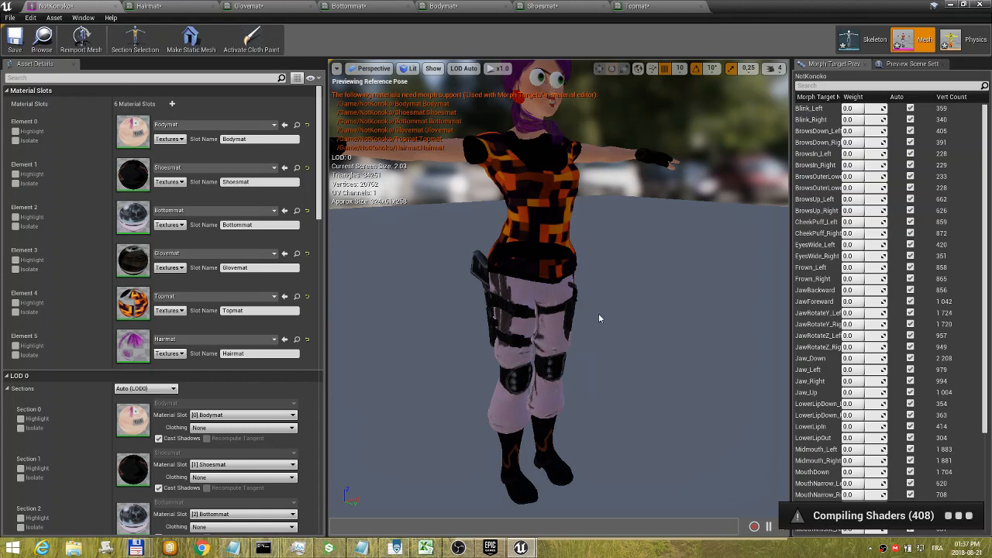
scroll(587, 331, down, 2)
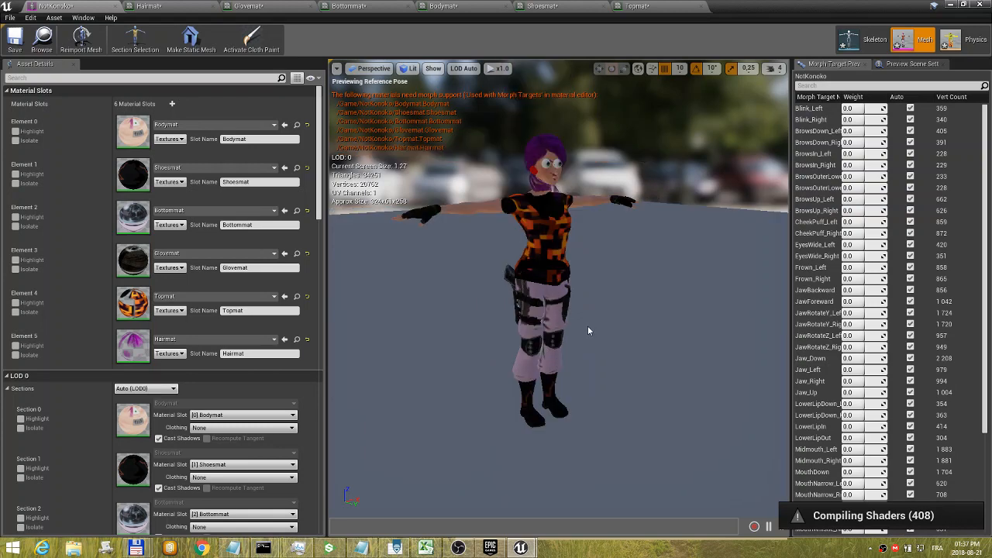
scroll(587, 331, up, 2)
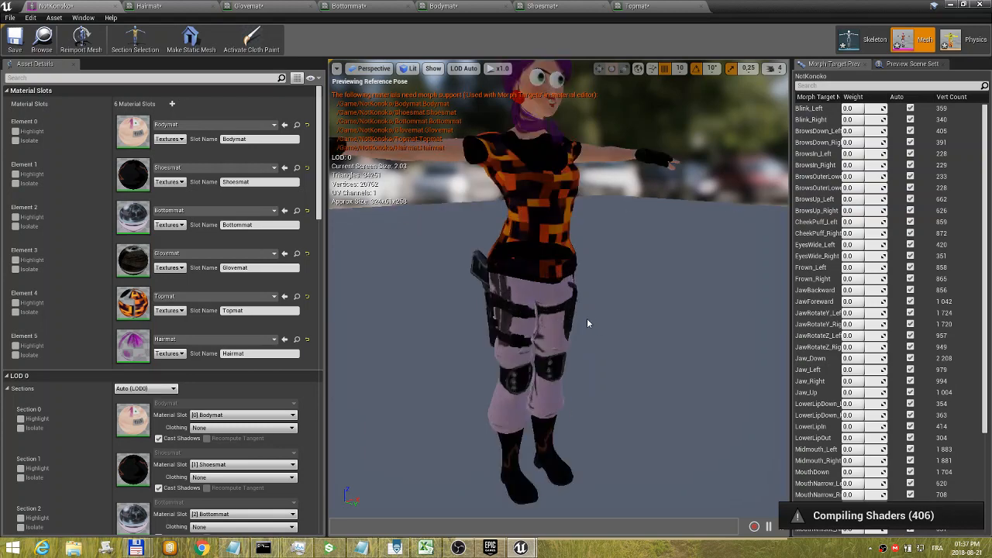
mouse_move(558, 295)
middle_down()
mouse_move(561, 349)
mouse_move(561, 281)
middle_up()
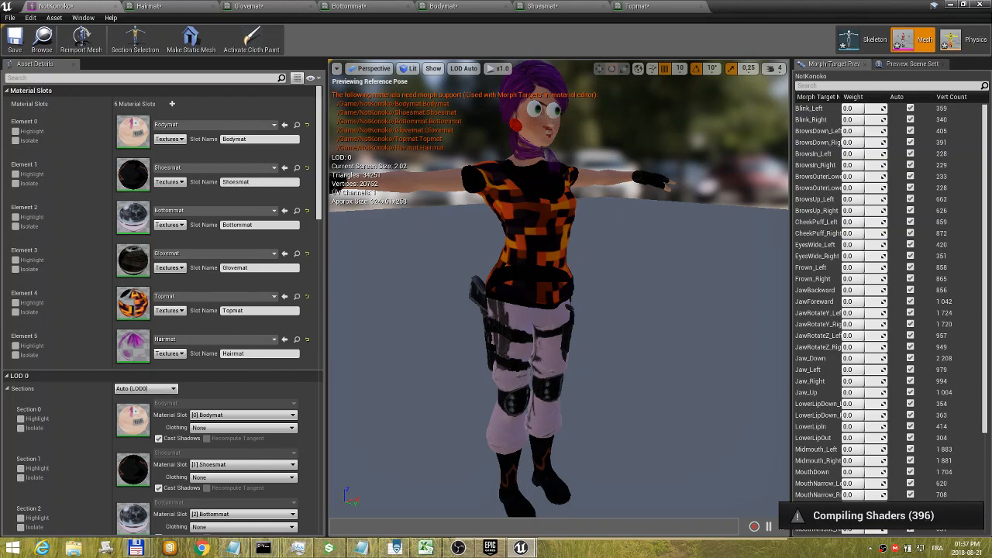
scroll(620, 214, up, 5)
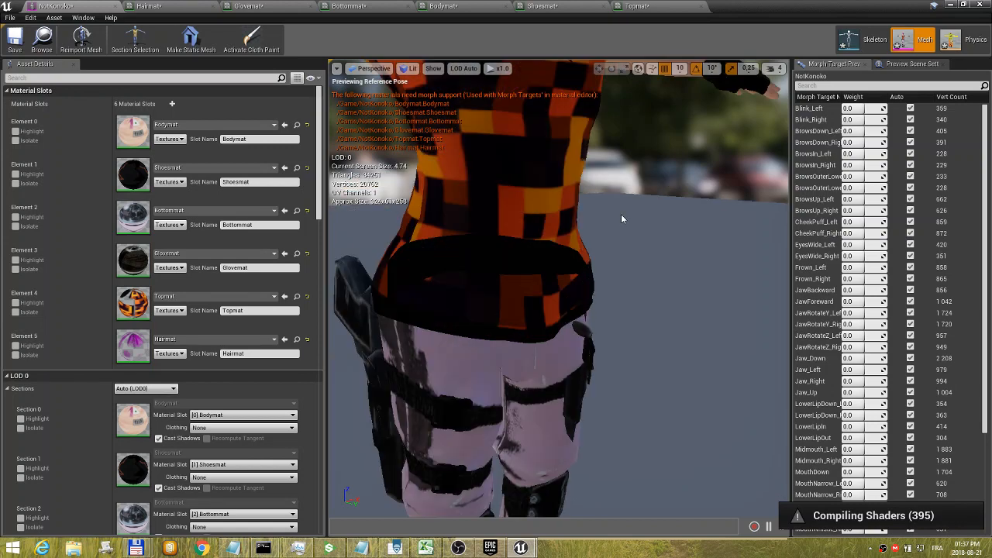
scroll(620, 213, down, 5)
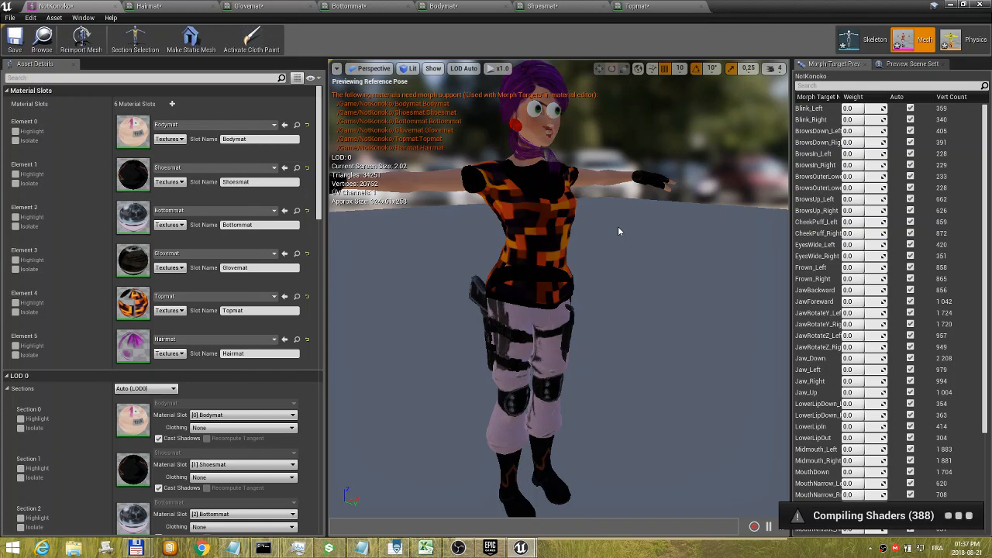
- In the Hairmat graph, separate the overlapping opacity and normal texture samples and place them to the left of the result node
click(163, 9)
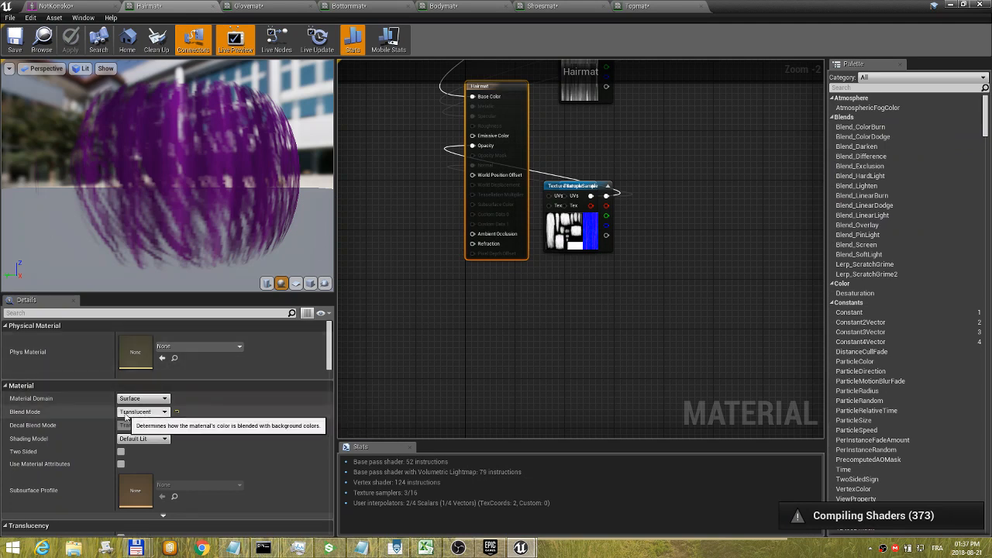
click(589, 185)
drag(589, 184, 404, 134)
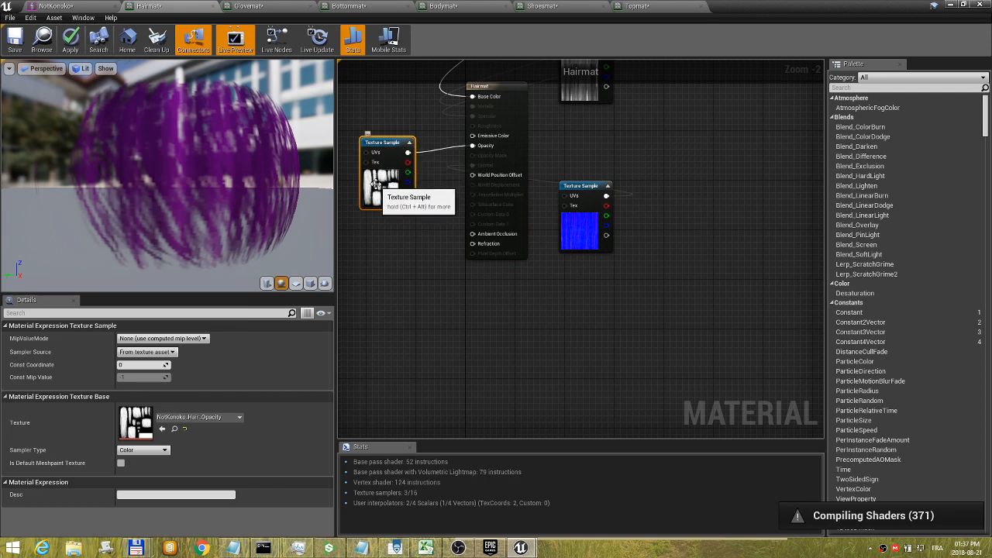
drag(583, 186, 412, 240)
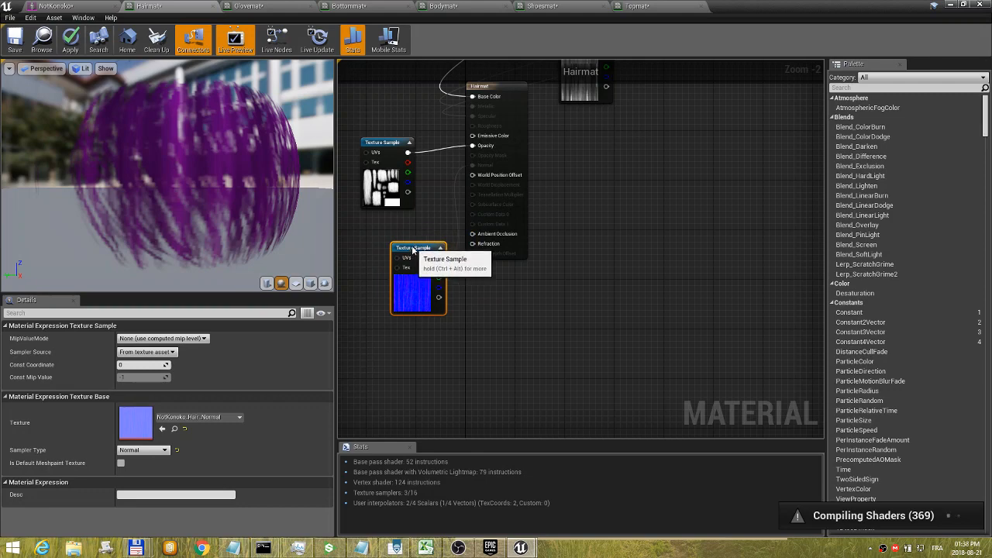
scroll(369, 204, up, 2)
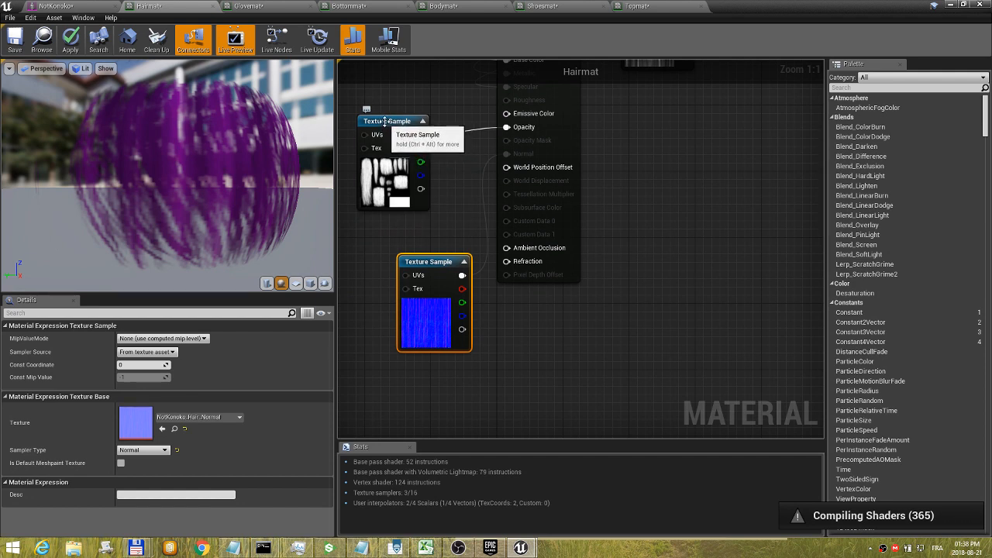
mouse_move(386, 122)
mouse_down()
mouse_move(376, 135)
mouse_move(403, 132)
mouse_move(392, 130)
mouse_up()
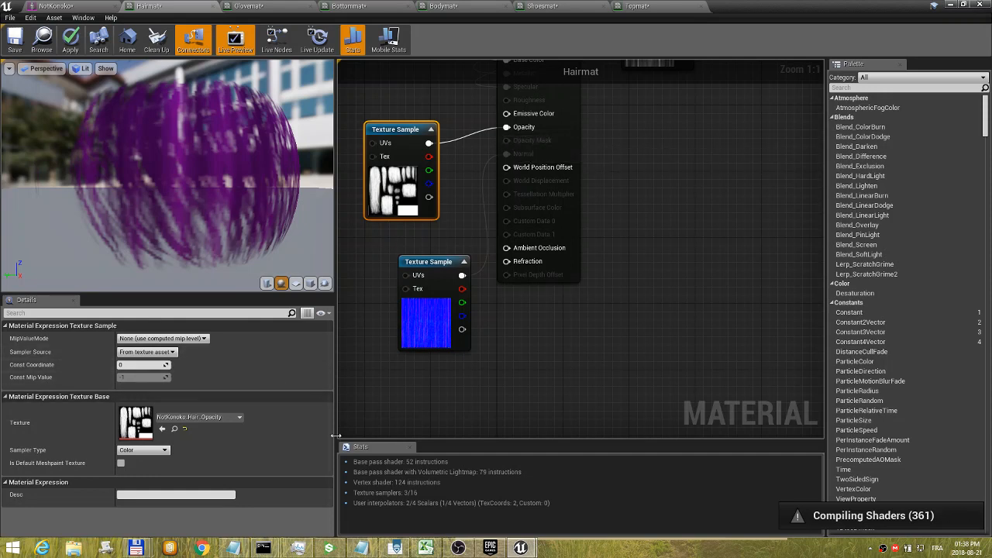
- Set Hairmat's blend mode to Masked and reconnect the hair opacity texture from the Opacity input to Opacity Mask
click(577, 124)
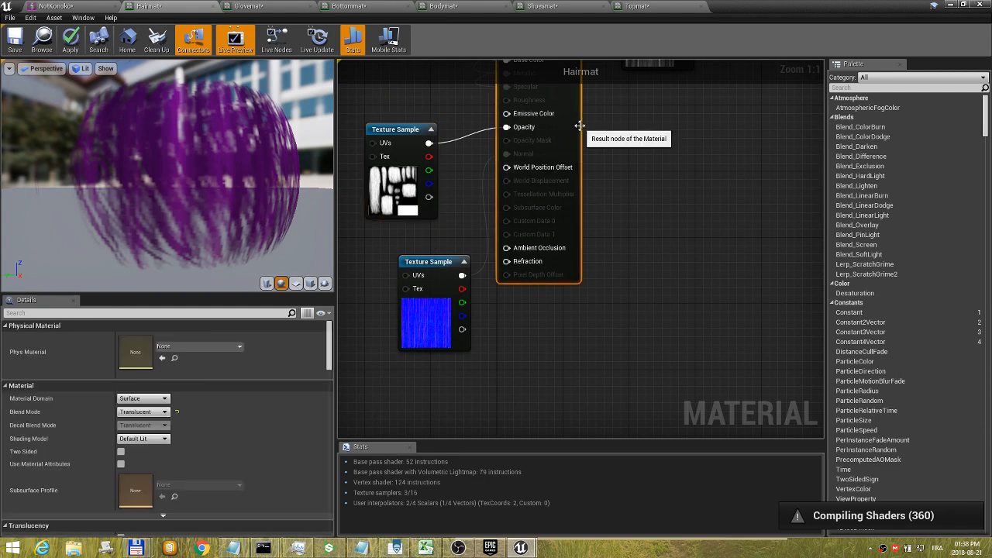
click(151, 412)
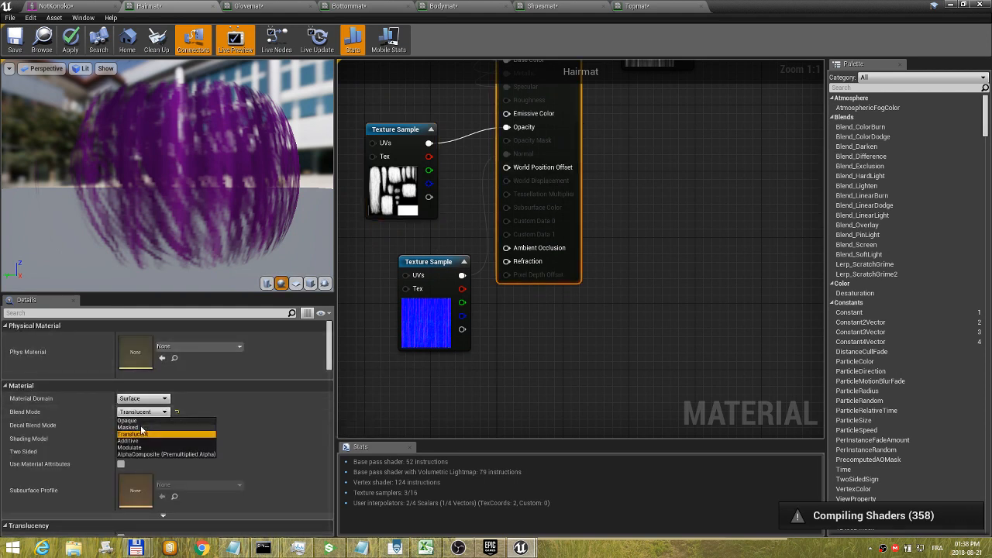
click(144, 427)
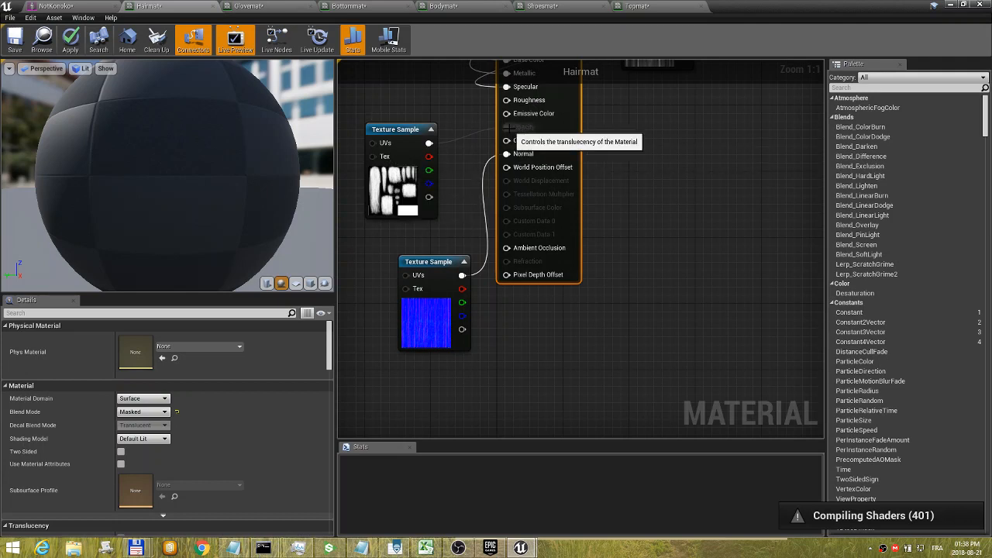
right_click(509, 130)
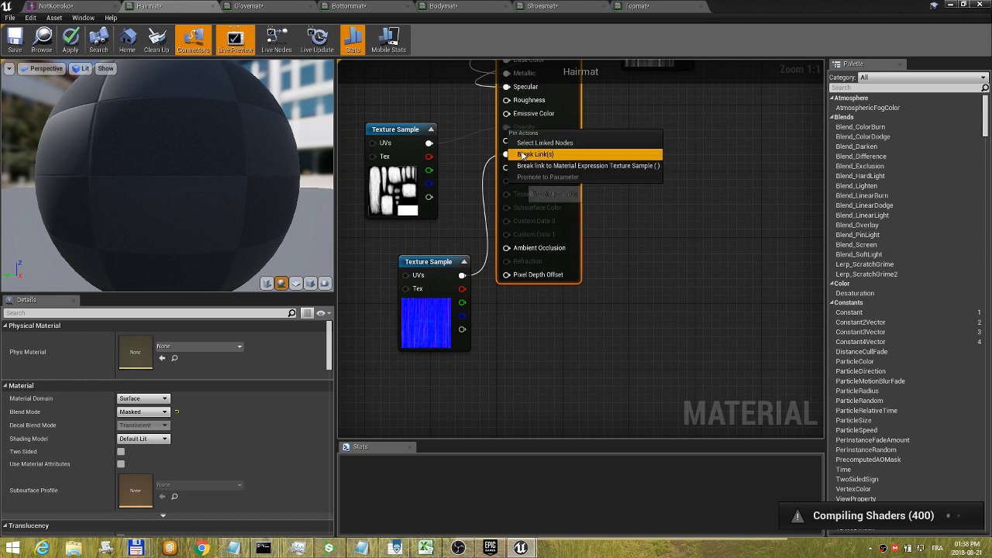
click(524, 154)
drag(428, 143, 510, 143)
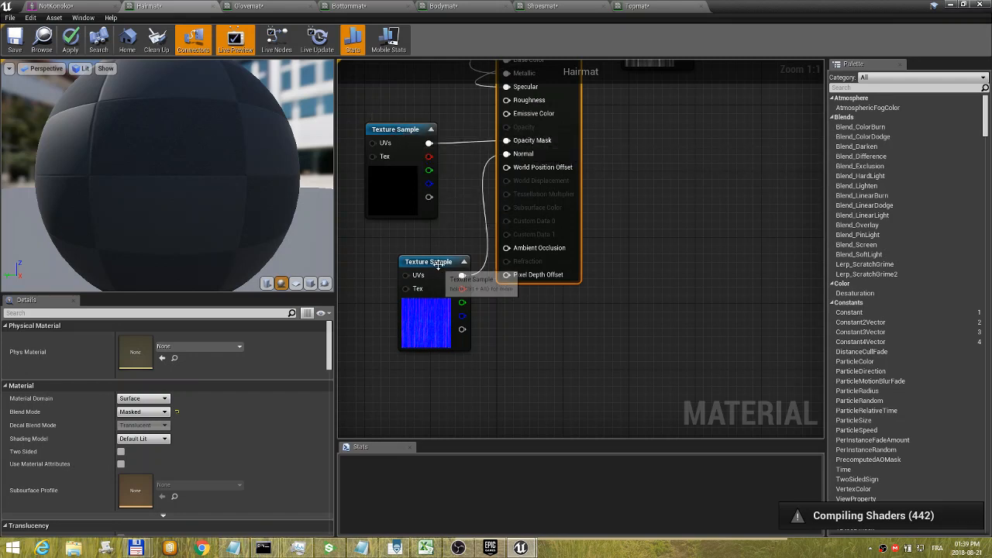
- Reposition the Hairmat normal texture sample just below the opacity texture sample, checking the NotKonoko mesh preview in between
drag(432, 266, 428, 238)
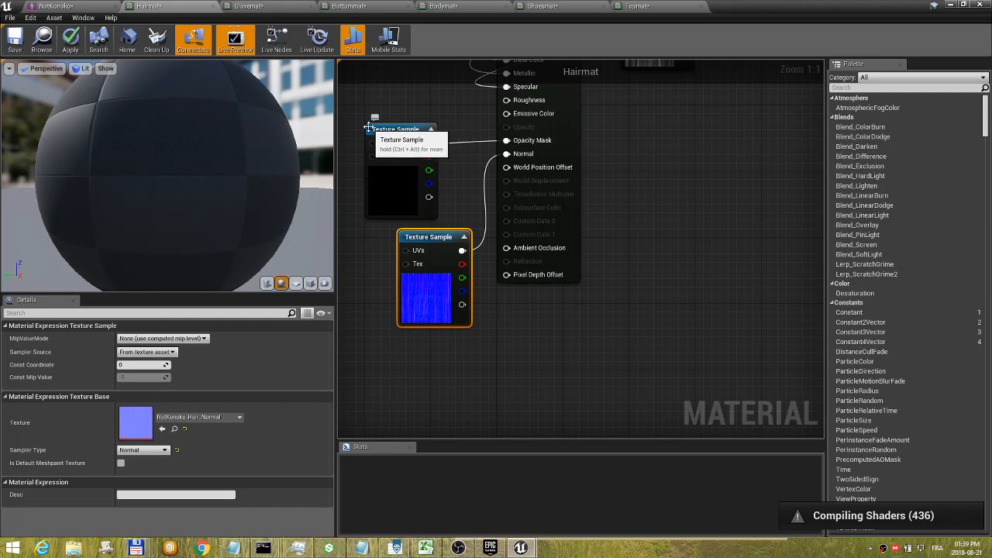
click(73, 6)
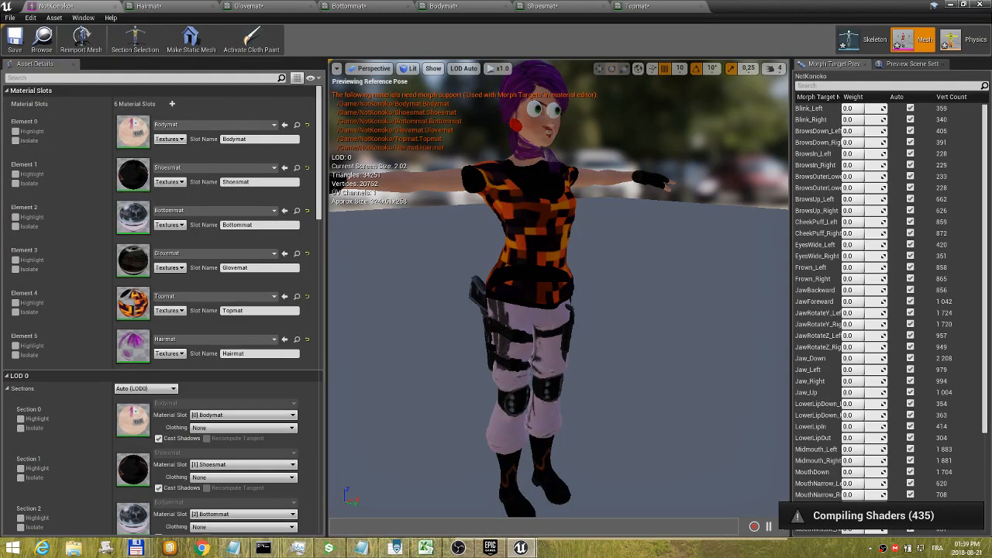
click(163, 6)
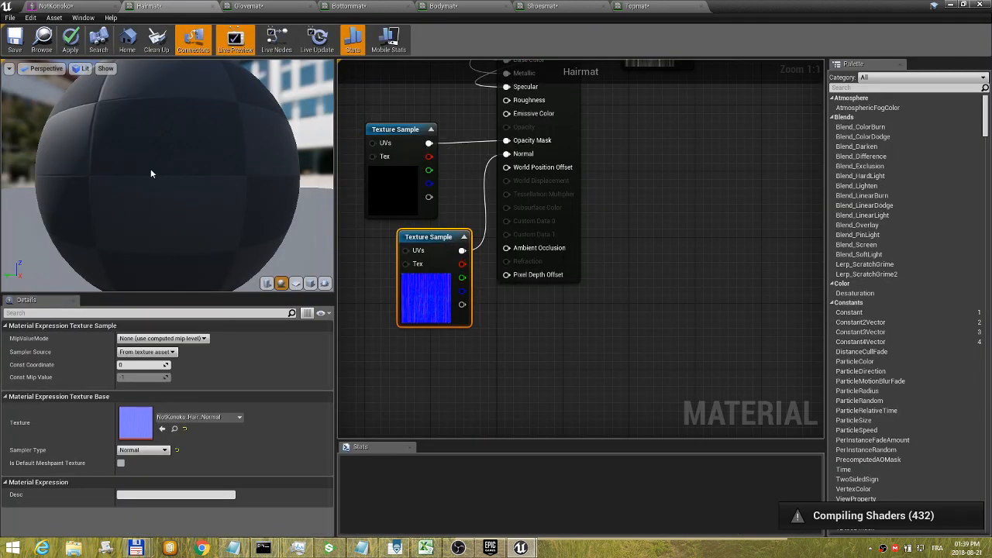
scroll(585, 206, down, 3)
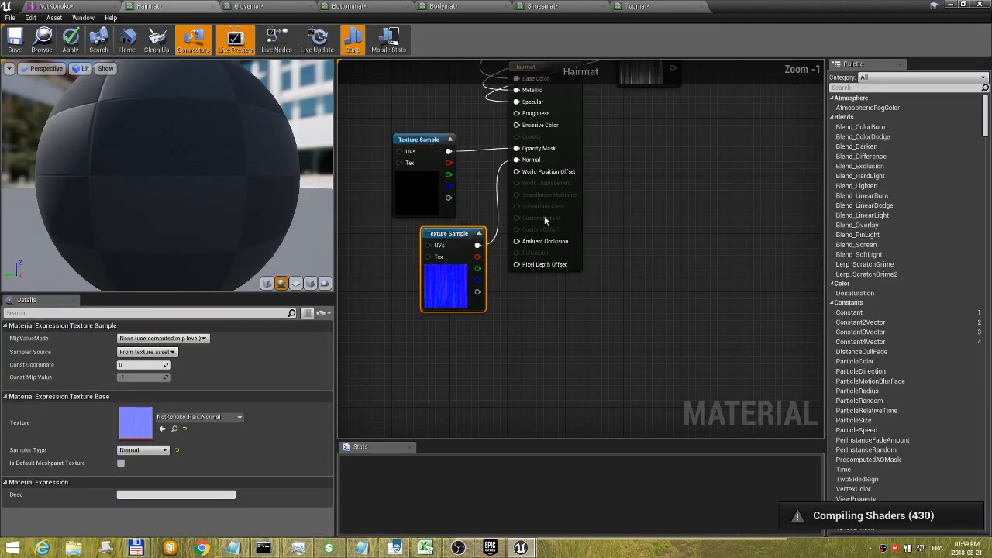
scroll(595, 168, down, 2)
scroll(587, 163, up, 5)
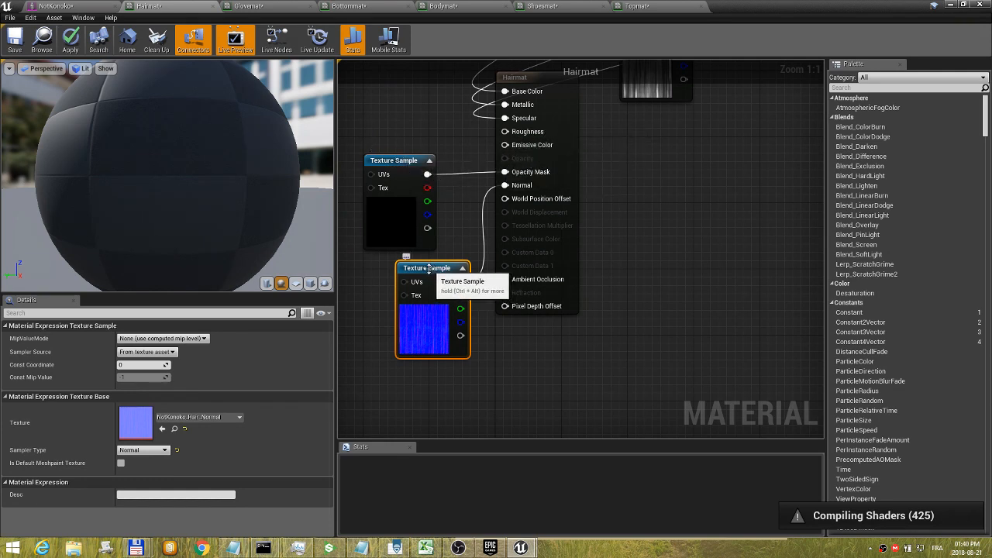
drag(429, 272, 431, 289)
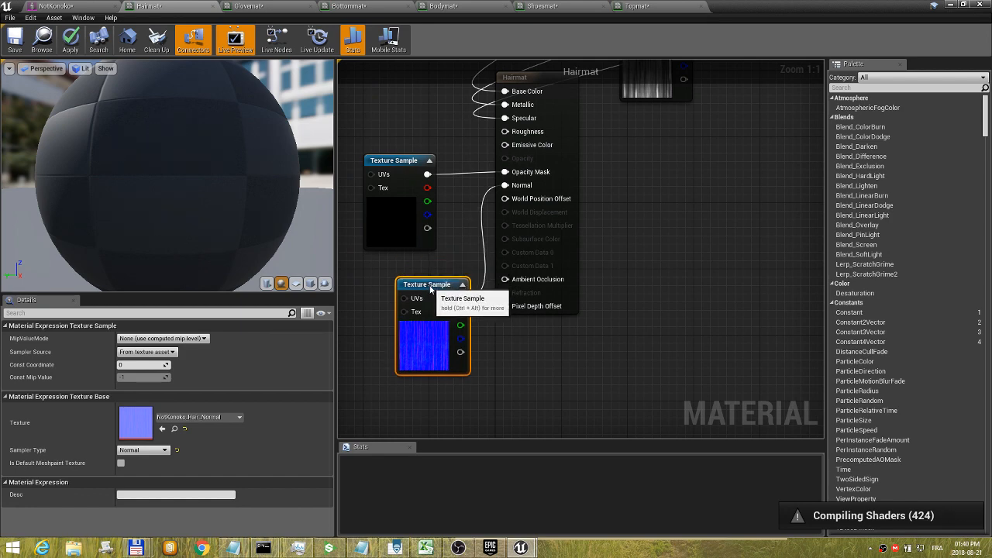
- Spread the hair specular, diffuse and gloss texture samples out to the left of the Hairmat result node
scroll(601, 135, down, 5)
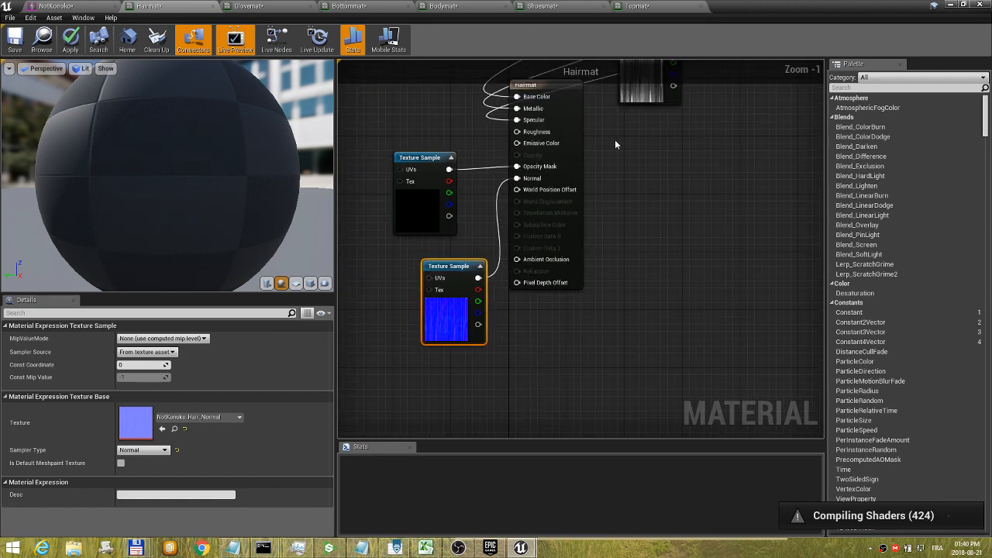
click(631, 146)
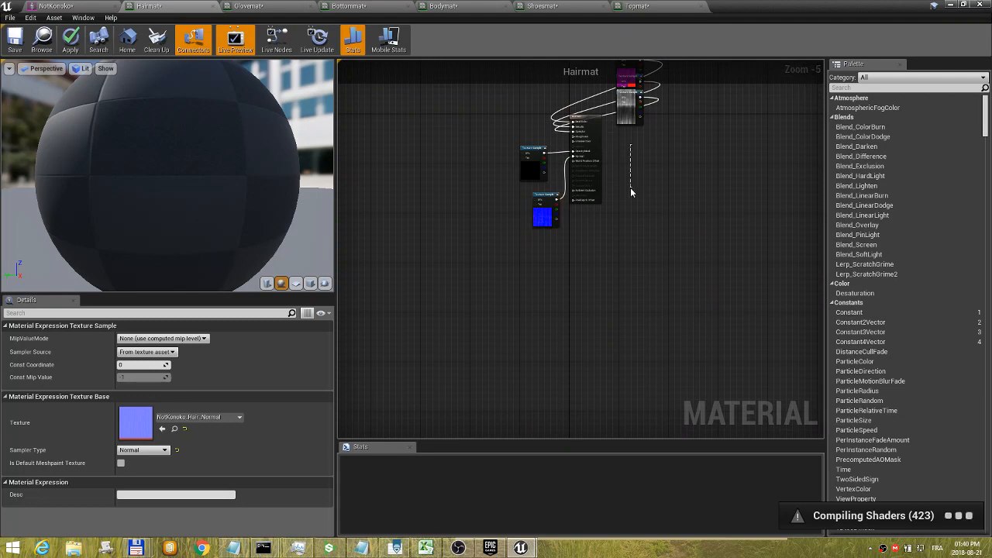
scroll(617, 198, up, 1)
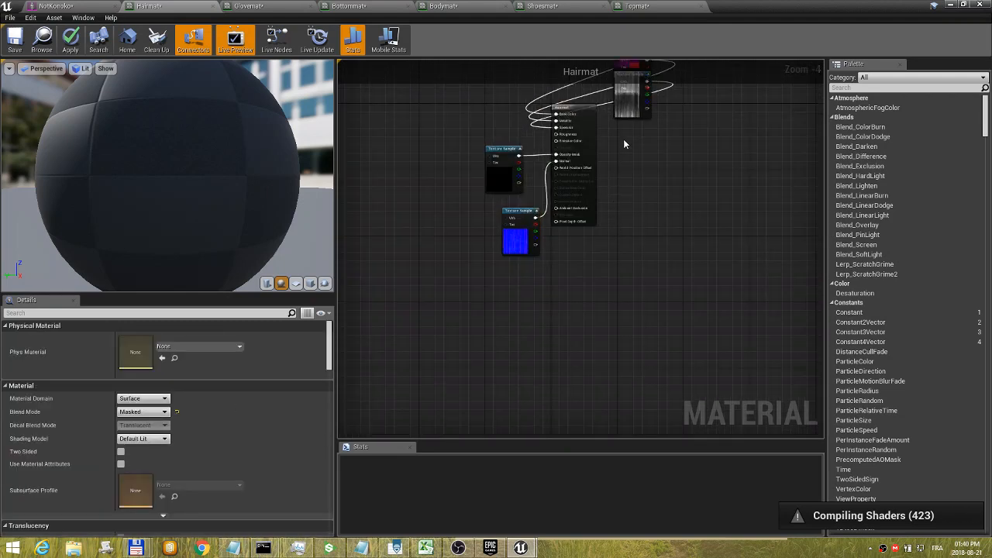
drag(626, 74, 446, 134)
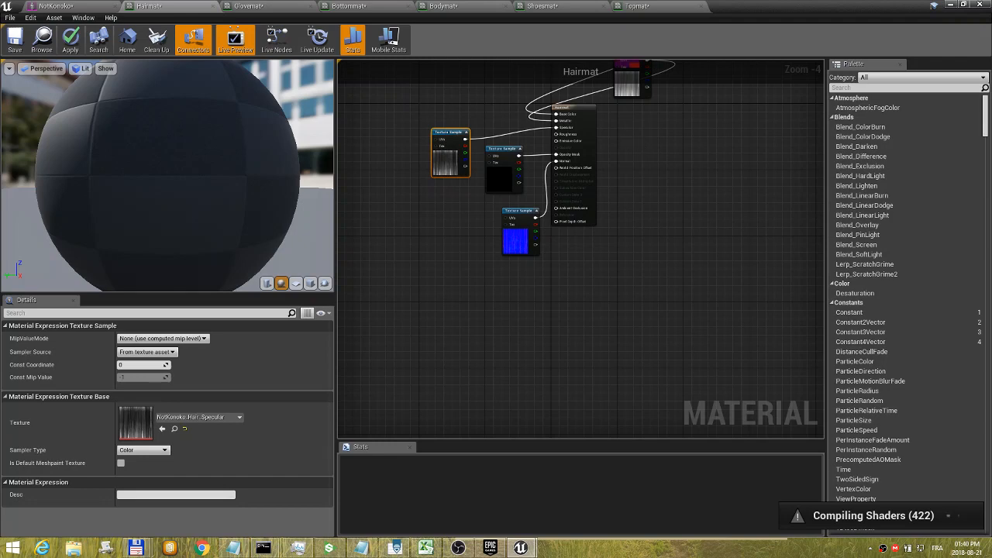
right_drag(624, 133, 630, 231)
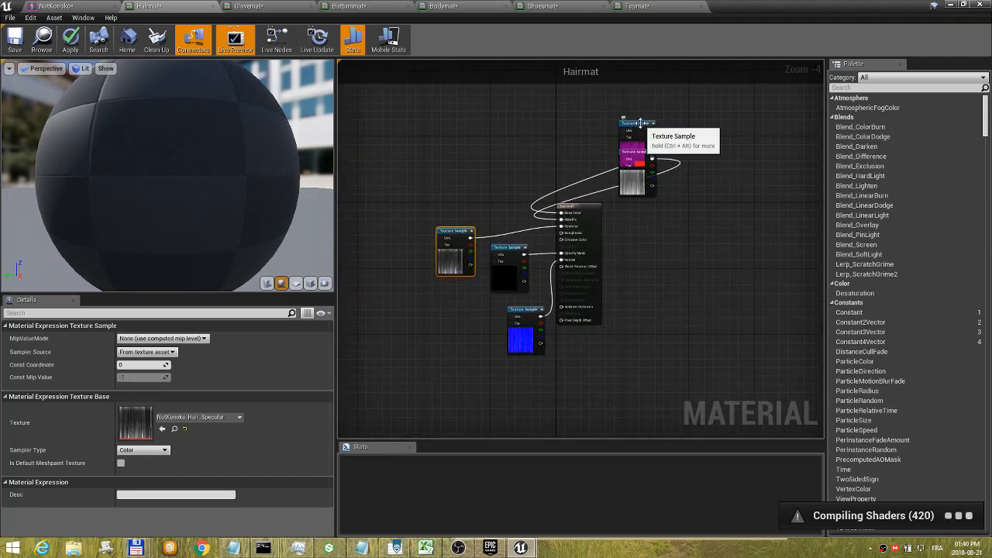
drag(640, 124, 449, 137)
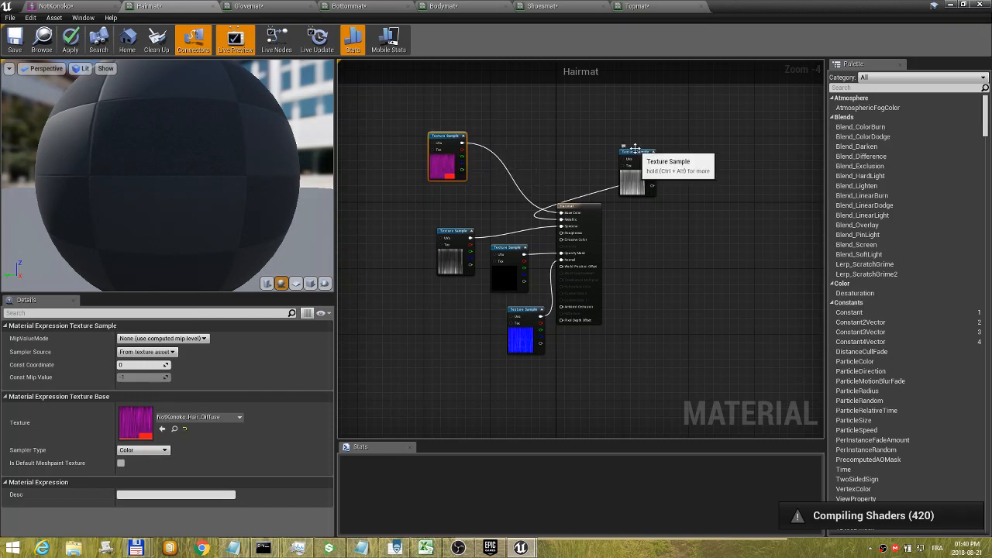
drag(633, 148, 461, 311)
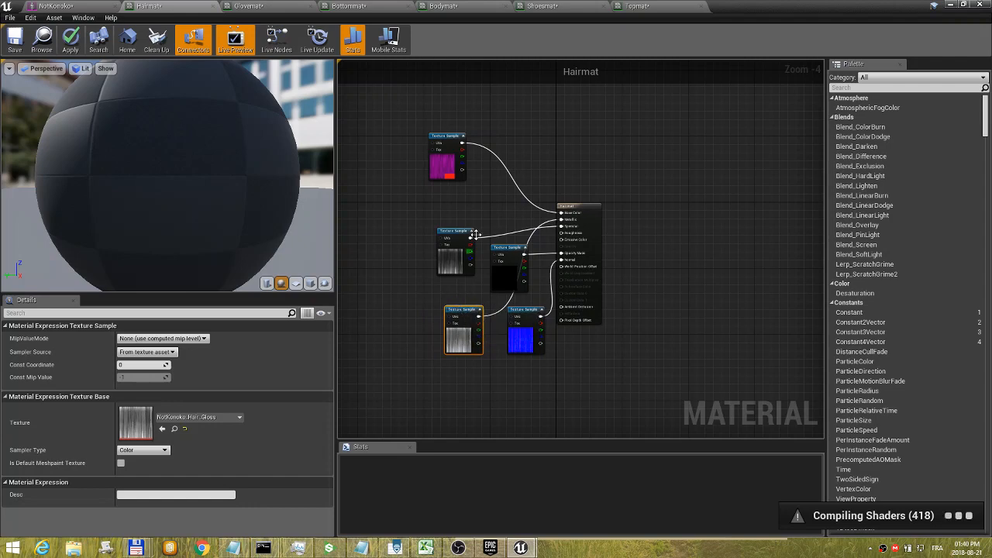
scroll(657, 198, up, 4)
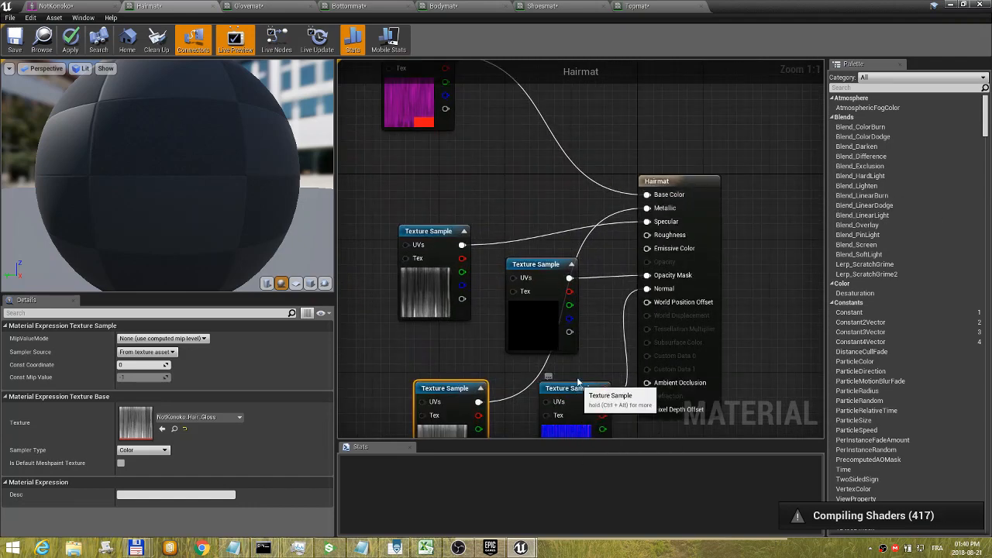
- In the Hairmat graph, move the normal sample slightly up, the specular sample above the opacity sample, and the gloss sample to the specular sample's left
drag(577, 391, 577, 375)
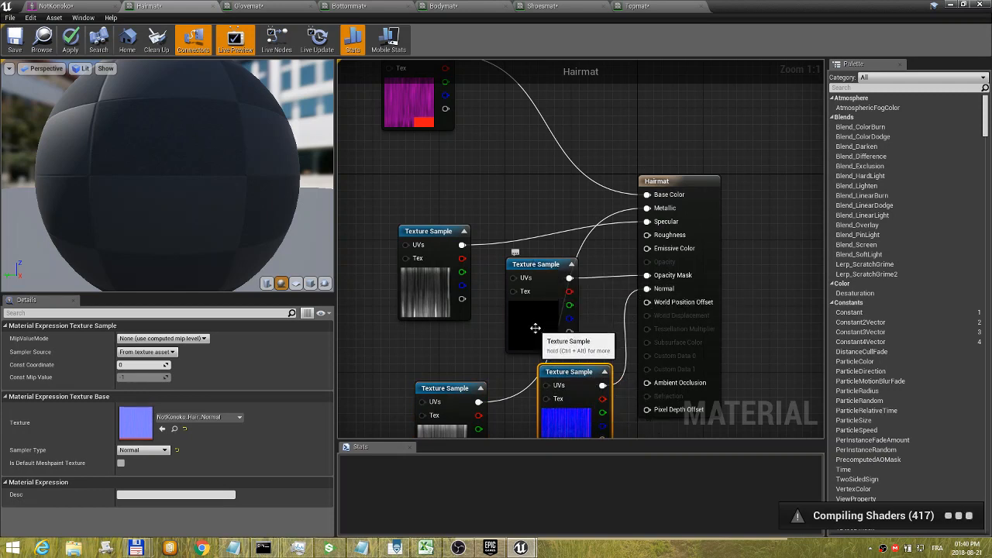
click(539, 264)
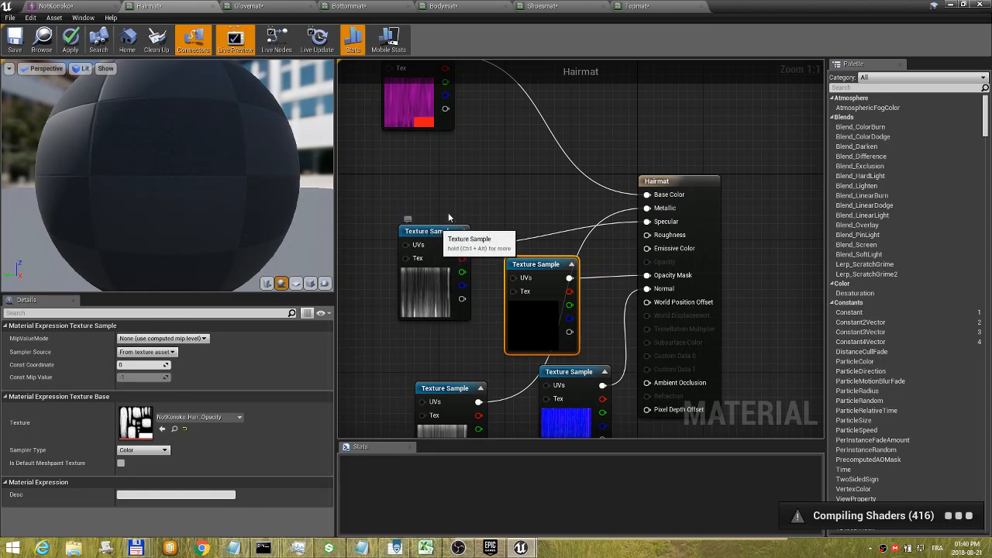
drag(456, 232, 563, 149)
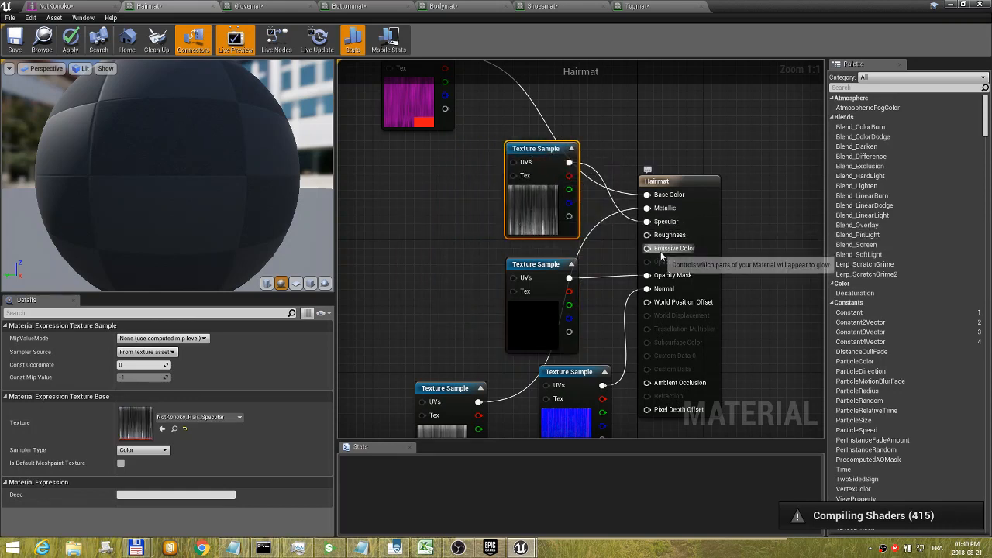
drag(448, 393, 522, 215)
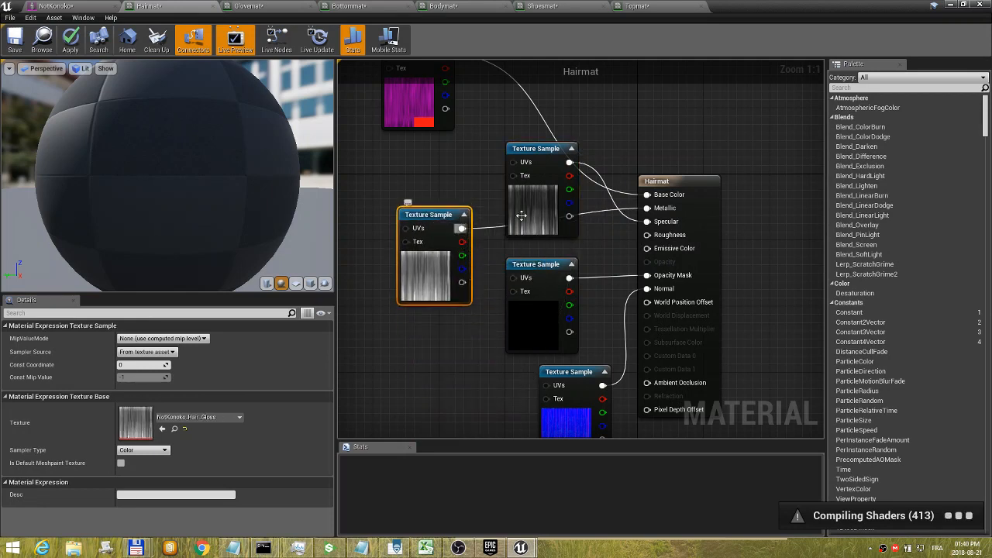
drag(661, 214, 663, 215)
- In the Bodymat graph, move the body opacity texture sample to the left of the result node
click(457, 7)
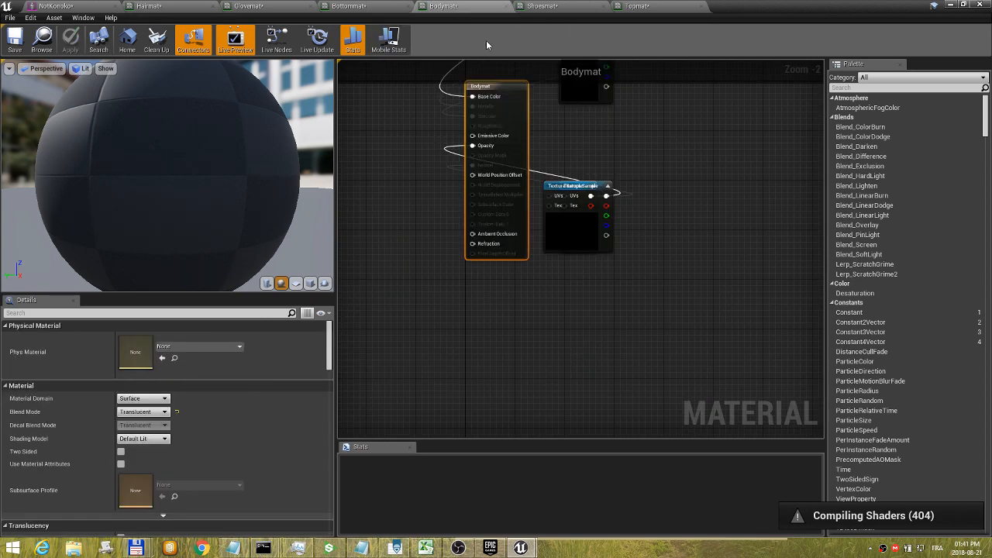
drag(576, 184, 385, 132)
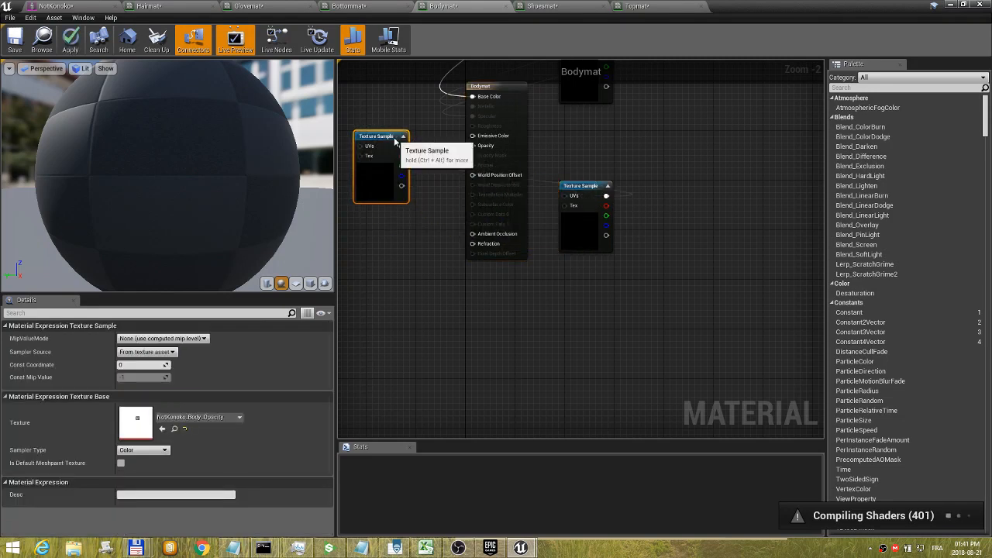
click(172, 352)
click(238, 355)
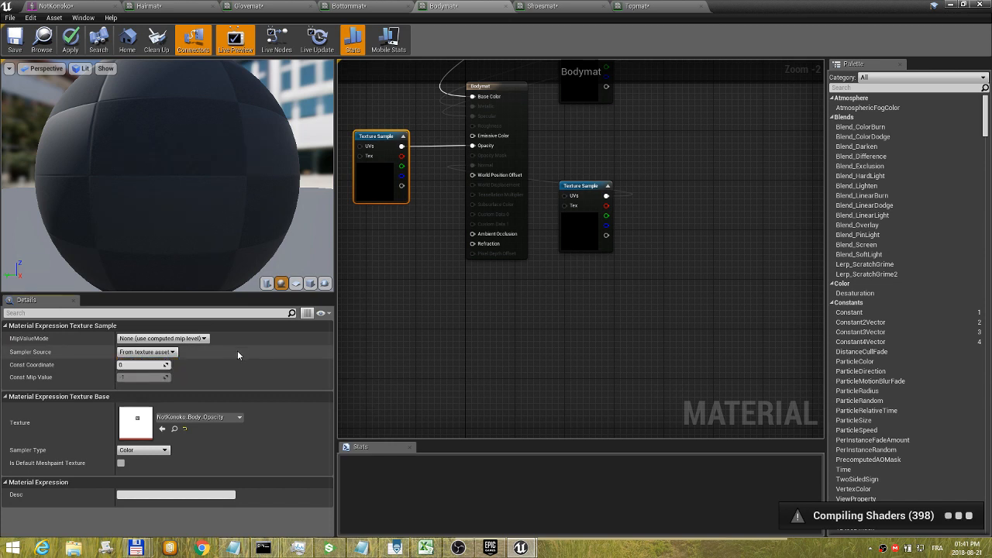
- Set Bodymat's blend mode to Masked, break the Normal input's link, and connect the body opacity texture to Opacity Mask
click(517, 88)
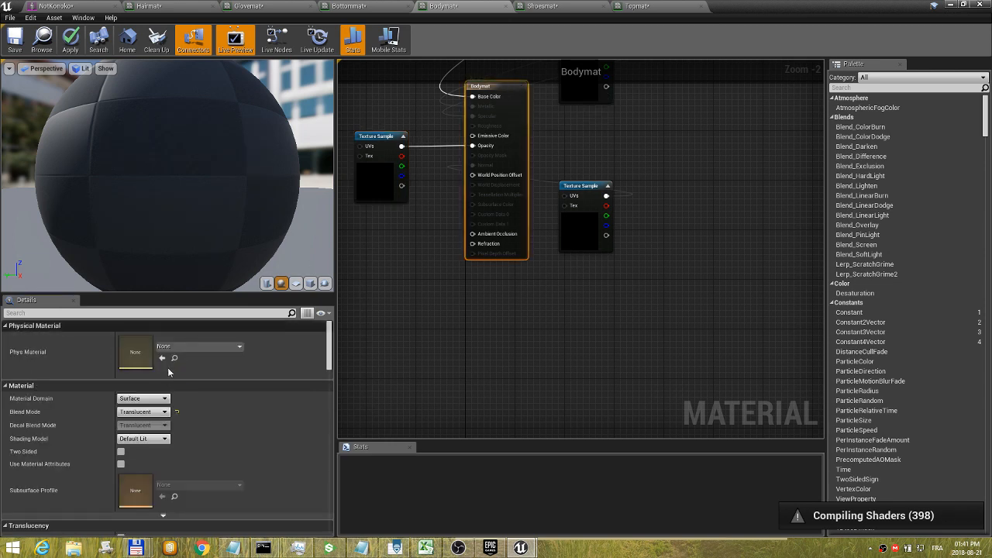
click(142, 412)
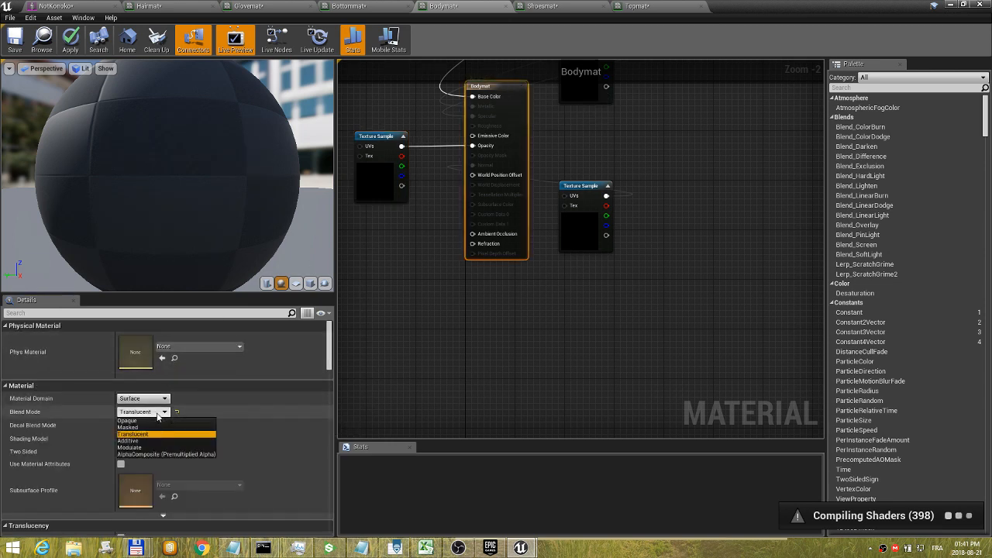
click(132, 427)
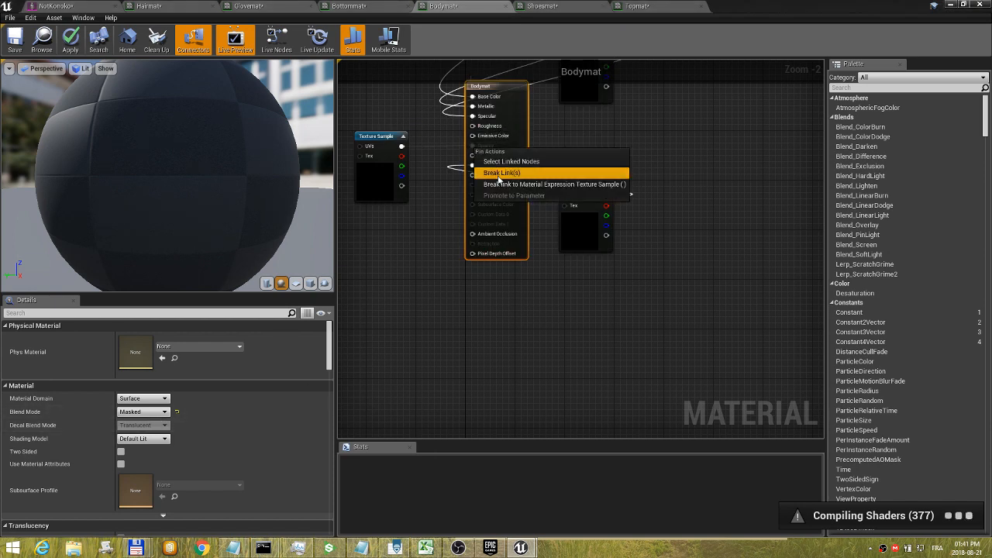
click(500, 172)
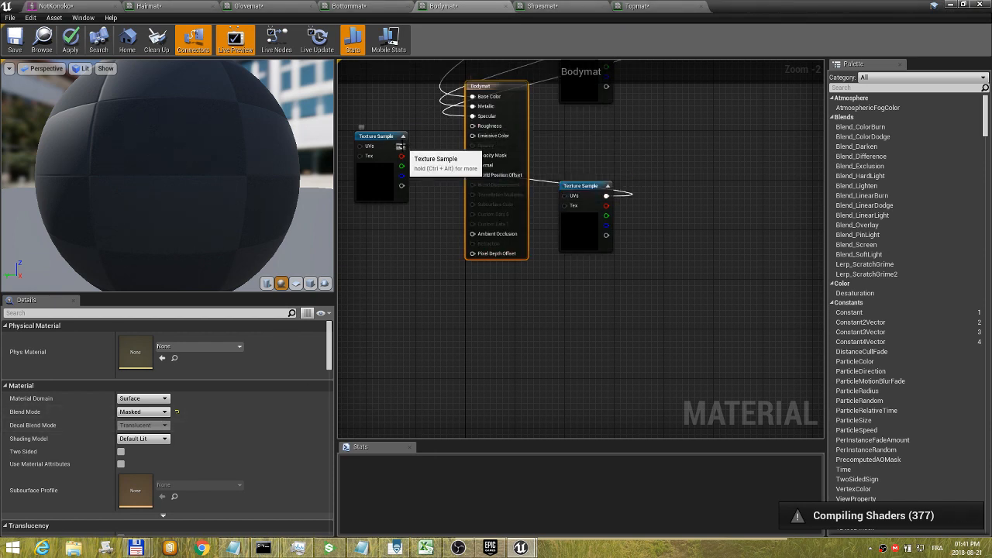
drag(401, 146, 476, 159)
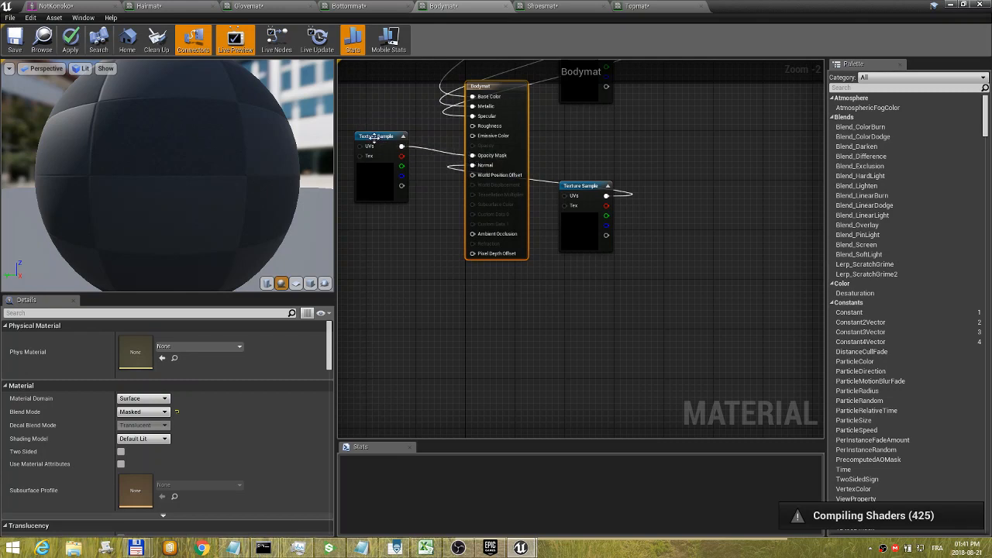
- Place the body normal texture sample below the opacity sample, left of the Bodymat result node, and save the material
click(377, 137)
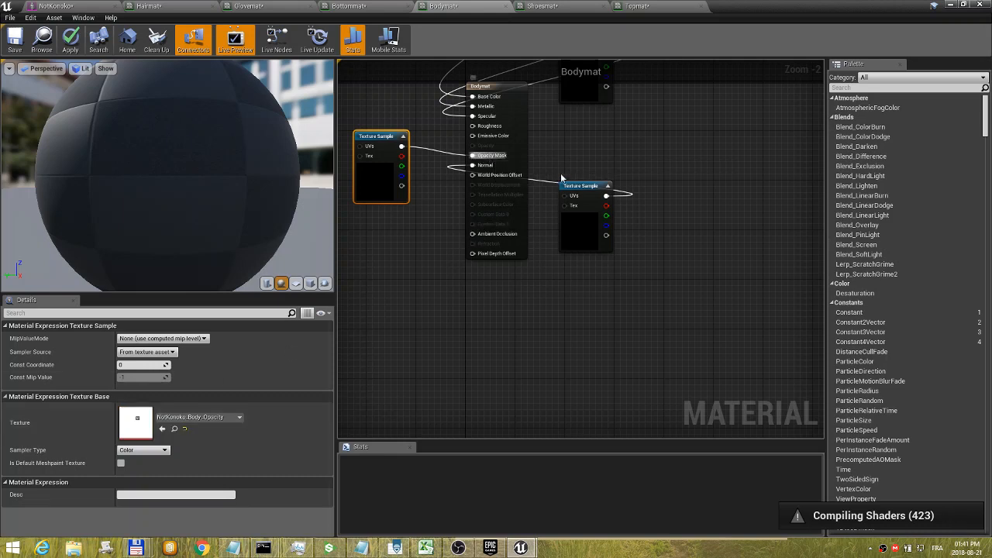
drag(565, 187, 399, 218)
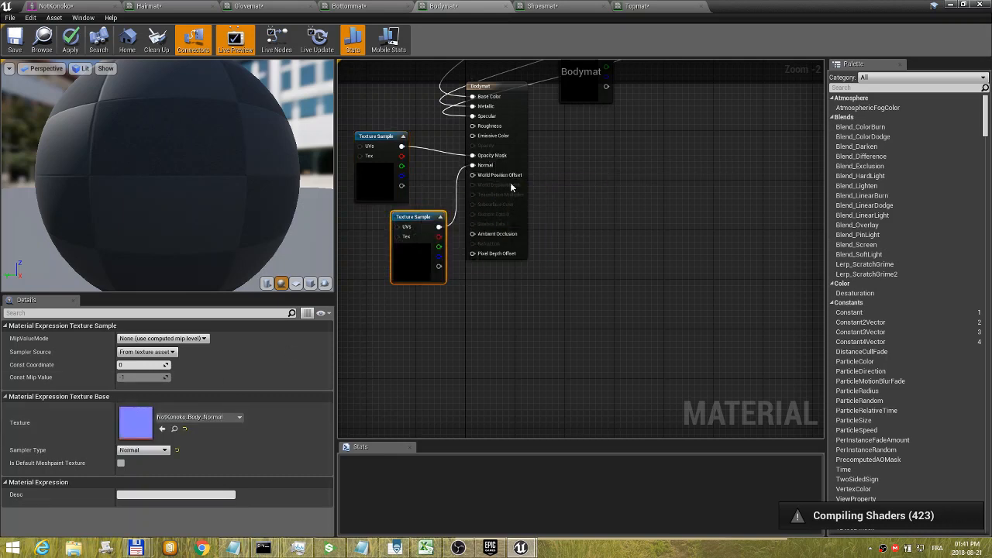
scroll(576, 174, up, 2)
scroll(574, 179, down, 6)
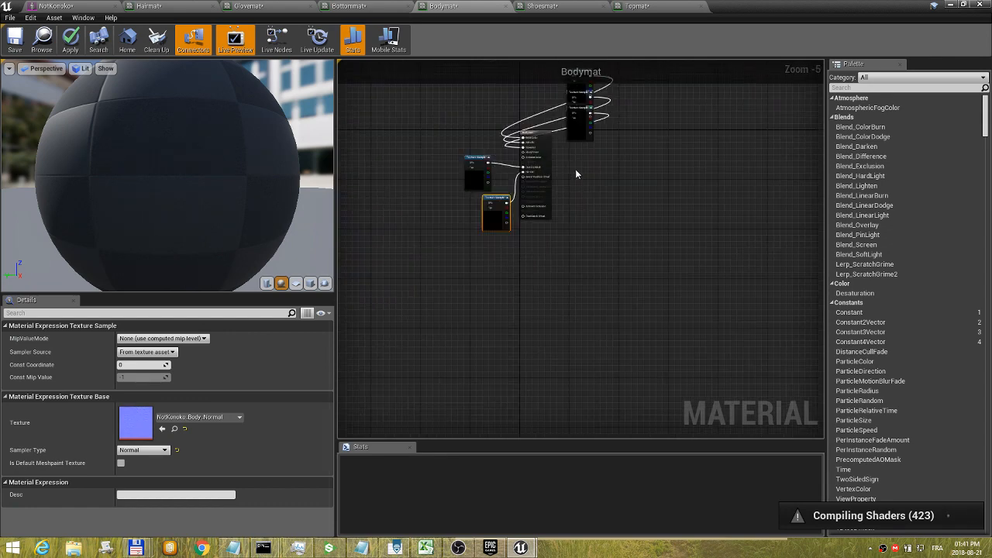
scroll(575, 171, up, 1)
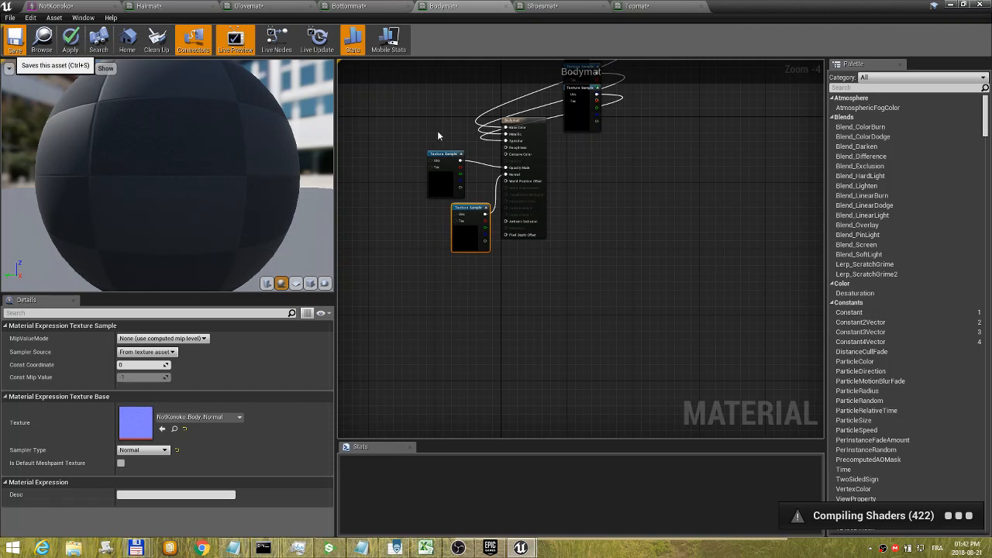
key(ctrl+s)
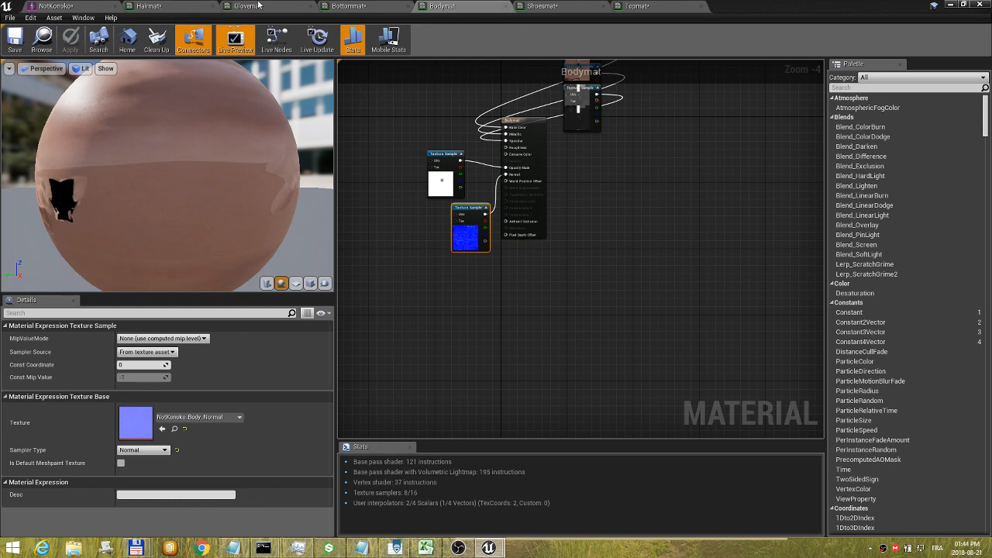
- Switch to the Hairmat material and save it, applying its changes to the original material
click(174, 7)
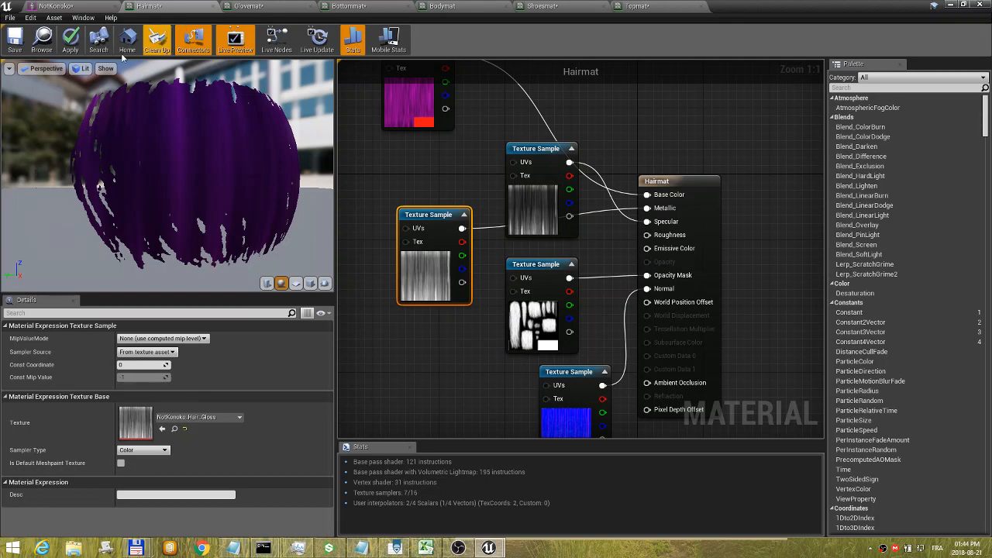
click(14, 42)
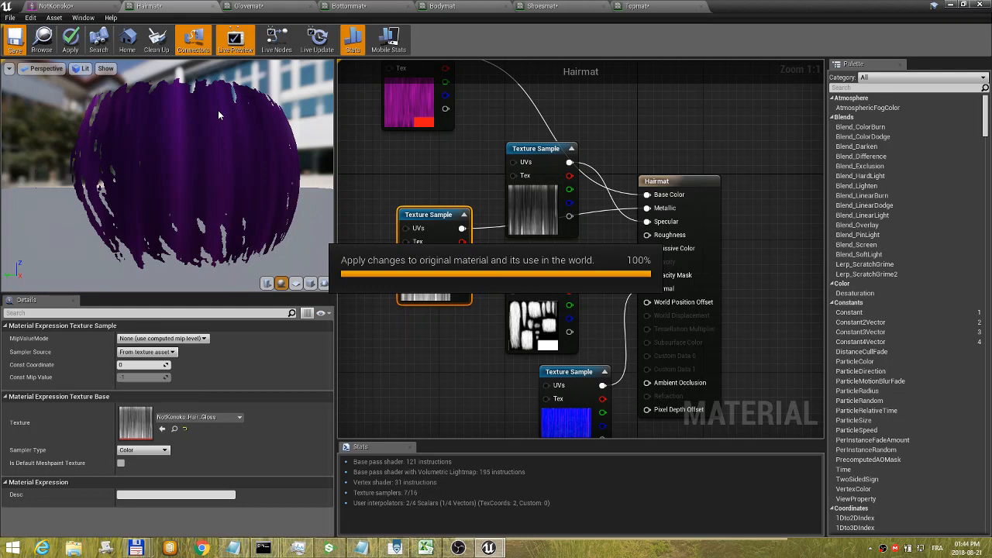
key(ctrl+s)
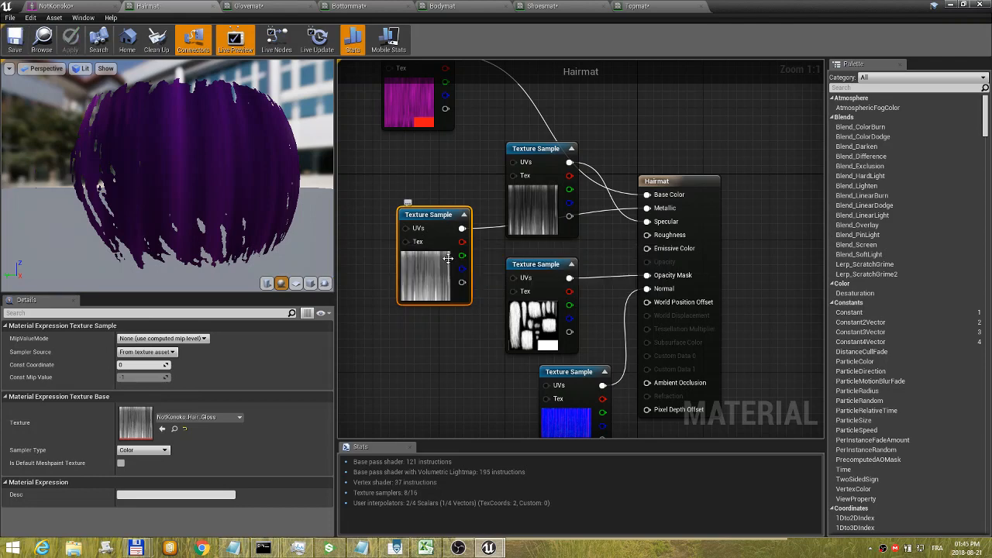
- Inspect the NotKonoko mesh preview up close and at full length to check the hair and body materials
click(68, 8)
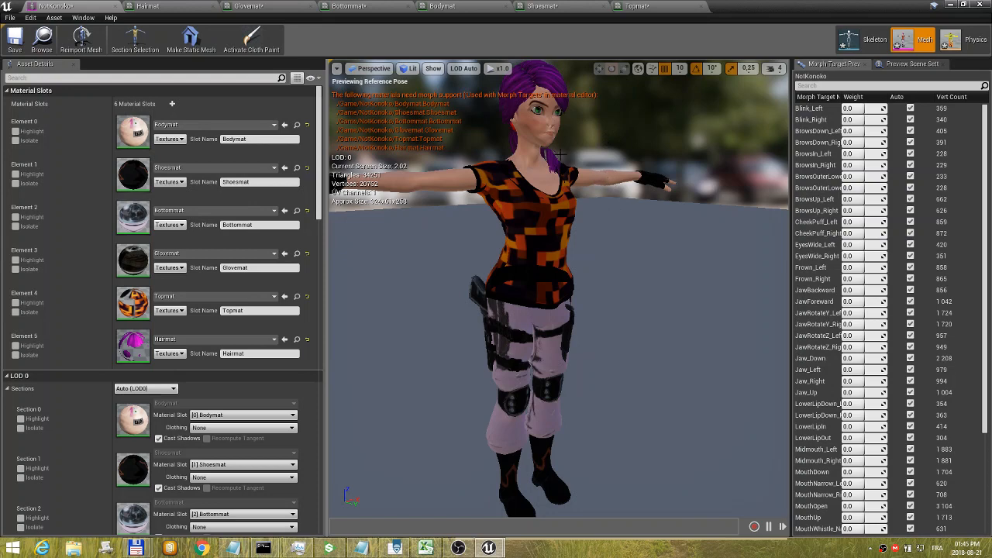
drag(612, 138, 569, 120)
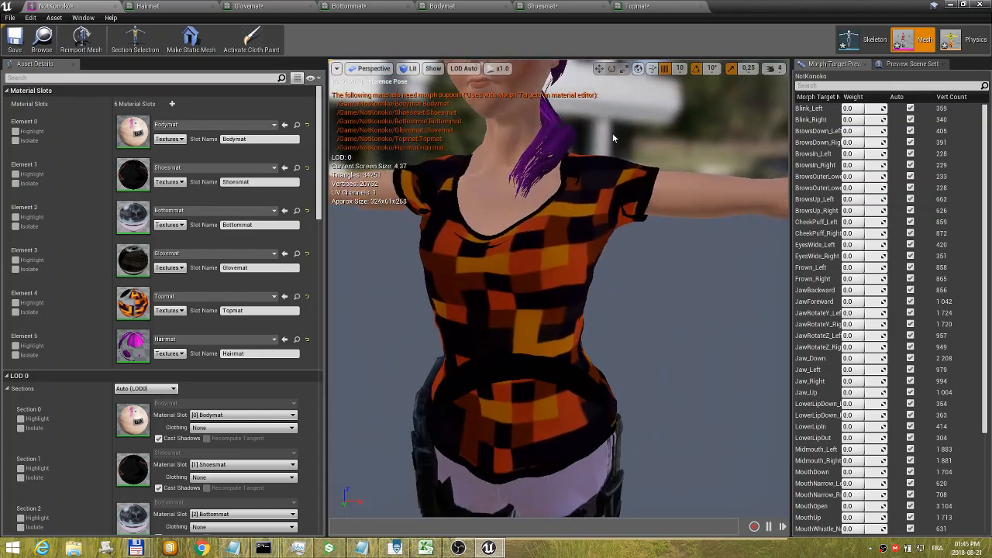
middle_drag(569, 120, 570, 85)
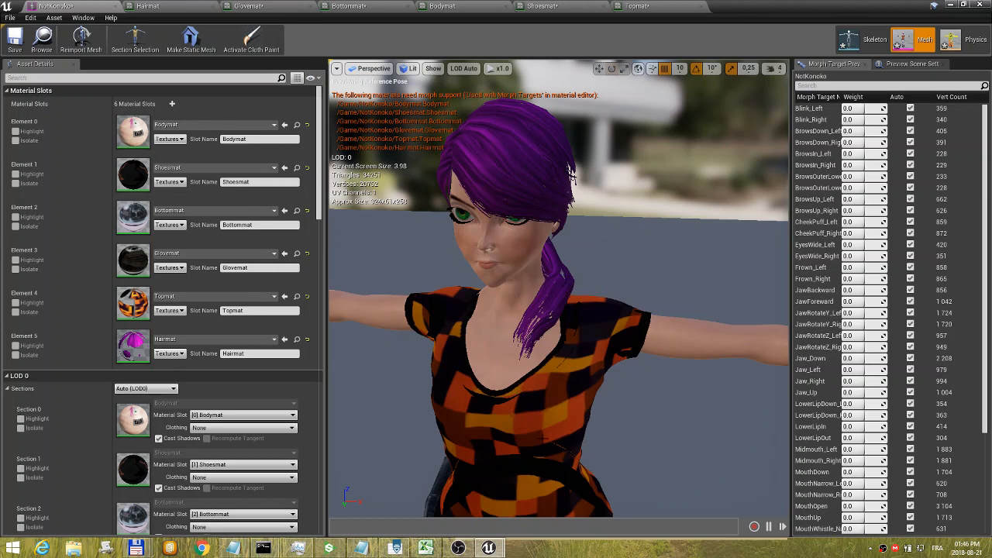
scroll(608, 435, down, 5)
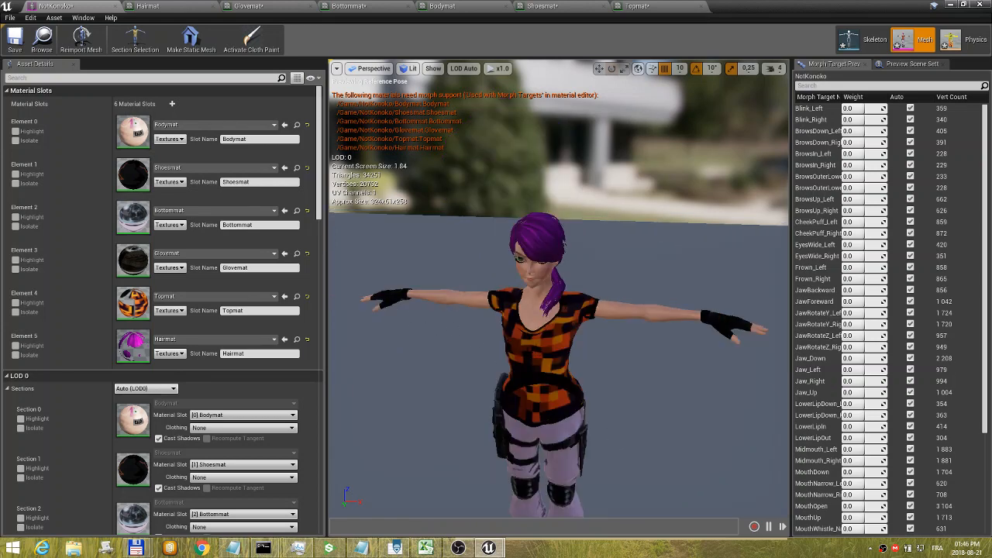
scroll(598, 444, down, 3)
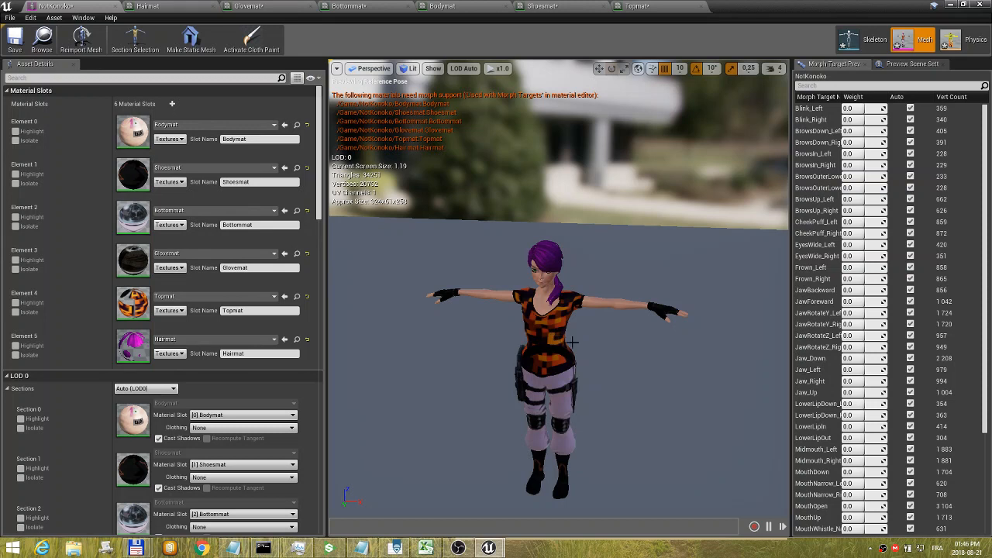
scroll(573, 344, up, 3)
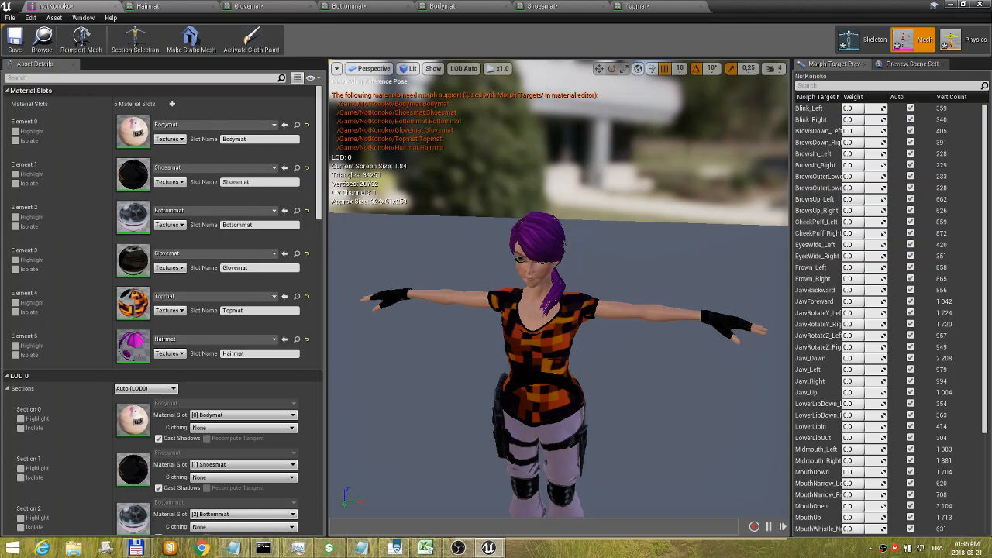
mouse_move(586, 384)
mouse_down()
mouse_move(637, 372)
mouse_move(593, 418)
mouse_move(573, 374)
mouse_move(584, 380)
mouse_up()
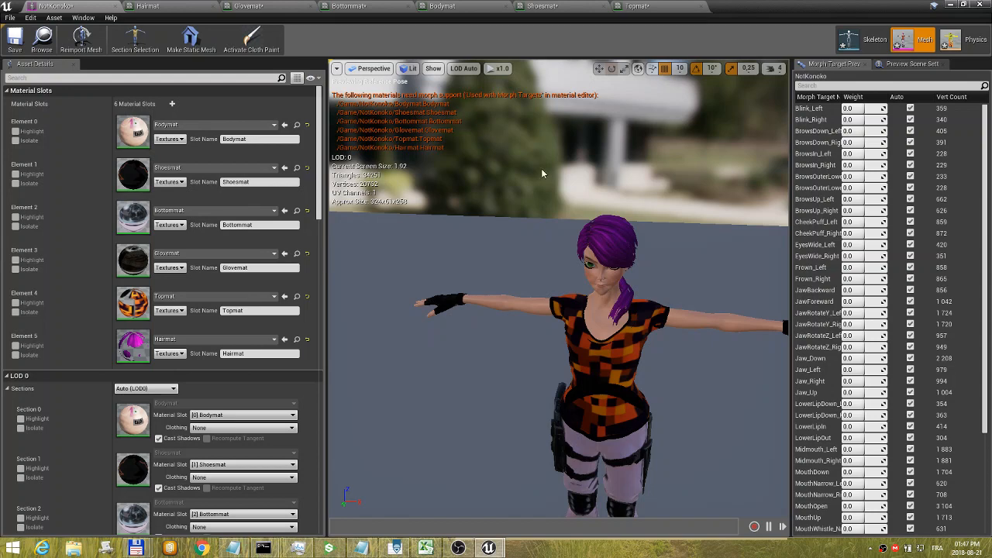
- Enable Used with Morph Targets in the Usage settings of the Hairmat material
click(169, 9)
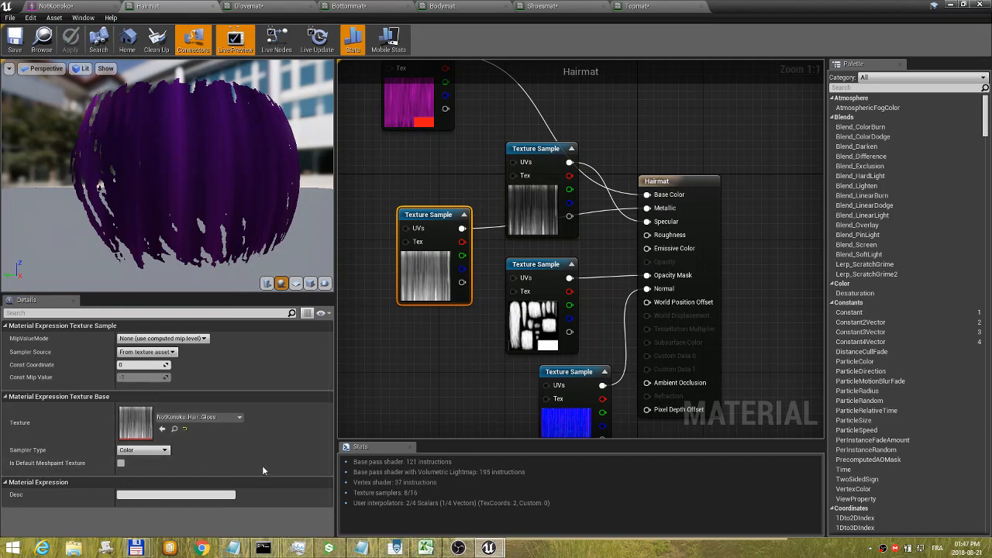
click(673, 176)
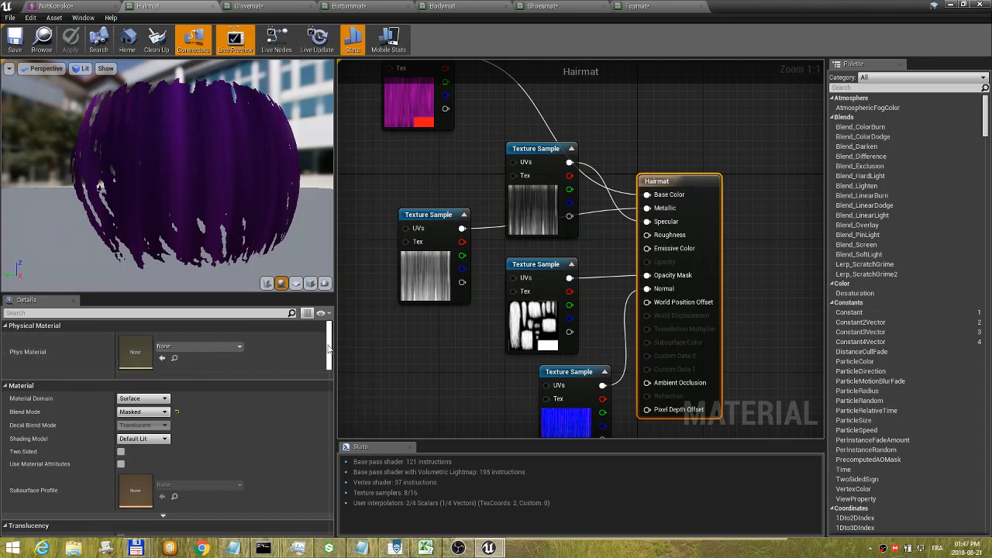
drag(329, 347, 332, 411)
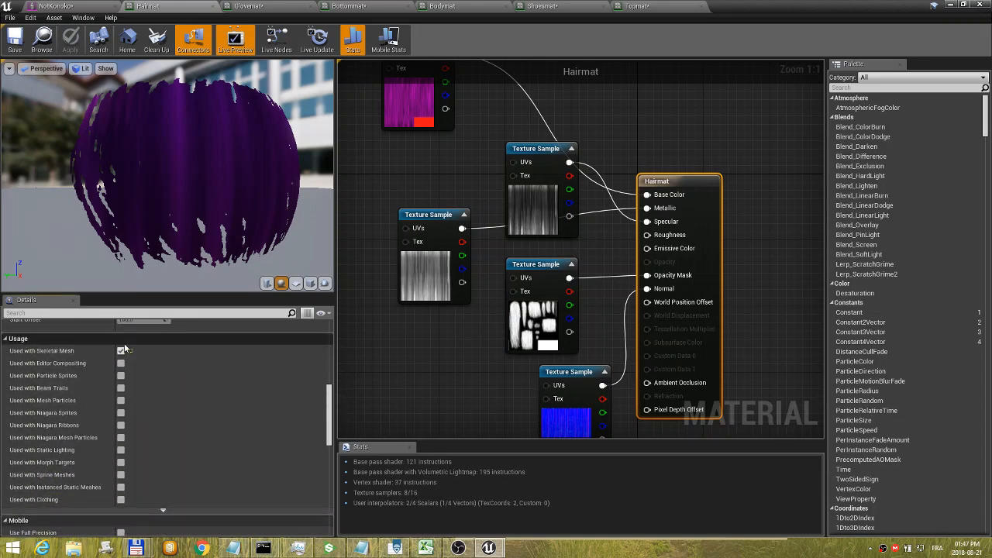
click(121, 462)
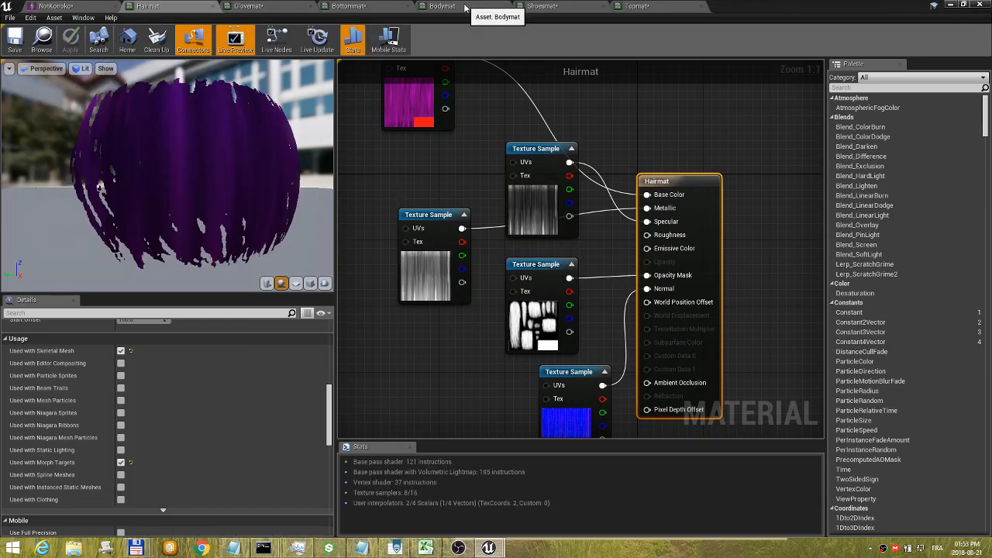
- Enable Used with Morph Targets in the Usage settings of the Bodymat material
click(465, 7)
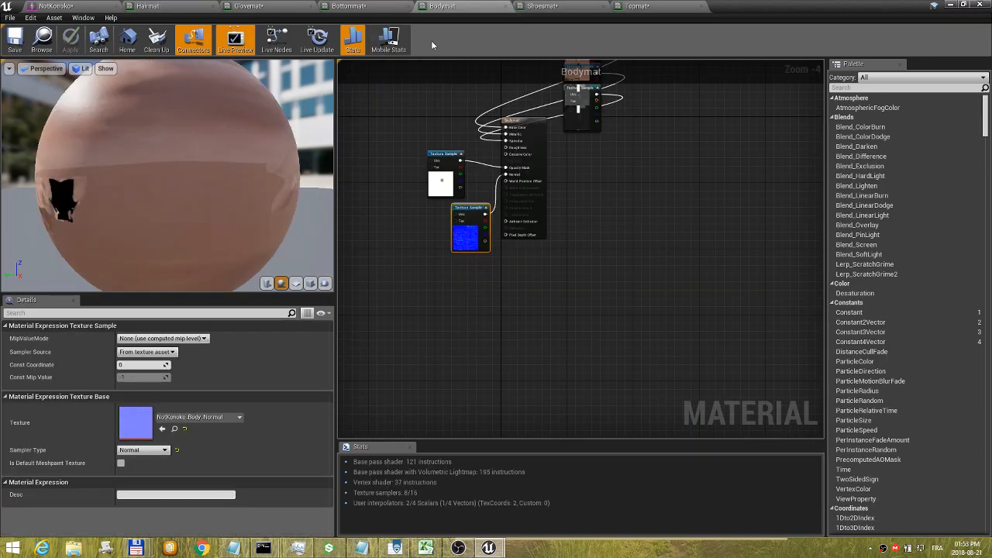
click(537, 122)
scroll(310, 434, down, 5)
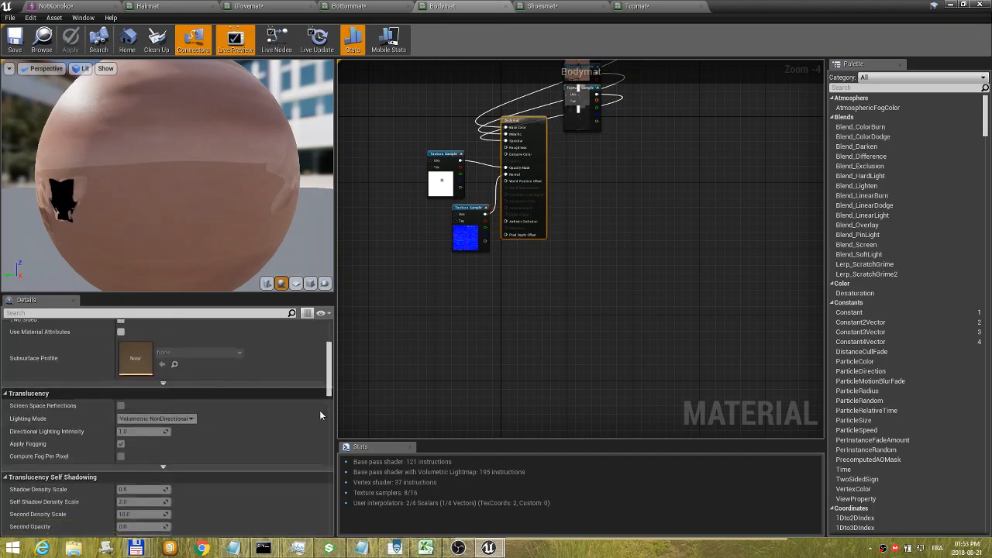
scroll(320, 415, down, 8)
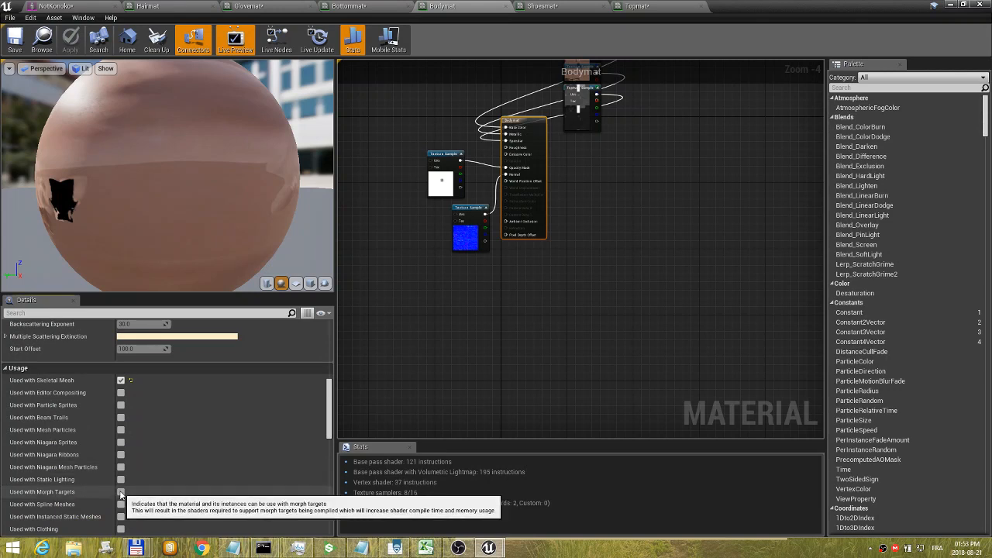
click(121, 491)
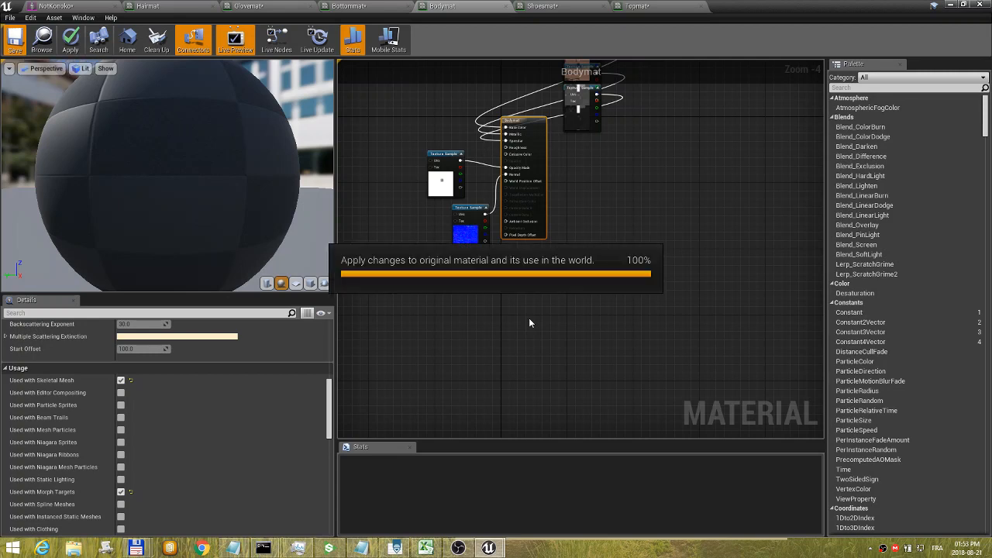
- Set the Glovemat material's Blend Mode to Opaque and delete its NotKonoko_Glove_Opacity texture sample node
click(264, 7)
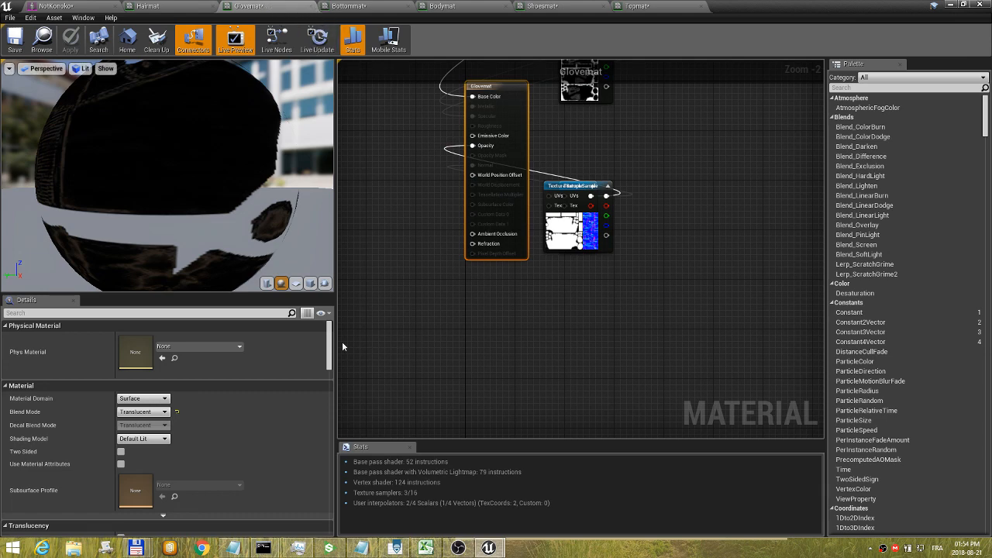
scroll(331, 343, down, 5)
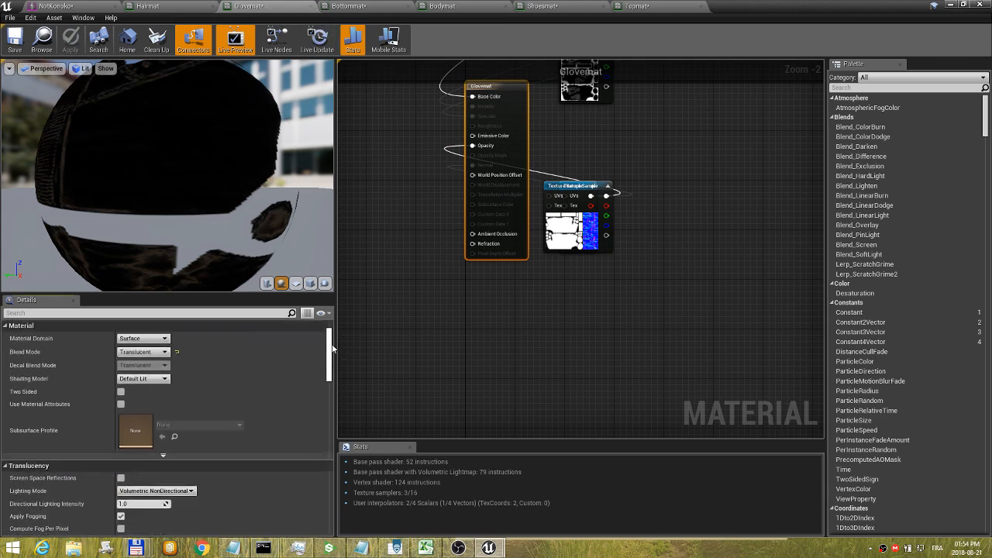
scroll(331, 341, up, 6)
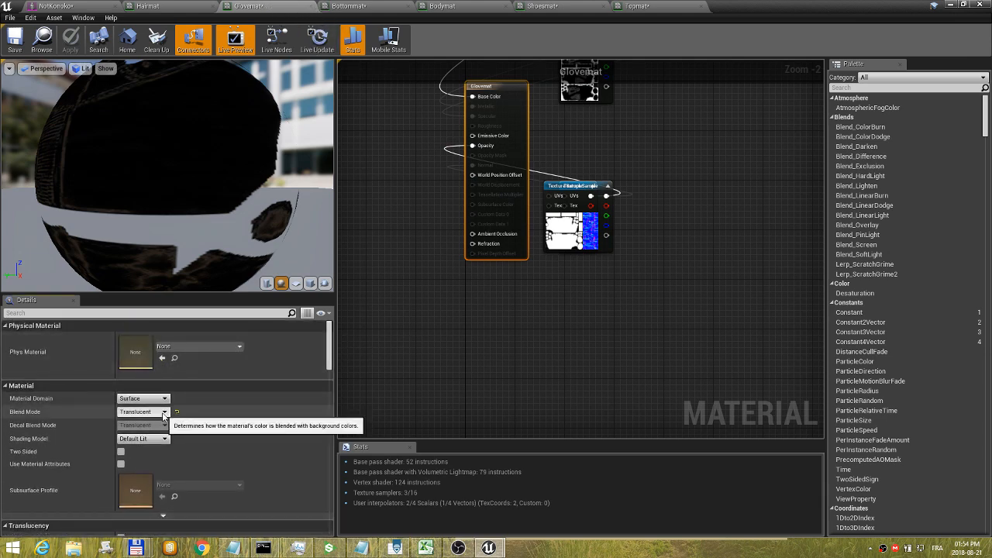
click(151, 414)
click(151, 421)
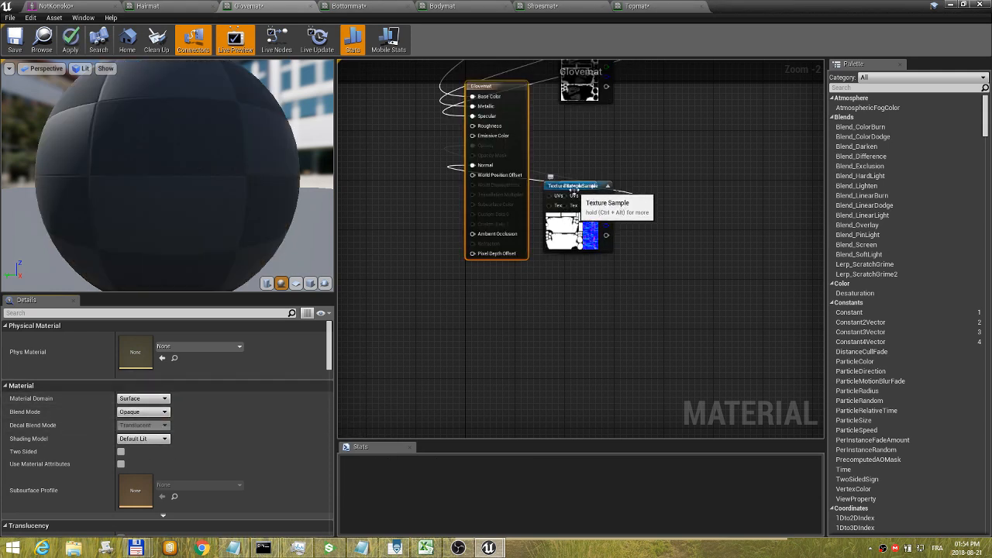
drag(571, 192, 392, 153)
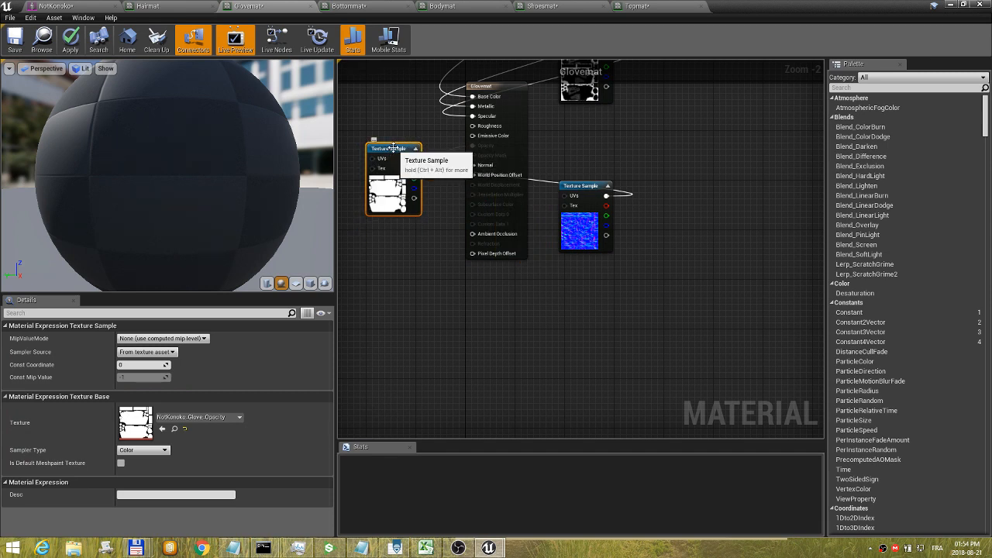
right_click(395, 151)
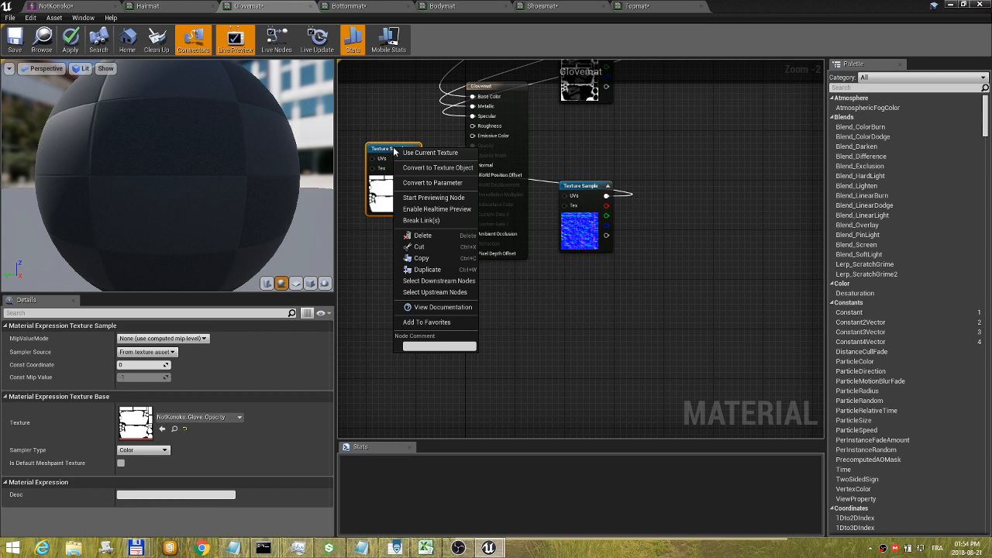
click(426, 236)
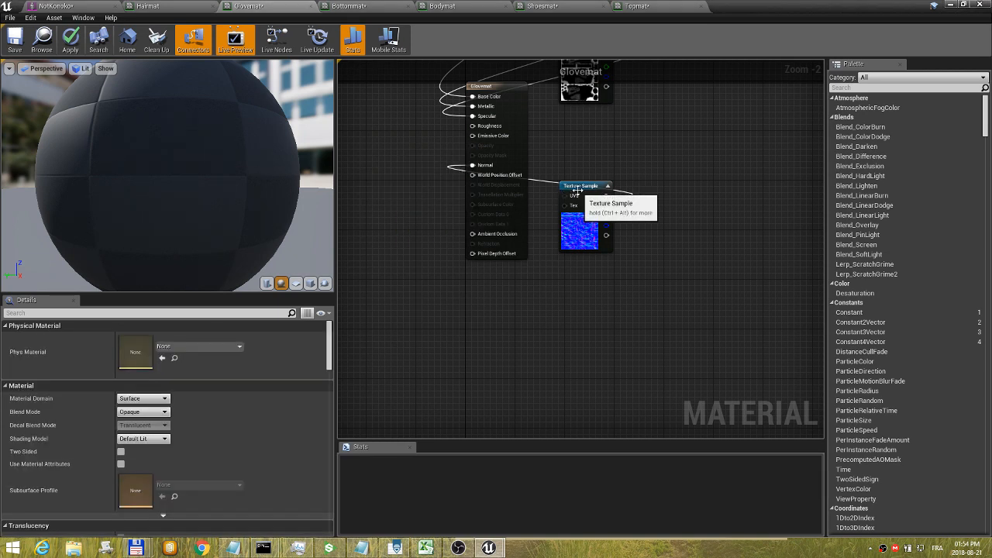
- Set the Bottommat material's Blend Mode to Opaque and delete its NotKonoko_Bottom_Opacity texture sample node
click(362, 7)
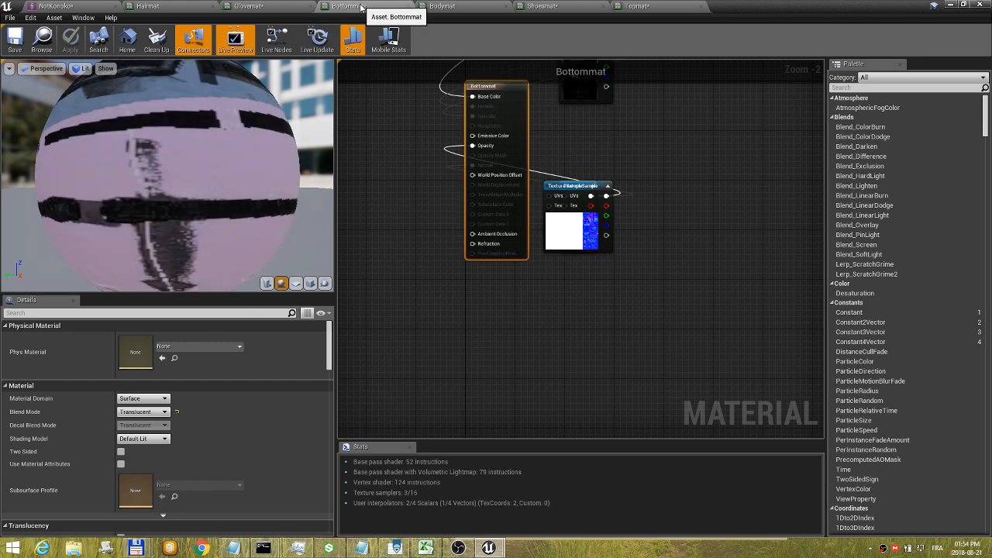
click(143, 412)
click(136, 420)
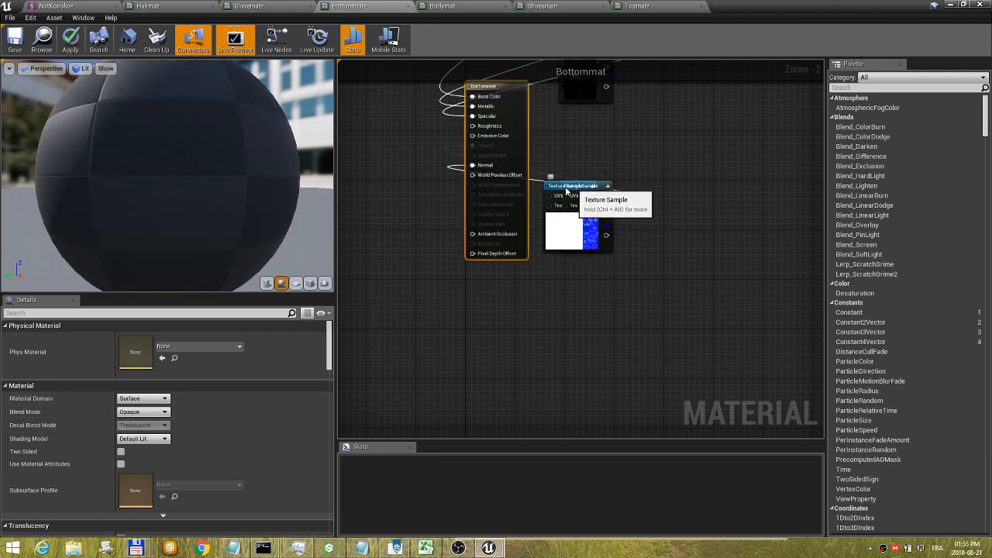
drag(573, 186, 387, 172)
right_click(388, 171)
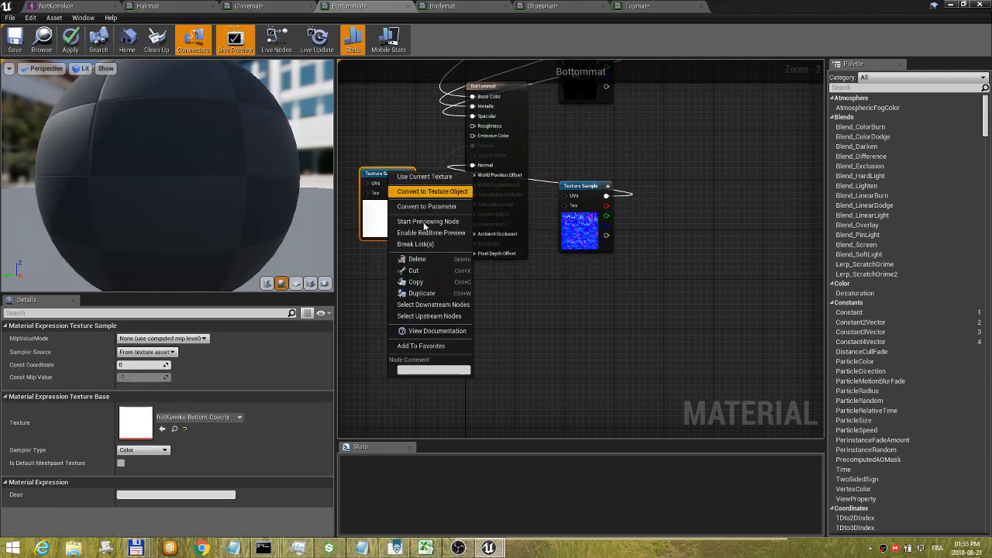
click(415, 257)
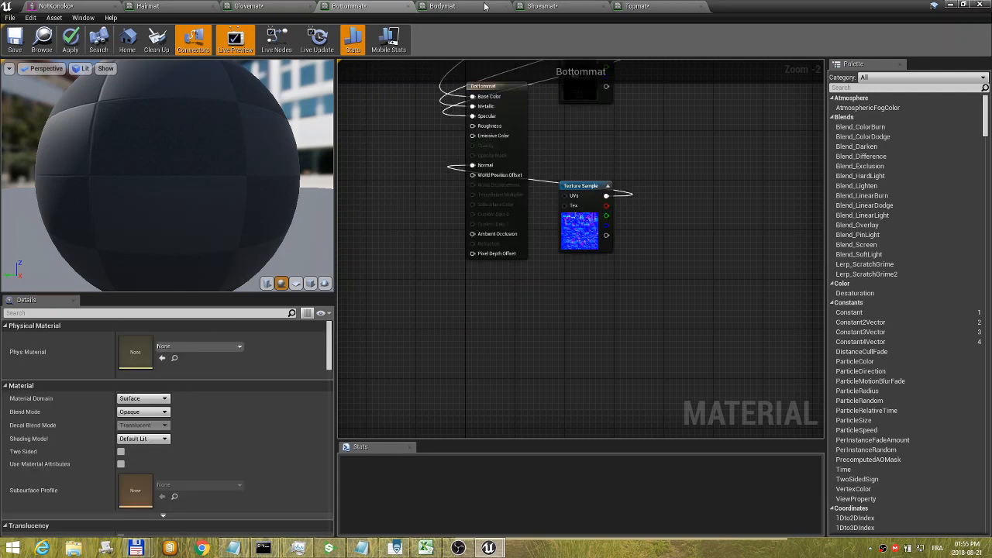
- Set the Shoesmat material's Blend Mode to Opaque and delete its NotKonoko_Shoes_Opacity texture sample node
click(560, 7)
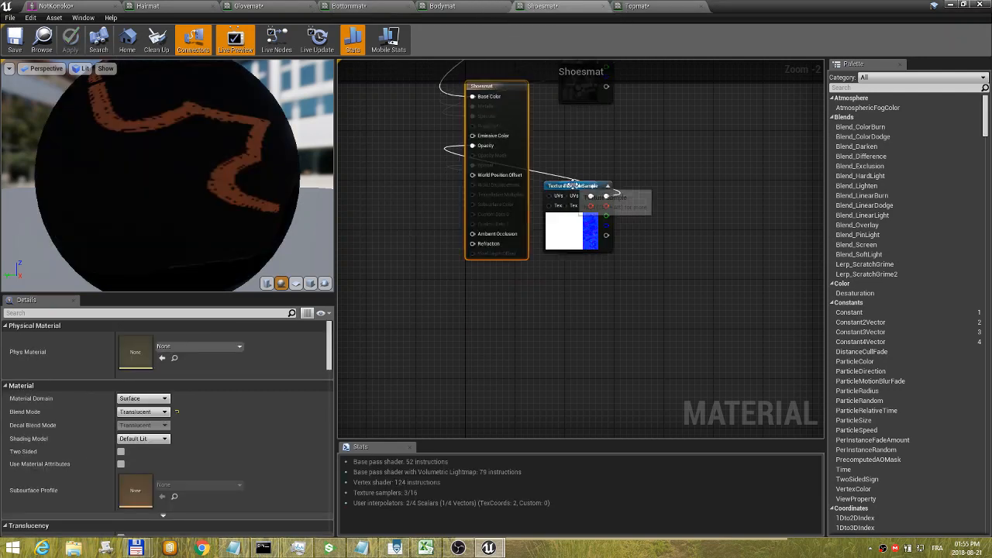
drag(572, 186, 386, 157)
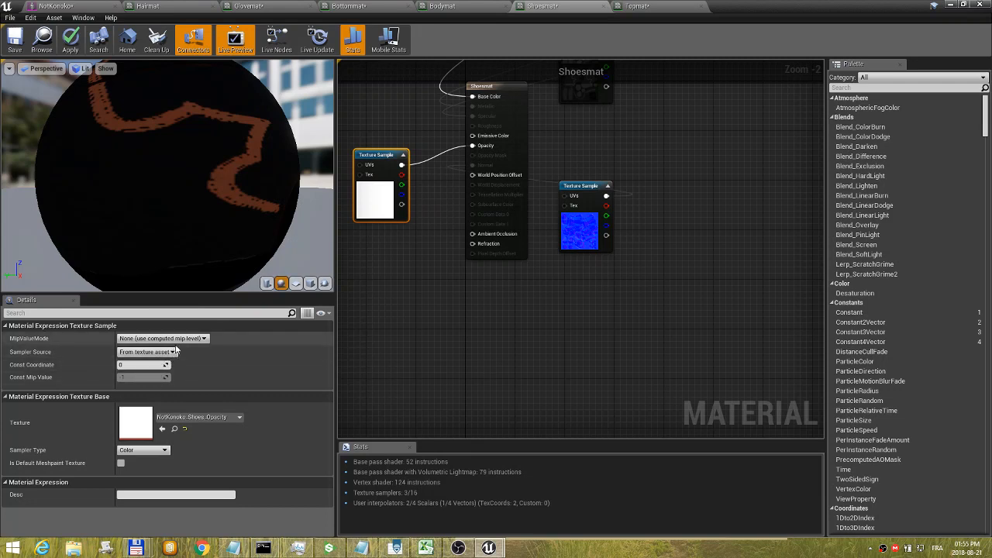
click(506, 87)
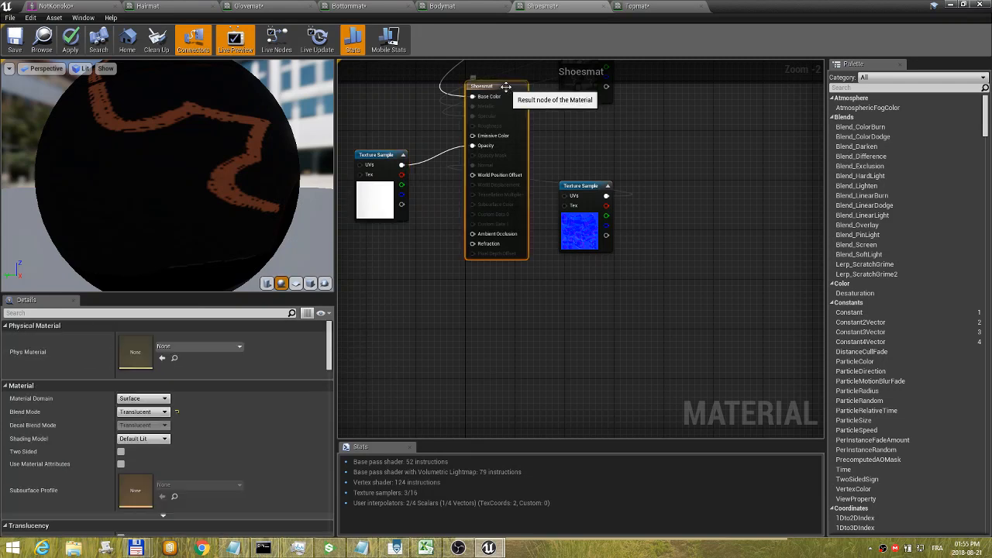
click(143, 411)
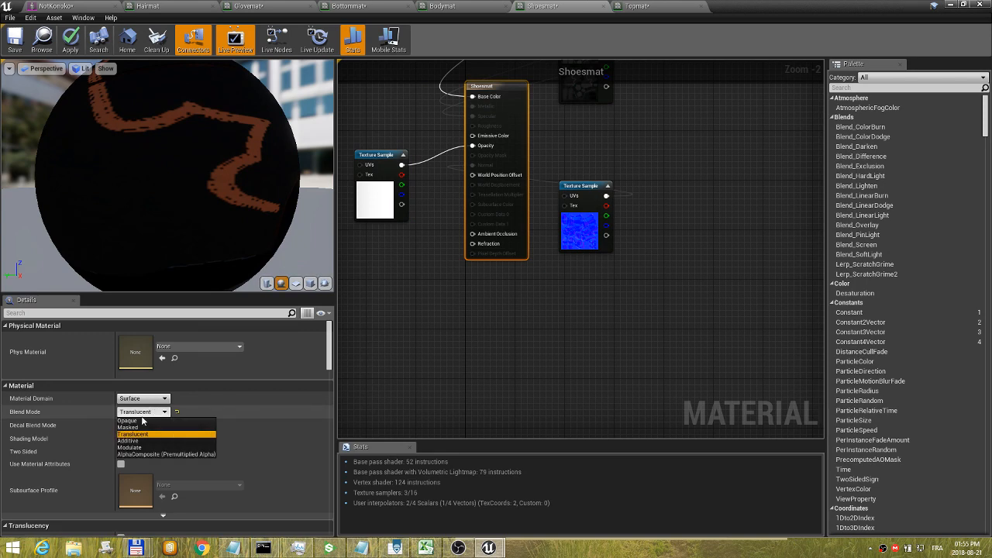
click(143, 421)
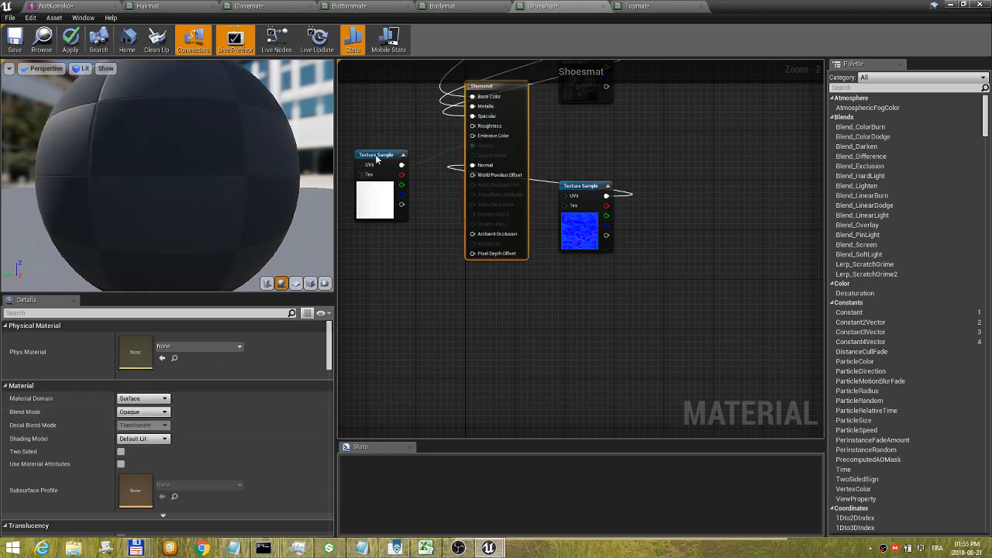
click(377, 150)
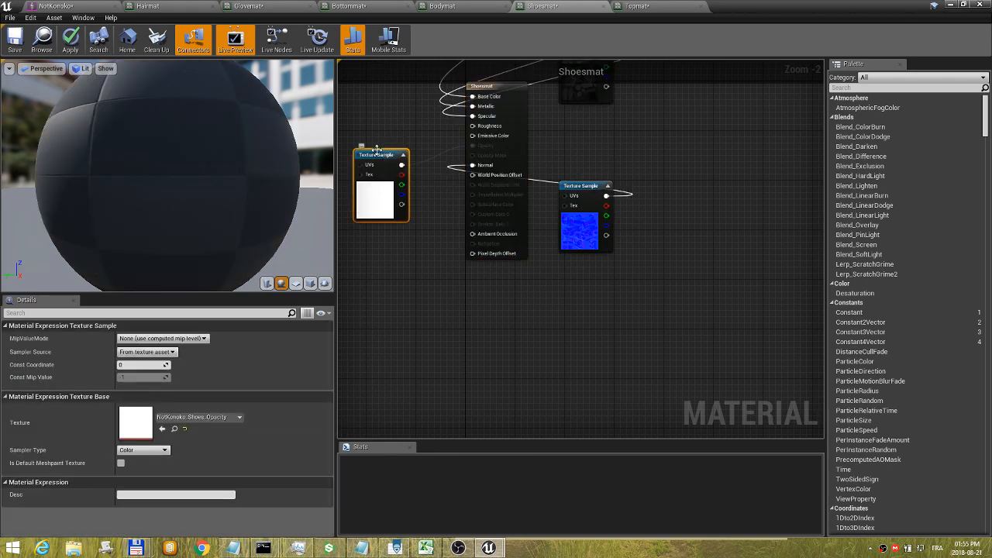
key(Delete)
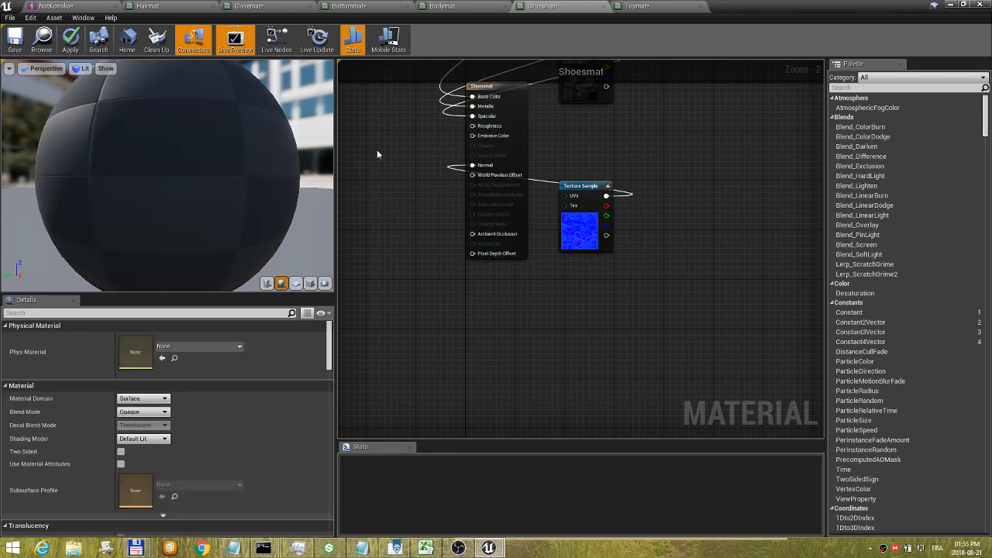
- Set the Topmat material's Blend Mode to Opaque and delete its NotKonoko_Top_Opacity texture sample node
click(637, 6)
click(152, 415)
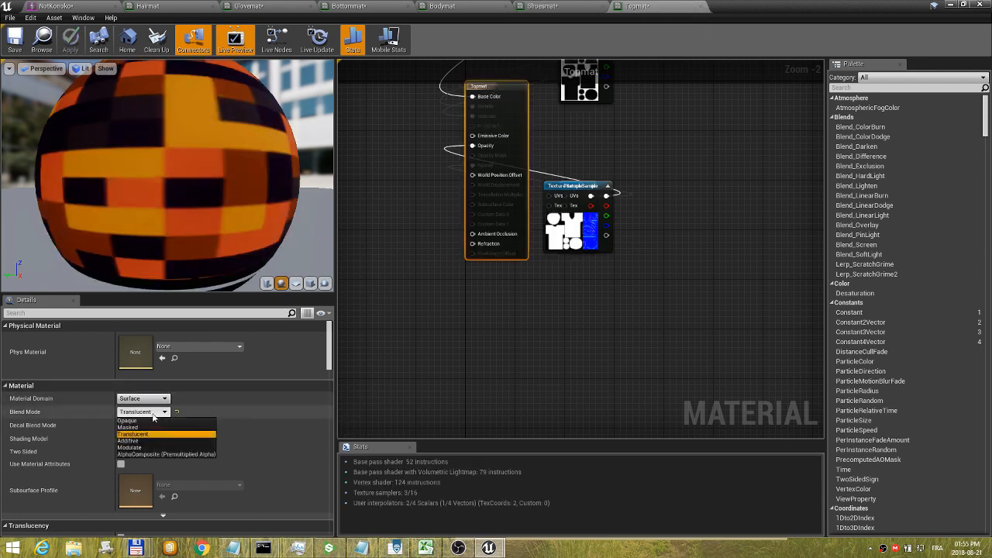
click(140, 424)
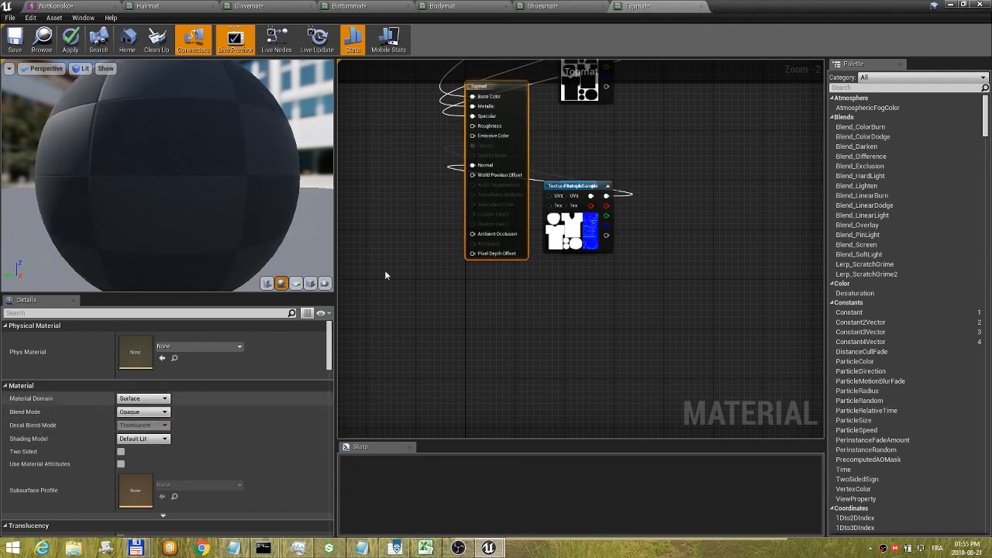
drag(574, 186, 394, 148)
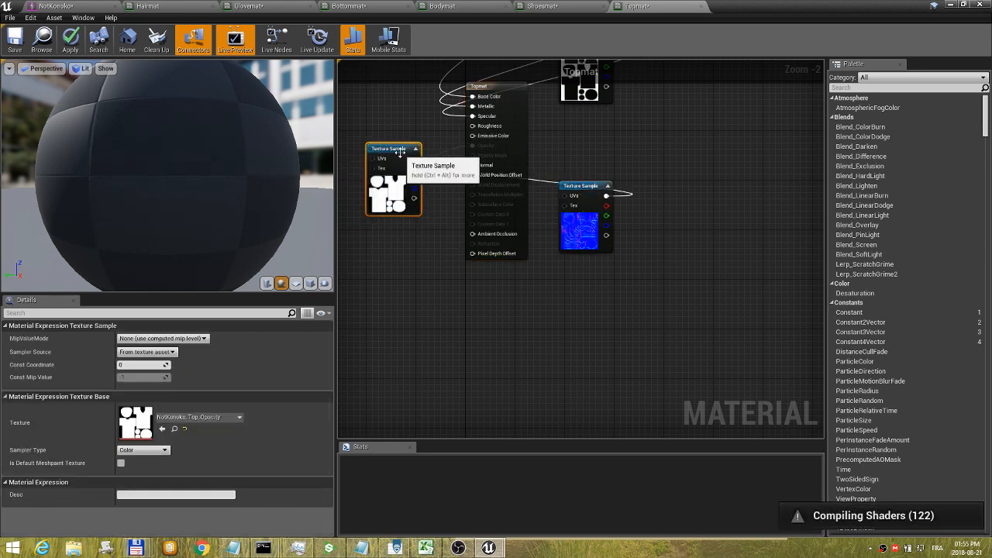
right_click(394, 148)
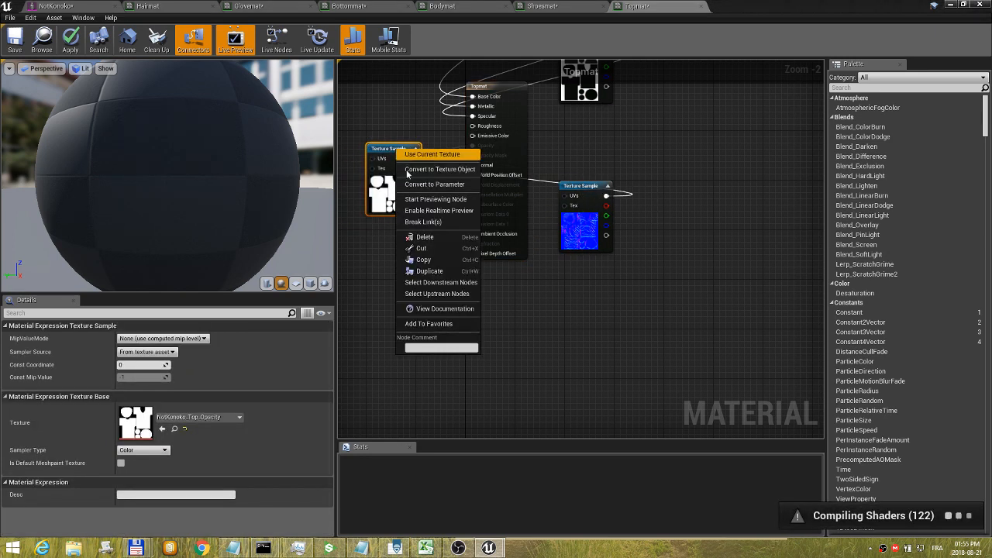
click(417, 237)
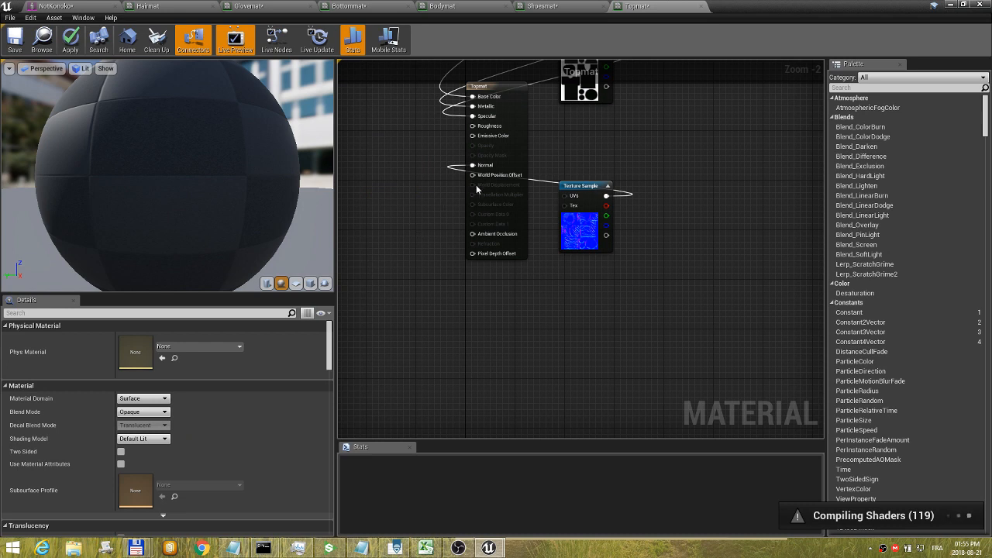
- Review the node graphs and settings of the Bodymat, Glovemat, Bottommat, Shoesmat, Topmat and Hairmat materials
click(472, 6)
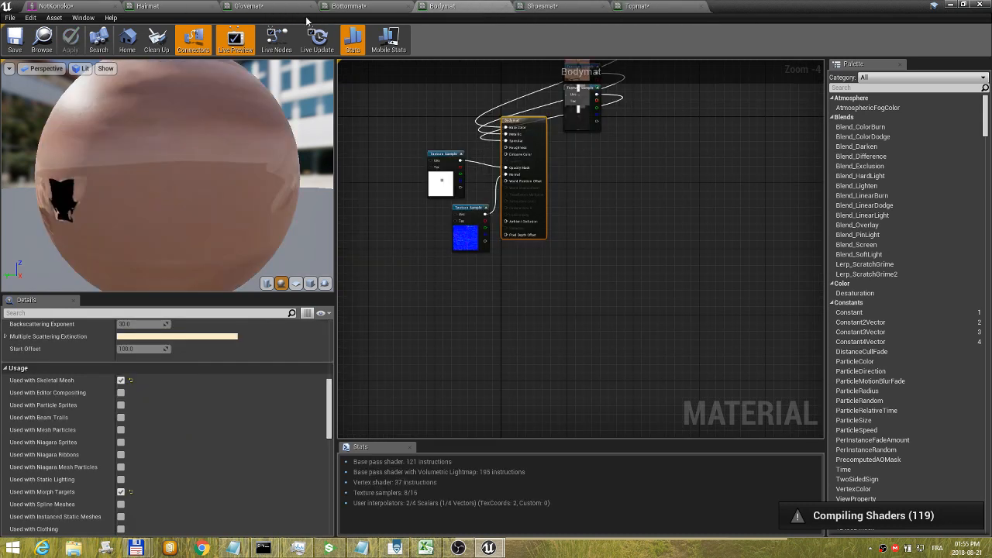
click(263, 6)
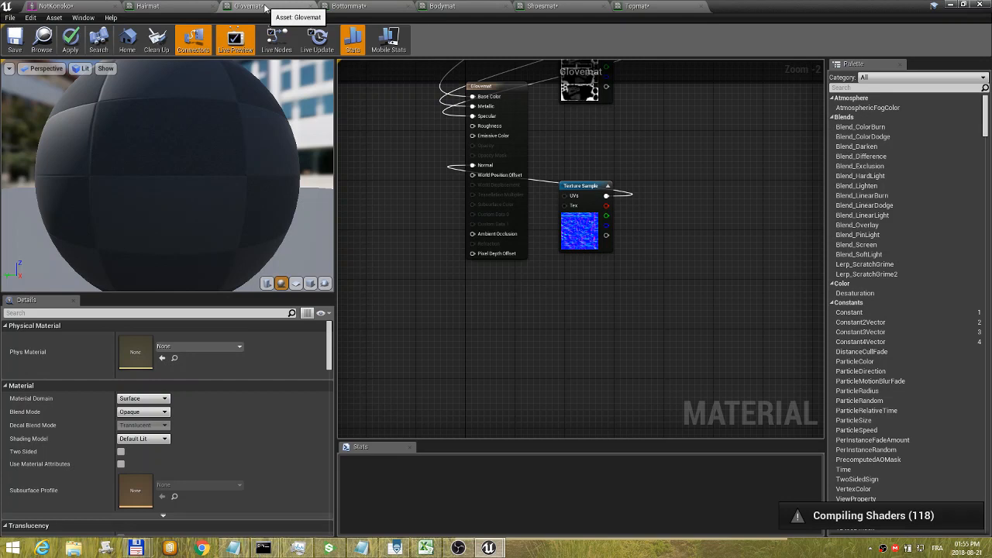
click(359, 6)
click(563, 8)
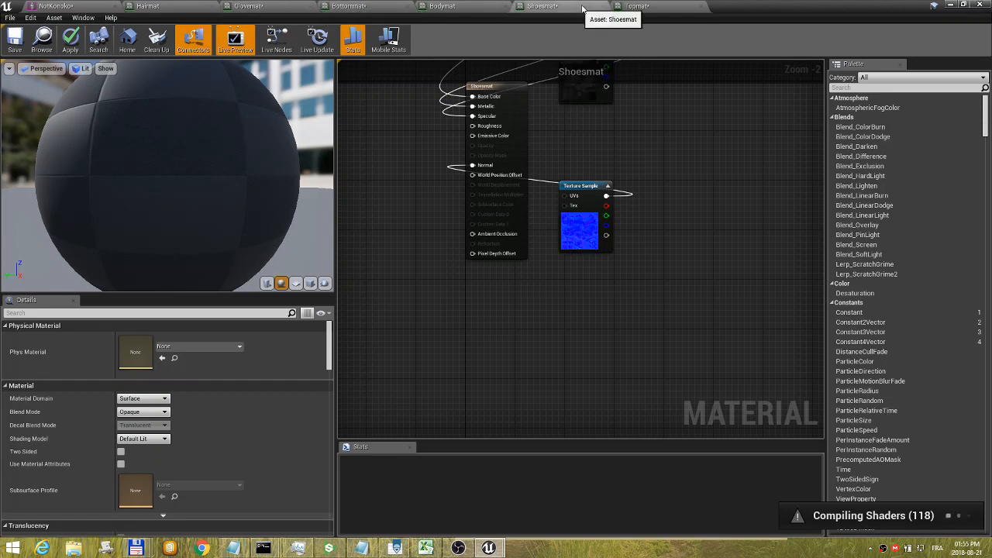
click(646, 6)
click(141, 7)
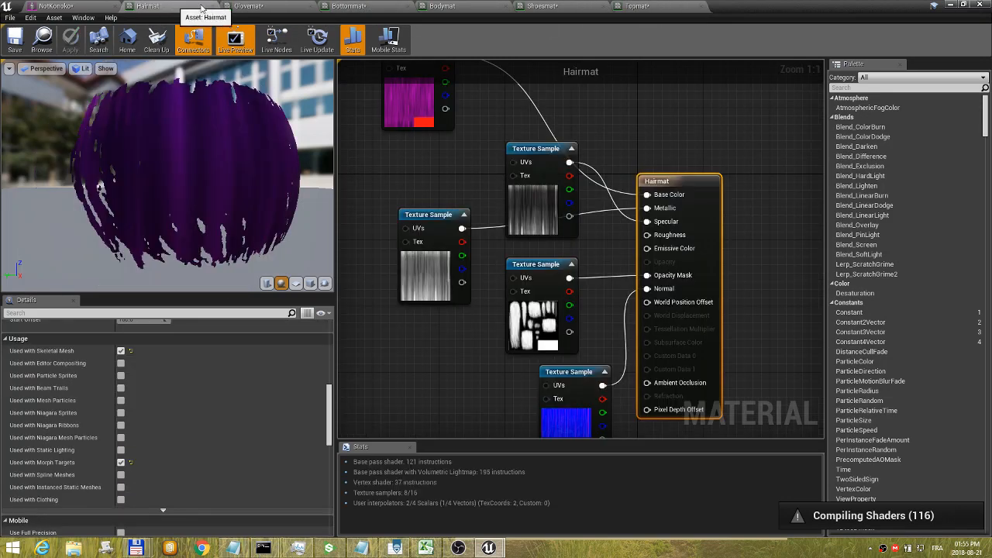
- Enable Used with Morph Targets in the Usage settings of the Glovemat material
click(258, 7)
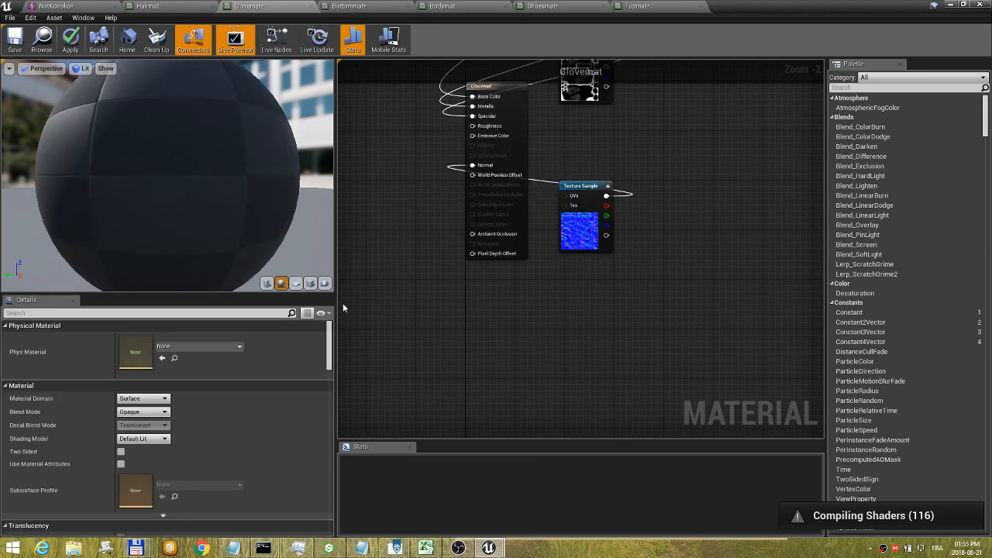
mouse_move(331, 341)
mouse_down()
mouse_move(334, 537)
mouse_move(331, 411)
mouse_up()
click(512, 86)
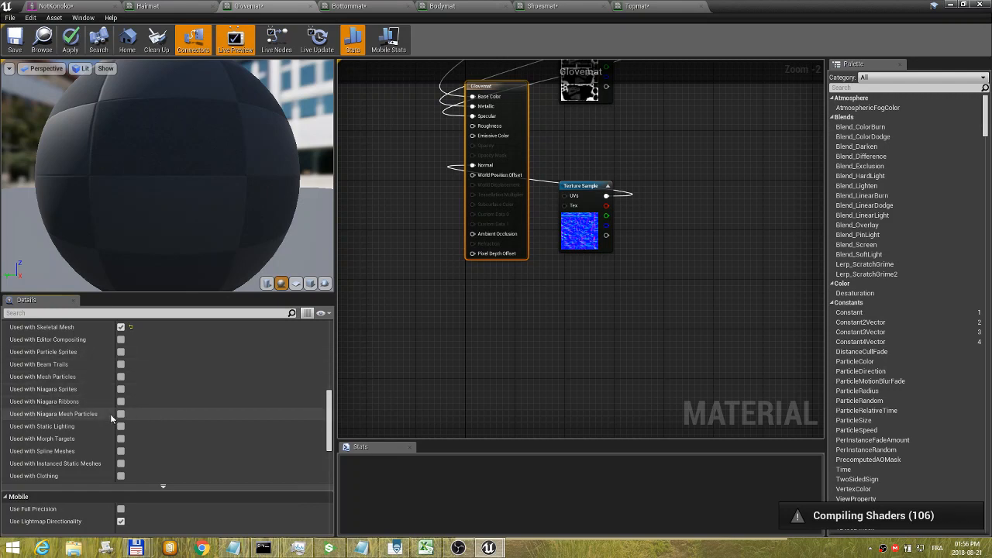
click(120, 443)
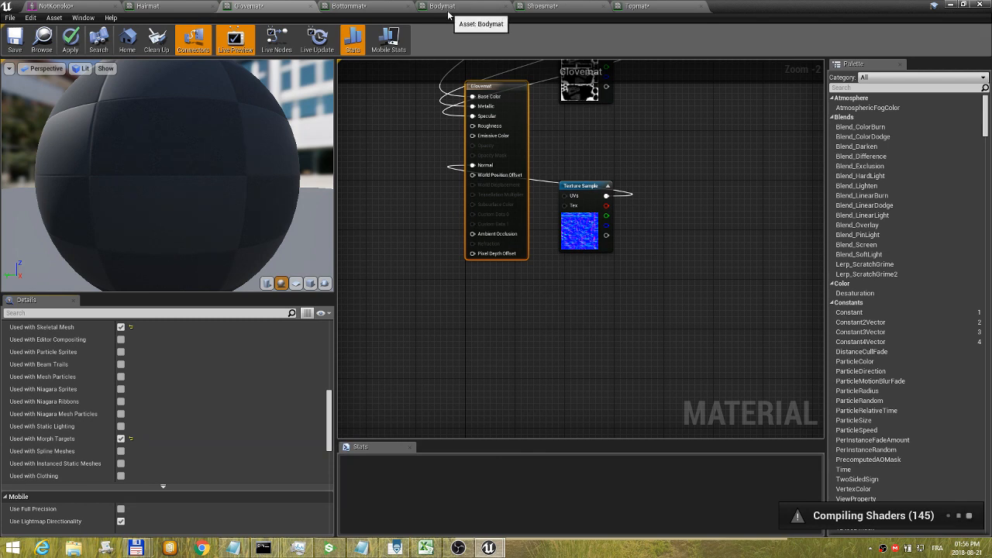
- Enable Used with Morph Targets in the Usage settings of the Bottommat material
click(349, 6)
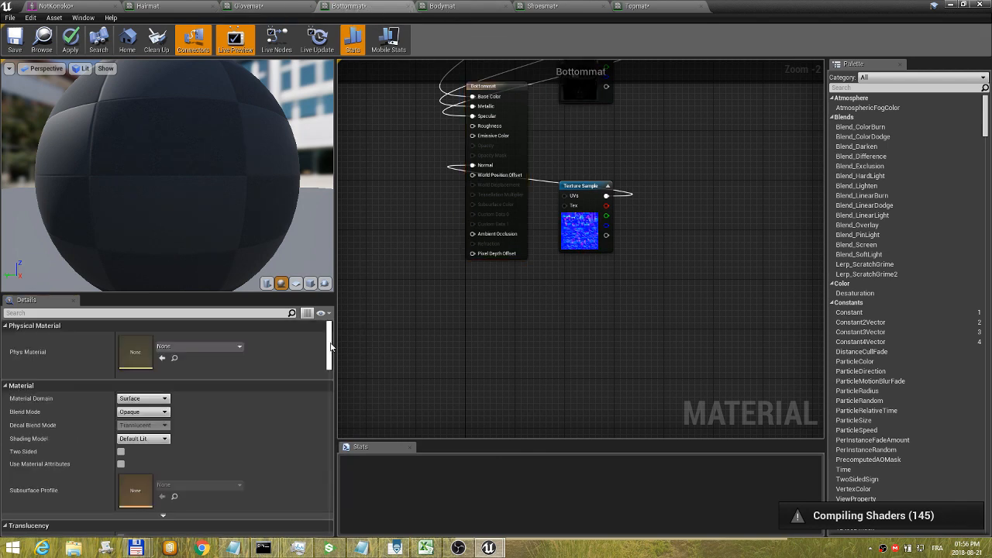
scroll(333, 348, down, 3)
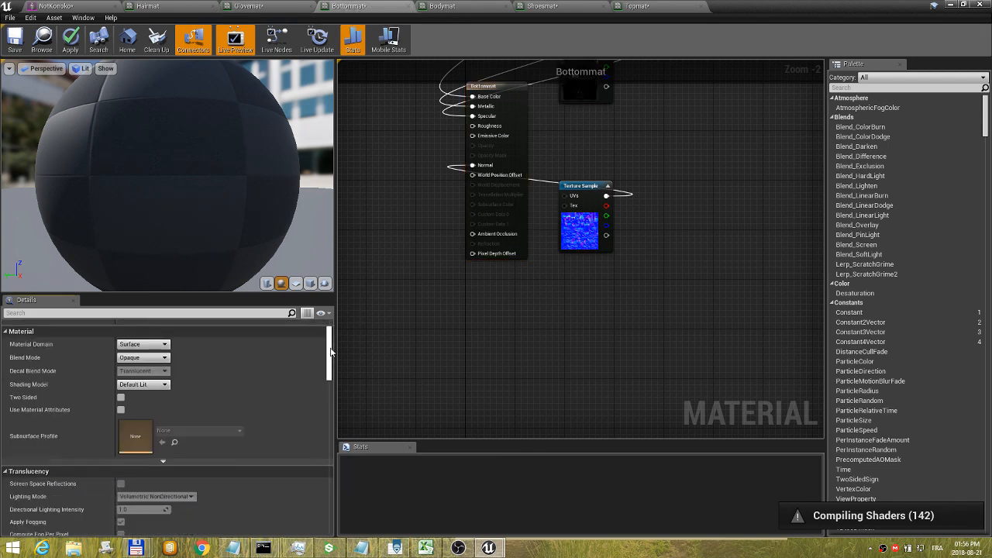
click(496, 83)
scroll(331, 352, down, 10)
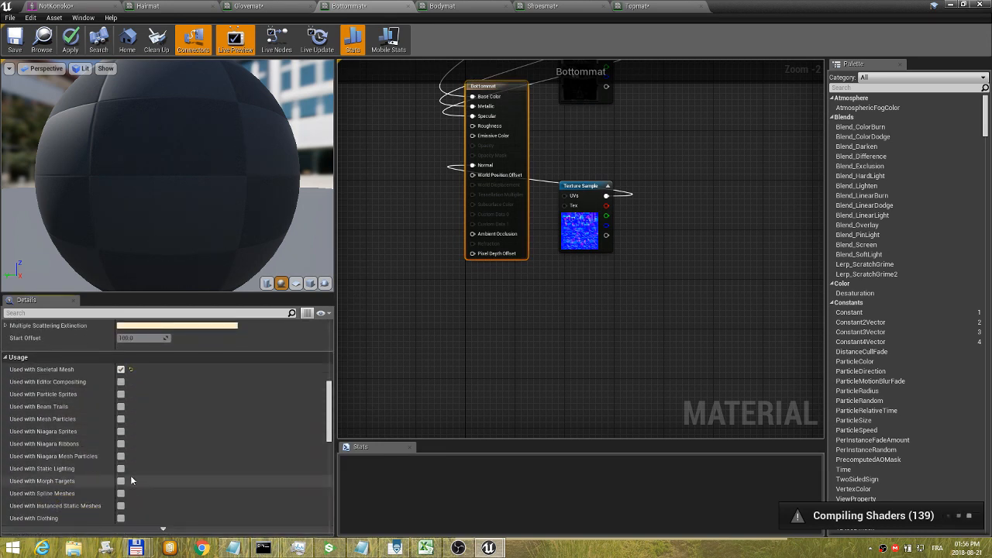
click(121, 482)
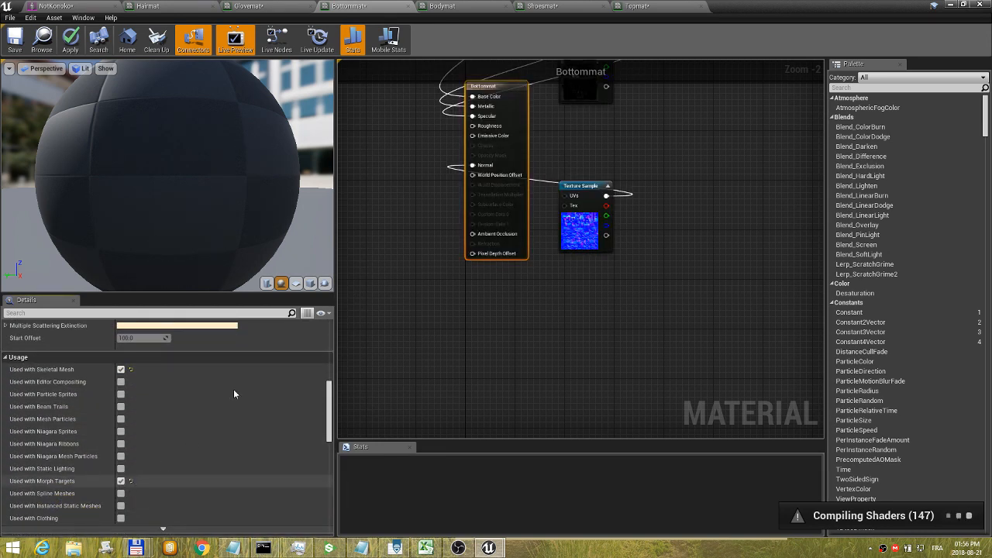
- Enable Used with Morph Targets in the Usage settings of the Shoesmat material
click(555, 8)
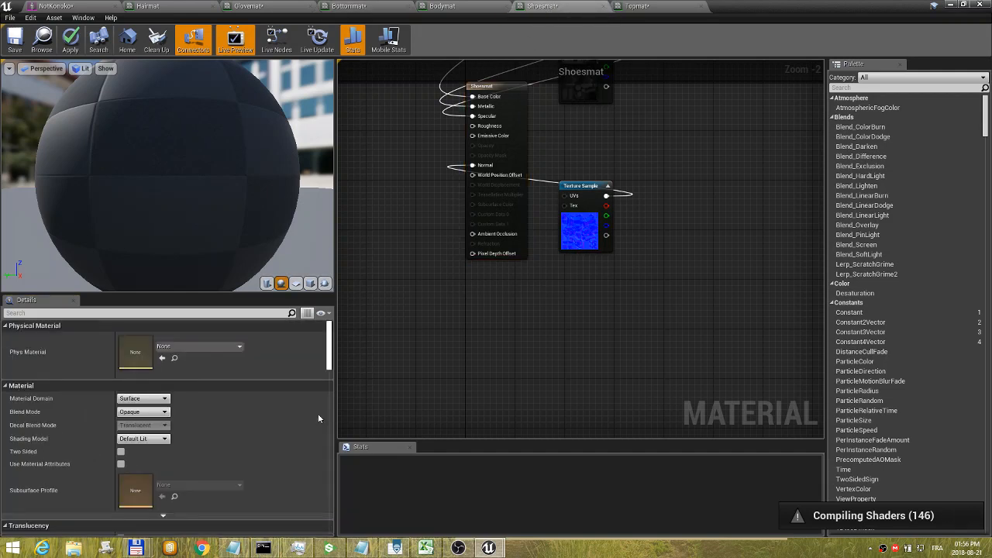
click(496, 85)
drag(329, 338, 329, 404)
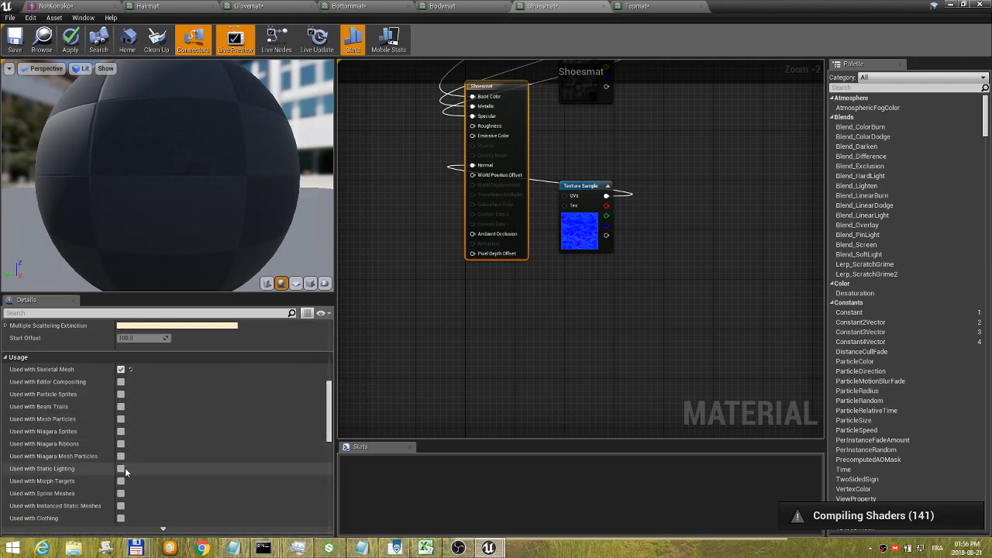
click(121, 481)
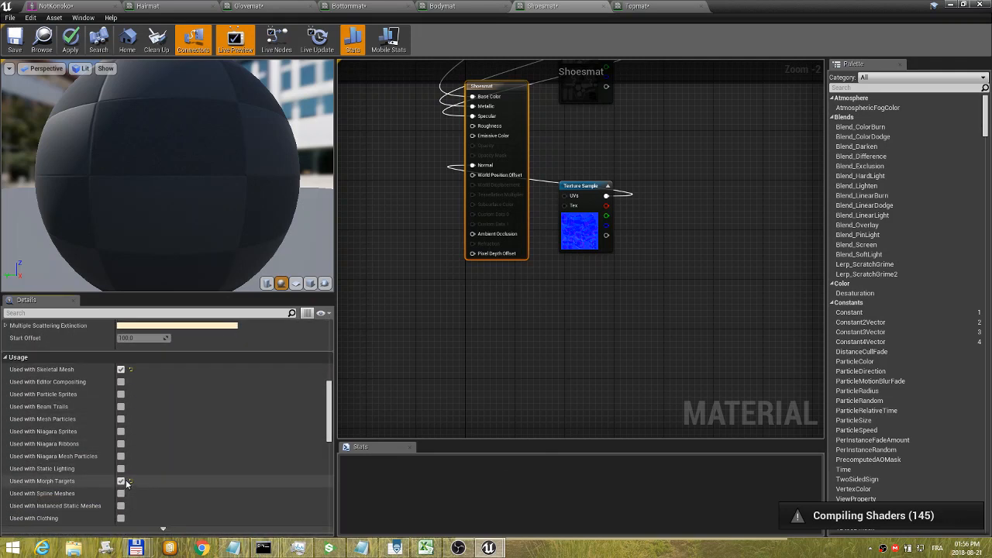
- Enable Used with Morph Targets in the Usage settings of the Topmat material
click(655, 9)
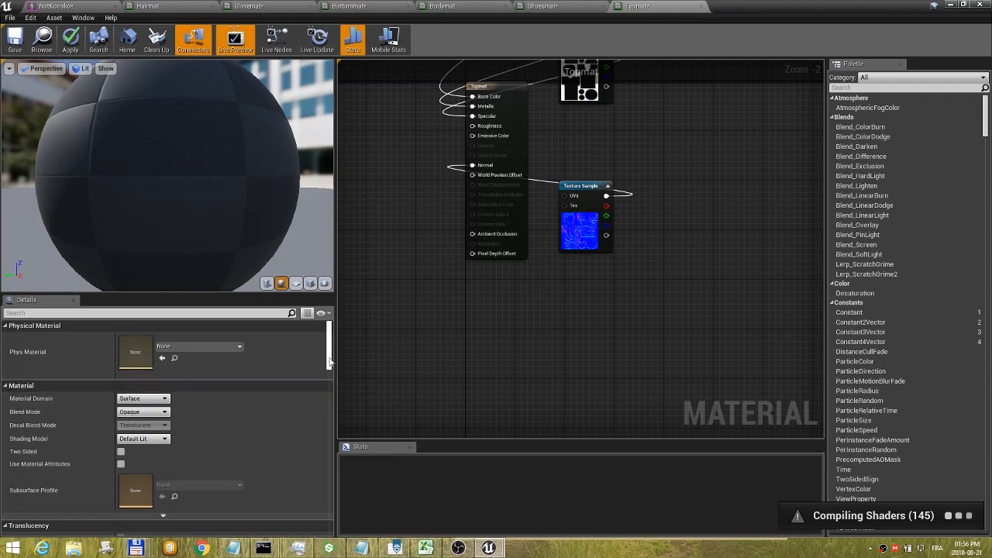
drag(330, 361, 332, 394)
click(502, 87)
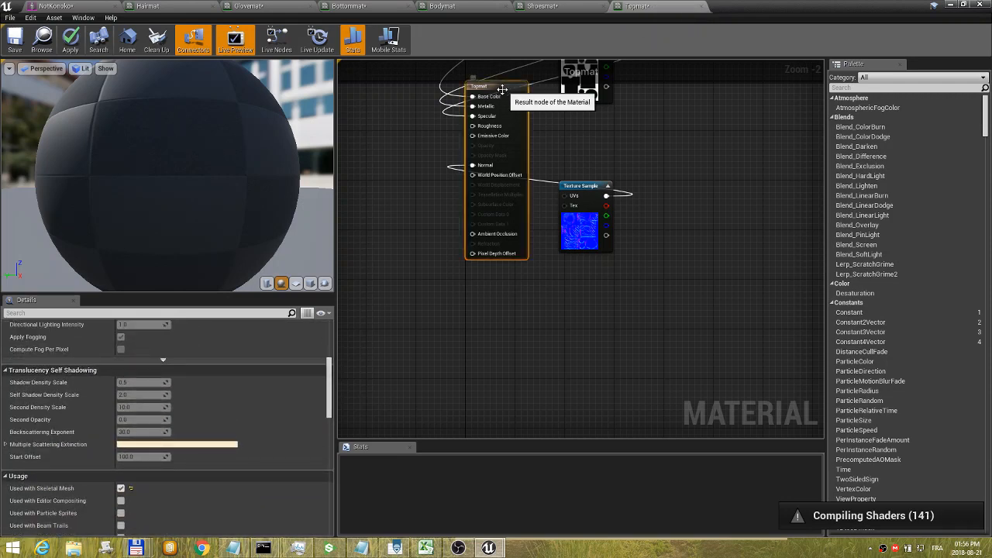
drag(328, 383, 316, 405)
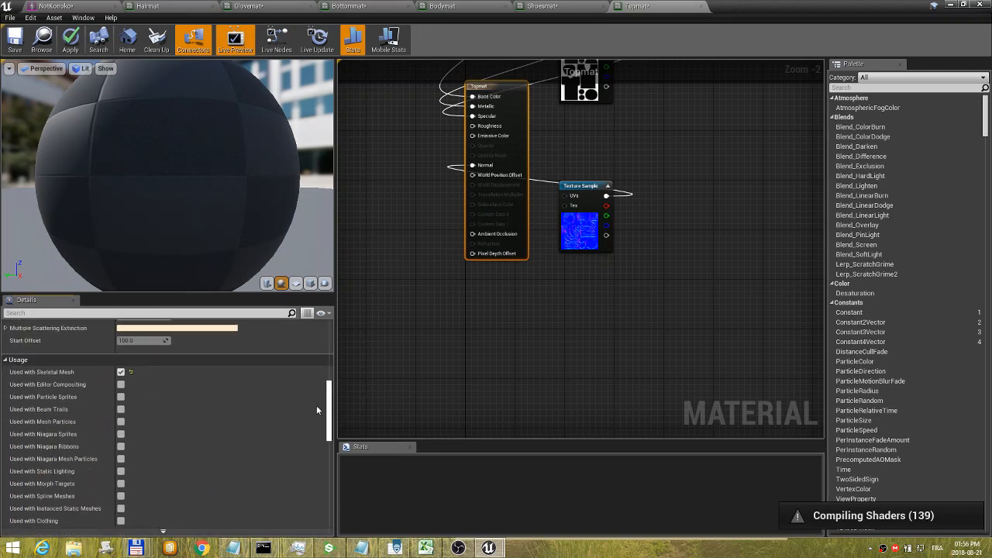
click(120, 482)
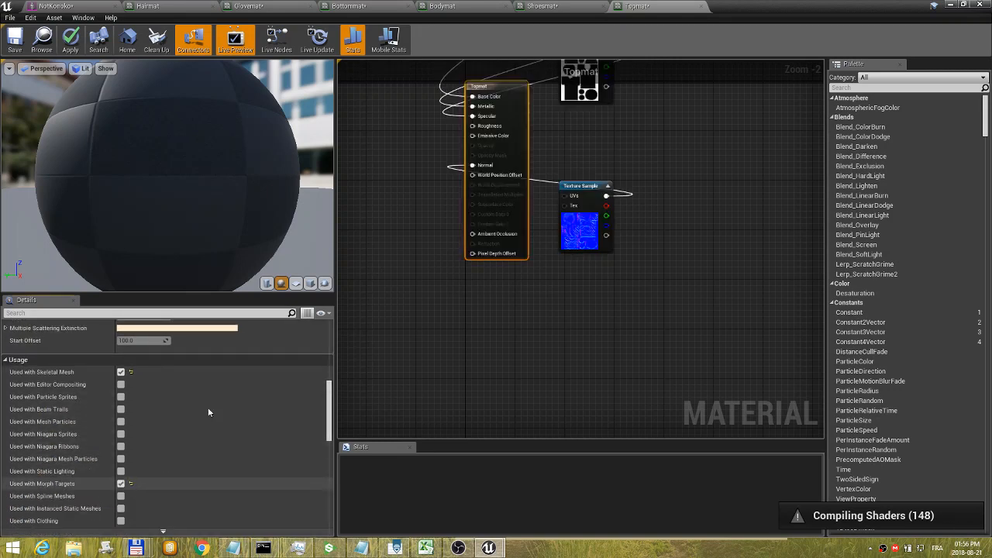
- Check the morph target usage settings of the Shoesmat, Bodymat, Bottommat and Hairmat materials
click(558, 6)
click(440, 7)
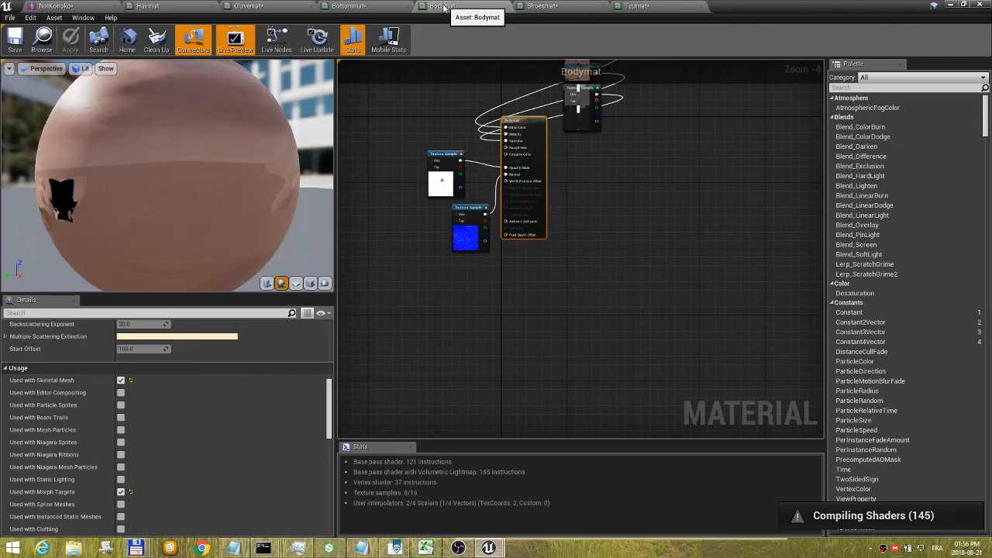
click(363, 6)
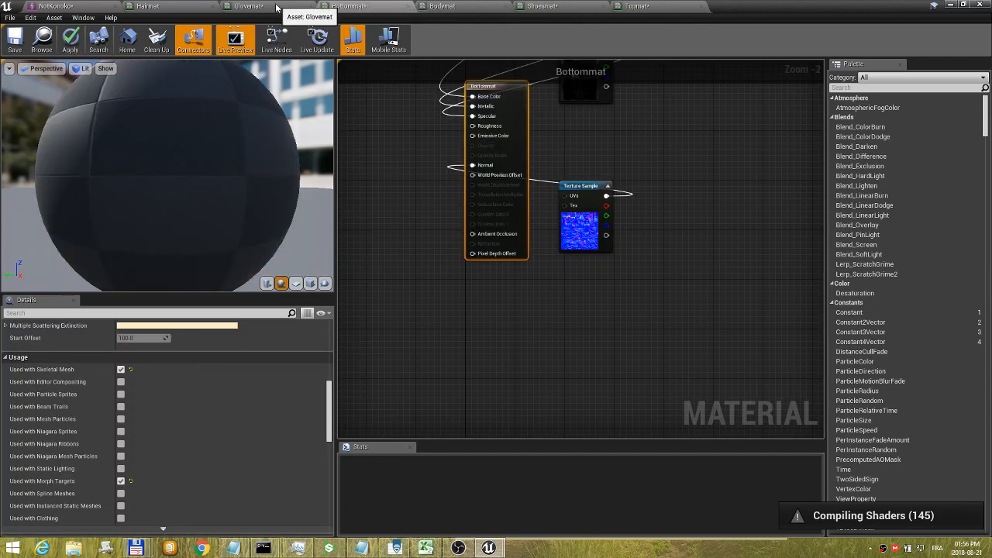
click(181, 7)
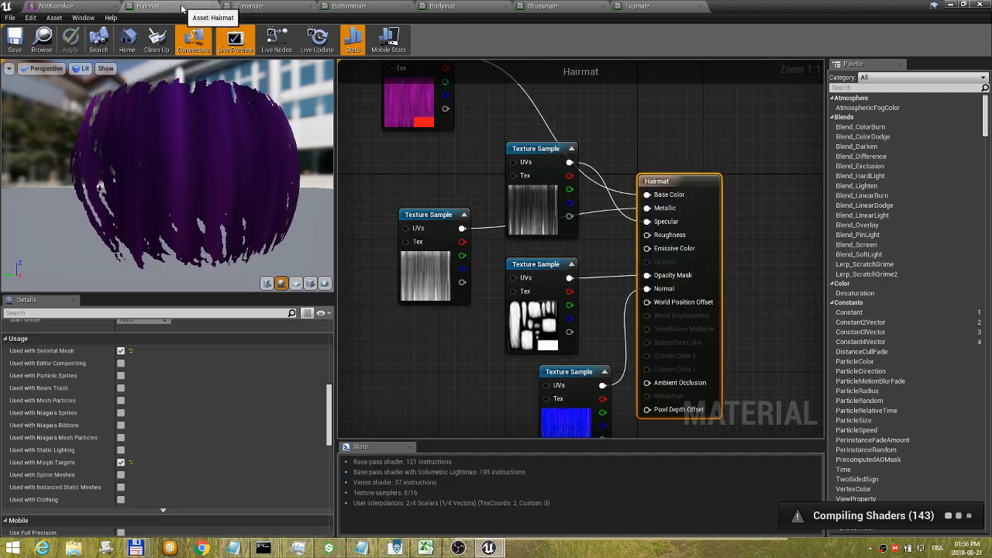
- Open the skeleton of the NotKonoko mesh and set its bone drawing to All Hierarchy
click(62, 7)
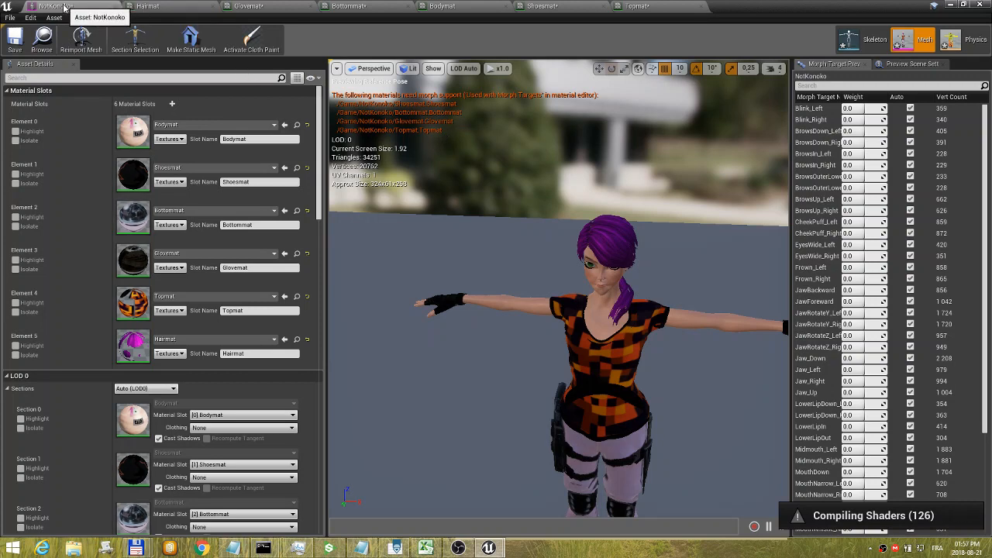
click(864, 44)
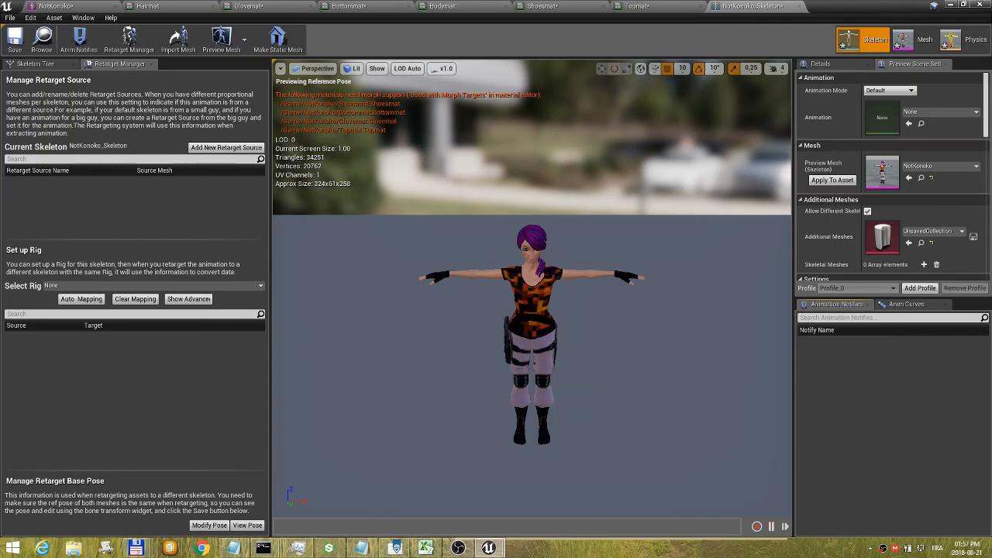
scroll(595, 315, up, 5)
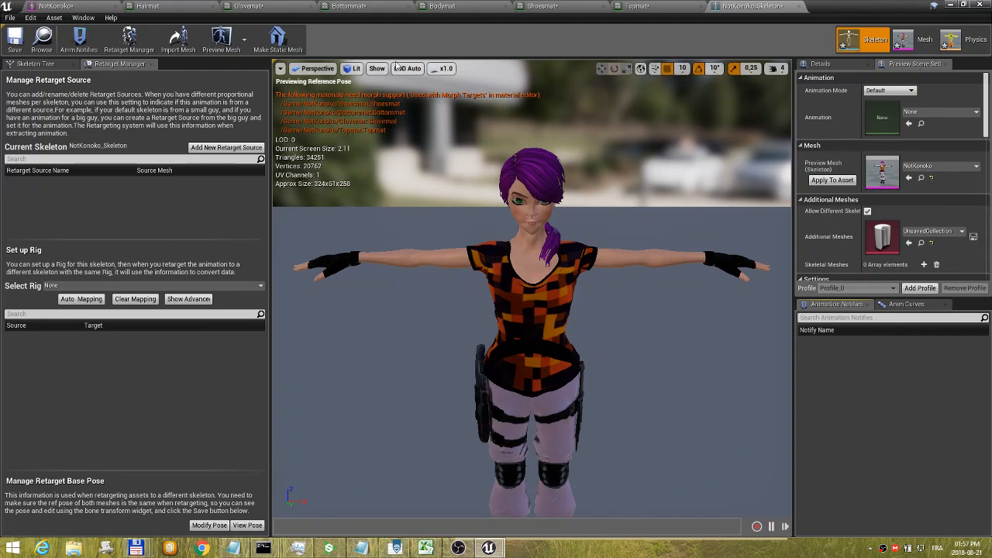
click(377, 68)
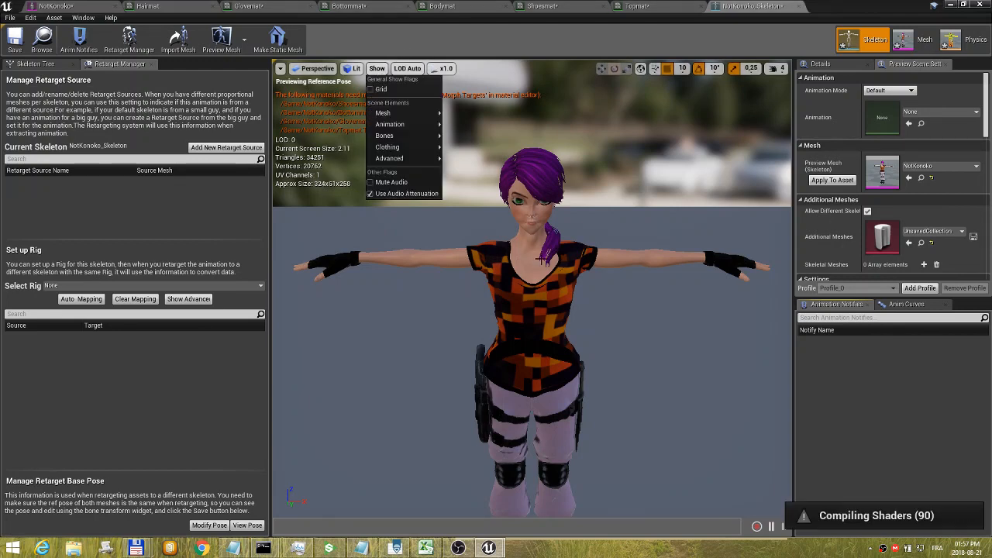
mouse_move(417, 142)
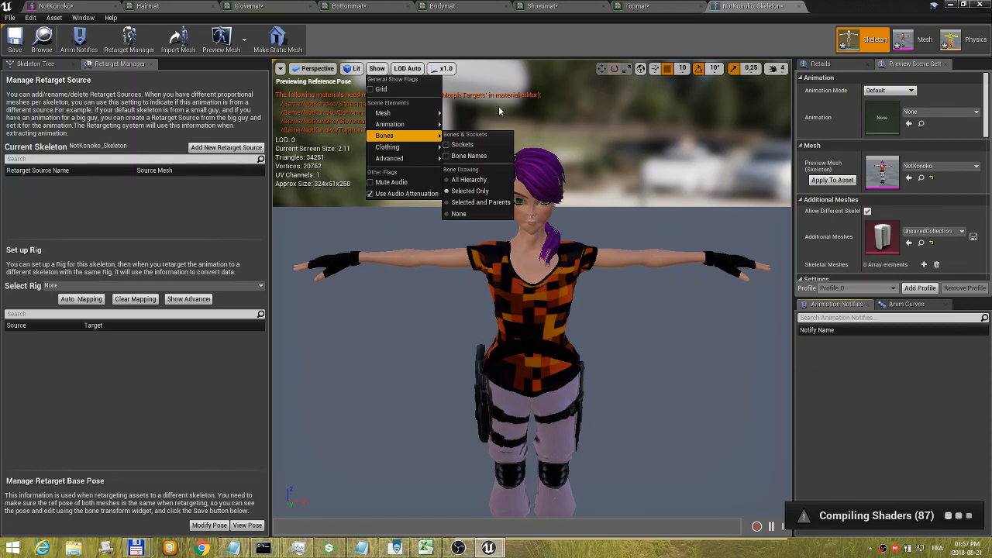
click(459, 182)
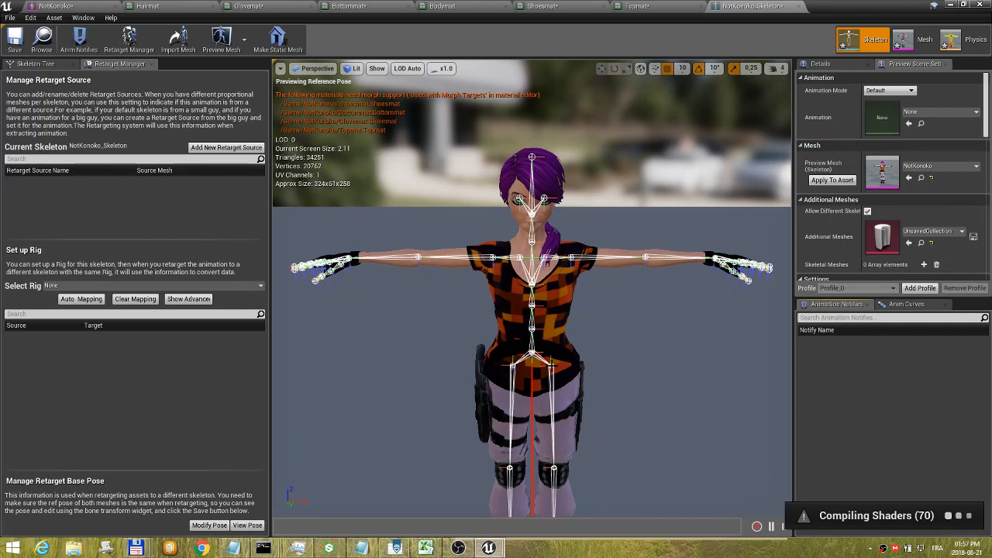
- Set the rotation grid snap to 5° and rotate the LeftUpLeg bone slightly outward
click(551, 363)
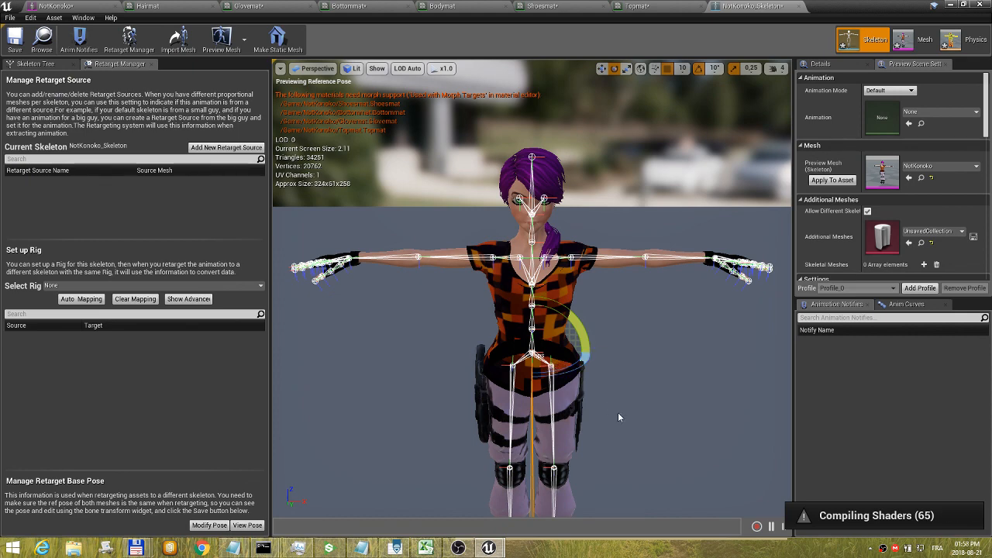
middle_drag(618, 414, 620, 473)
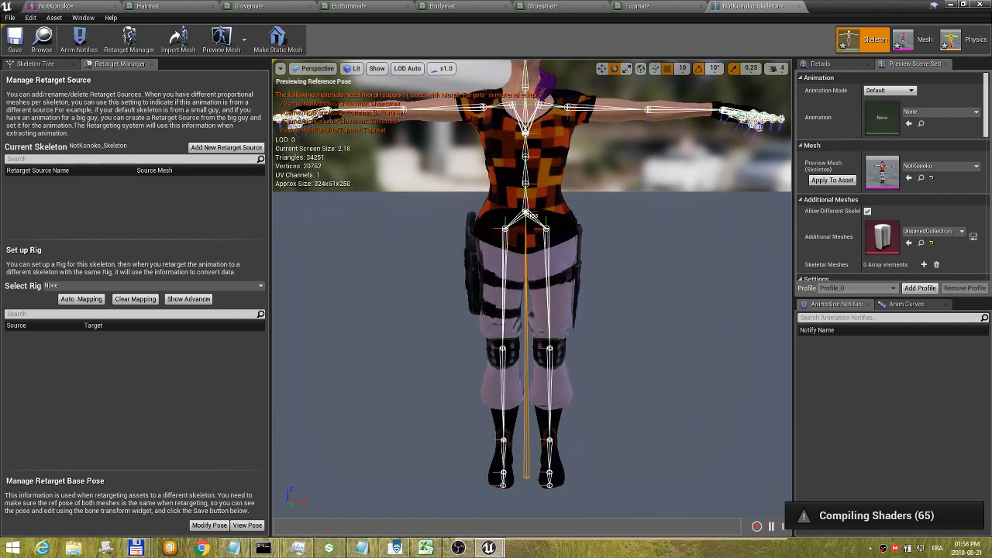
scroll(531, 216, up, 4)
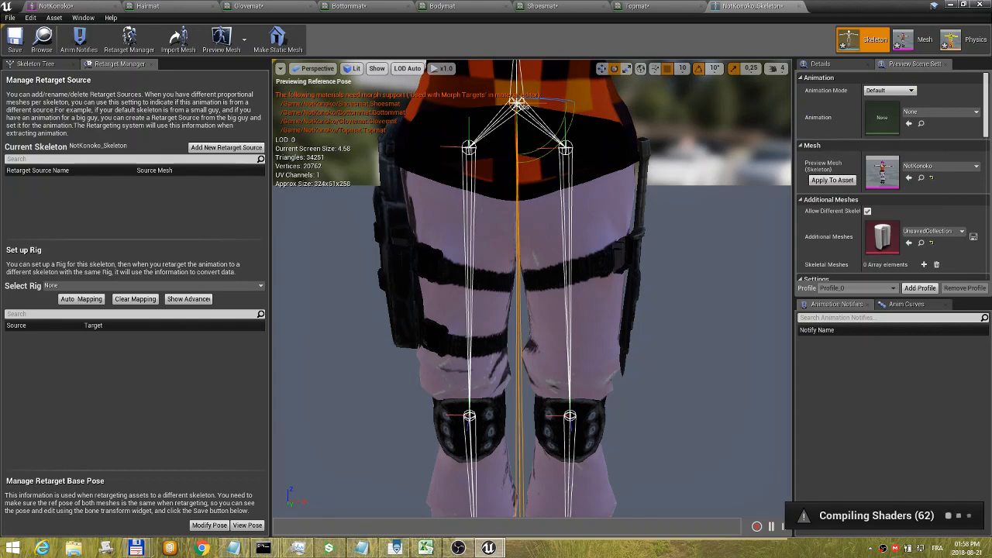
click(568, 153)
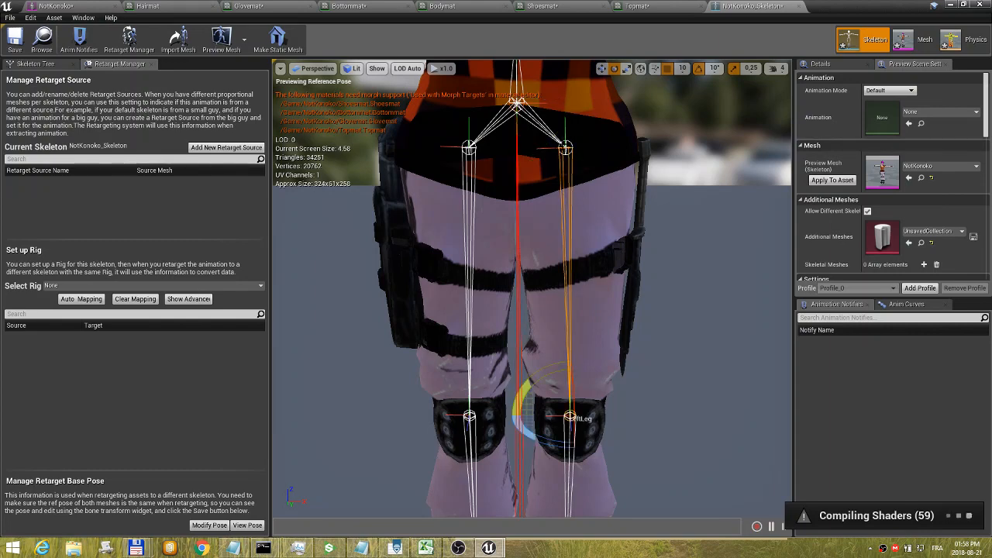
click(567, 150)
scroll(588, 249, down, 5)
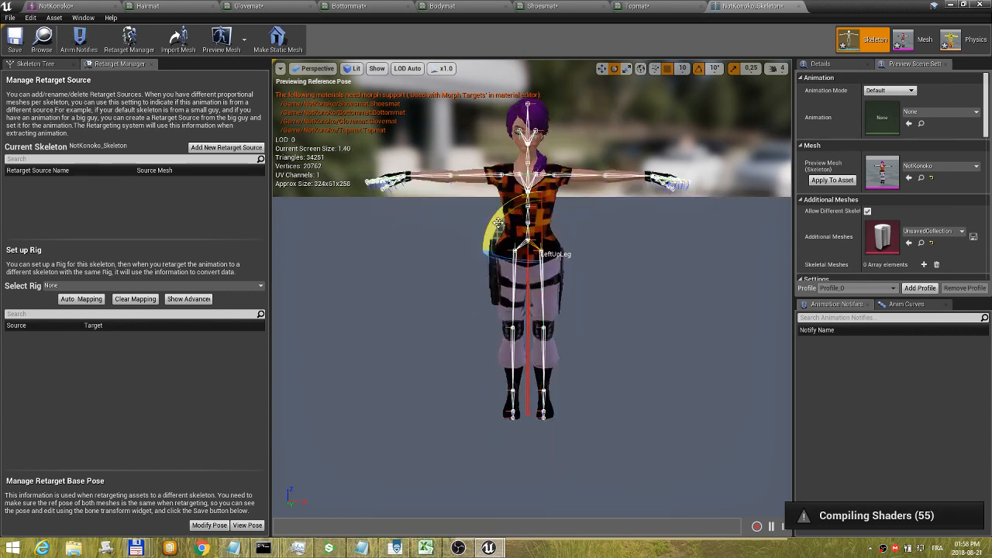
drag(496, 225, 497, 223)
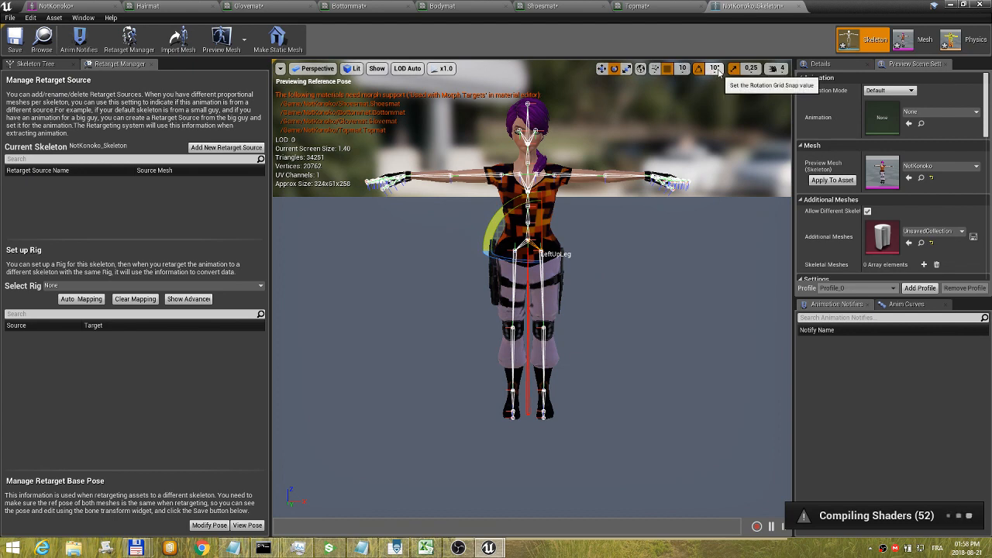
click(714, 68)
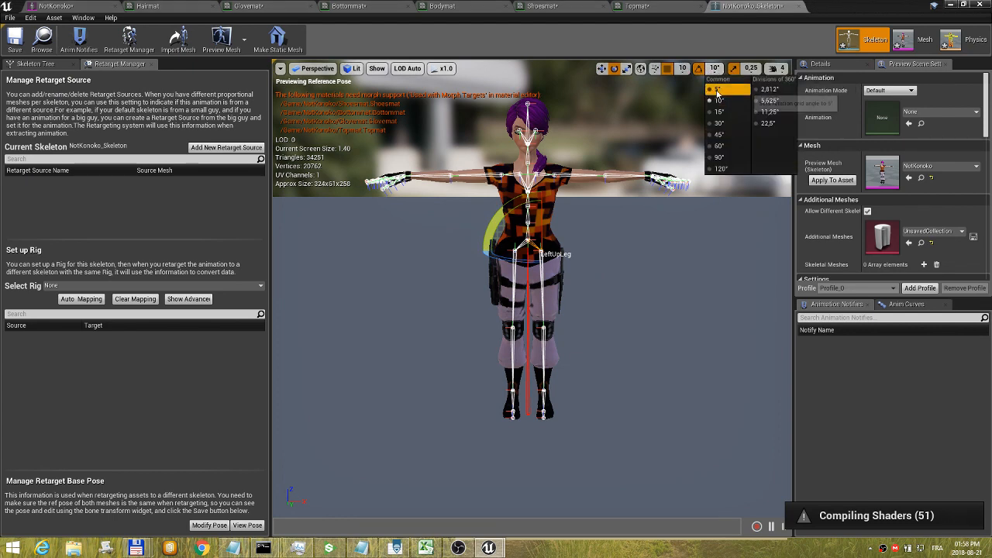
click(717, 90)
drag(493, 221, 614, 246)
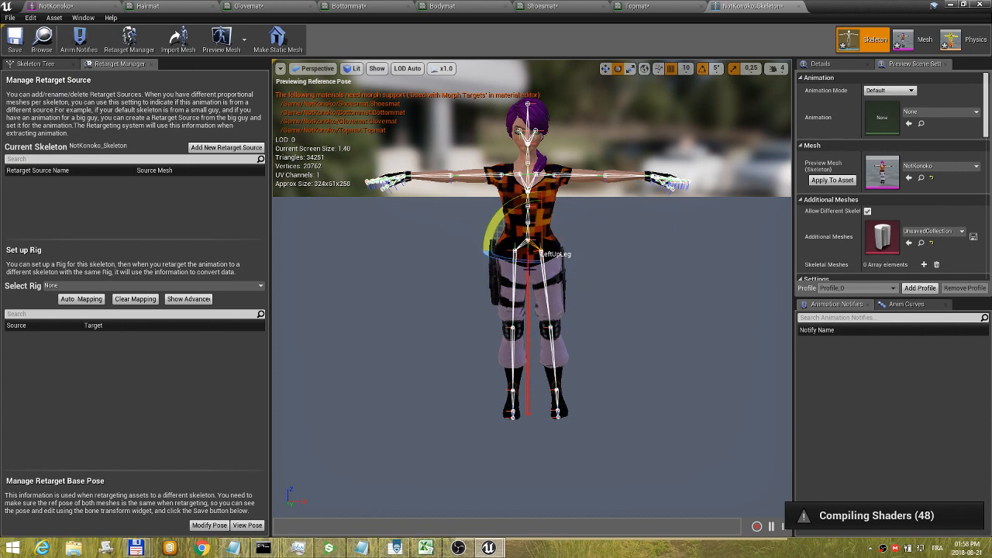
- Rotate the RightUpLeg bone slightly outward to mirror the left leg
click(514, 258)
click(513, 254)
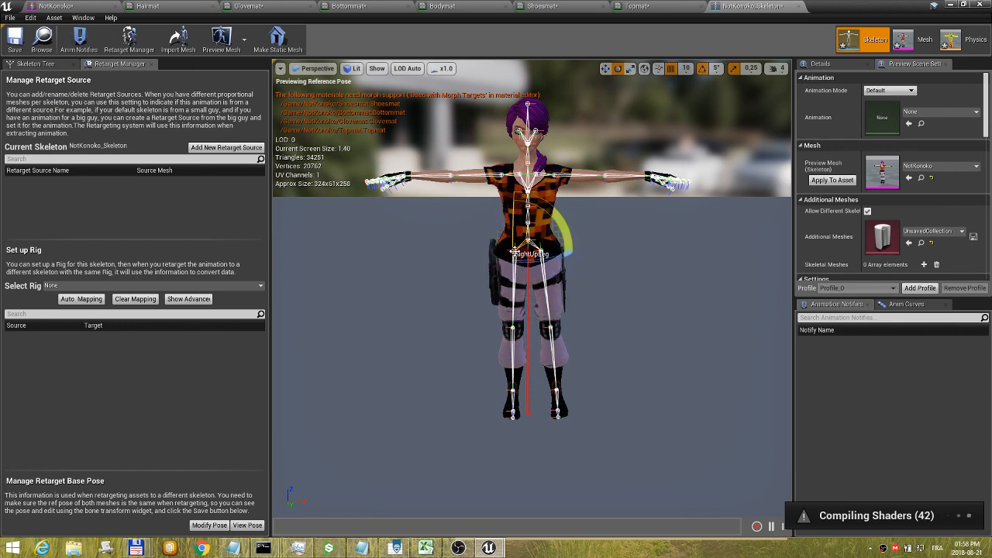
drag(564, 230, 574, 254)
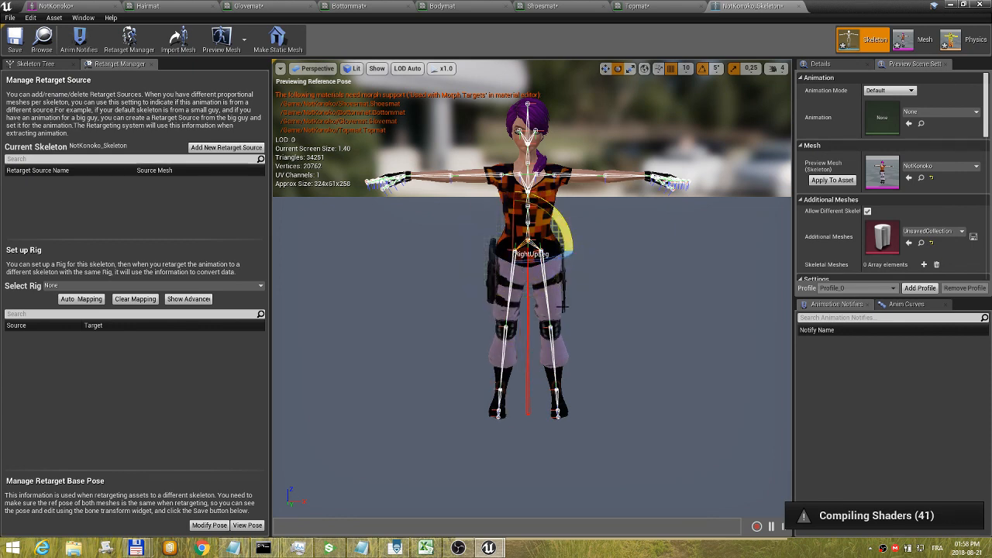
- Adjust the right foot's angle by rotating the RightFoot bone at the ankle
click(558, 395)
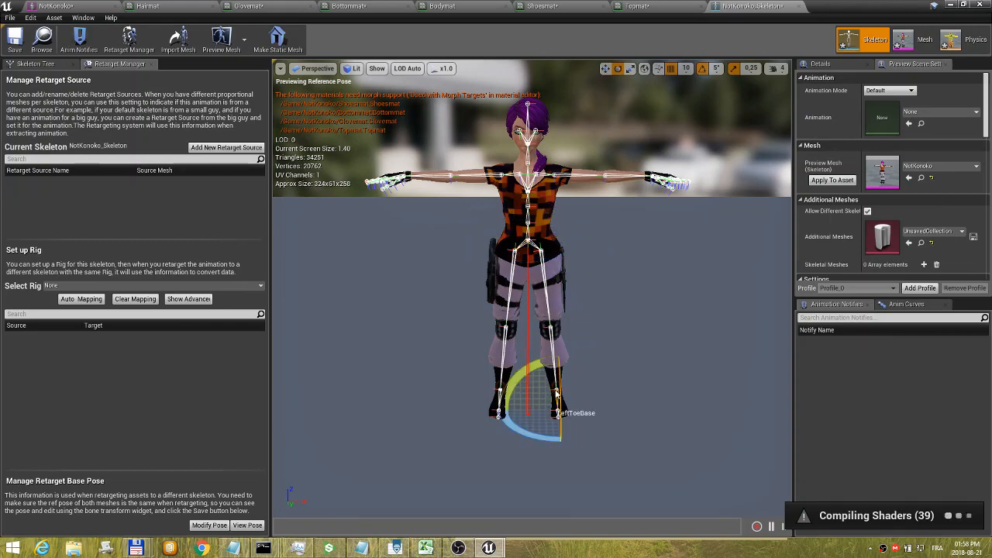
scroll(581, 397, up, 3)
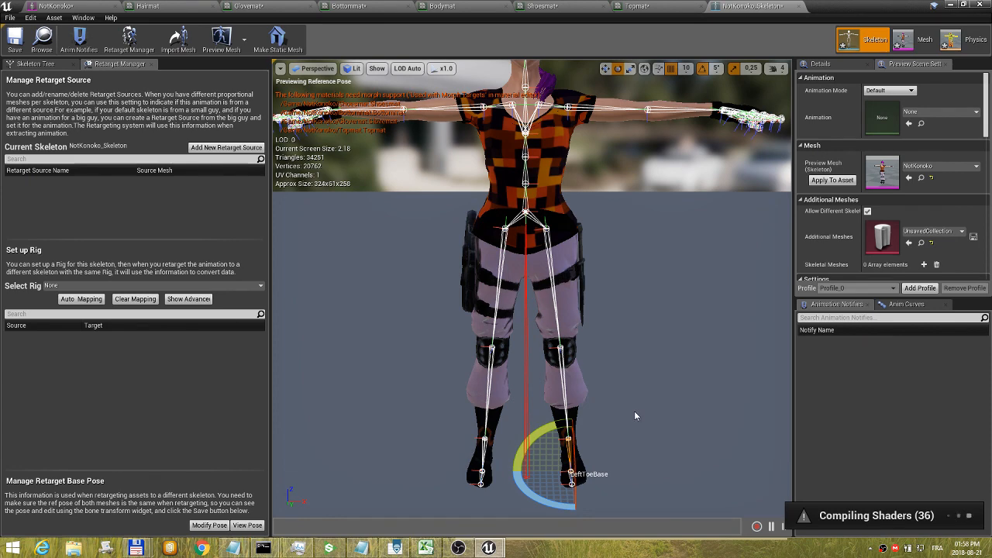
middle_drag(634, 411, 635, 496)
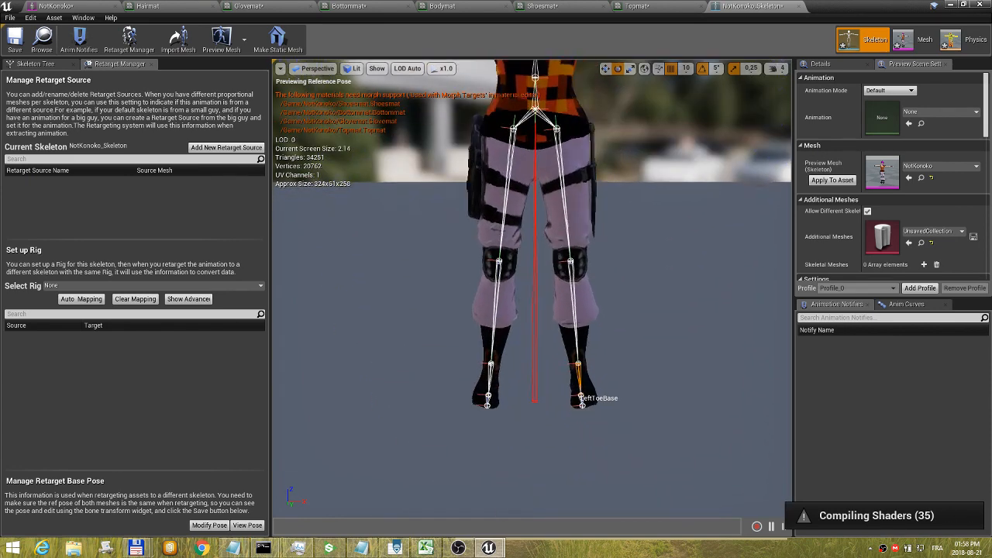
click(572, 262)
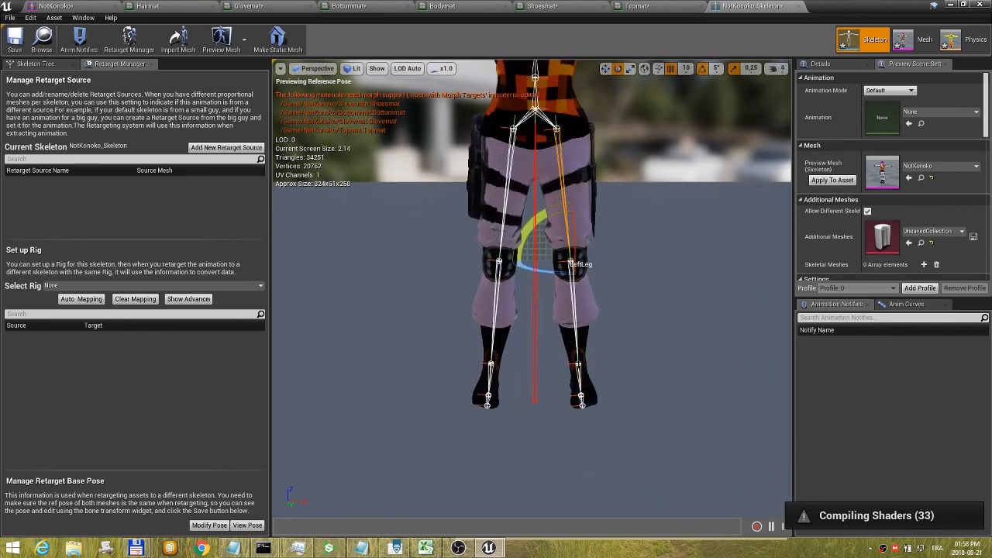
click(579, 367)
click(571, 262)
scroll(543, 377, up, 4)
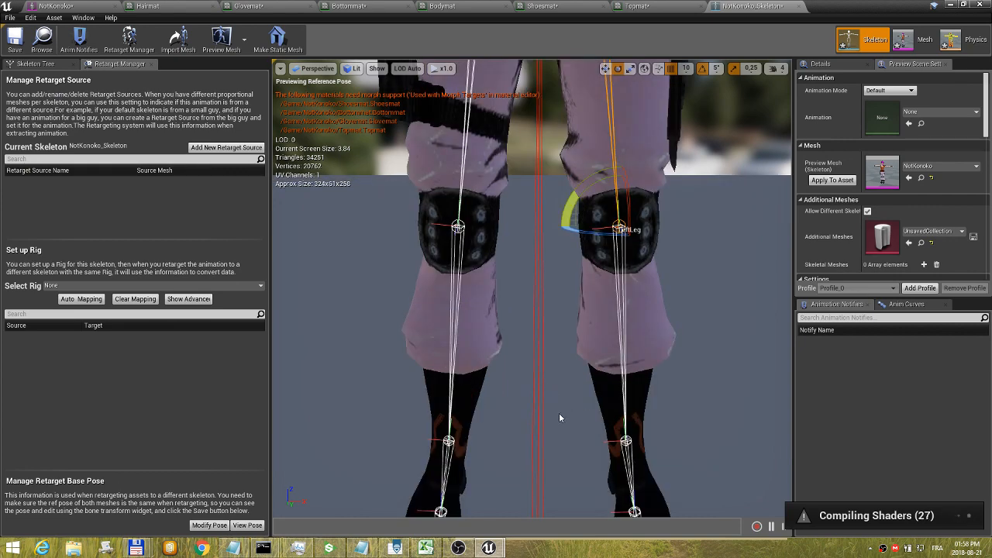
middle_drag(558, 413, 558, 232)
middle_drag(549, 287, 556, 288)
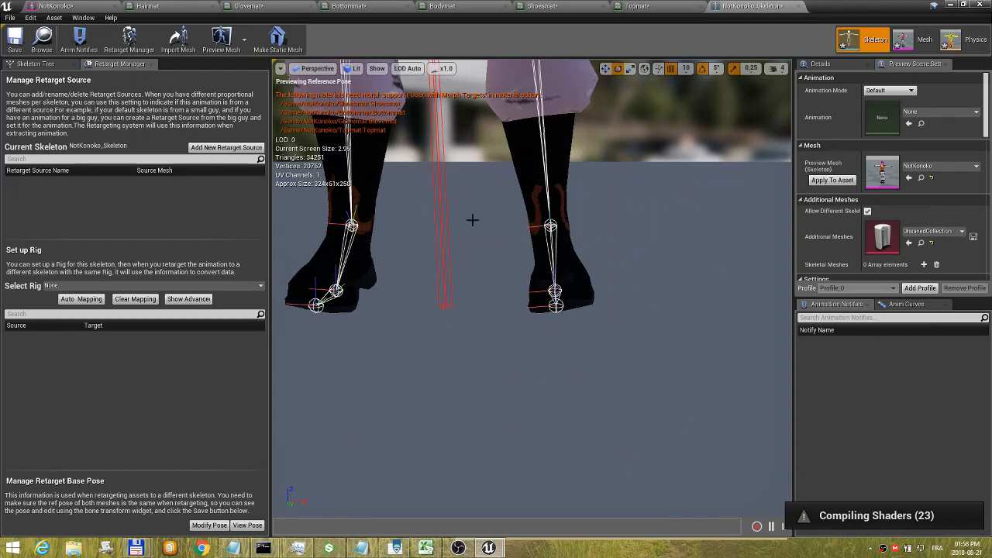
click(354, 227)
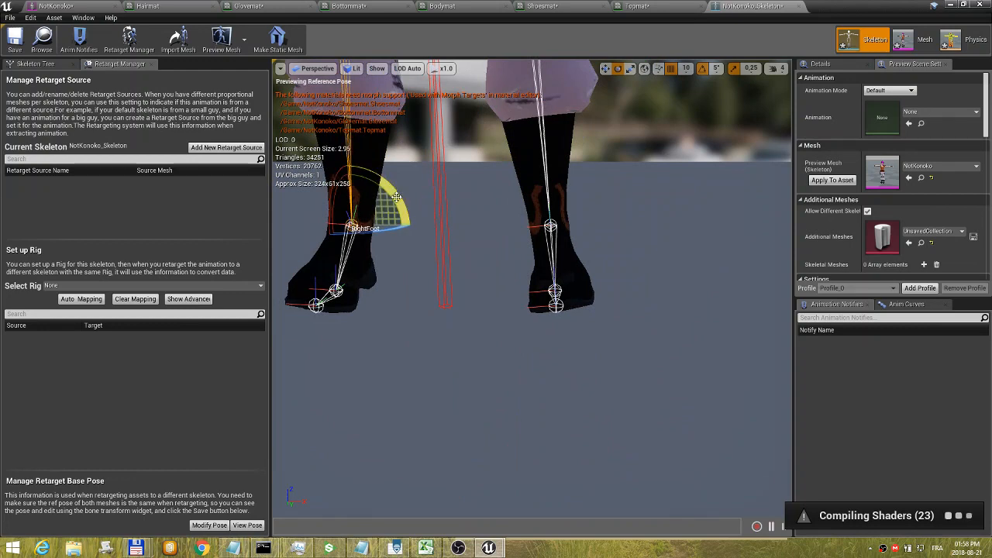
drag(388, 208, 424, 241)
- Adjust the left foot's angle by rotating the LeftFoot bone at the ankle, checking it from the front and behind
scroll(414, 330, down, 3)
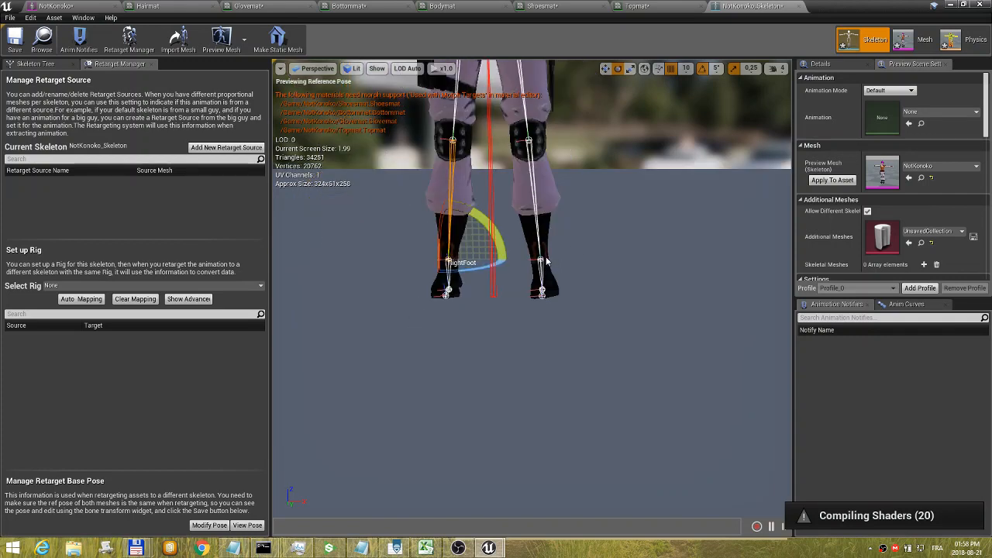
click(541, 259)
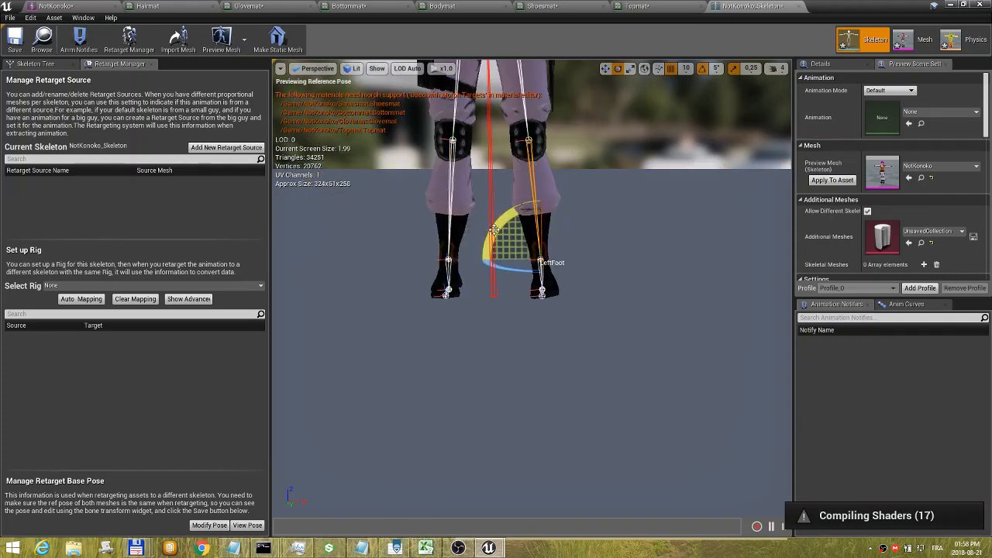
drag(491, 226, 497, 217)
drag(597, 265, 586, 325)
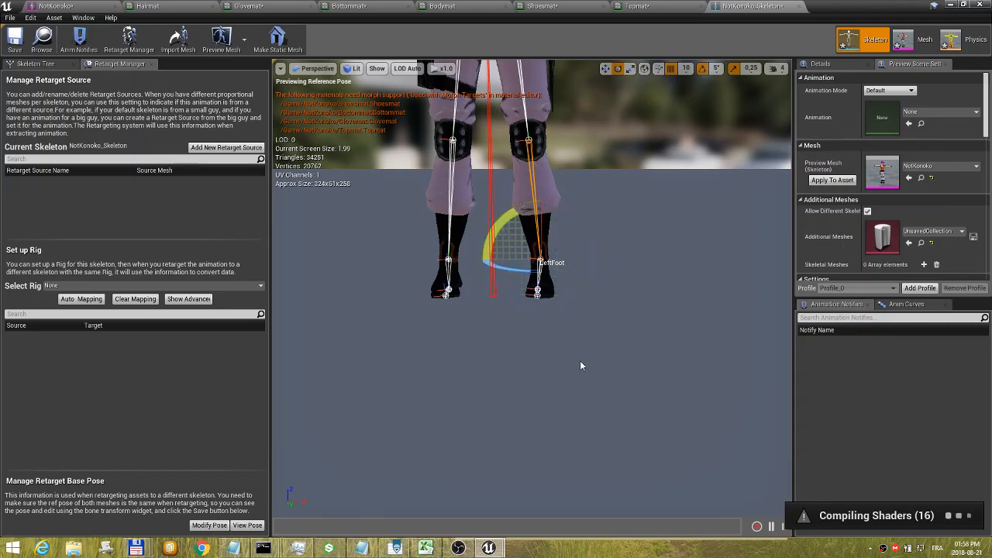
scroll(580, 360, up, 3)
middle_drag(553, 388, 398, 438)
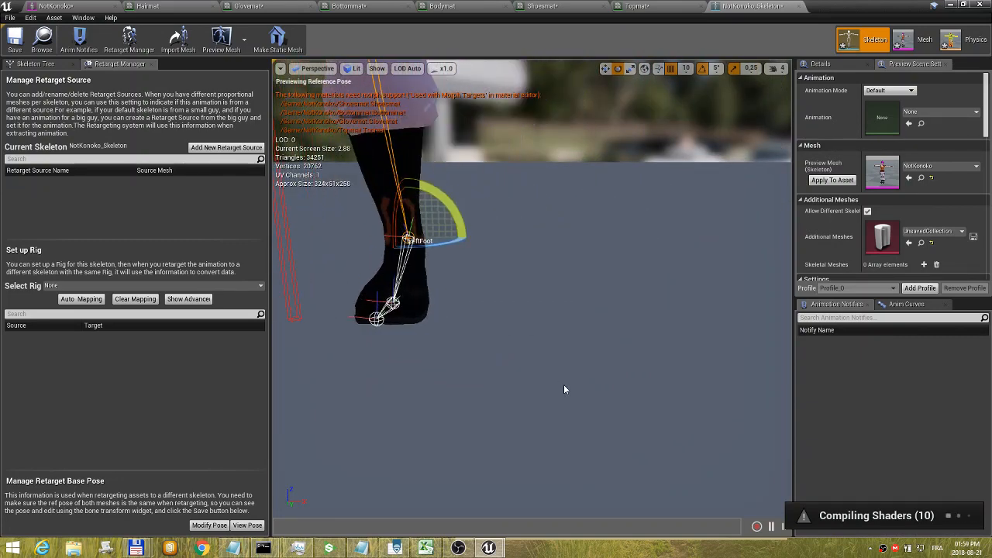
drag(563, 387, 465, 368)
drag(626, 392, 600, 407)
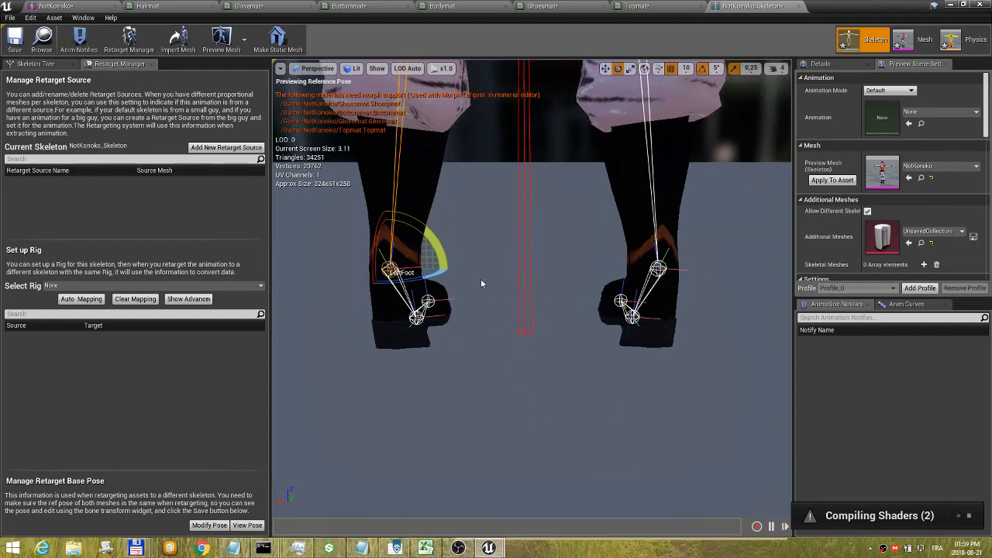
drag(439, 249, 433, 256)
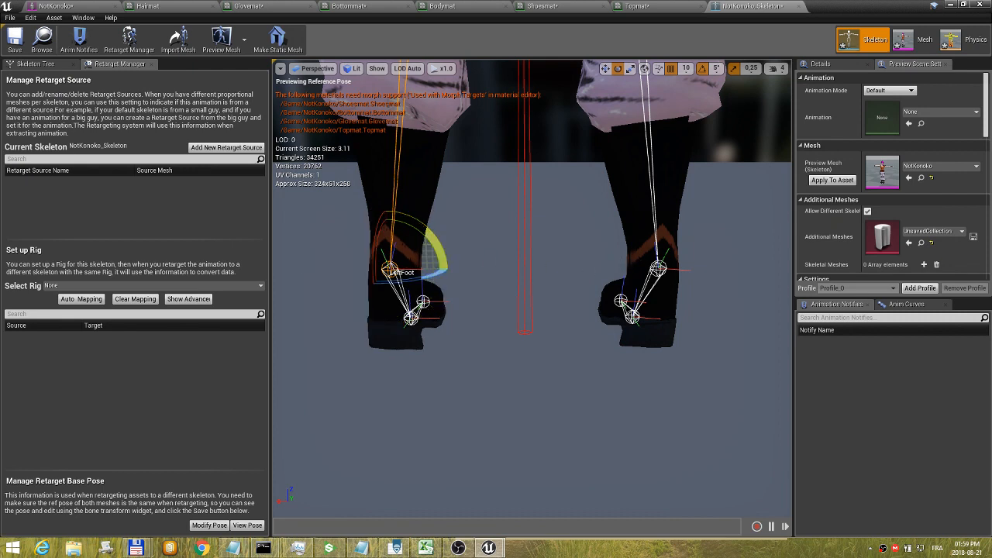
- Rotate the RightFoot bone slightly outward at the ankle to match the left foot
click(654, 268)
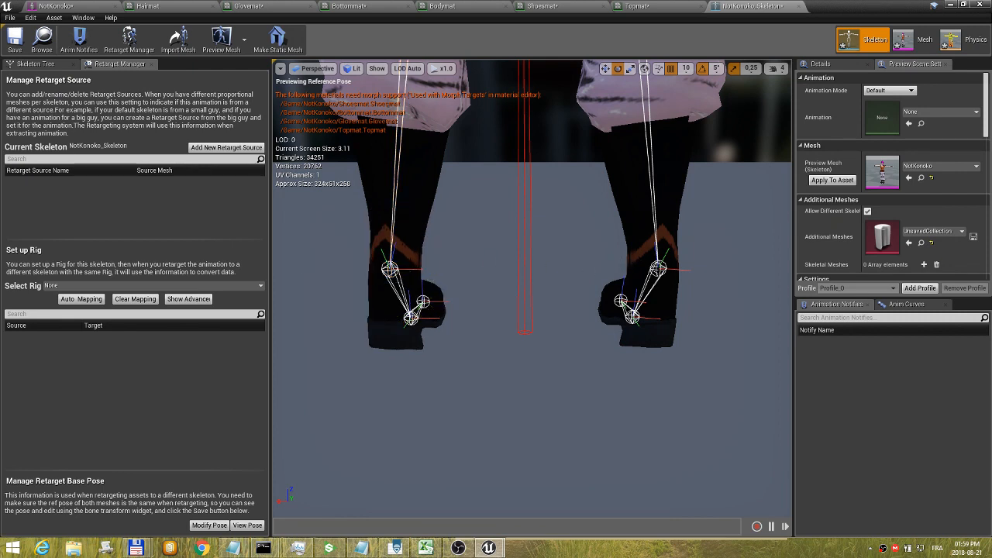
click(656, 284)
click(657, 263)
click(657, 268)
click(660, 273)
click(658, 270)
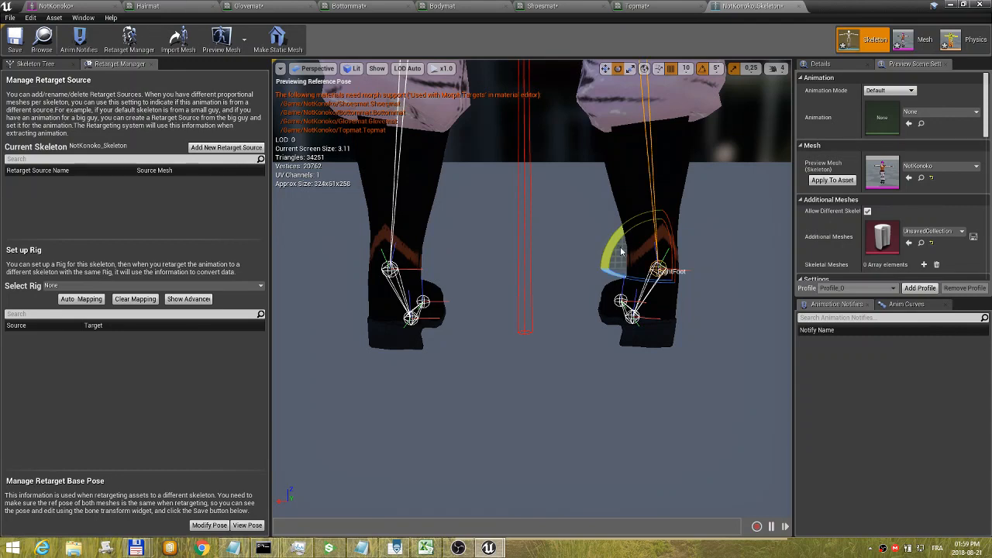
drag(614, 244, 596, 273)
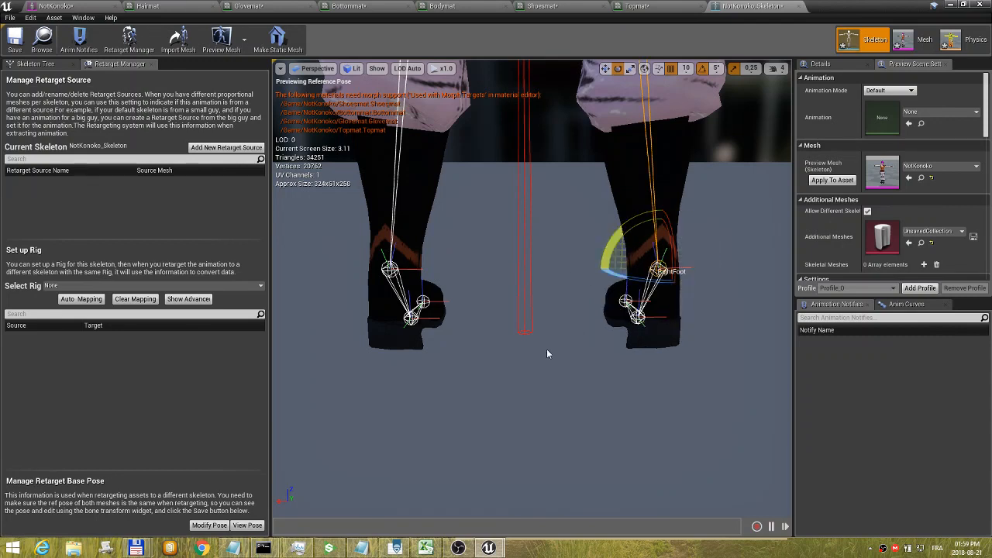
- Rotate the LeftForeArm bone forward at the elbow to give the left arm a slight bend
scroll(533, 354, down, 5)
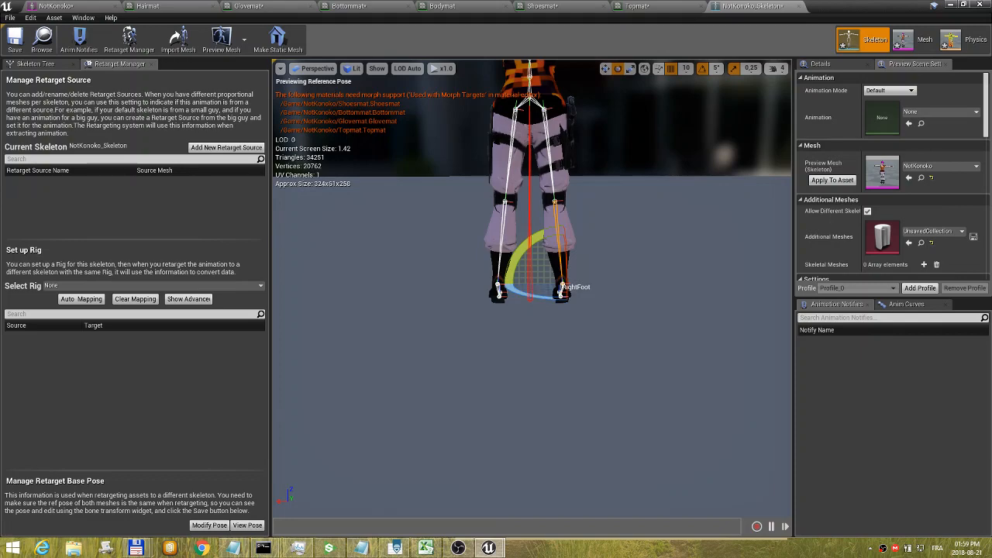
drag(449, 310, 481, 267)
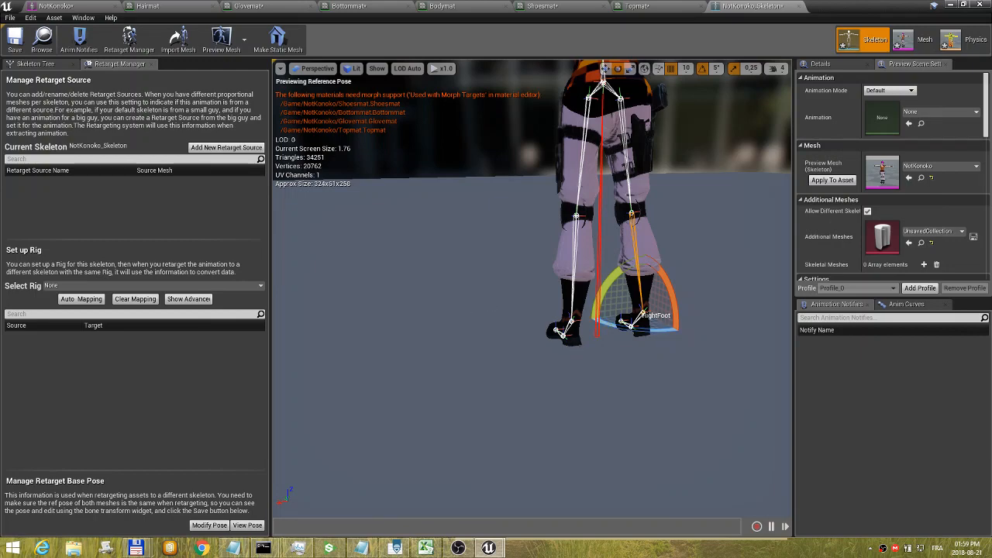
drag(565, 344, 458, 335)
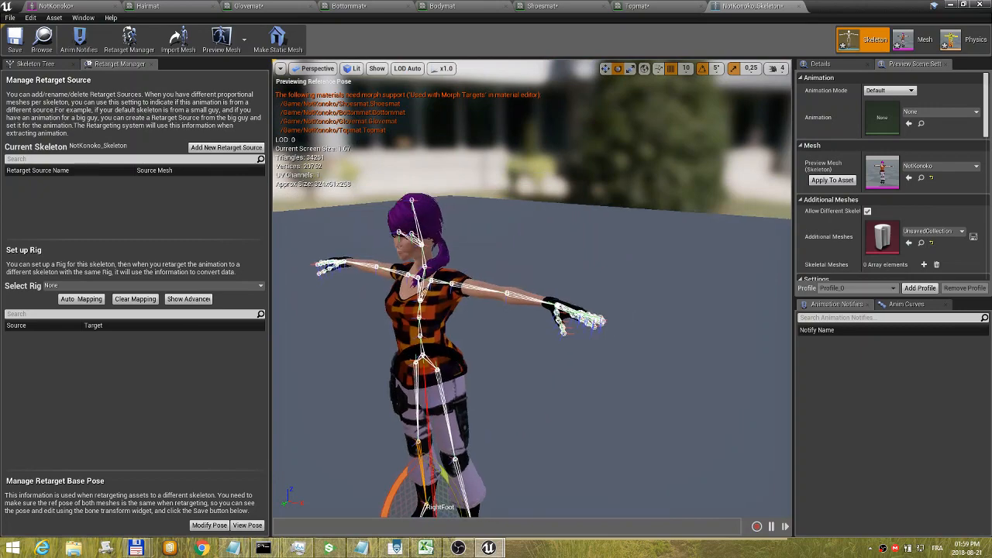
click(508, 296)
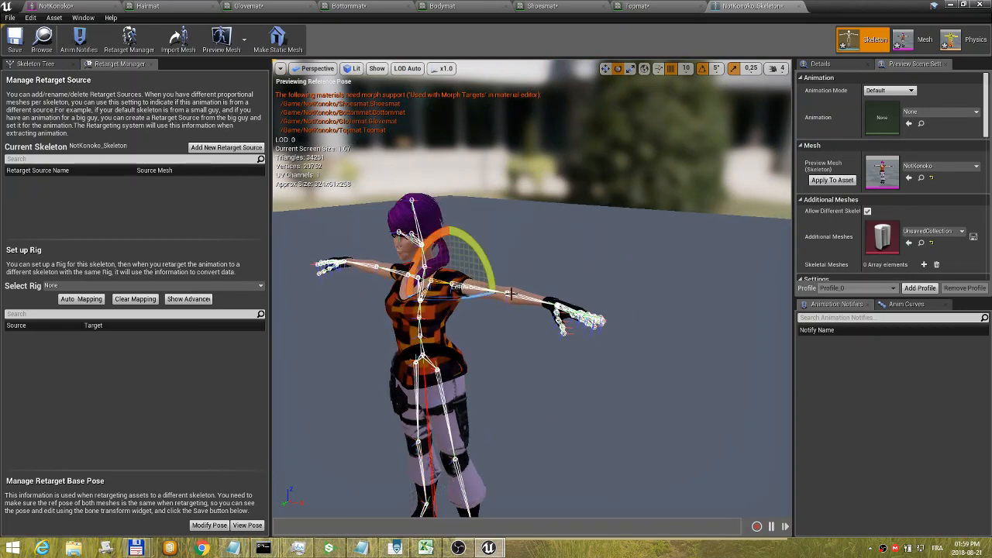
scroll(515, 294, up, 4)
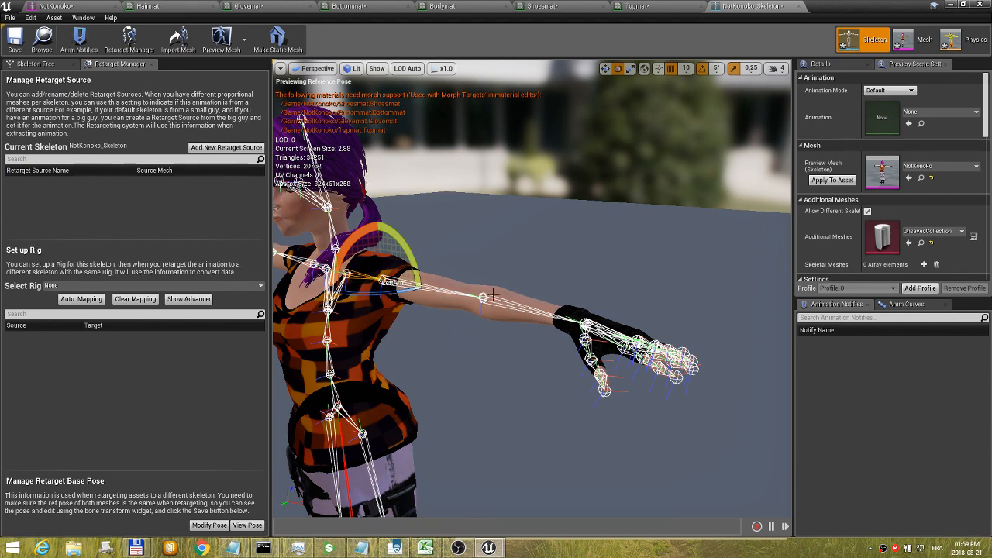
key(f)
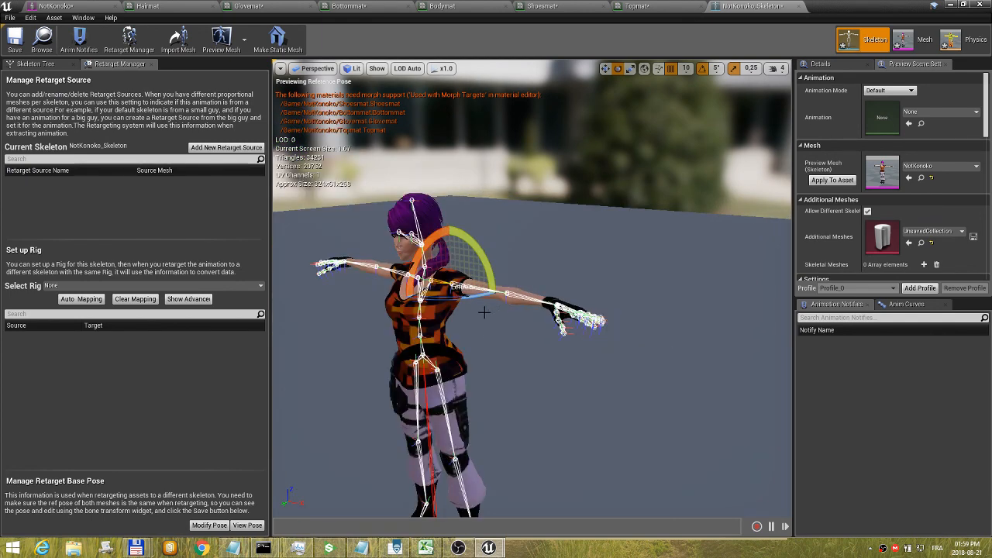
alt+drag(577, 301, 501, 301)
click(539, 315)
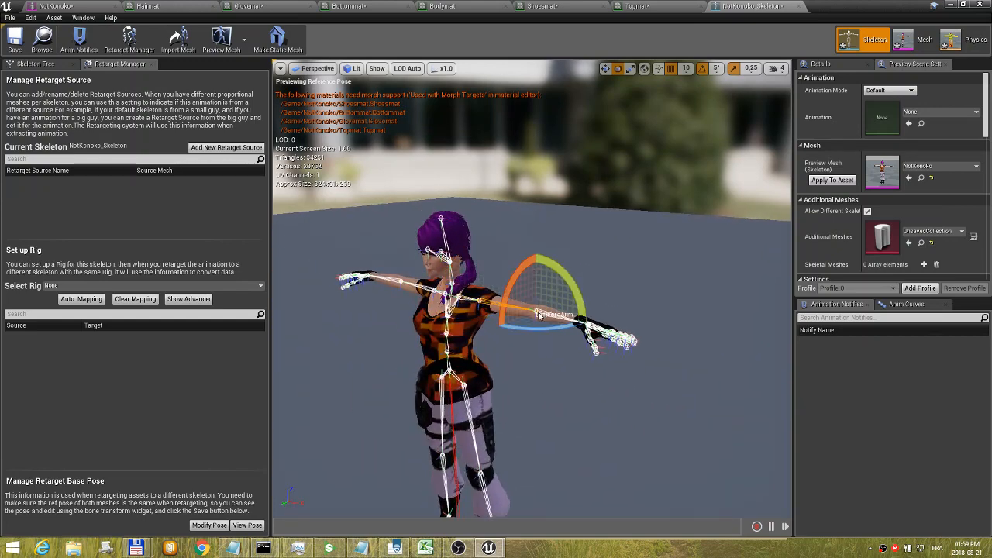
drag(555, 331, 551, 355)
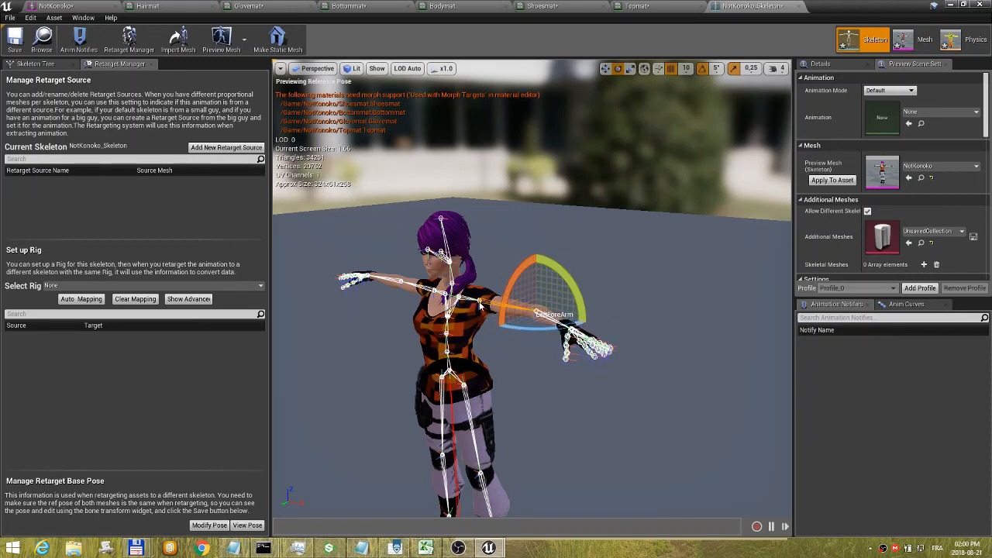
- Rotate the LeftArm bone down at the shoulder to lower the left arm into an A-pose
click(480, 300)
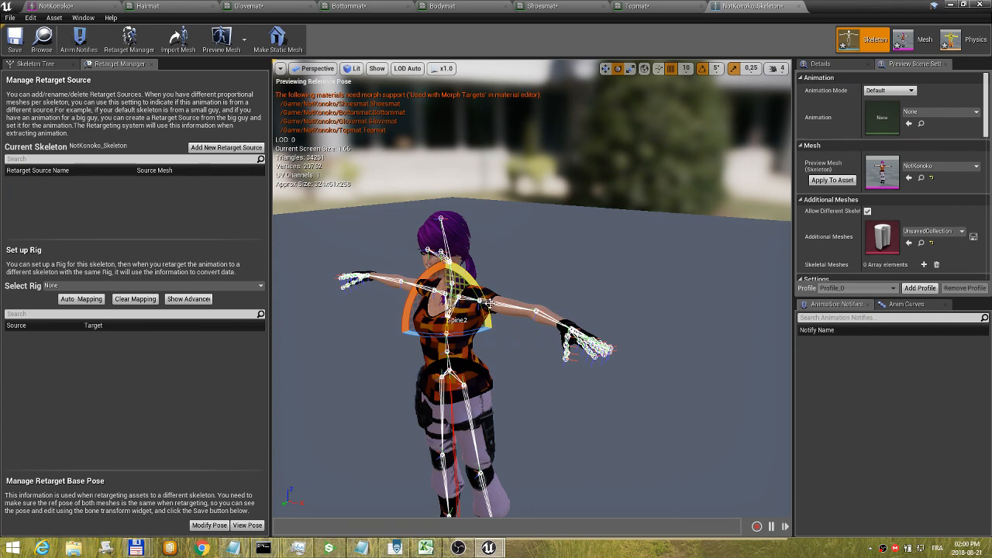
scroll(481, 304, up, 3)
scroll(473, 310, down, 2)
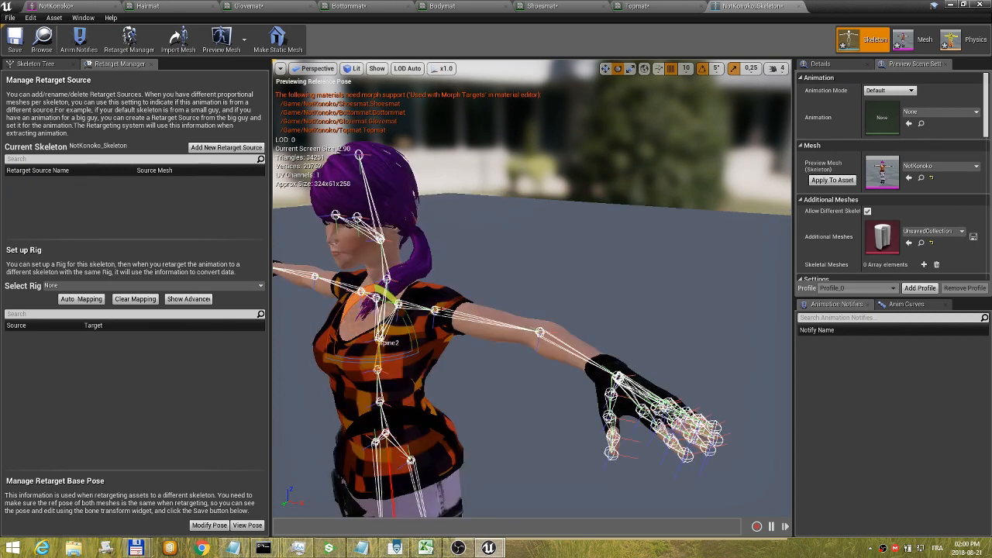
click(436, 312)
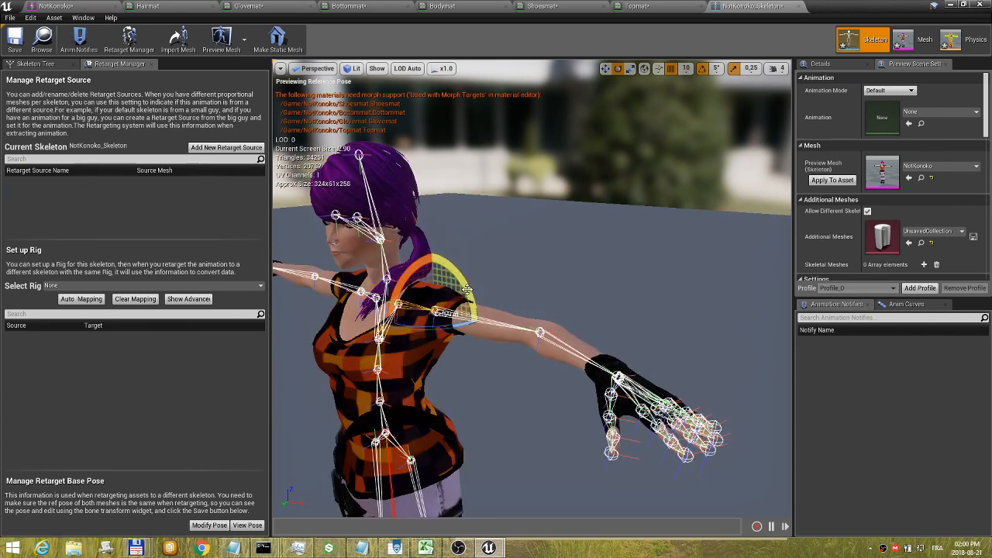
drag(465, 293, 475, 343)
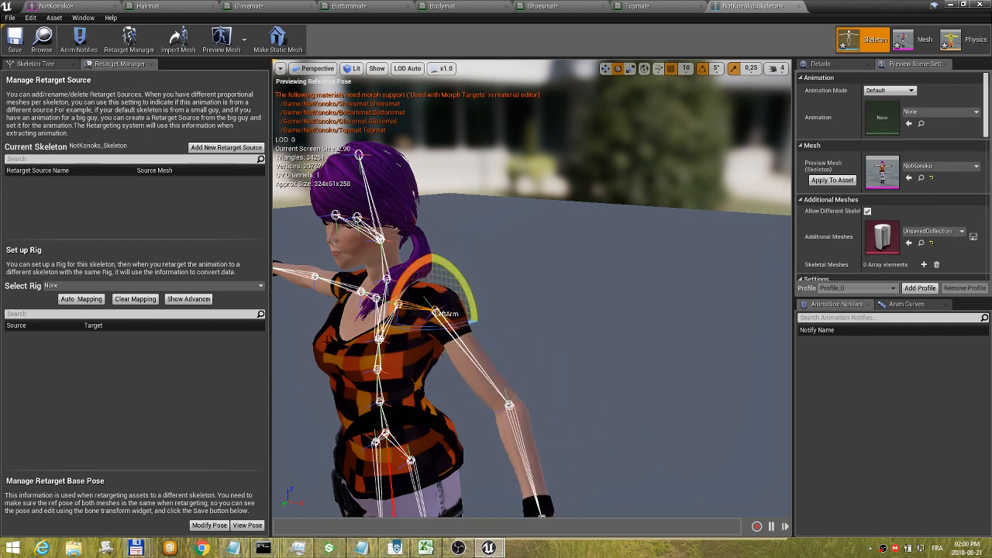
- Rotate the RightForeArm bone forward at the elbow to mirror the left arm's slight bend
drag(328, 341, 357, 310)
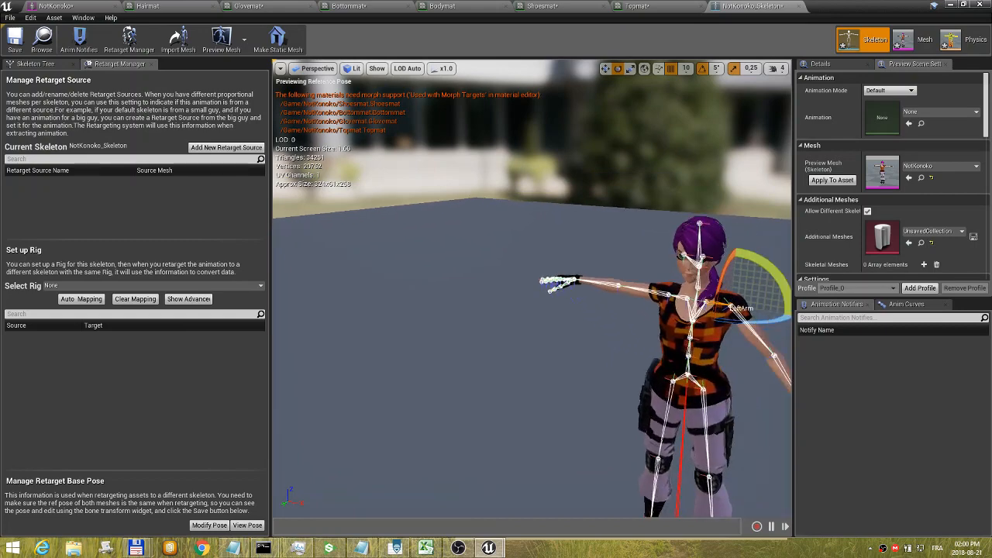
click(562, 281)
click(624, 287)
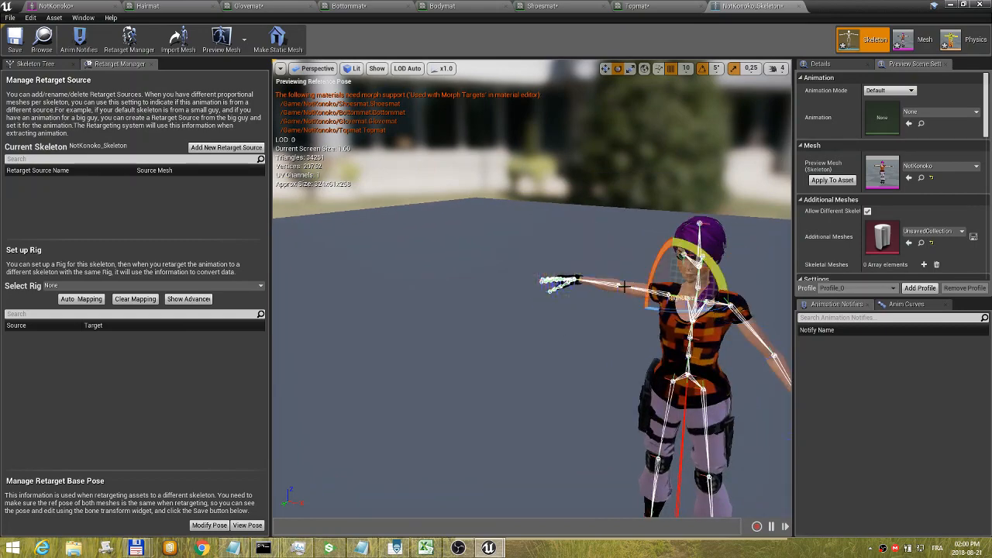
key(f)
scroll(659, 290, down, 3)
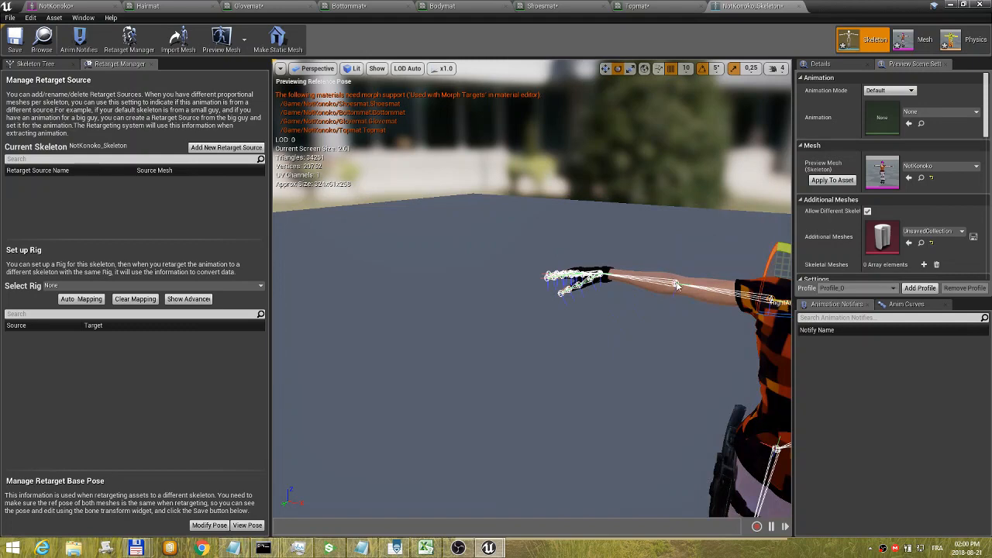
click(676, 286)
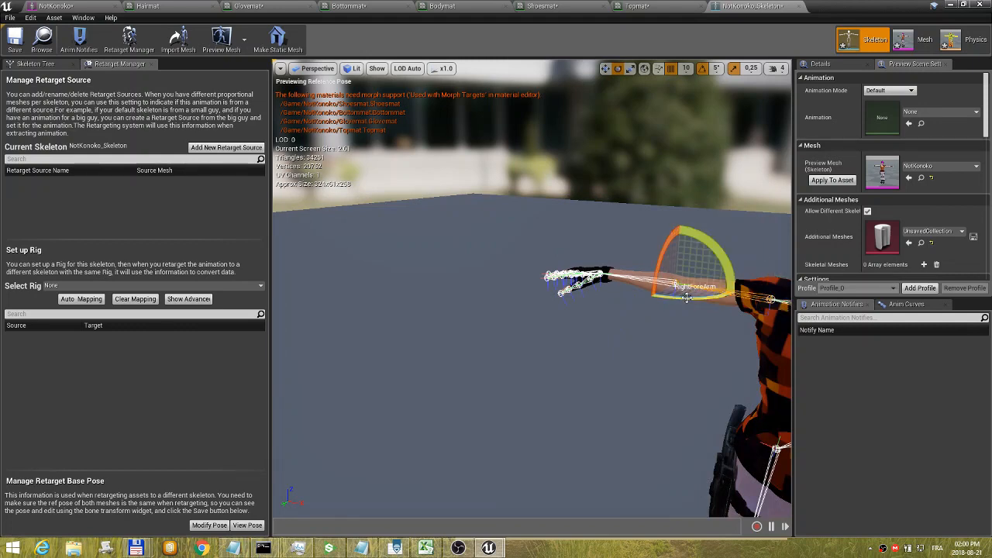
mouse_move(687, 298)
mouse_down()
mouse_move(668, 304)
mouse_move(693, 302)
mouse_up()
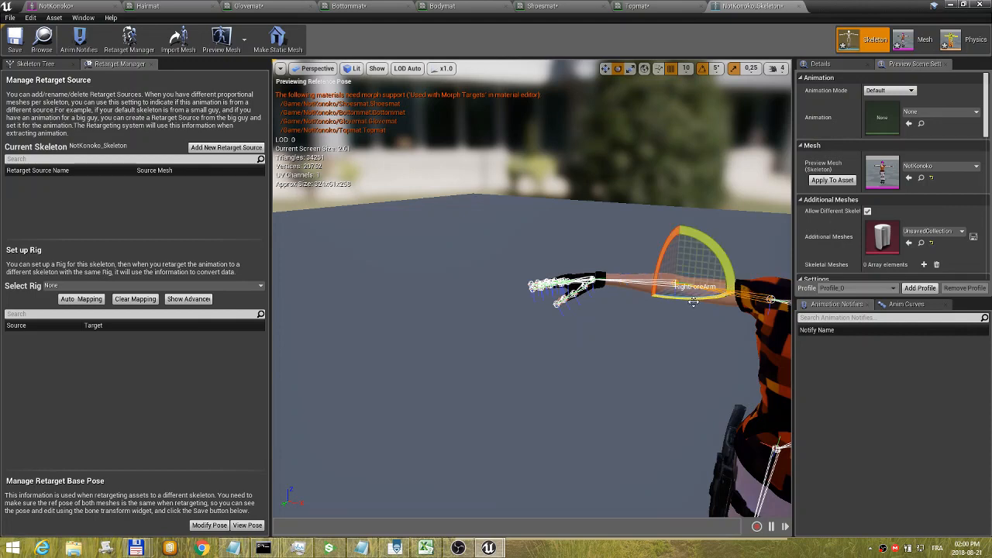
- Rotate the RightArm bone down at the shoulder to match the lowered left arm
click(771, 302)
scroll(760, 316, down, 3)
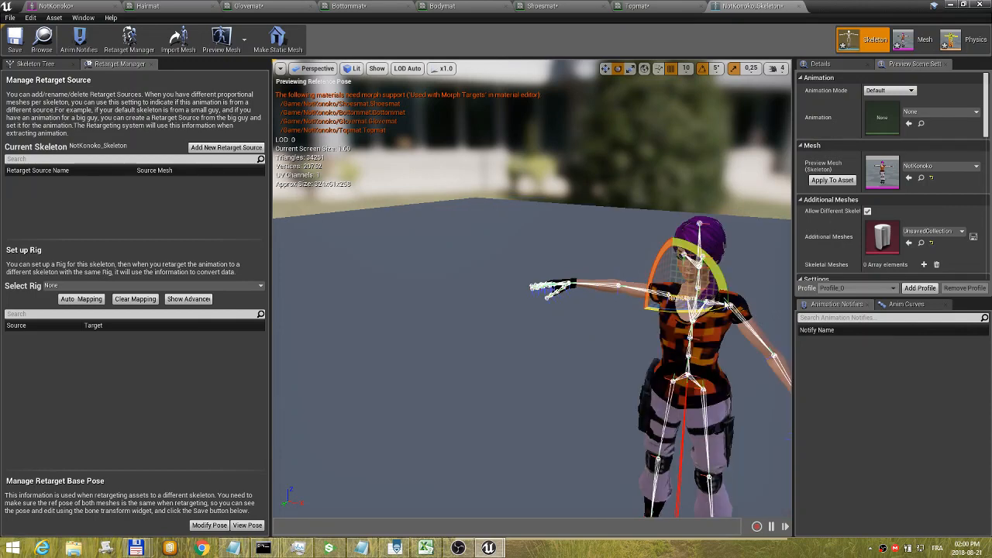
mouse_move(716, 263)
mouse_down()
mouse_move(727, 284)
mouse_move(710, 252)
mouse_up()
middle_drag(756, 395, 651, 256)
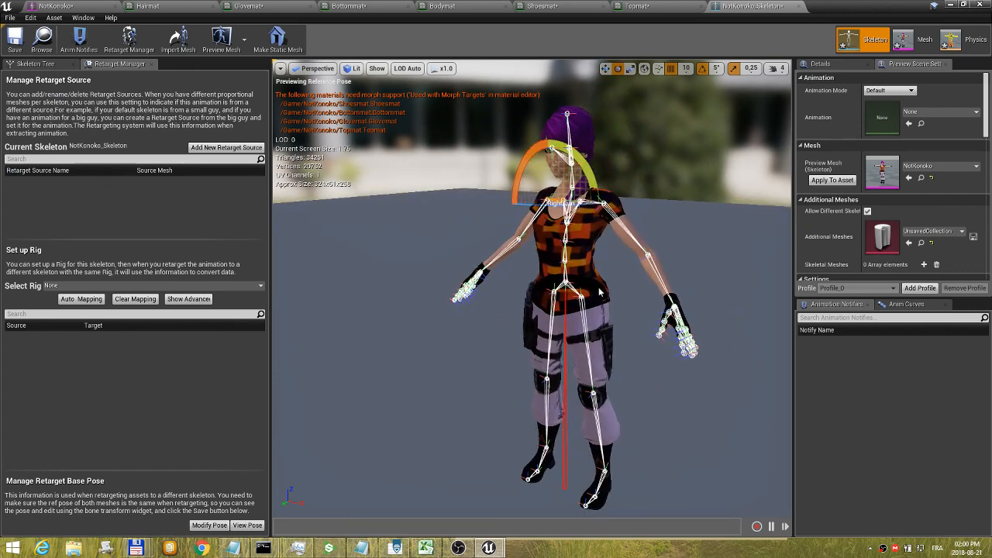
- Set the bone drawing to Selected Only to hide the full skeleton hierarchy
click(376, 68)
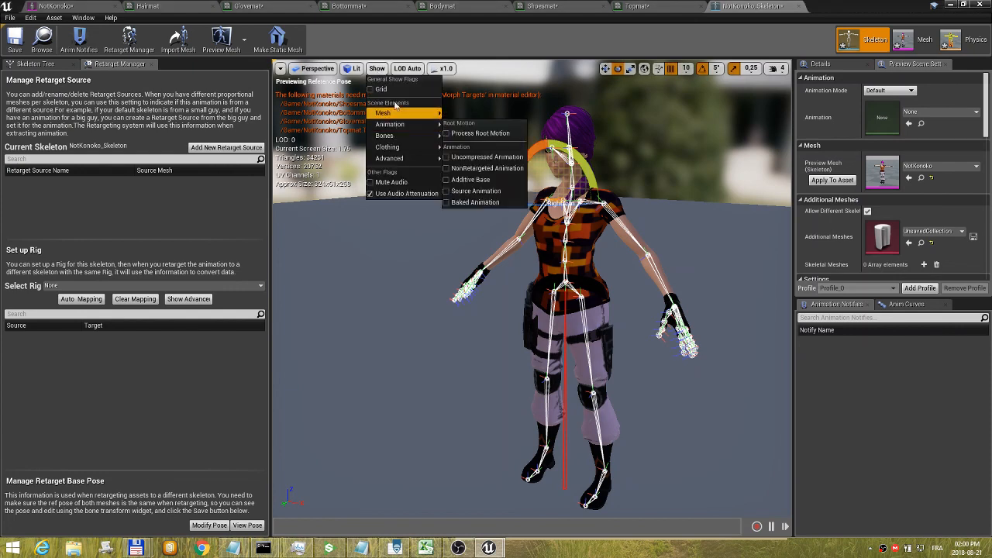
mouse_move(400, 136)
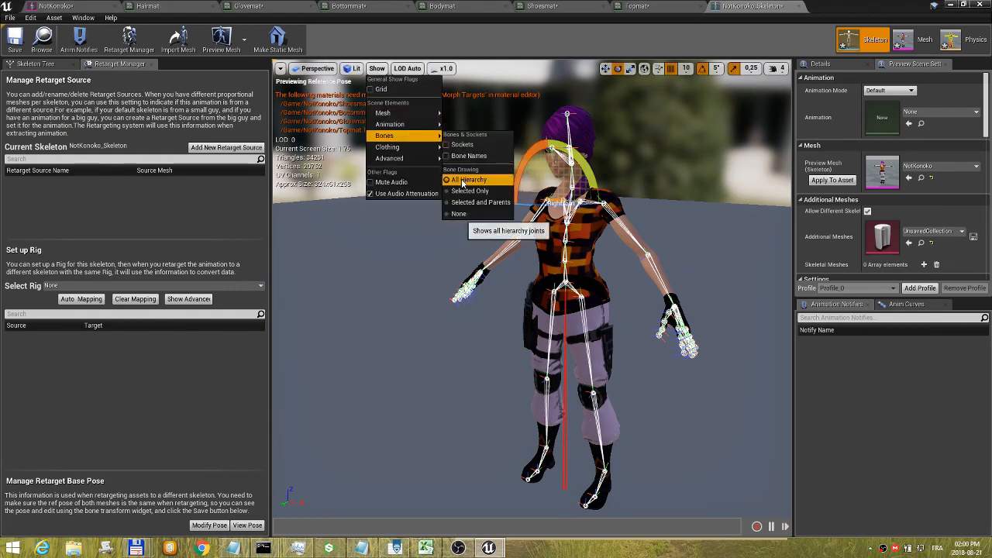
click(459, 191)
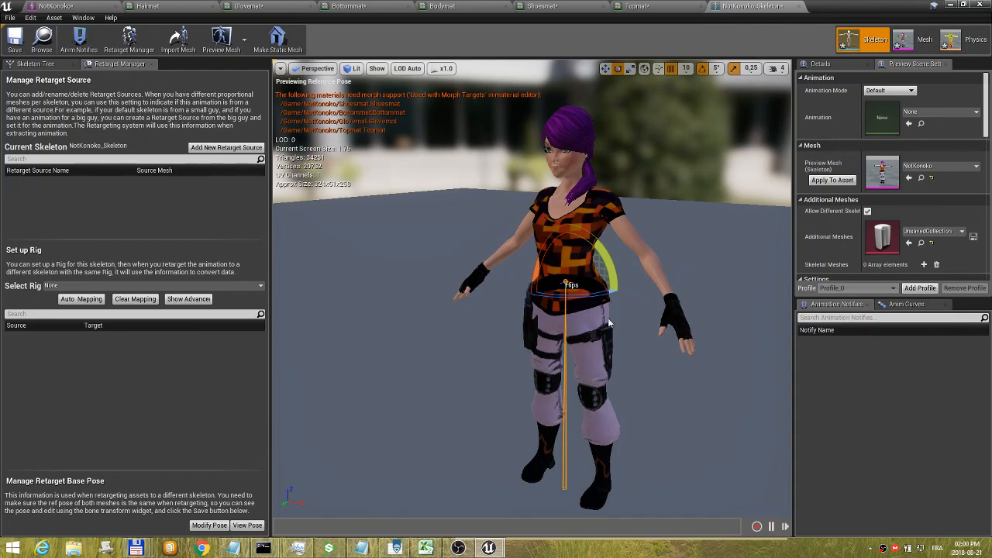
- Store the current pose as the retarget base pose and apply the NotKonoko preview mesh to the asset
click(203, 526)
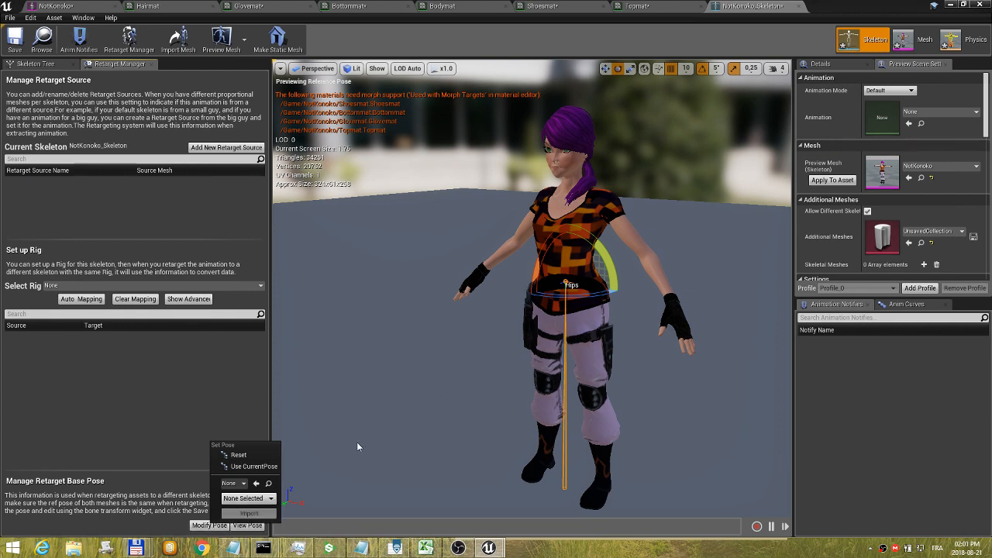
click(245, 465)
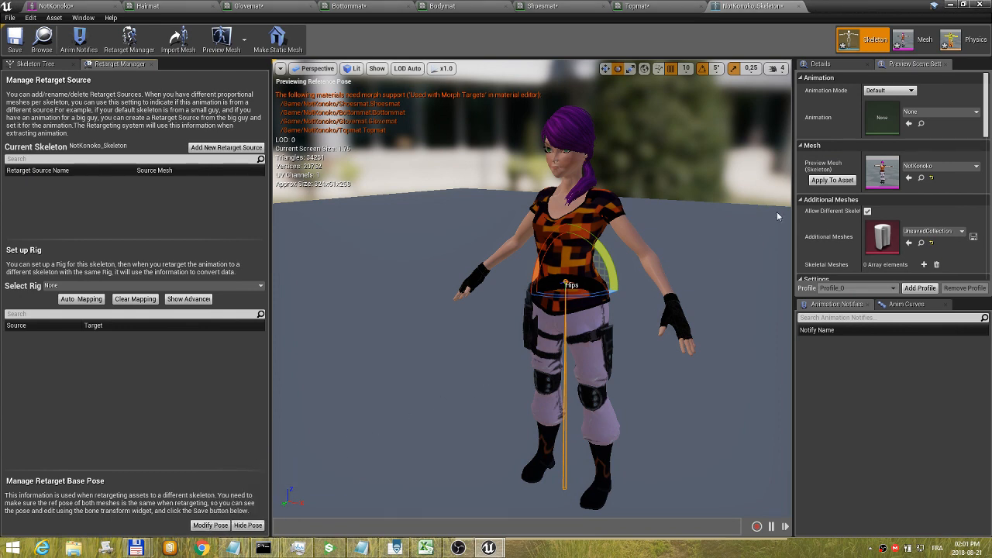
click(833, 181)
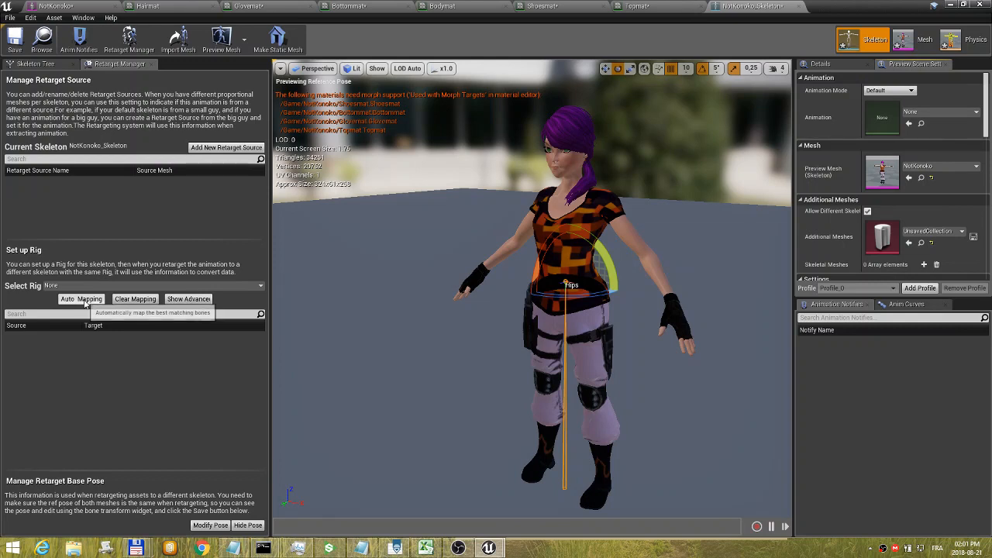
- Assign the Humanoid rig to the NotKonoko skeleton and auto-map its bones
click(185, 286)
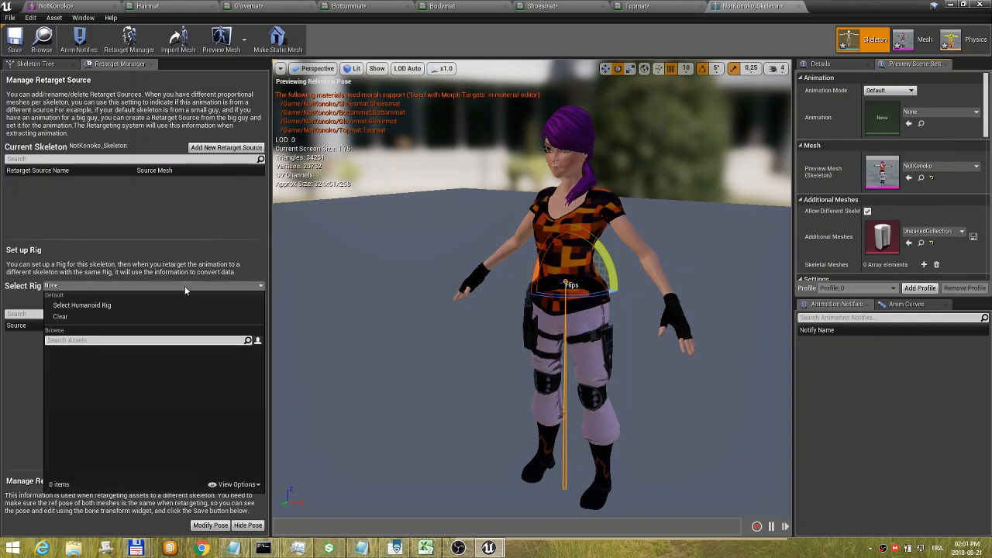
click(81, 304)
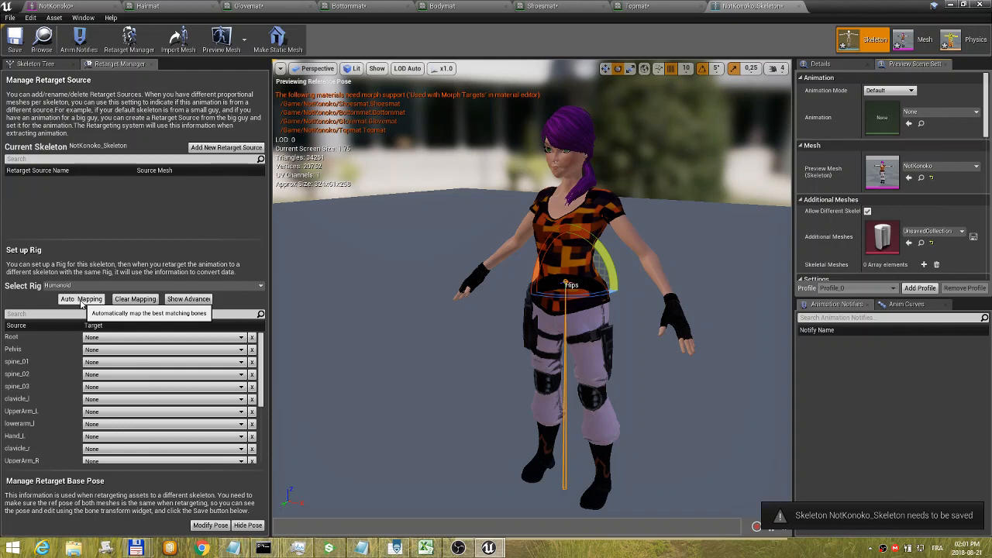
click(83, 299)
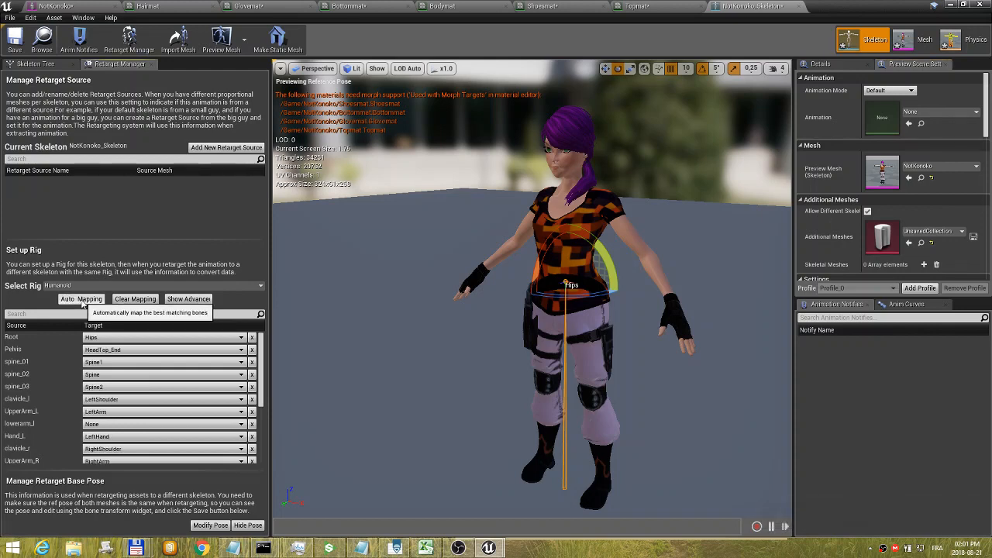
- Clear the Root bone mapping and map Pelvis to the Hips bone
click(243, 341)
click(251, 339)
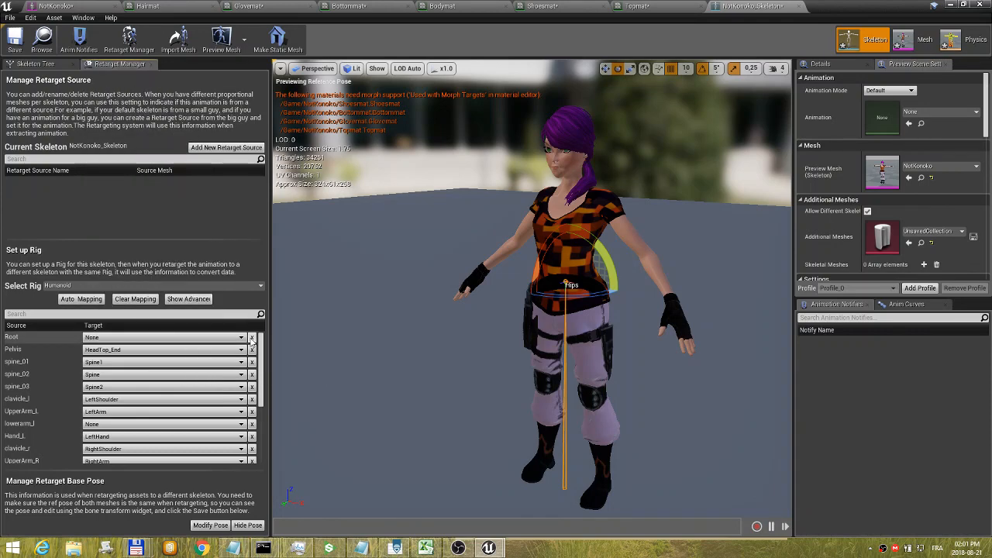
click(252, 339)
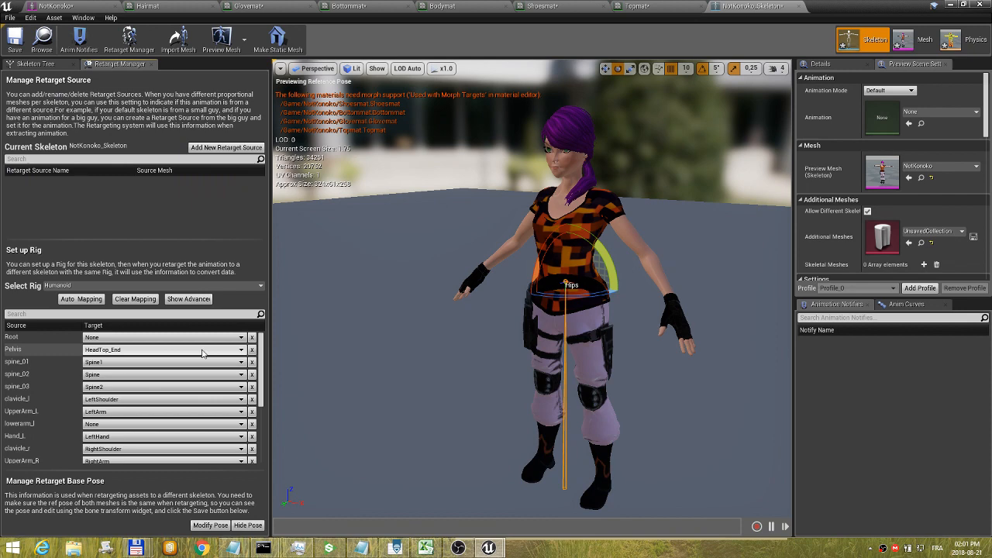
click(241, 349)
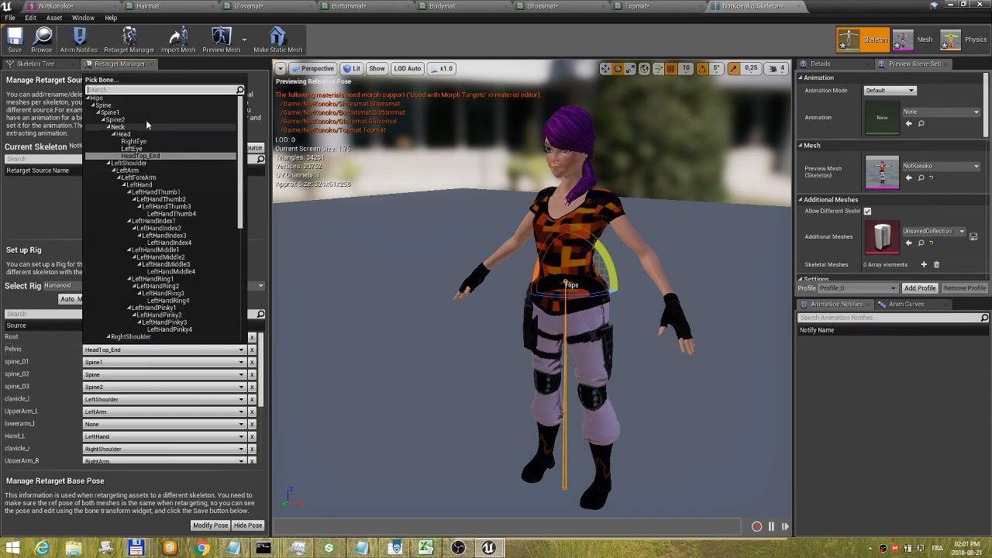
click(97, 98)
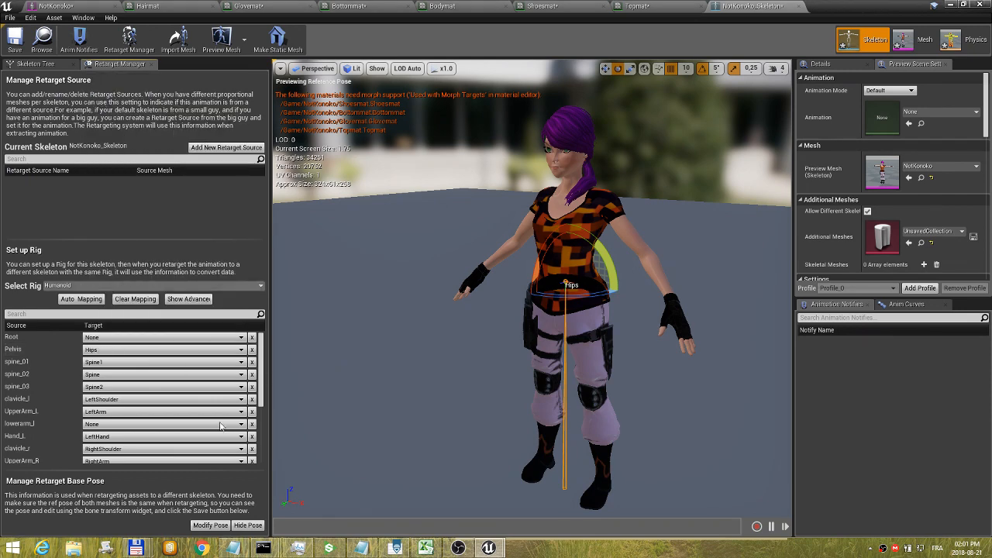
- Map spine_01 to Spine, spine_02 to Spine1 and spine_03 to Spine2
click(243, 362)
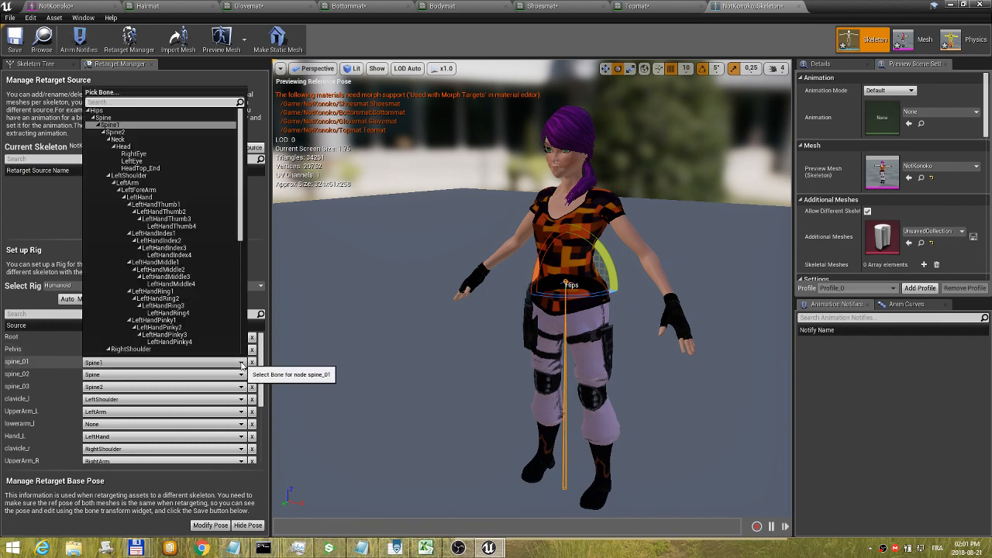
click(108, 117)
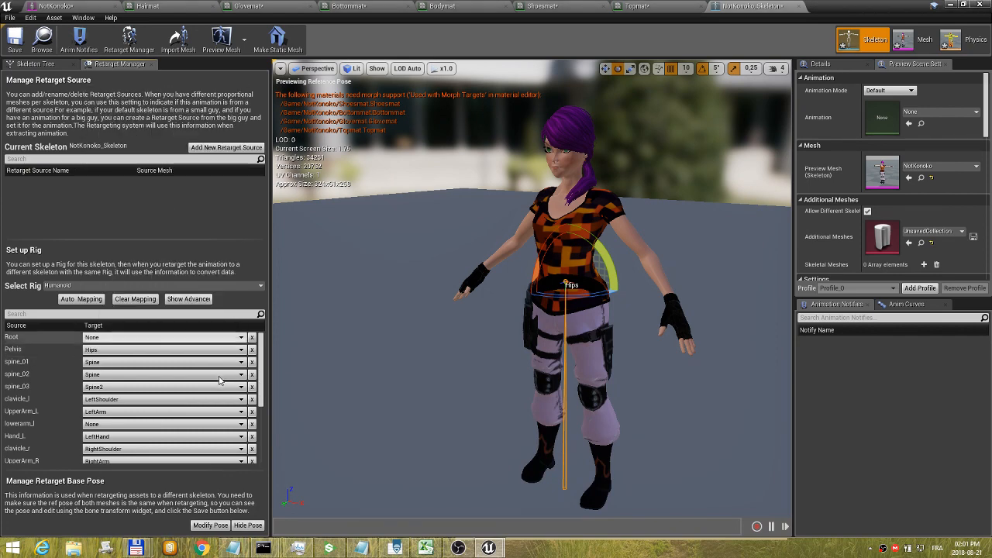
click(241, 362)
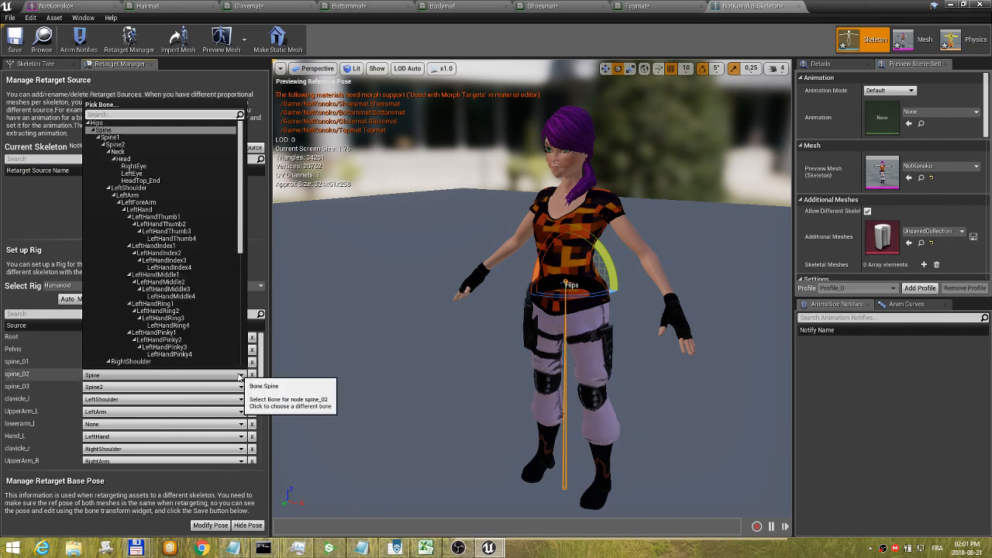
click(110, 137)
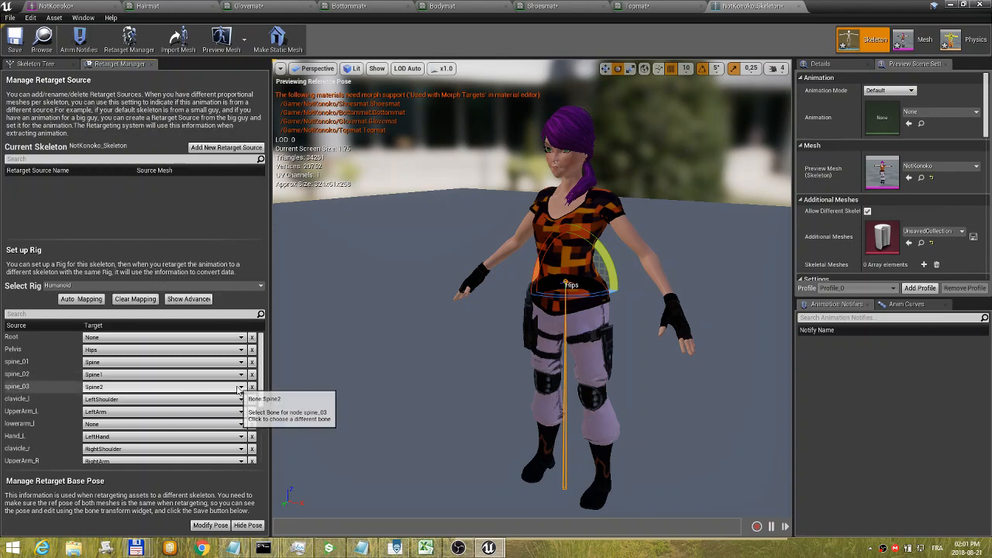
click(241, 387)
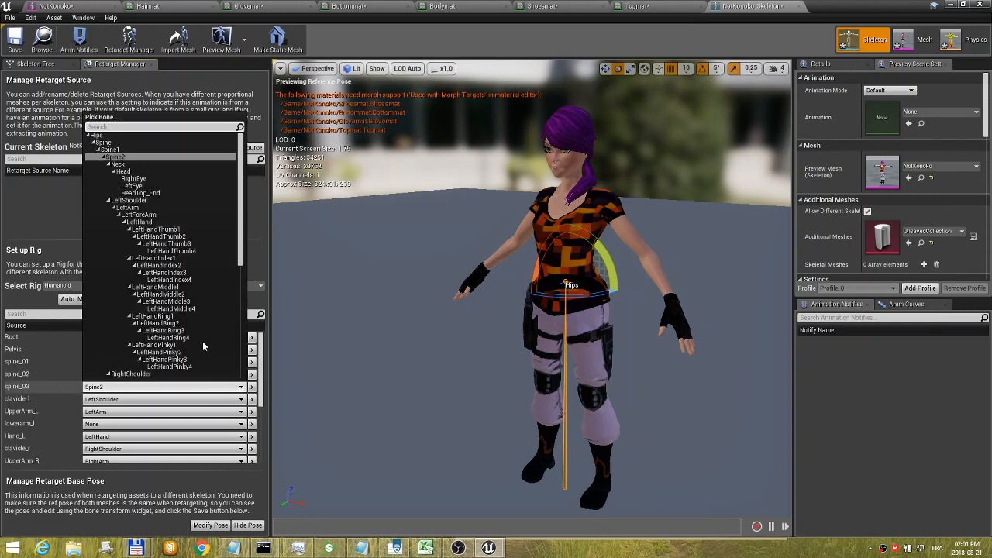
click(117, 158)
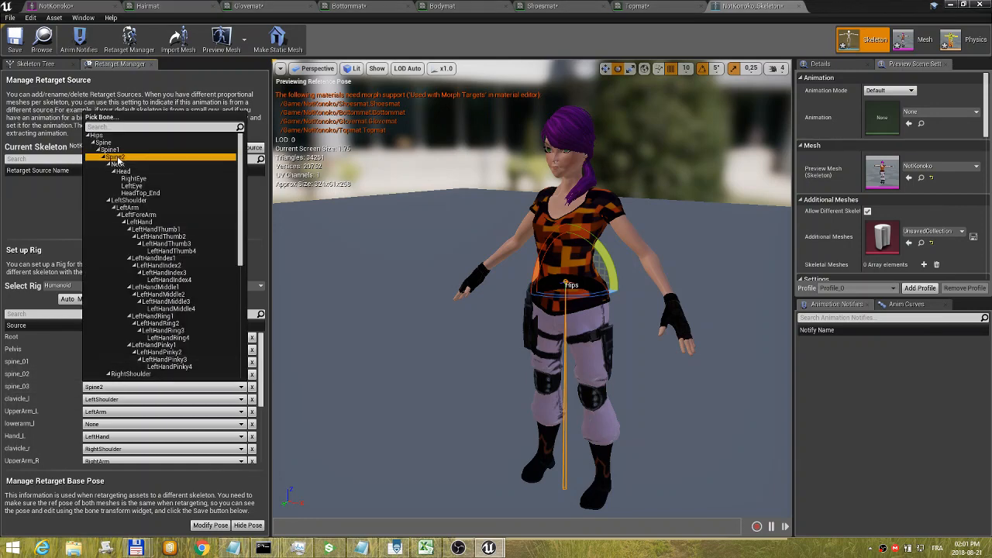
click(118, 384)
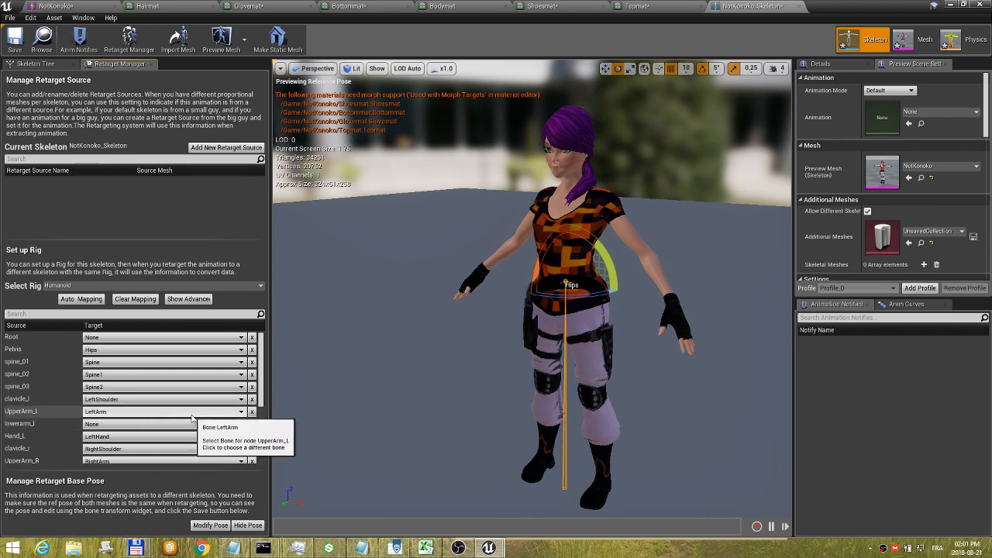
- Map lowerarm_l to LeftForeArm and lowerarm_r to RightForeArm
click(241, 425)
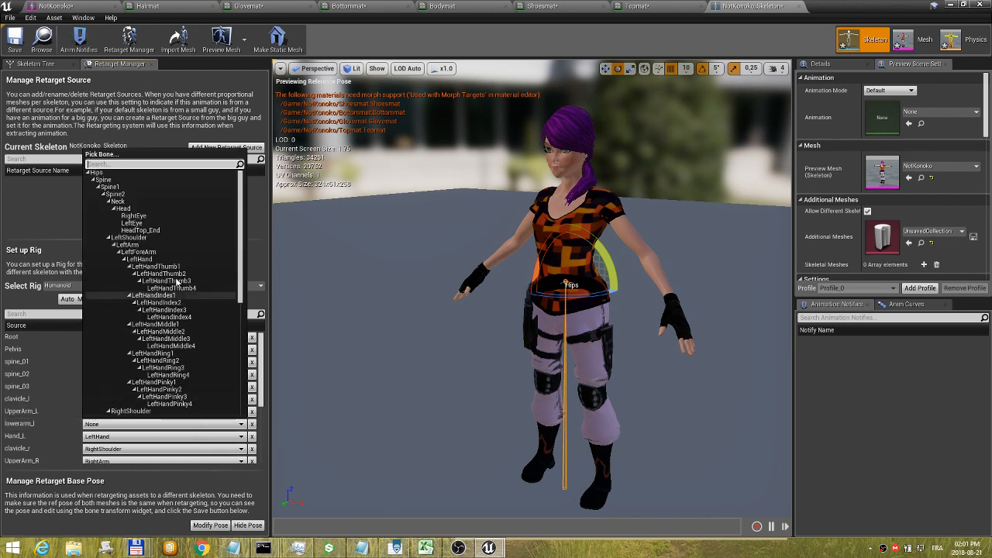
click(138, 252)
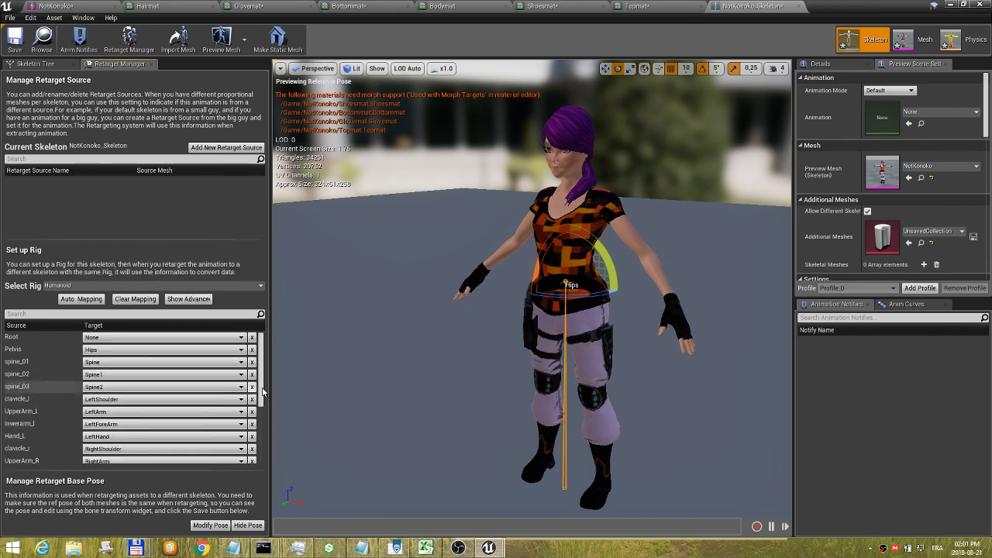
drag(263, 394, 268, 426)
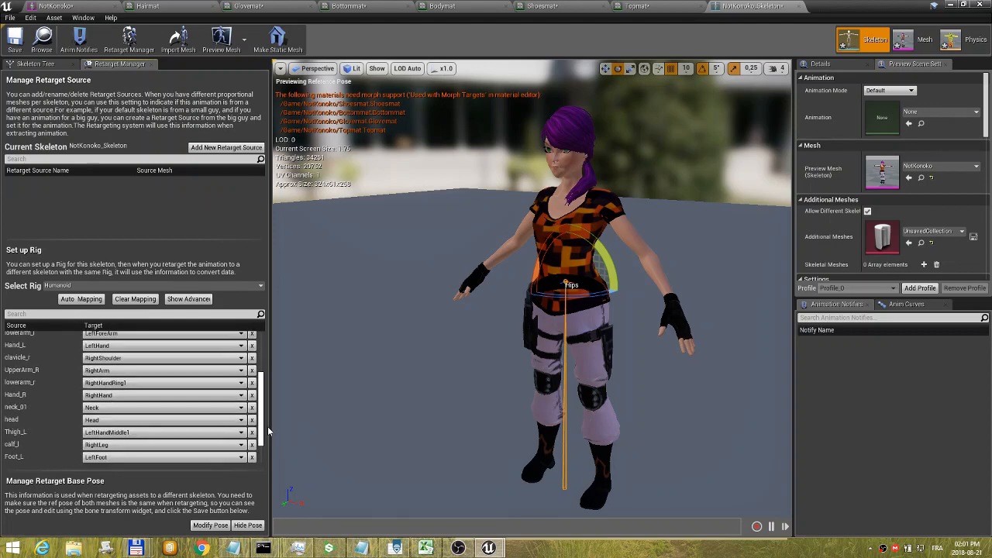
click(240, 385)
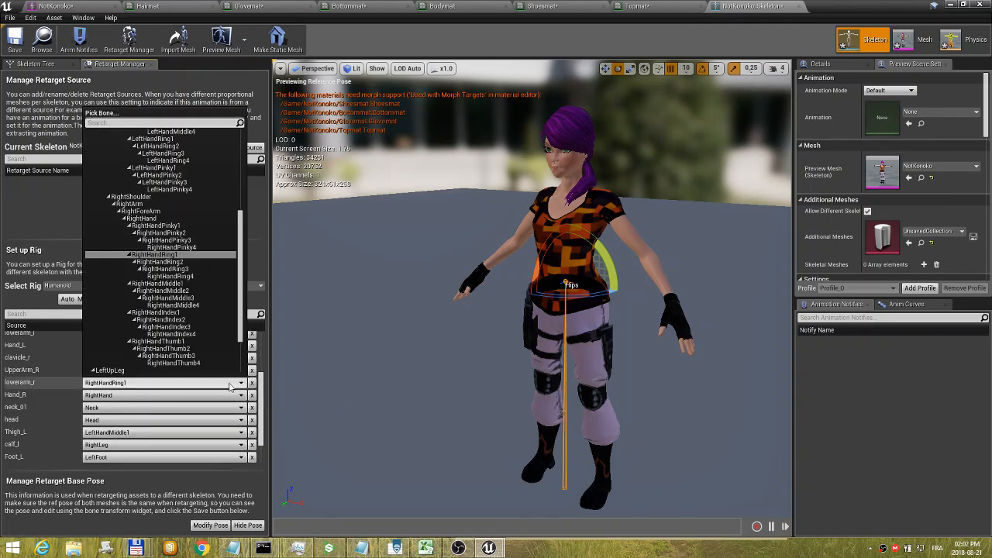
click(144, 212)
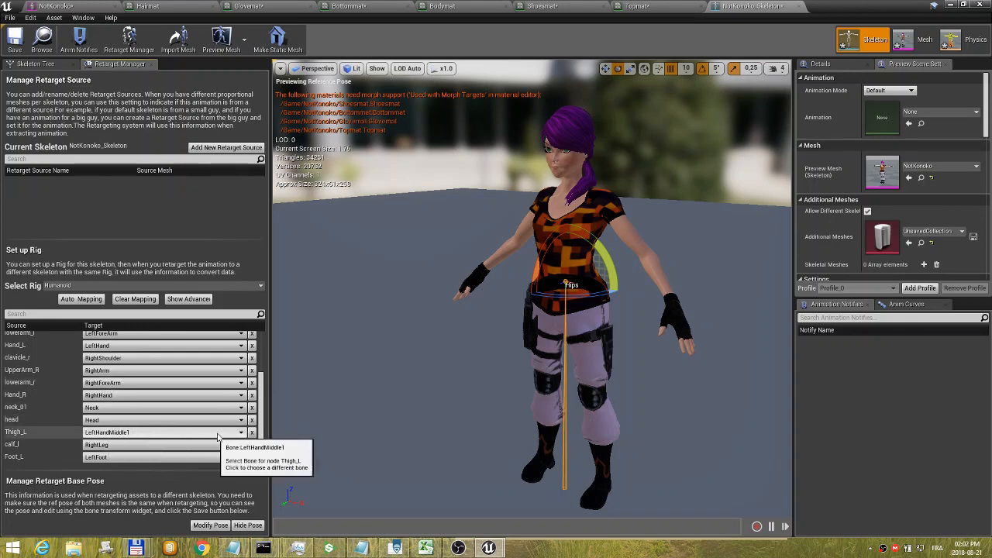
- Map the left leg bones, setting Thigh_L to LeftUpLeg and calf_l to LeftLeg
drag(261, 410, 264, 425)
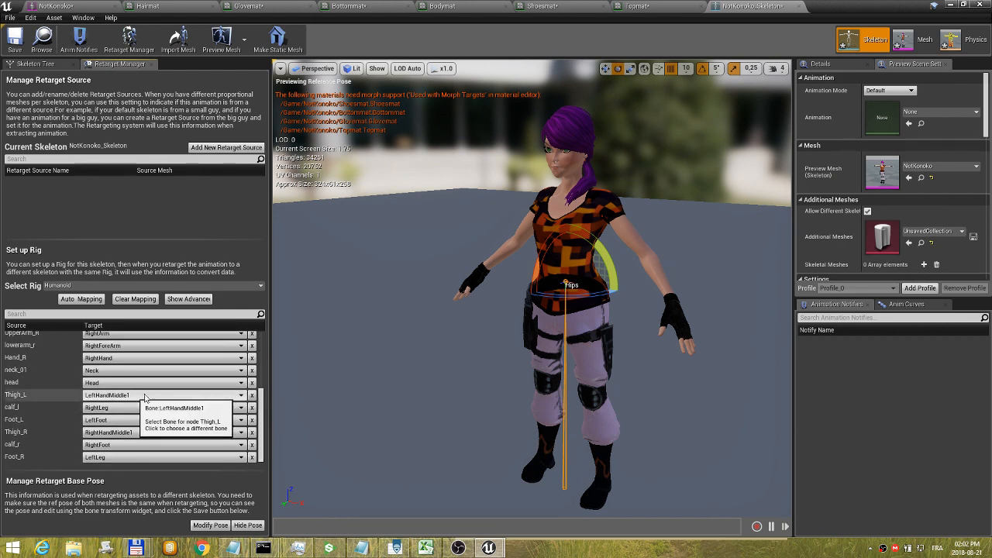
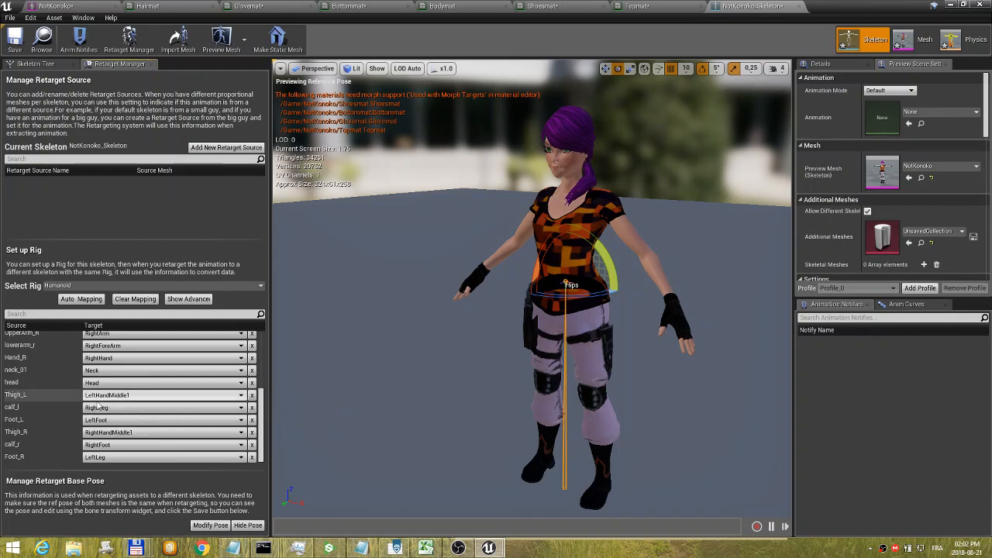
click(241, 396)
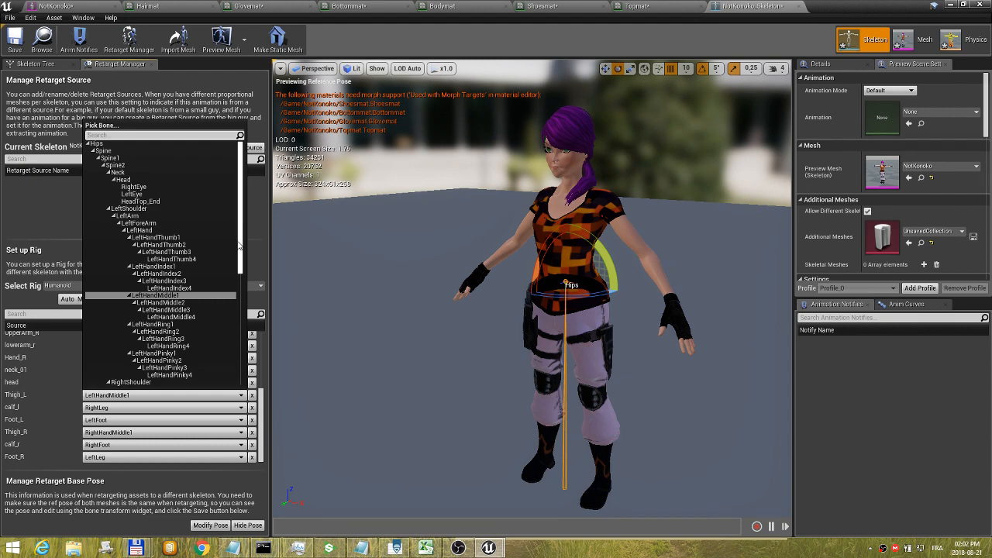
drag(242, 248, 253, 373)
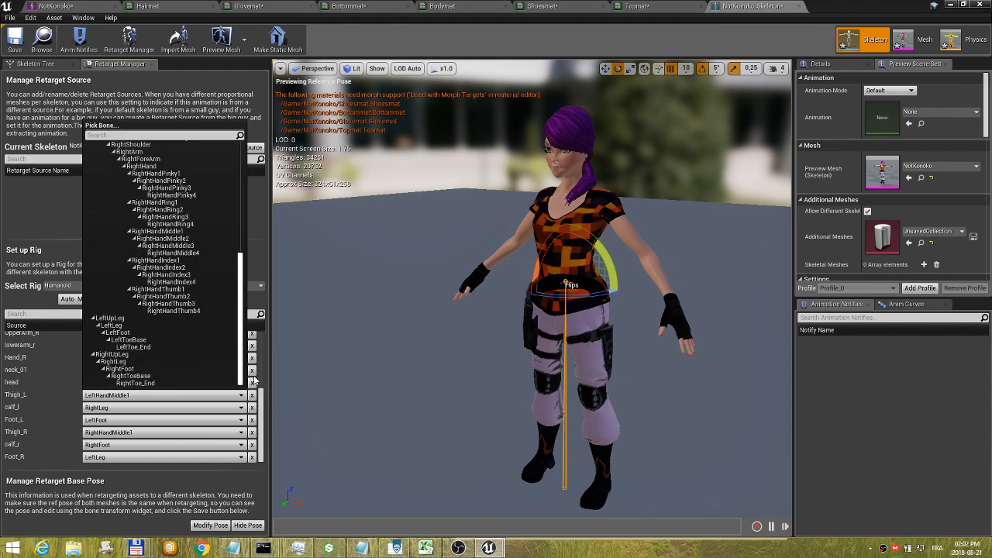
click(122, 317)
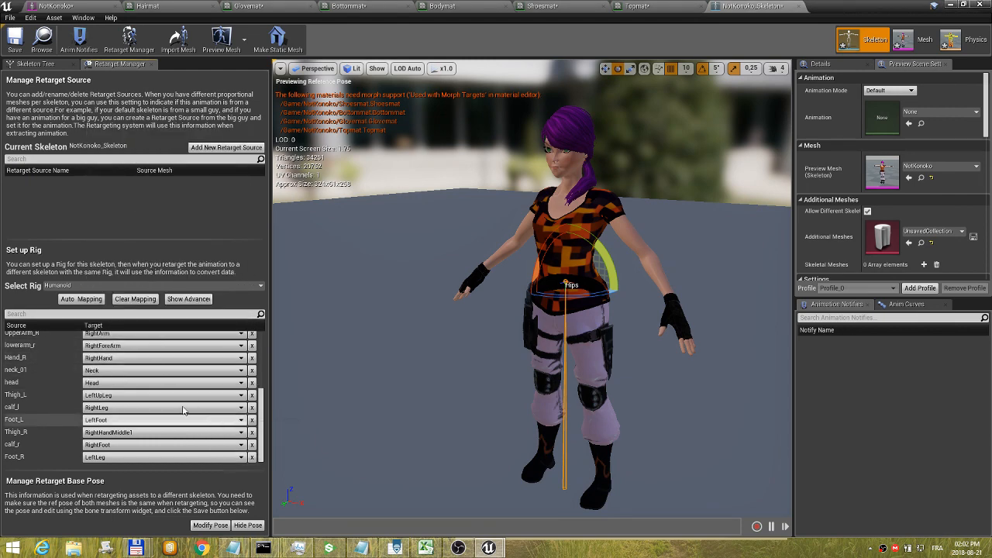
click(229, 411)
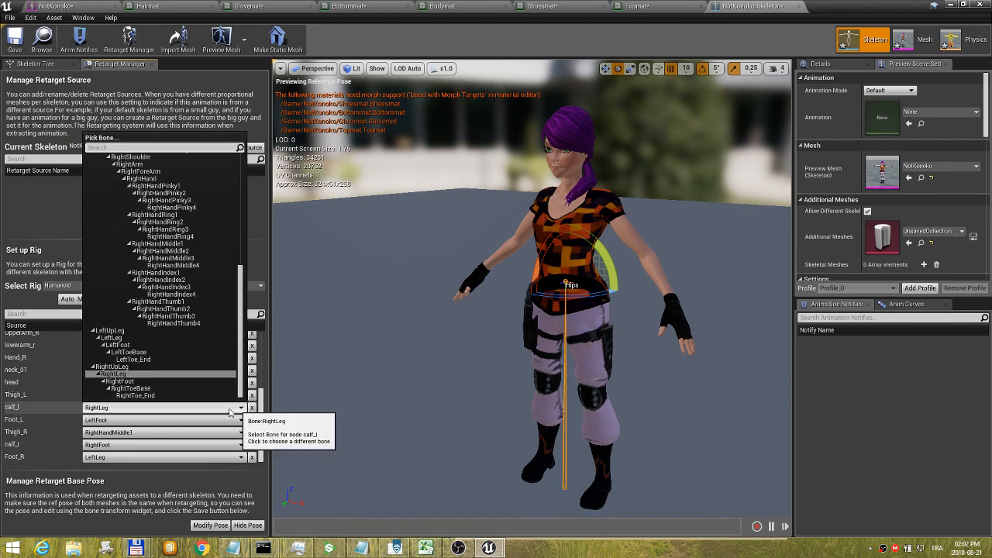
click(118, 338)
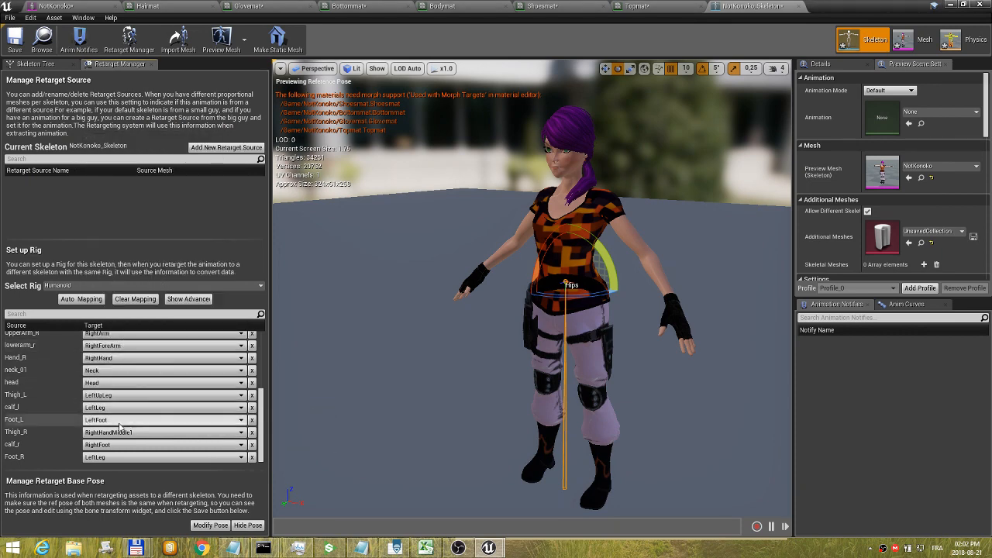
- Map the right leg bones, setting Thigh_R to RightUpLeg, calf_r to RightLeg and Foot_R to RightFoot
click(233, 432)
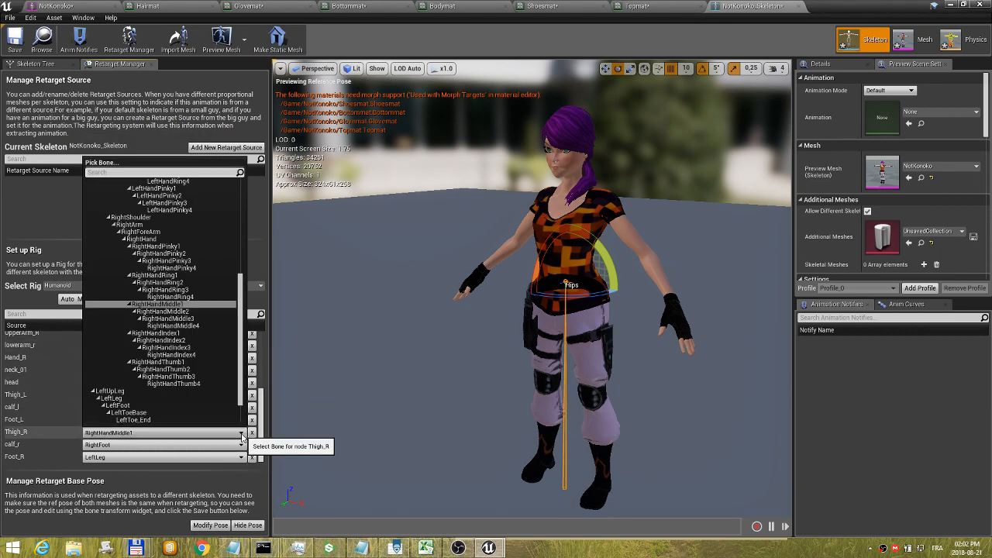
scroll(142, 385, down, 2)
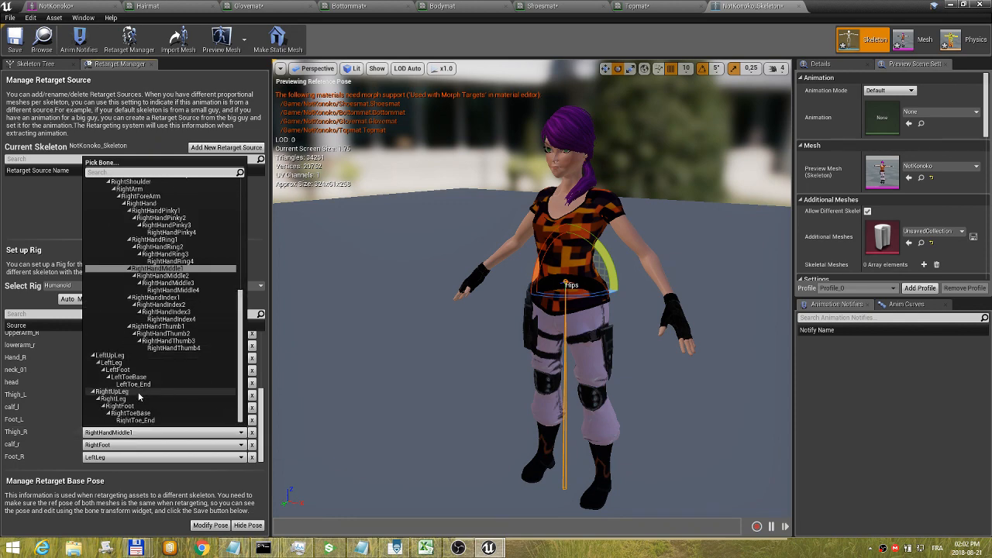
click(137, 392)
click(239, 445)
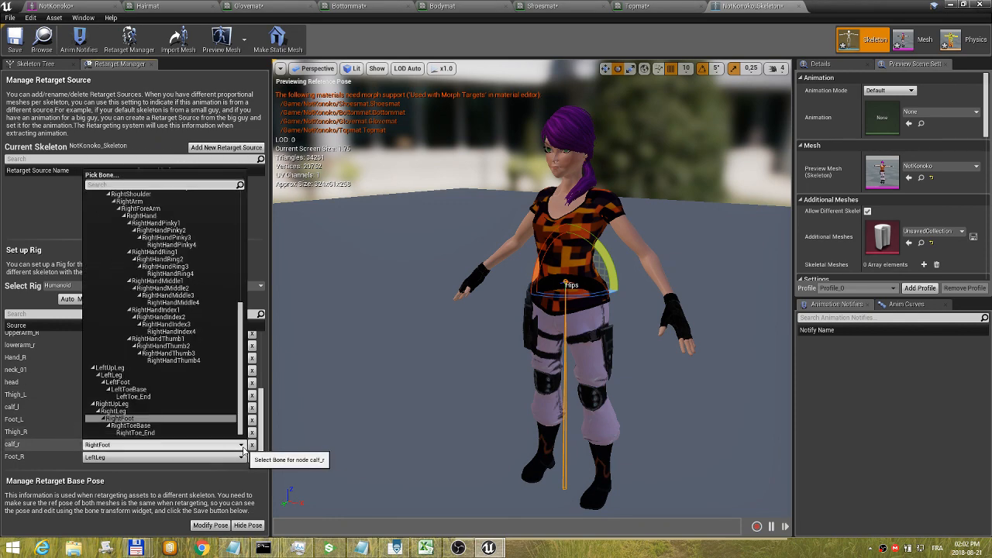
click(124, 411)
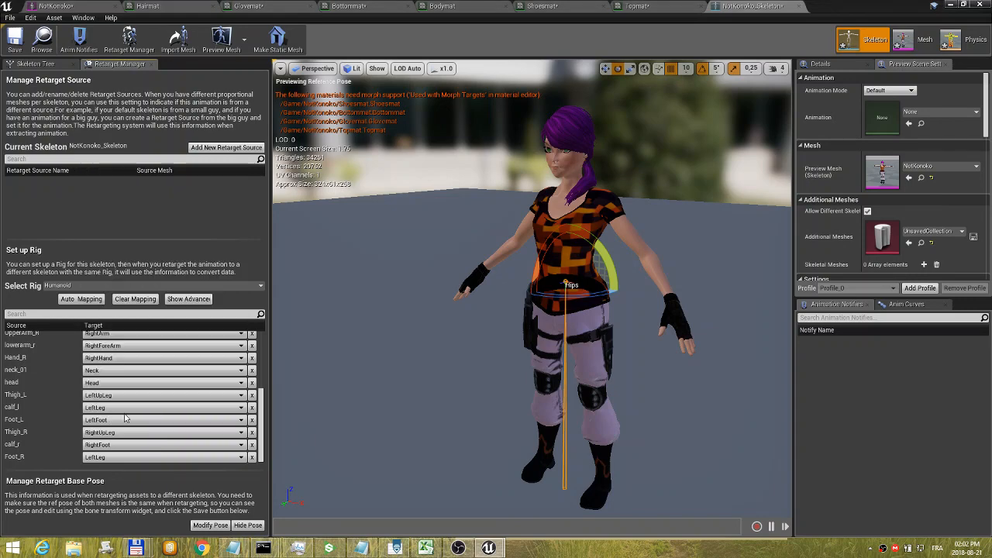
click(164, 457)
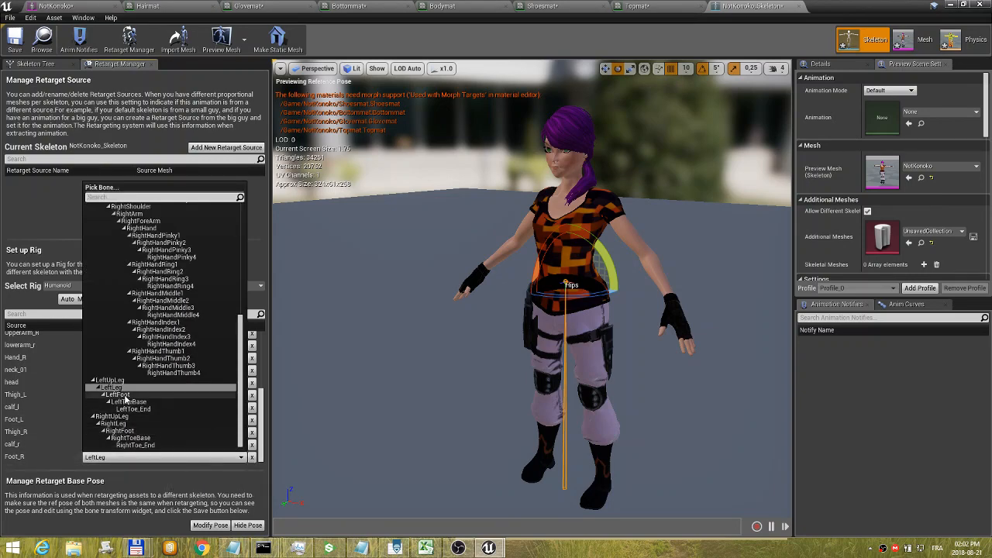
click(129, 431)
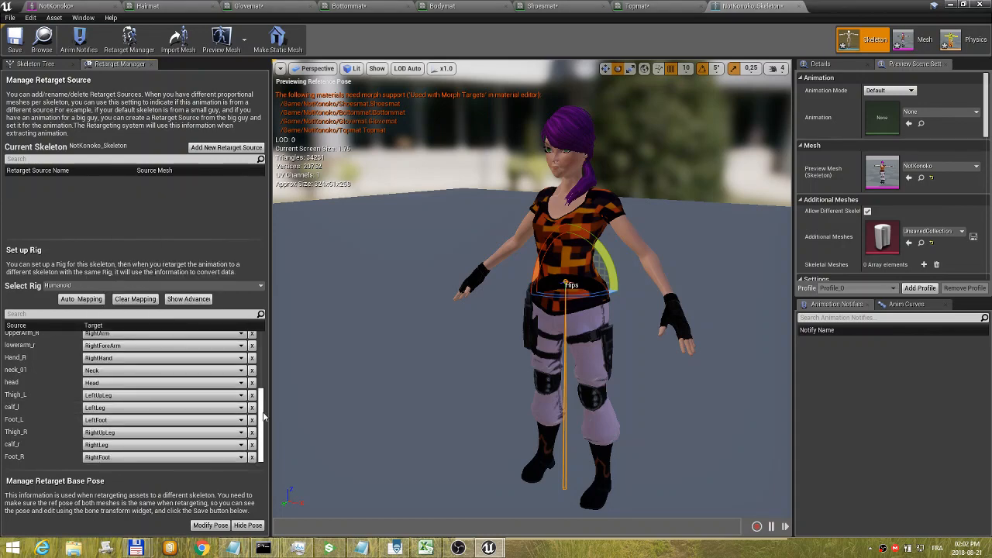
- Show the advanced rig bones and clear the mappings of the ik_foot and ik_hand bones
drag(264, 417, 265, 342)
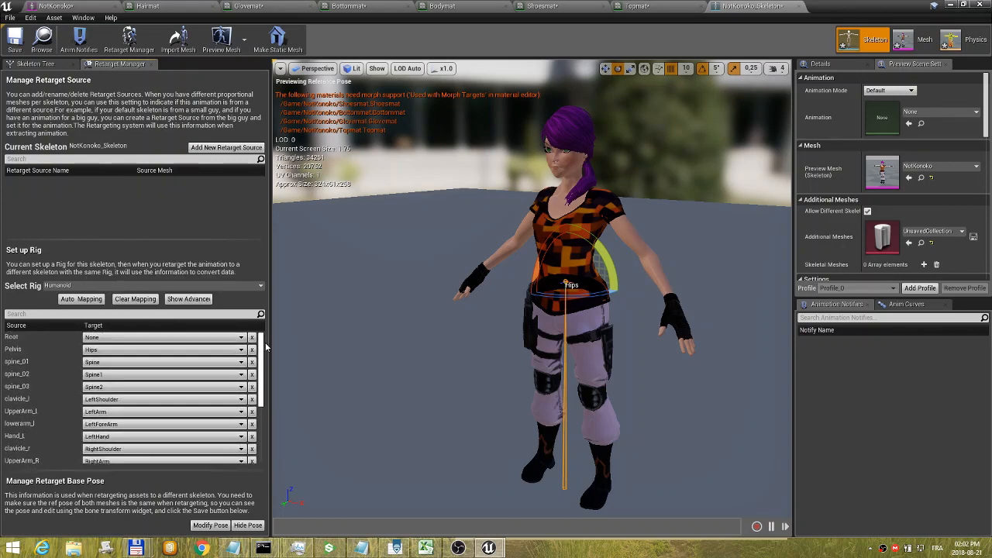
click(197, 306)
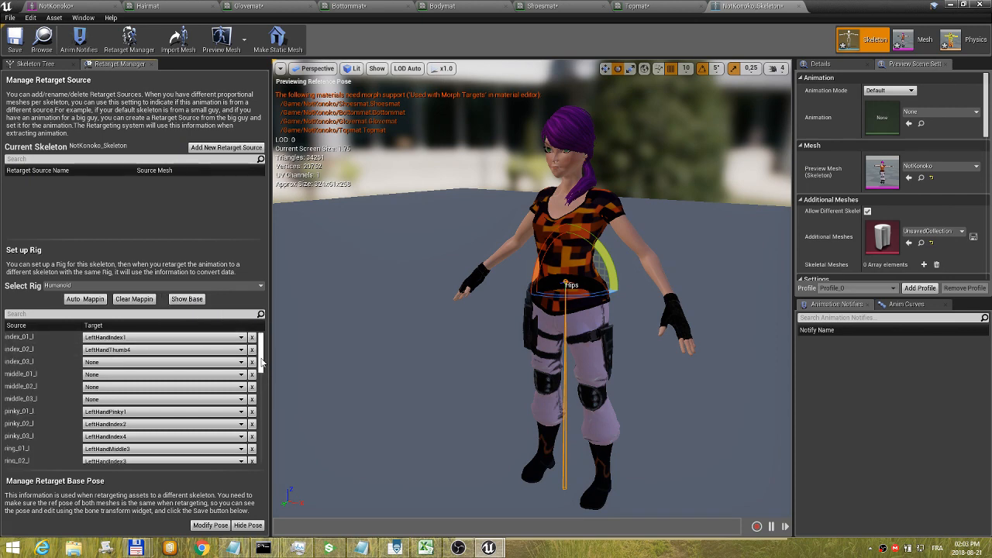
drag(262, 361, 267, 457)
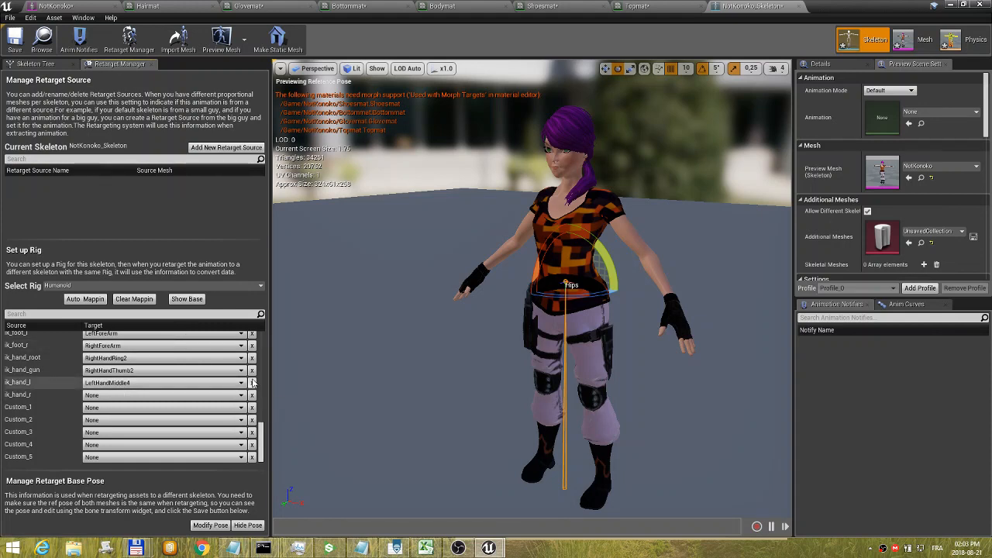
click(252, 371)
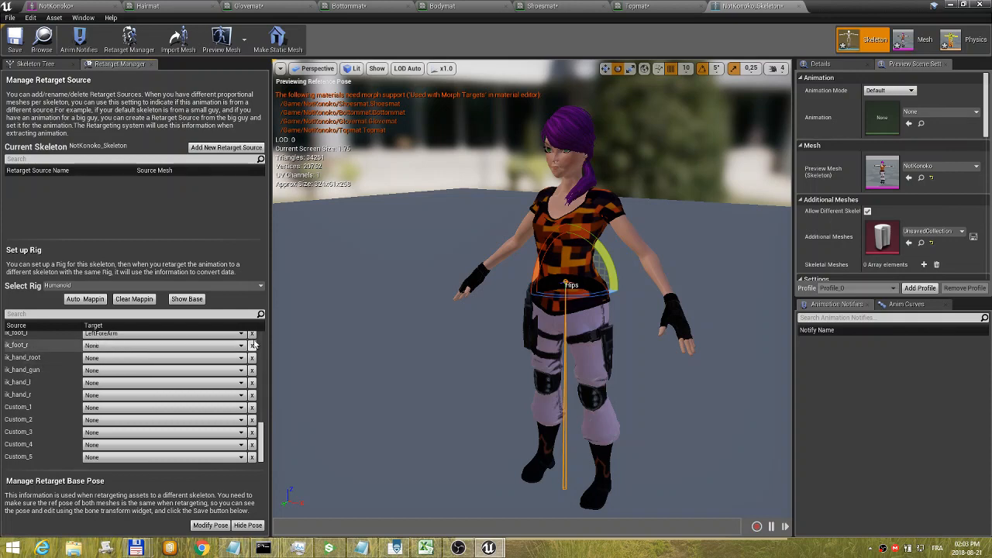
click(252, 334)
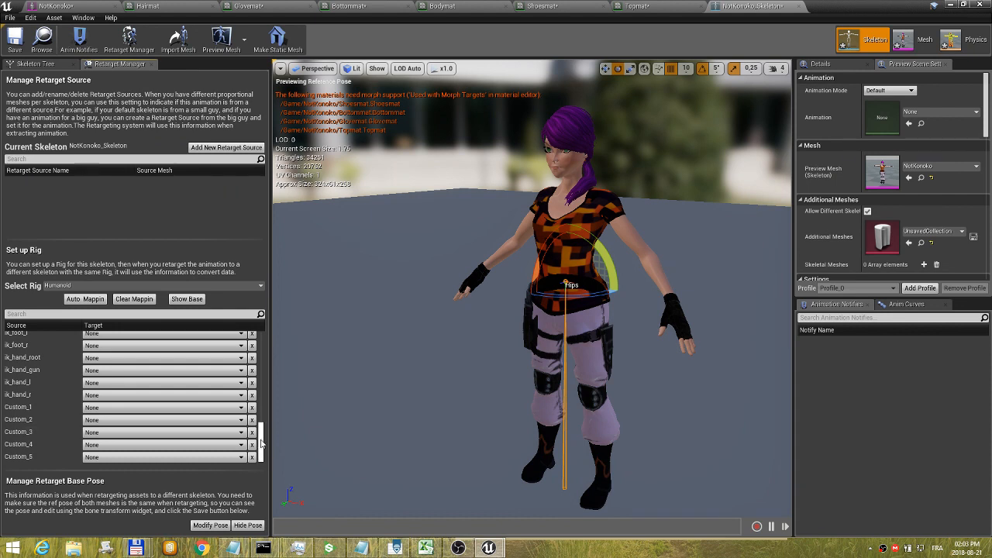
- Clear the mappings of calf_twist_01_r and thigh_twist_01_l
scroll(260, 440, up, 3)
scroll(260, 435, up, 1)
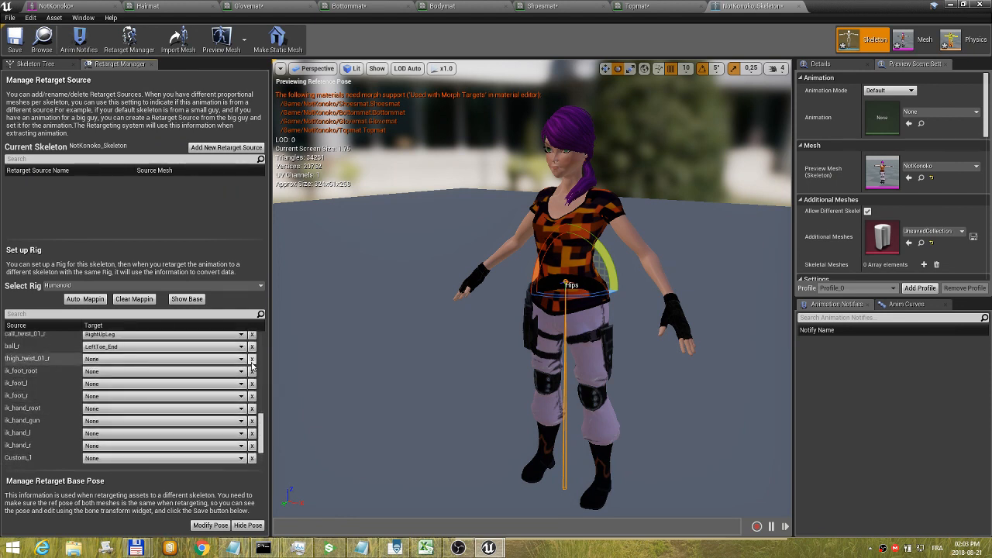
scroll(262, 426, up, 5)
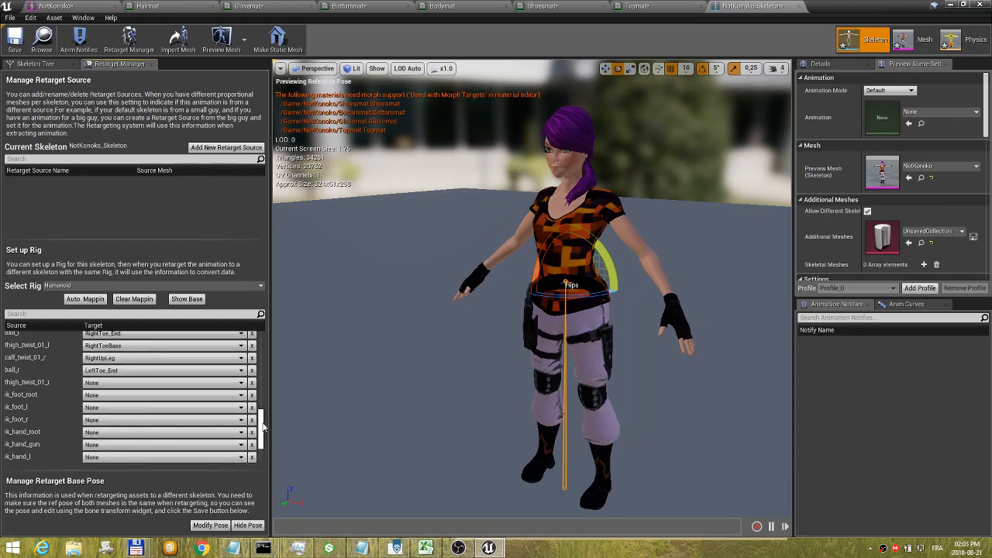
click(251, 390)
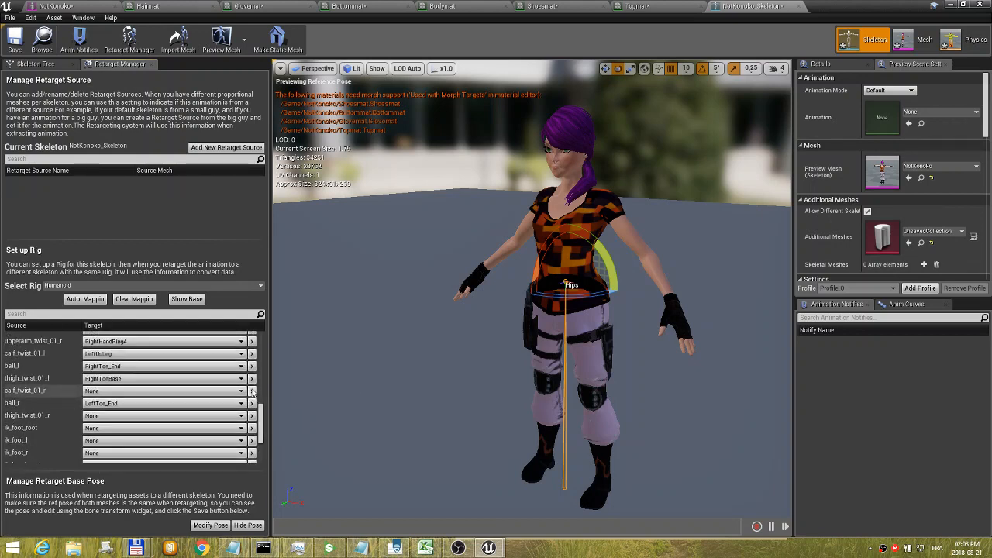
click(251, 378)
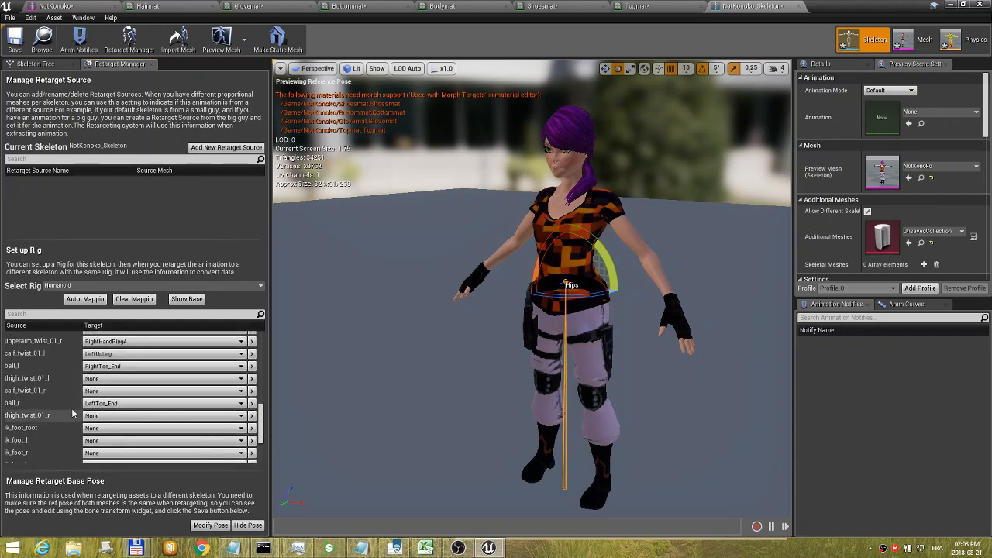
- Map ball_r to RightToeBase and ball_l to LeftToeBase
click(241, 404)
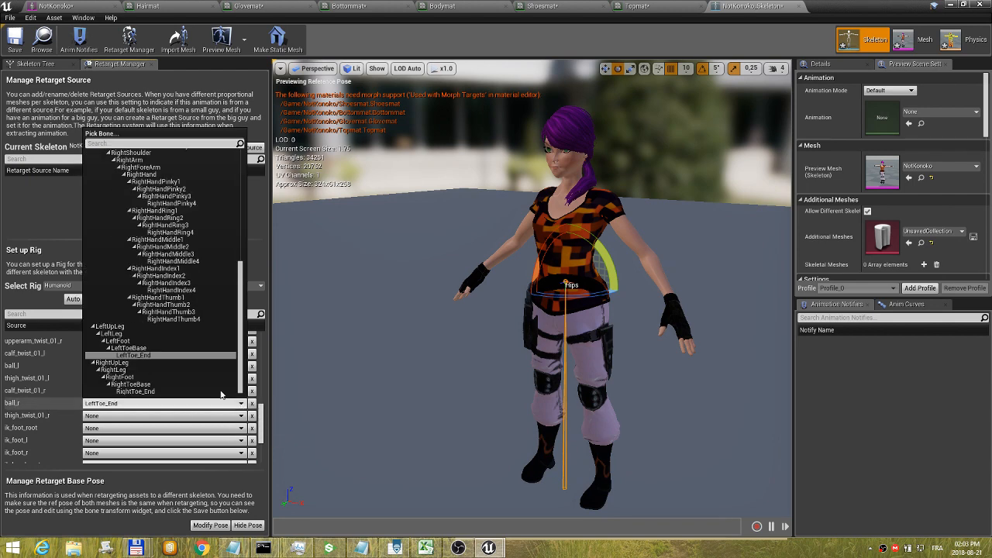
click(129, 384)
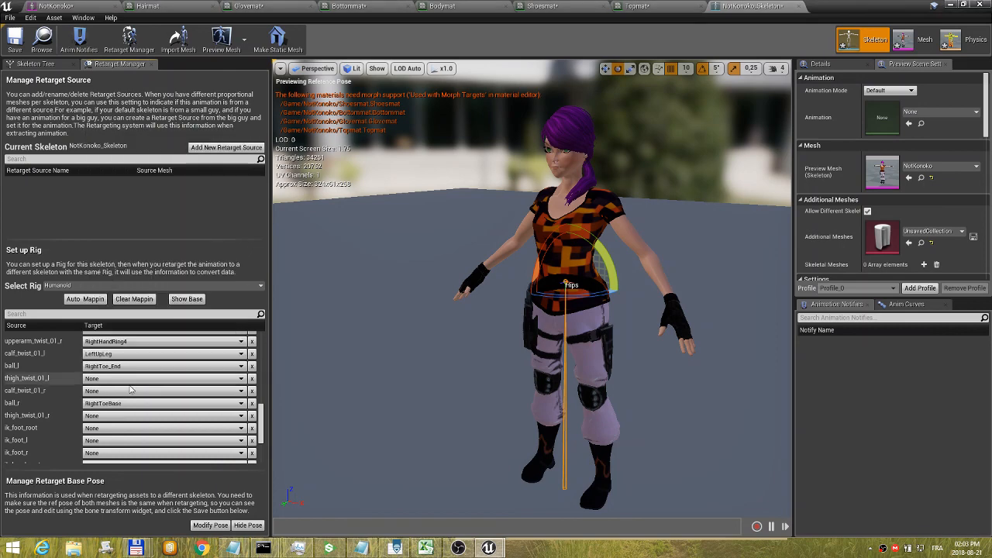
click(241, 366)
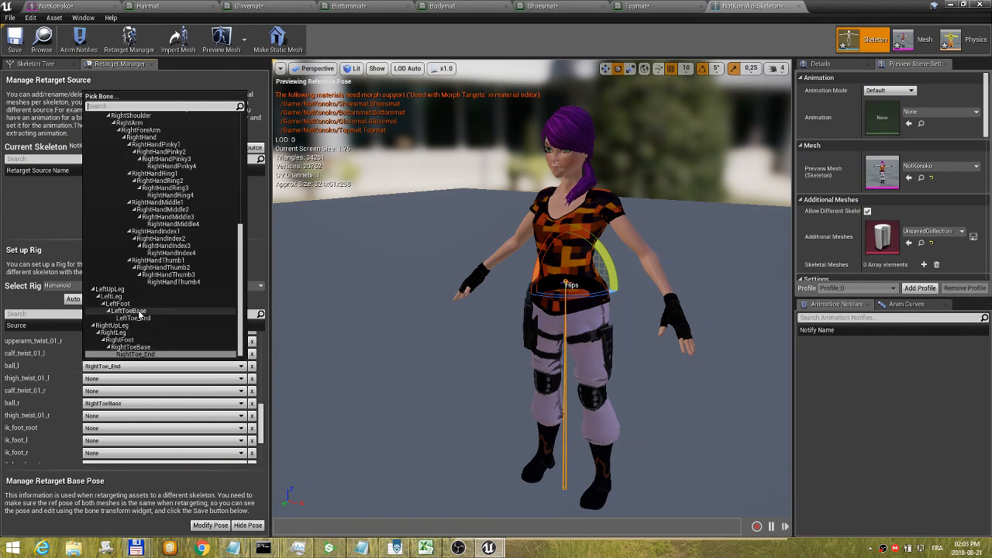
click(137, 311)
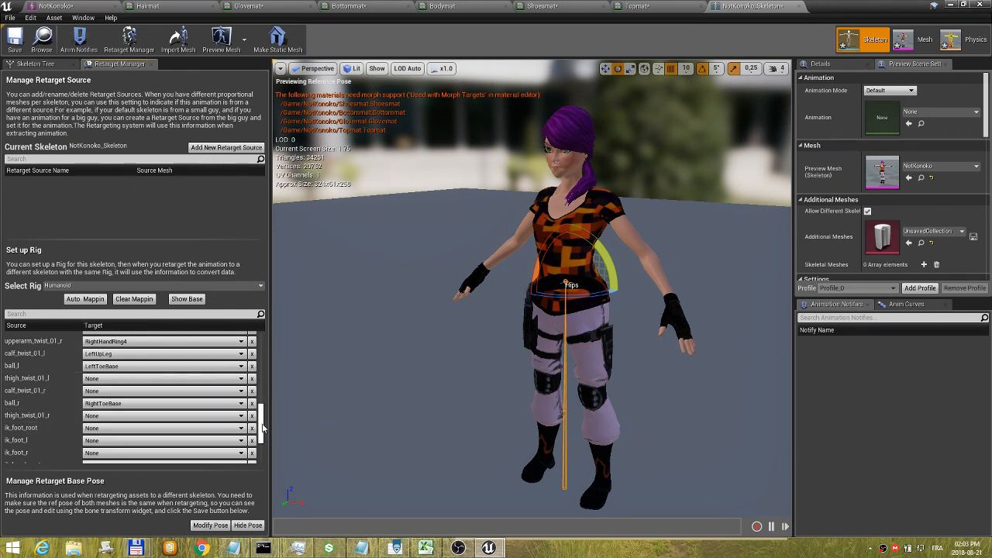
- Clear the mappings of upperarm_twist_01_r and calf_twist_01_l
scroll(261, 423, up, 1)
click(251, 365)
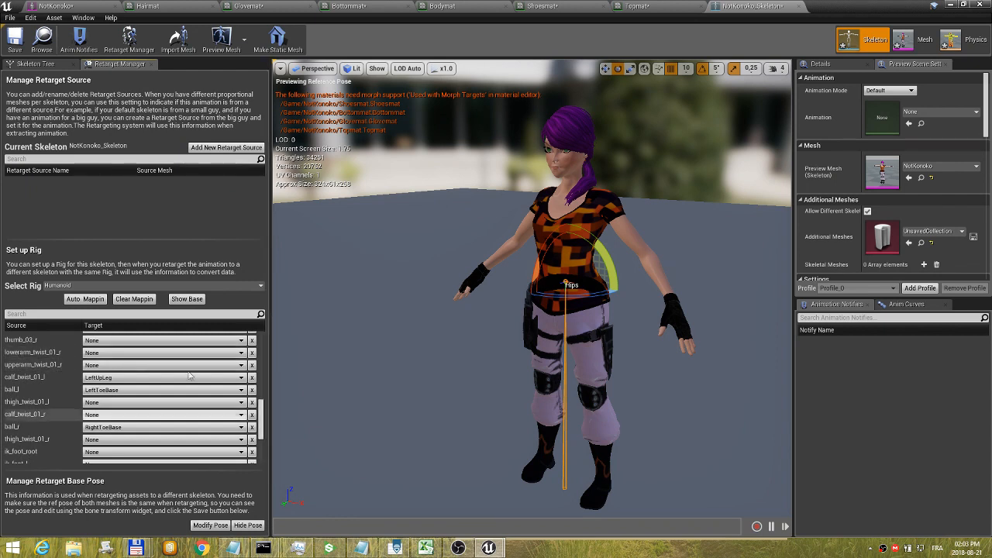
click(252, 379)
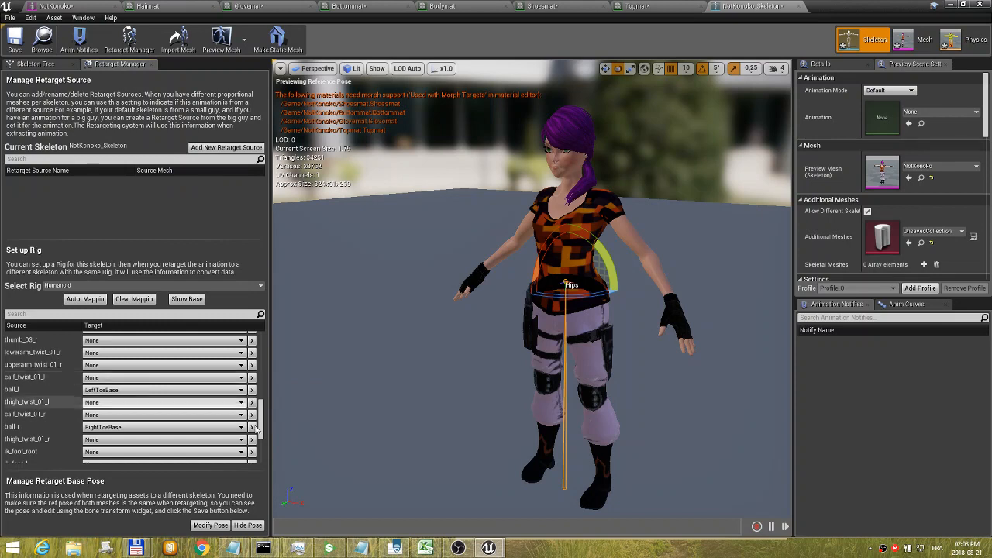
- Map thumb_03_r to RightHandThumb3 and thumb_02_r to RightHandThumb2
scroll(261, 421, up, 2)
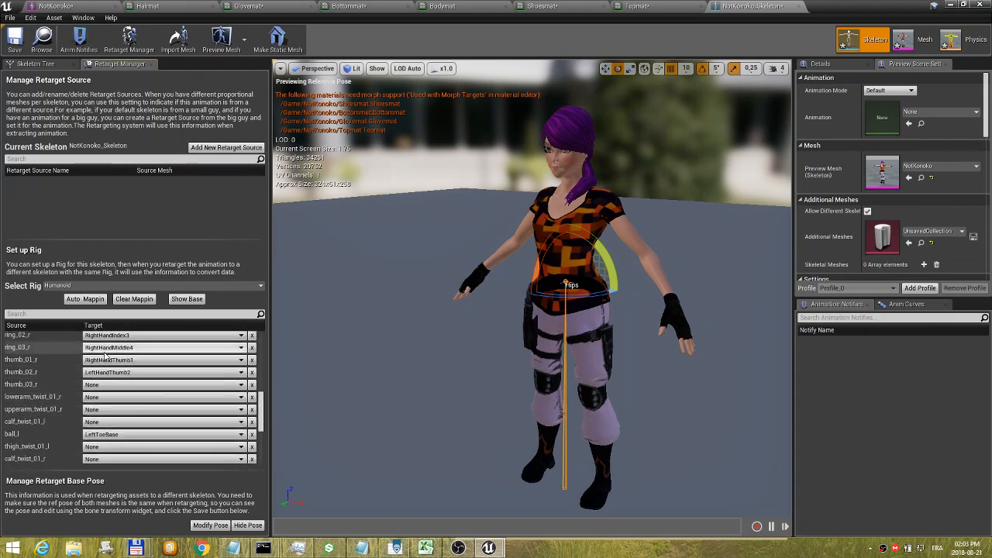
click(217, 385)
drag(236, 265, 250, 366)
click(184, 312)
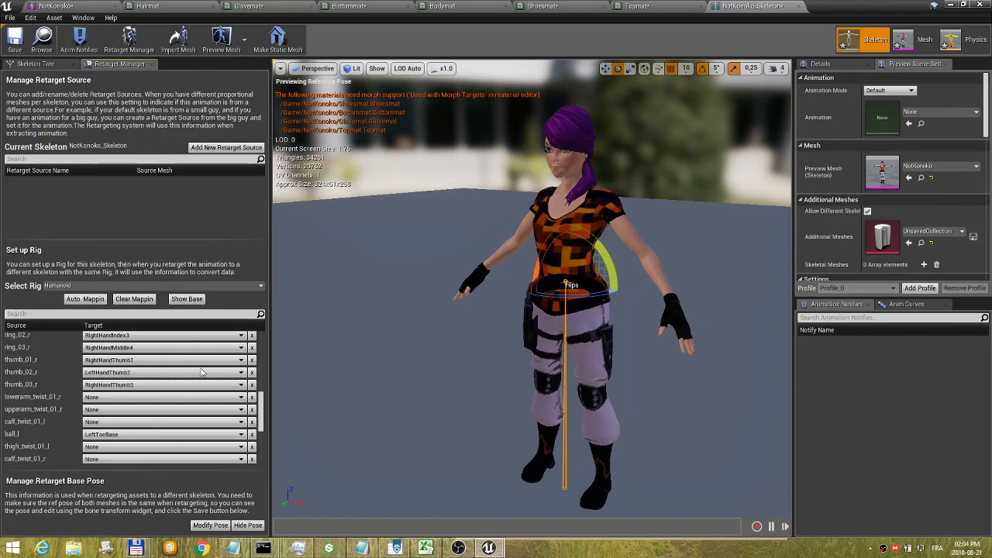
click(241, 373)
drag(244, 250, 249, 347)
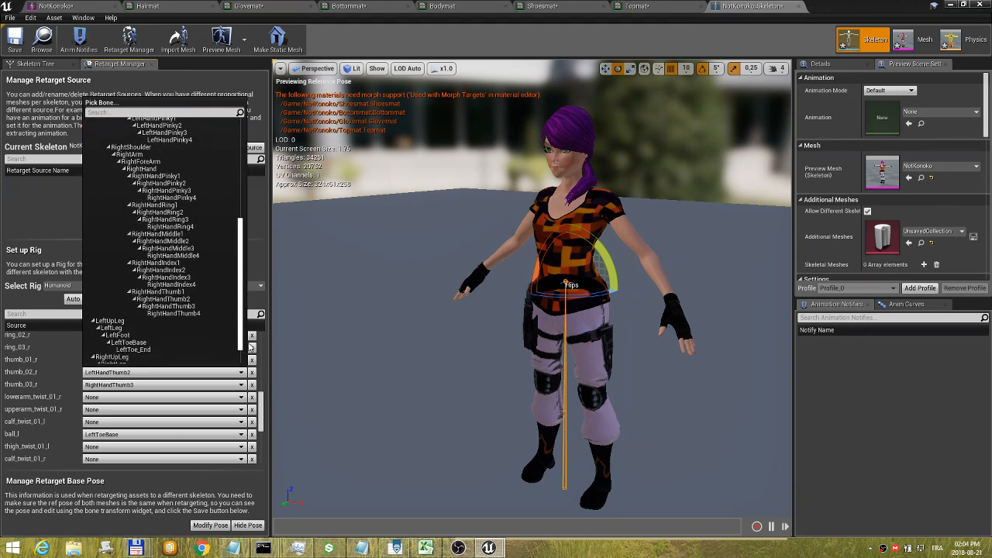
click(177, 301)
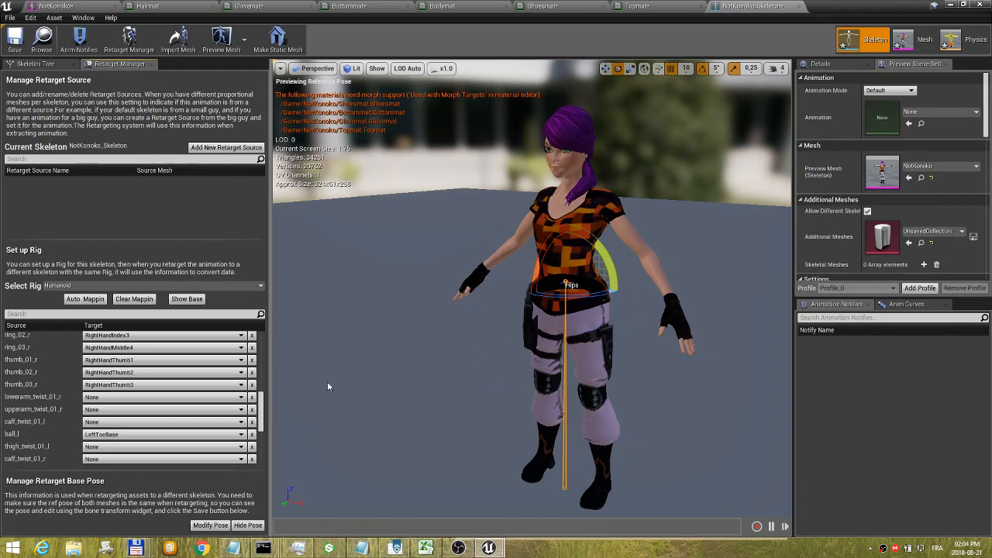
- Review the advanced bone mappings for the fingers, thumbs, twist bones, balls of the feet, IK bones and custom bones
drag(261, 416, 263, 411)
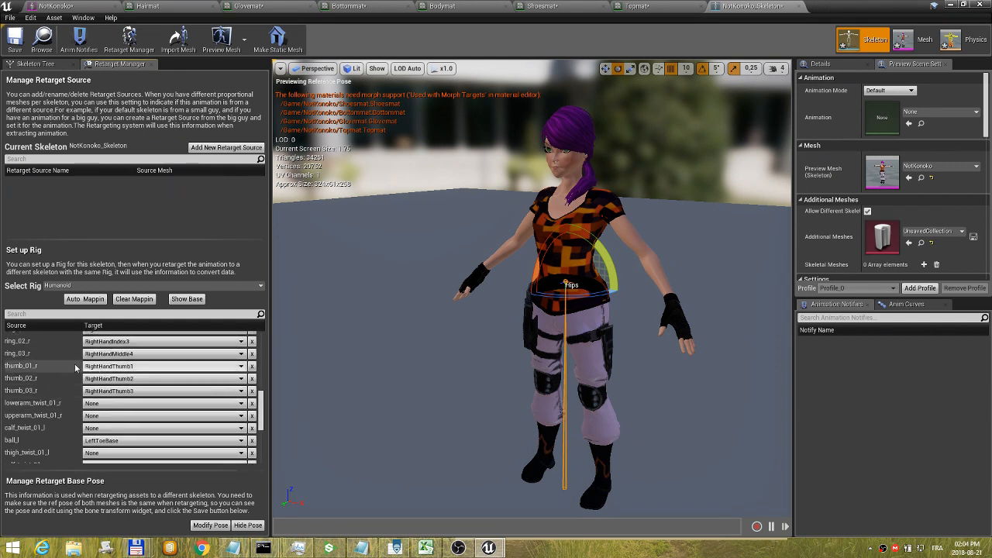
click(20, 379)
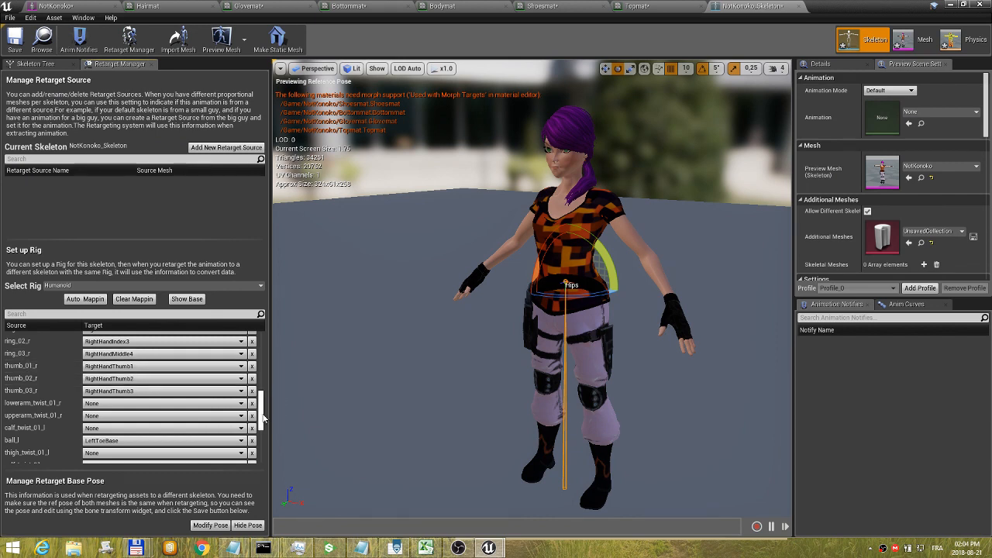
scroll(263, 418, up, 3)
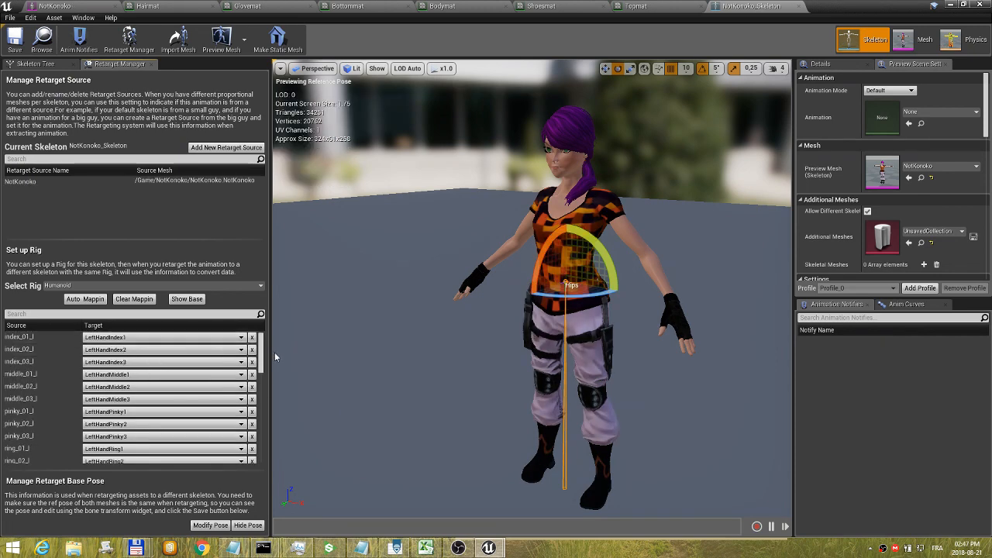
drag(261, 355, 261, 354)
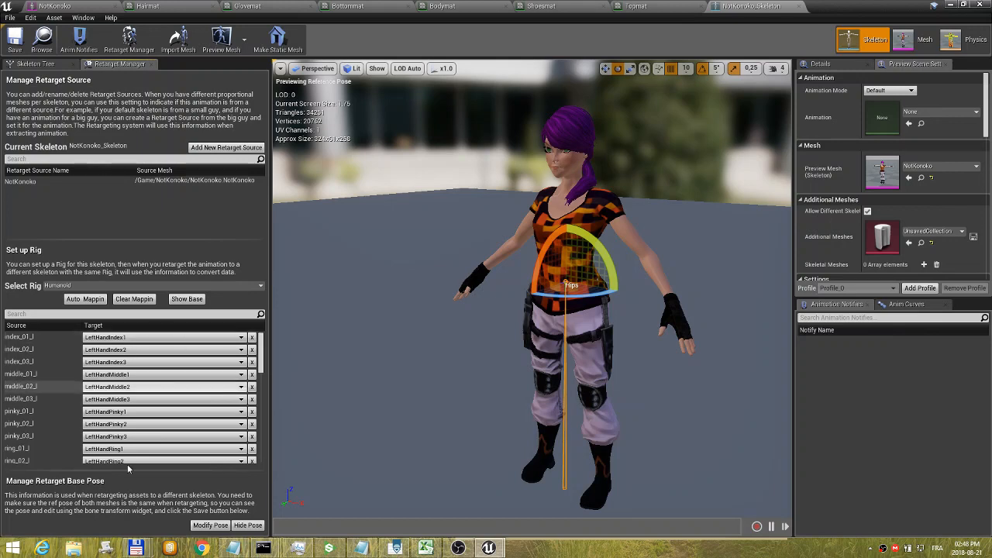
drag(262, 355, 272, 447)
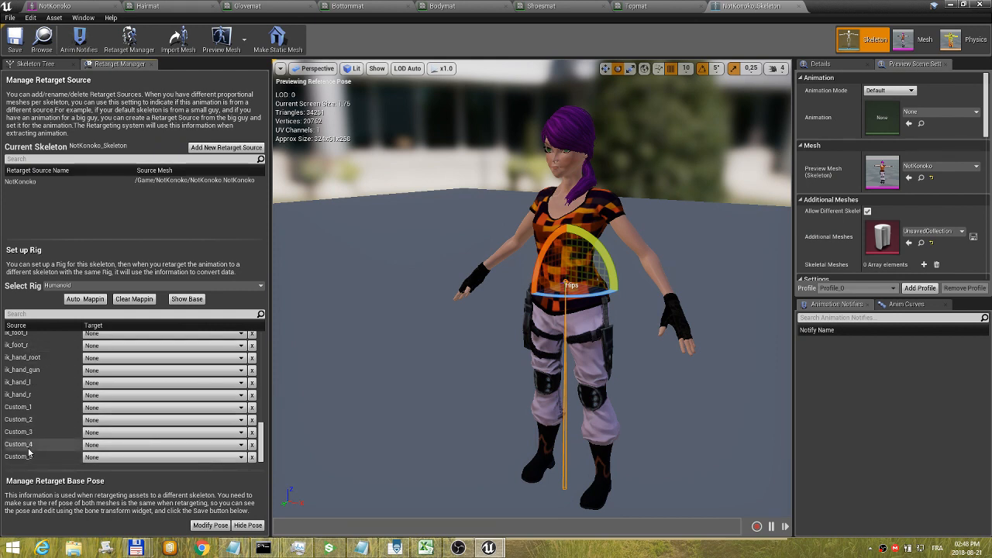
drag(266, 444, 262, 421)
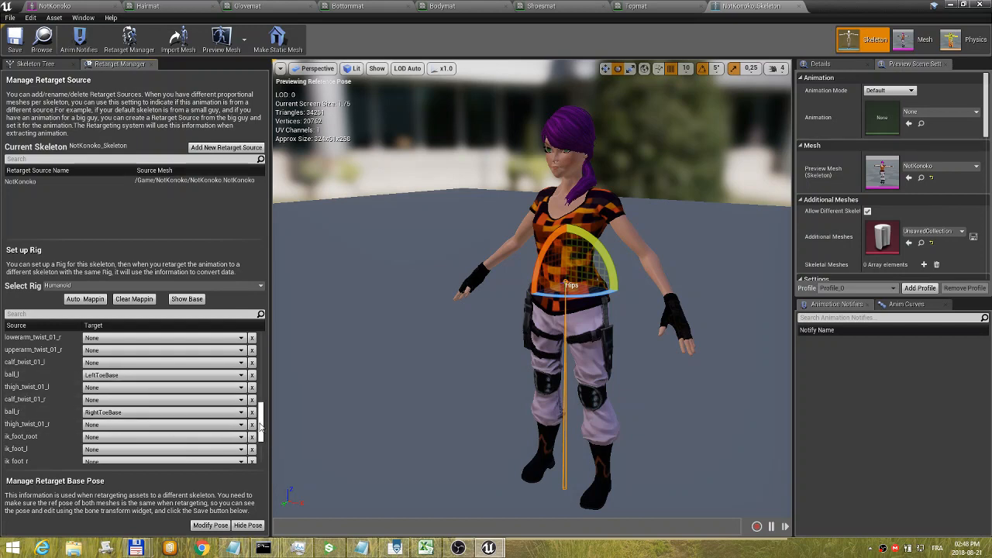
drag(260, 424, 260, 349)
scroll(54, 417, down, 5)
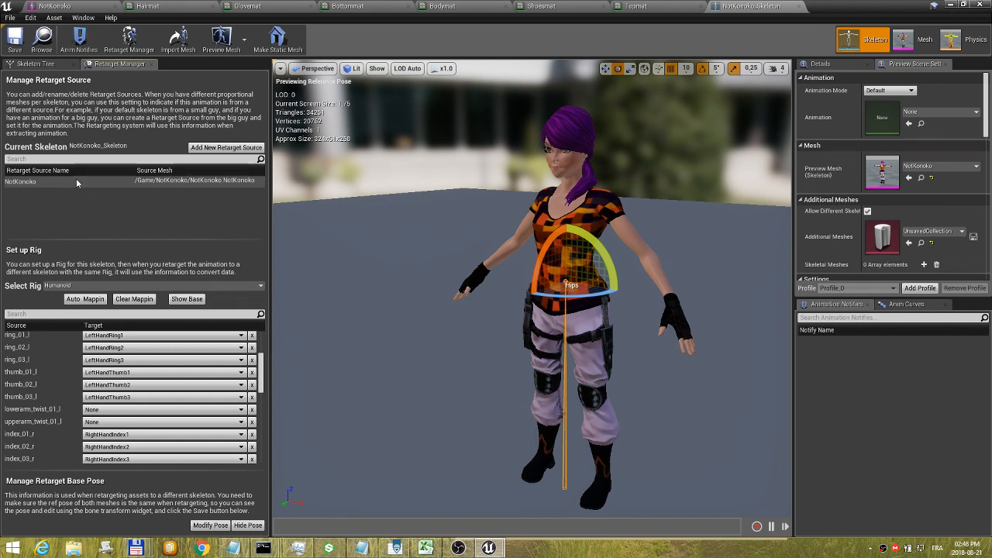
- Start adding a retarget source without choosing another mesh, and save the NotKonoko skeleton
click(219, 148)
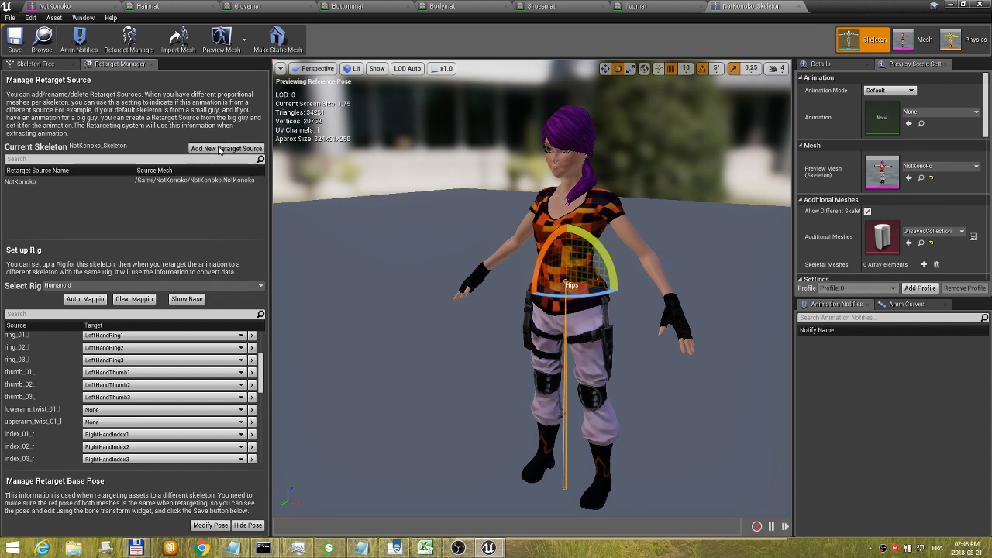
click(239, 175)
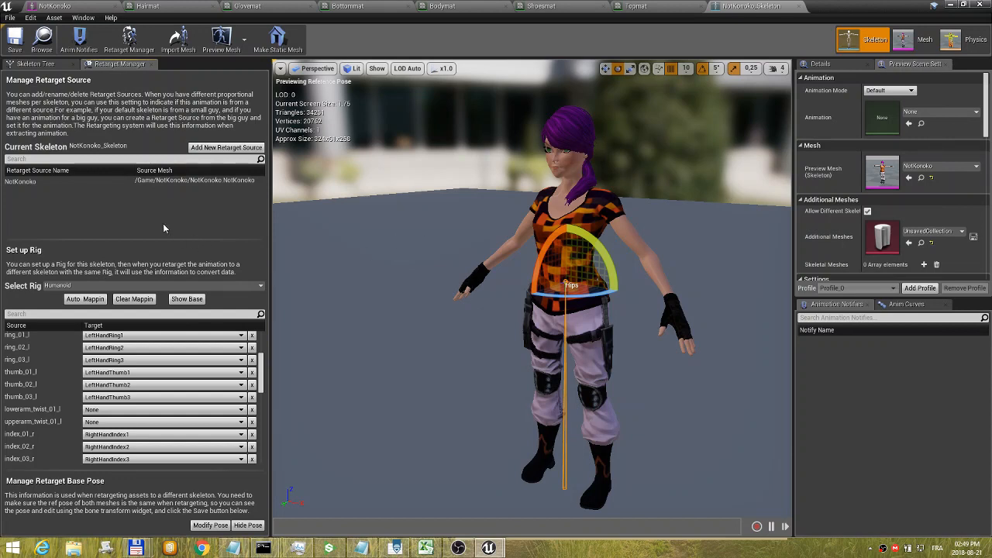
click(14, 37)
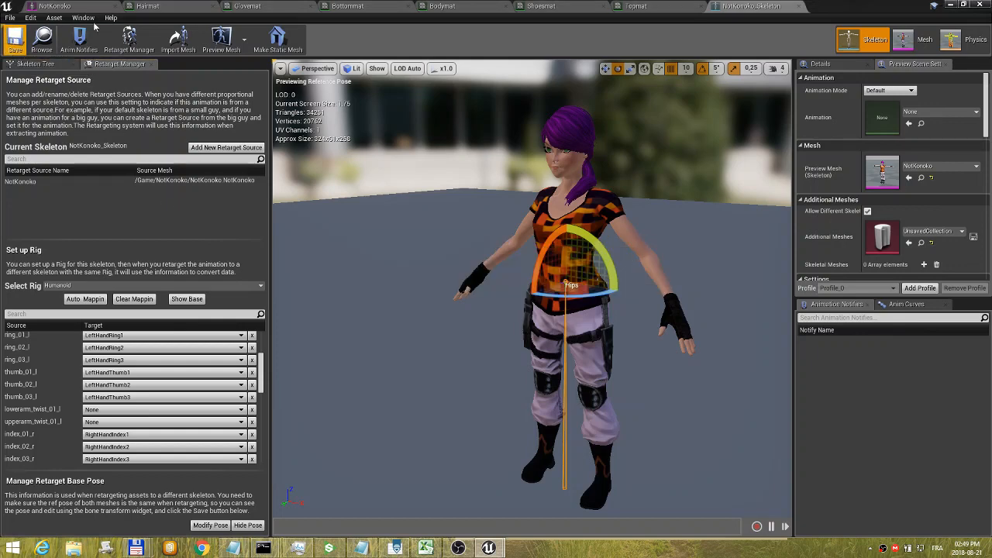
- Check the Two Sided option in Hairmat by switching it off and back on, and compare it with Bodymat's settings
click(161, 6)
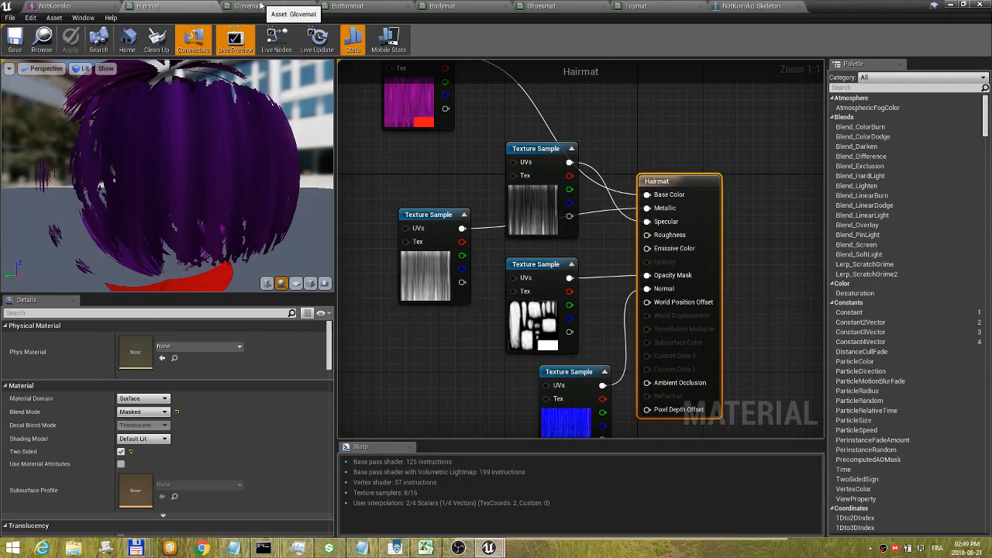
scroll(326, 355, down, 3)
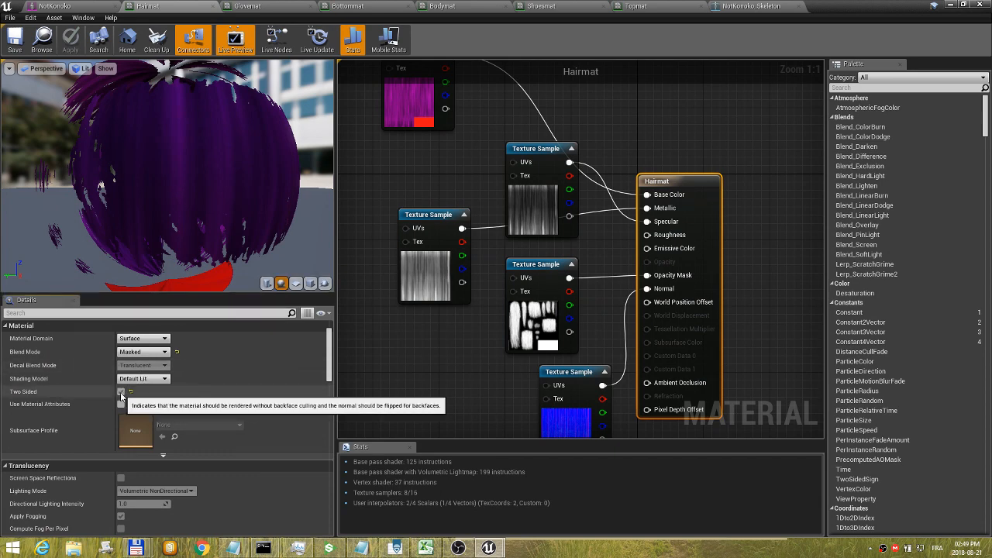
click(121, 393)
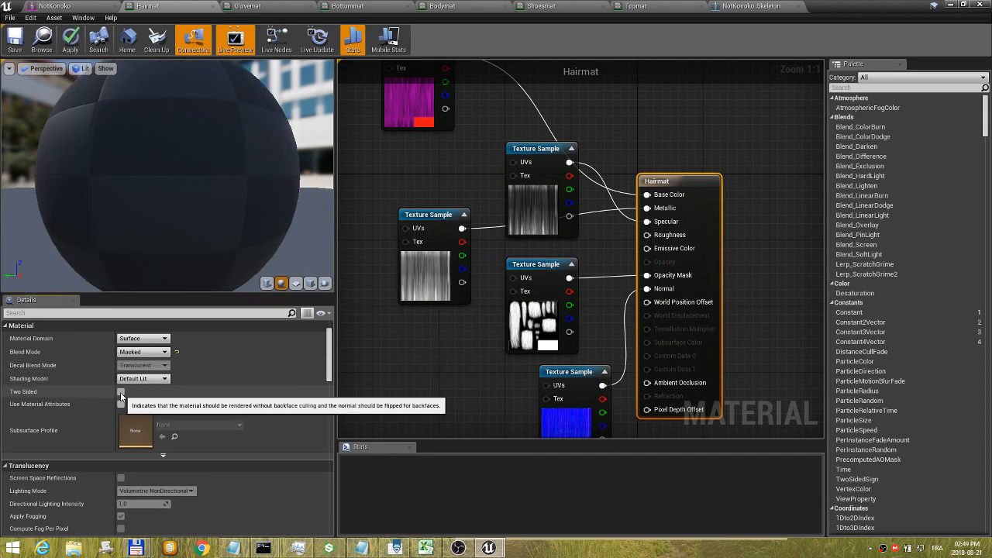
click(121, 393)
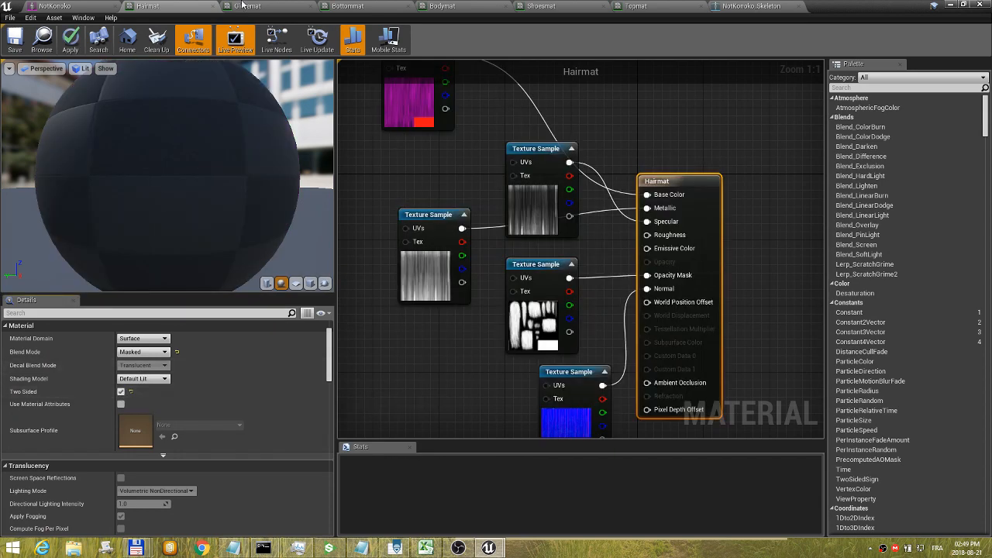
click(454, 9)
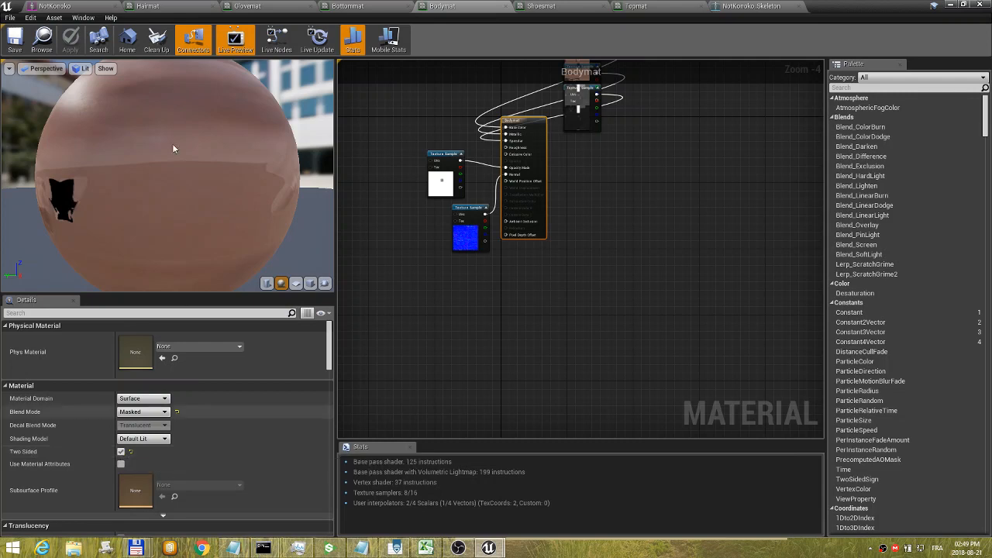
click(146, 7)
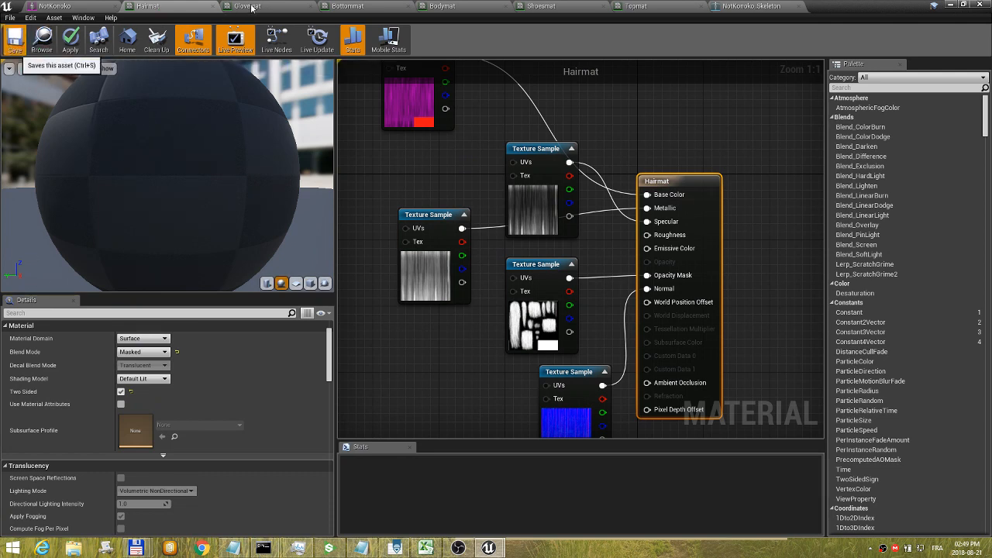
- Save the Hairmat material with its changes applied and bring up the MyProject4 editor window
key(ctrl+s)
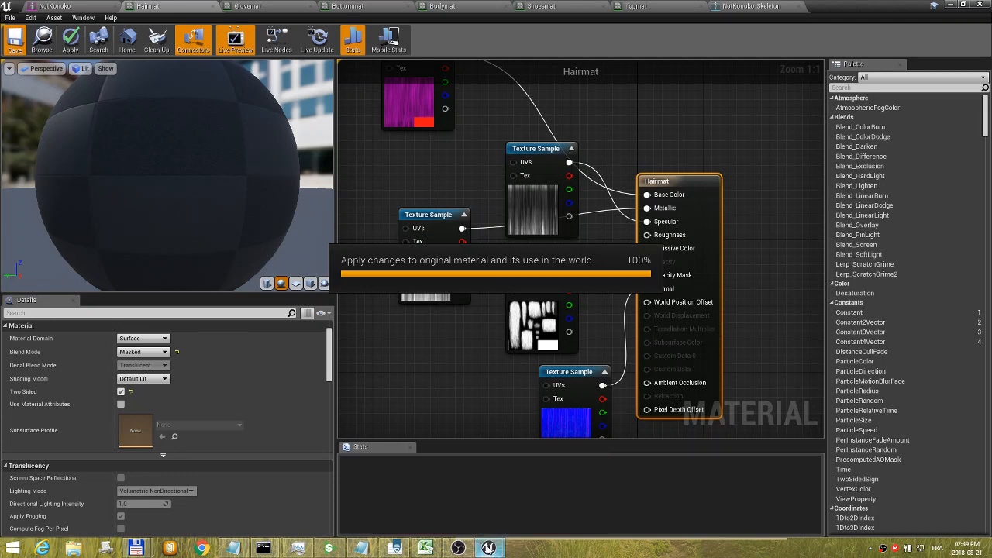
mouse_move(488, 547)
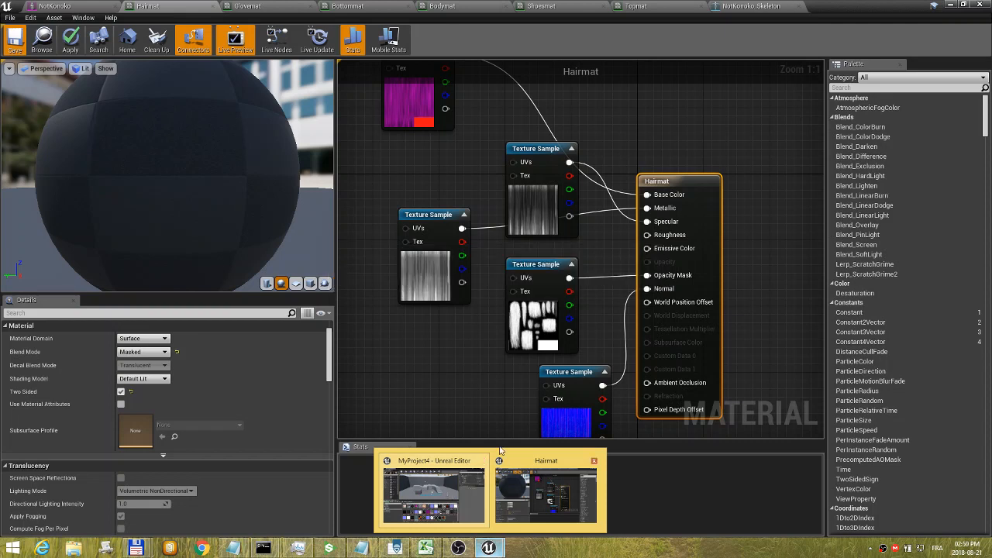
key(ctrl+s)
click(448, 493)
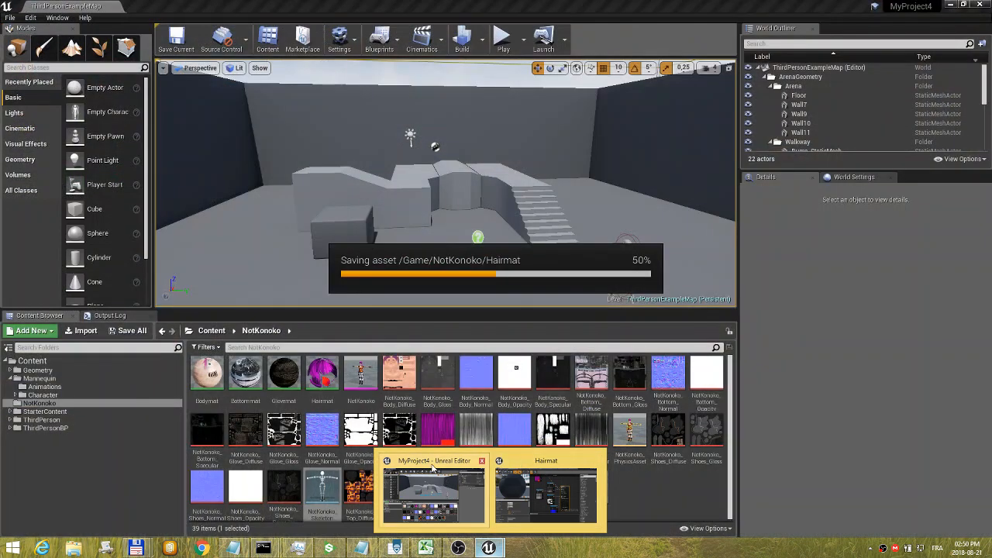
click(432, 469)
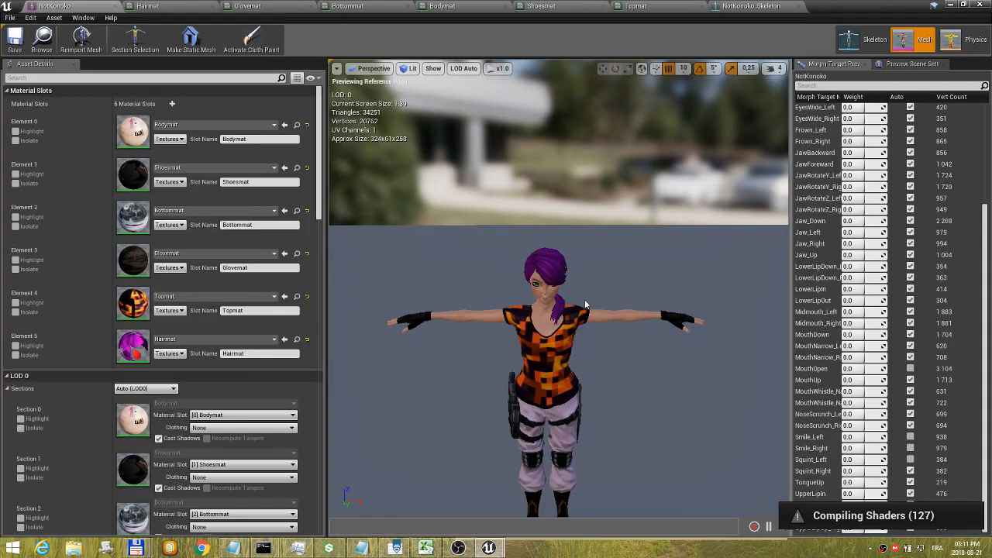
- Examine the NotKonoko mesh in the preview, from the full body to close views of the face, ponytail and top of the hair
middle_drag(607, 355, 552, 345)
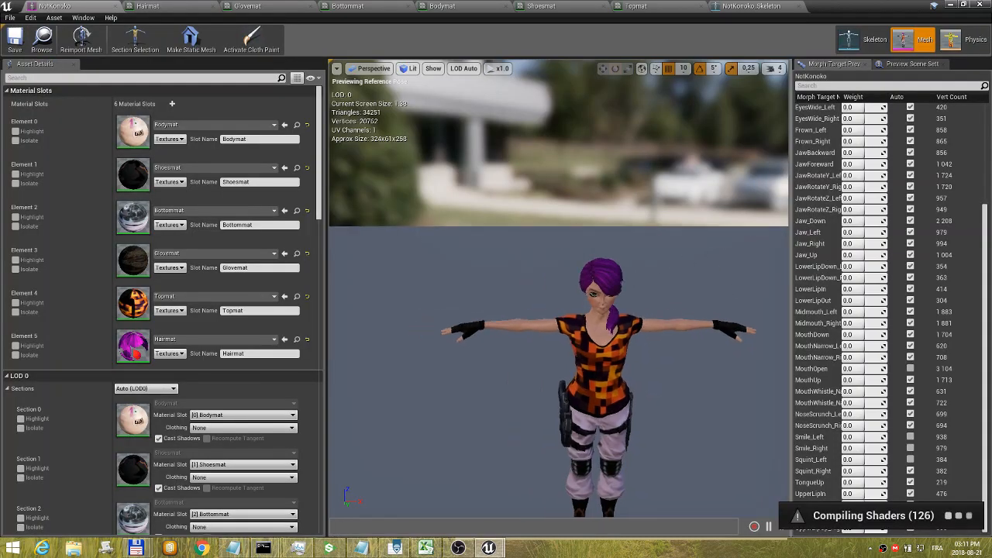
middle_drag(656, 371, 648, 365)
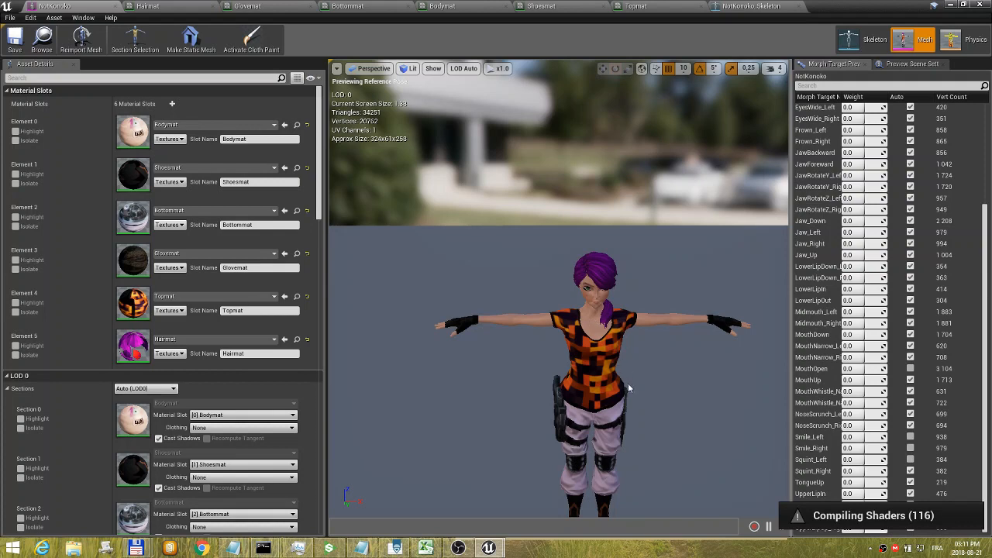
middle_drag(642, 389, 634, 370)
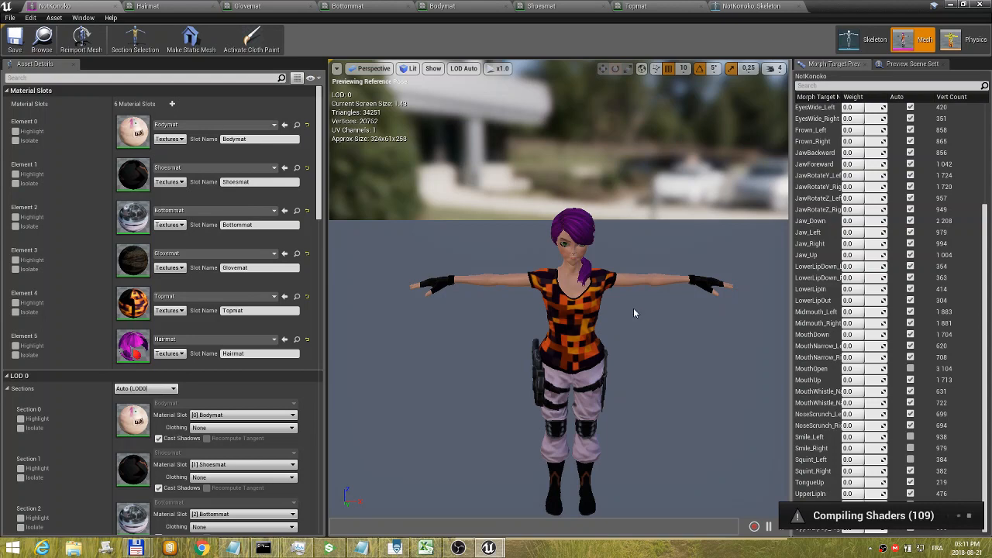
scroll(633, 307, up, 3)
middle_drag(674, 214, 705, 197)
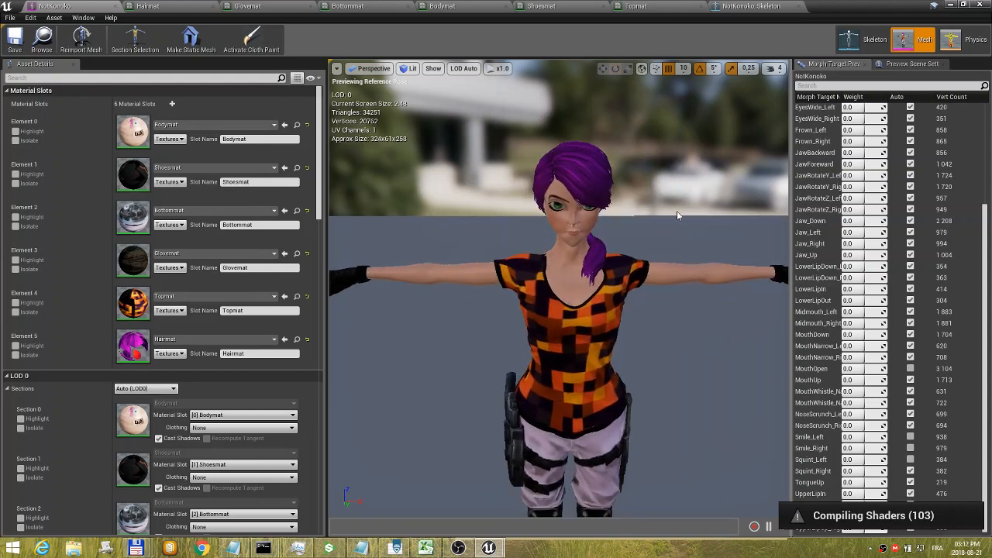
scroll(676, 211, up, 5)
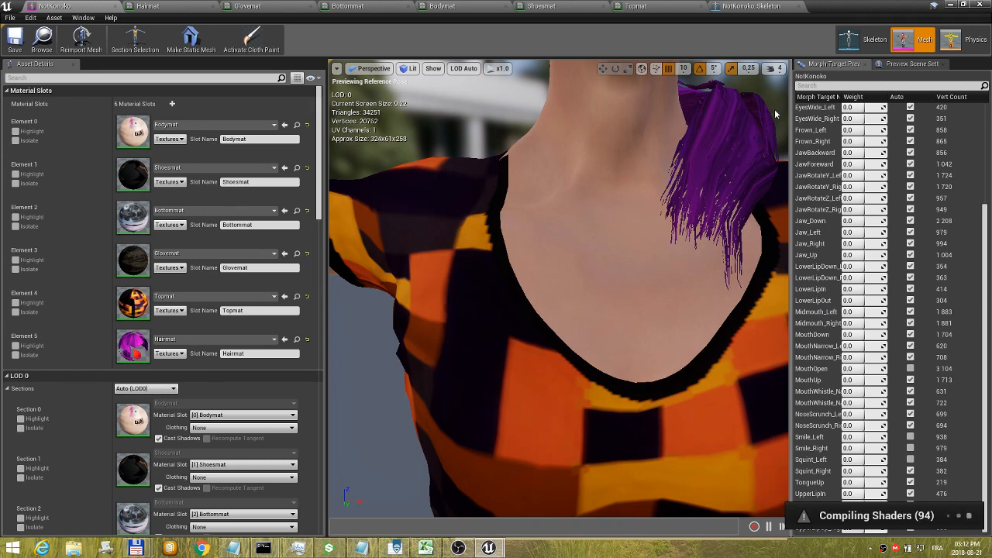
middle_drag(677, 210, 618, 121)
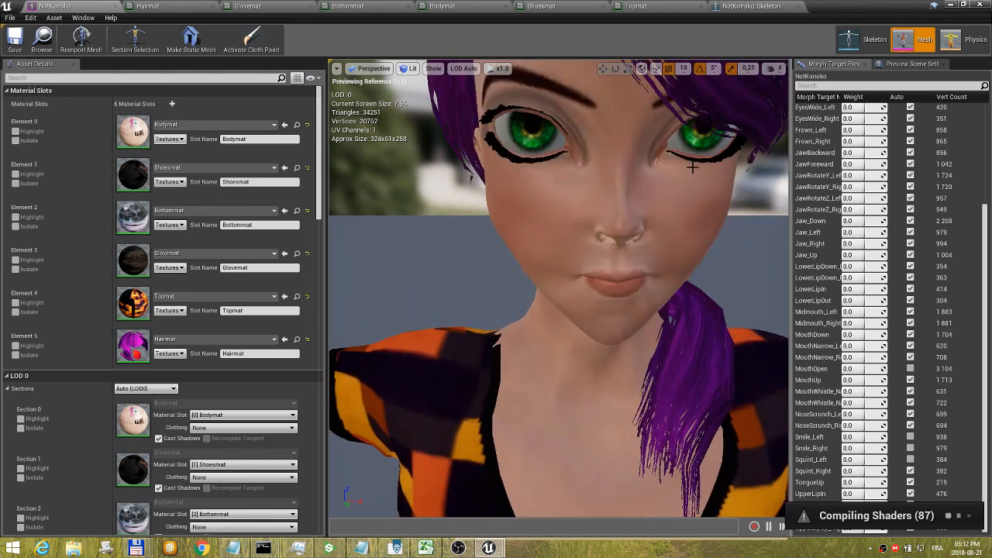
middle_drag(762, 226, 763, 139)
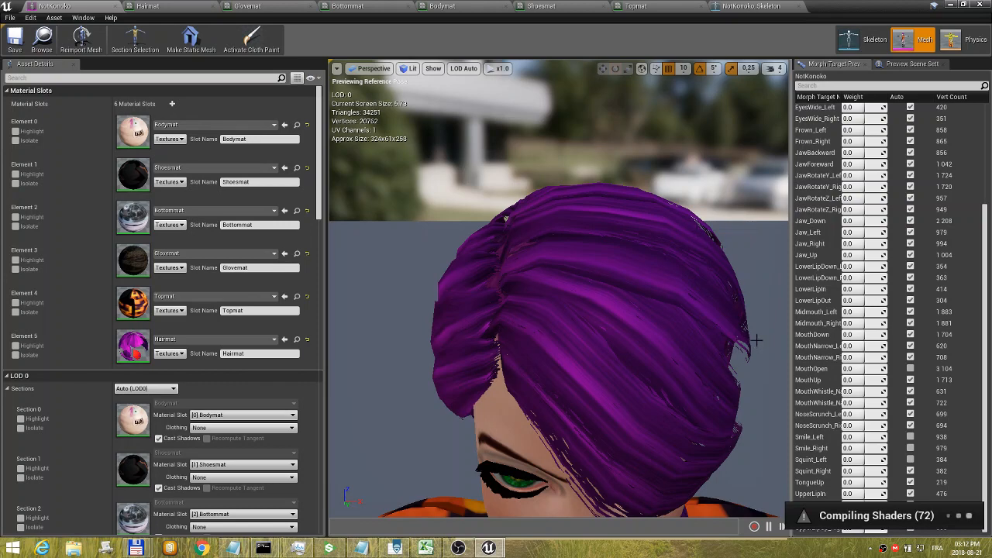
drag(757, 343, 729, 223)
middle_drag(758, 343, 759, 449)
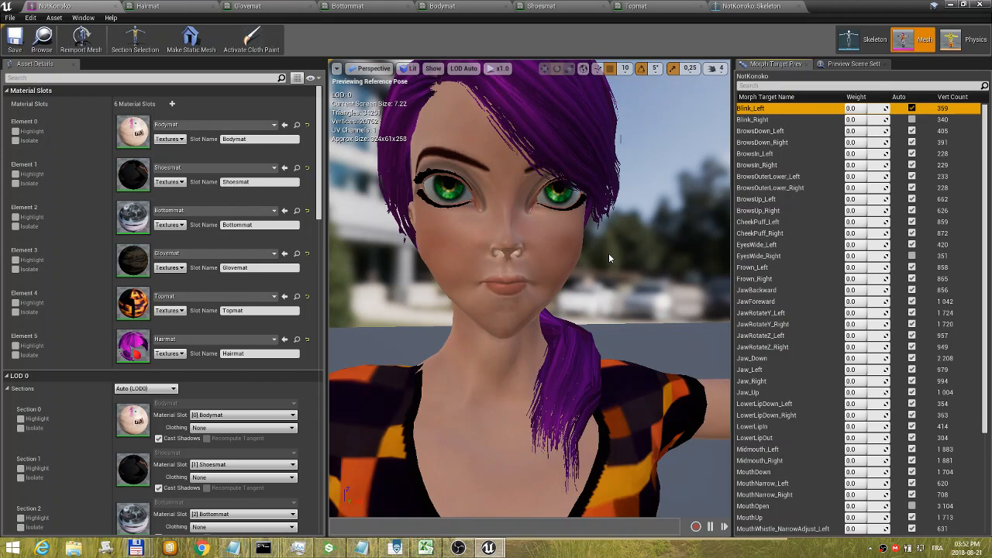
- Test the Blink_Right morph target at weights 1 and 0.5, and reset it to 0
click(772, 121)
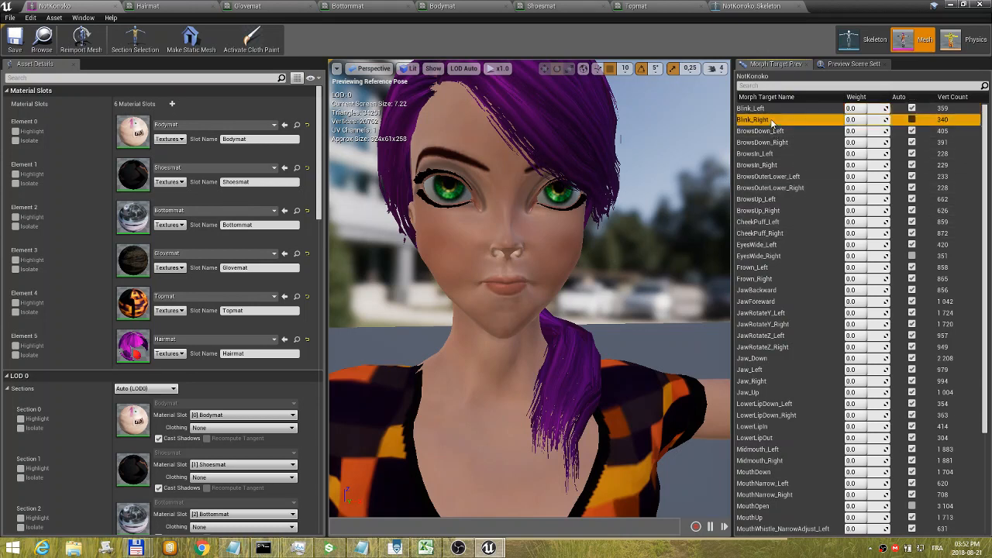
click(773, 132)
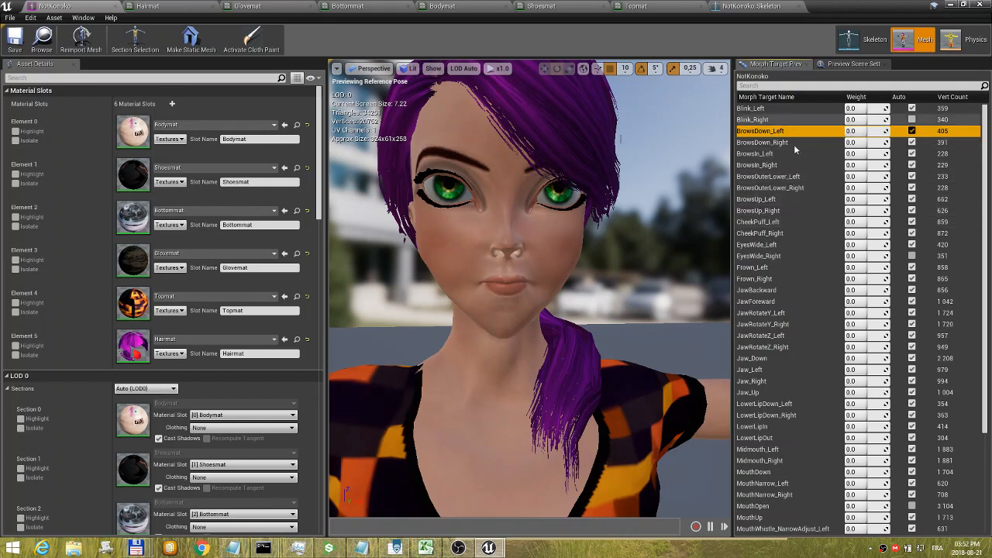
click(765, 120)
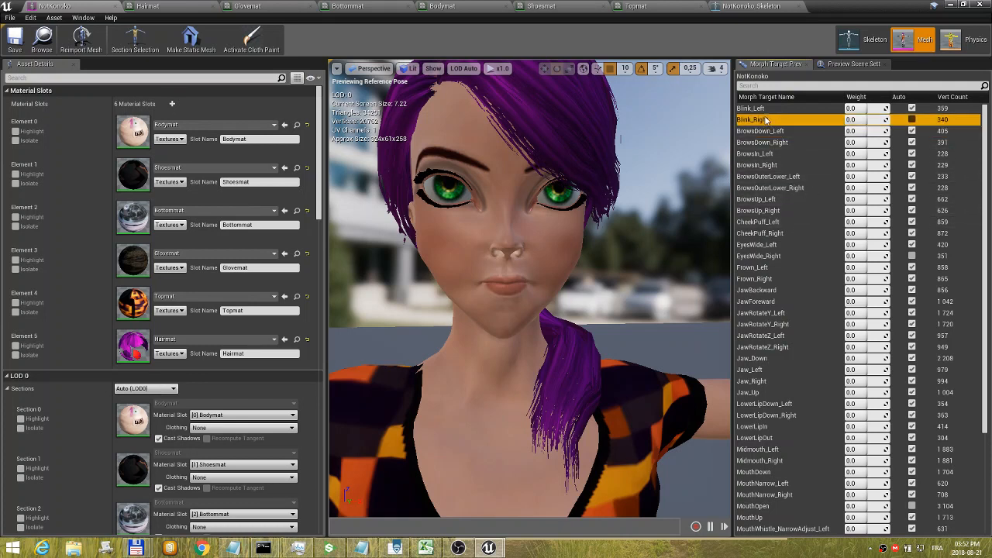
click(857, 119)
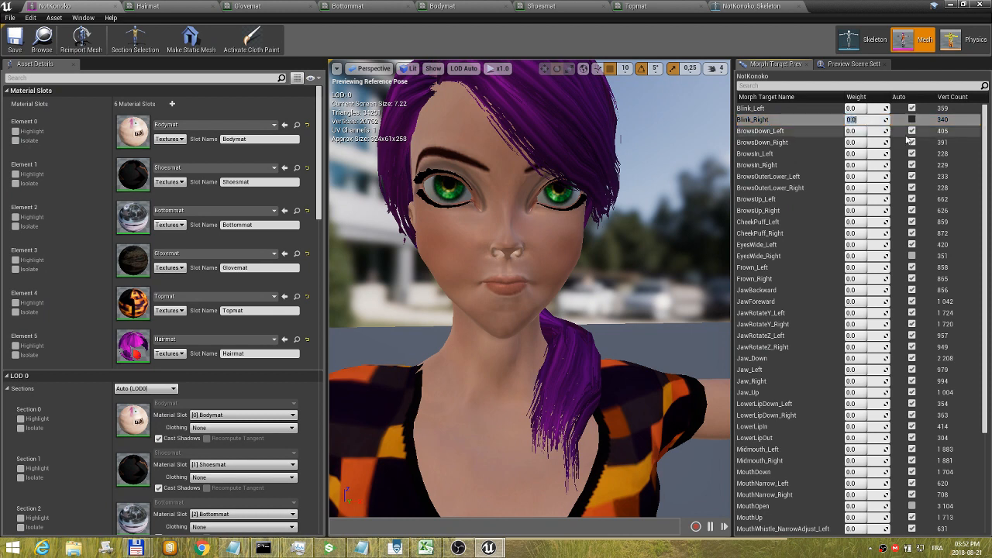
text(1)
key(Return)
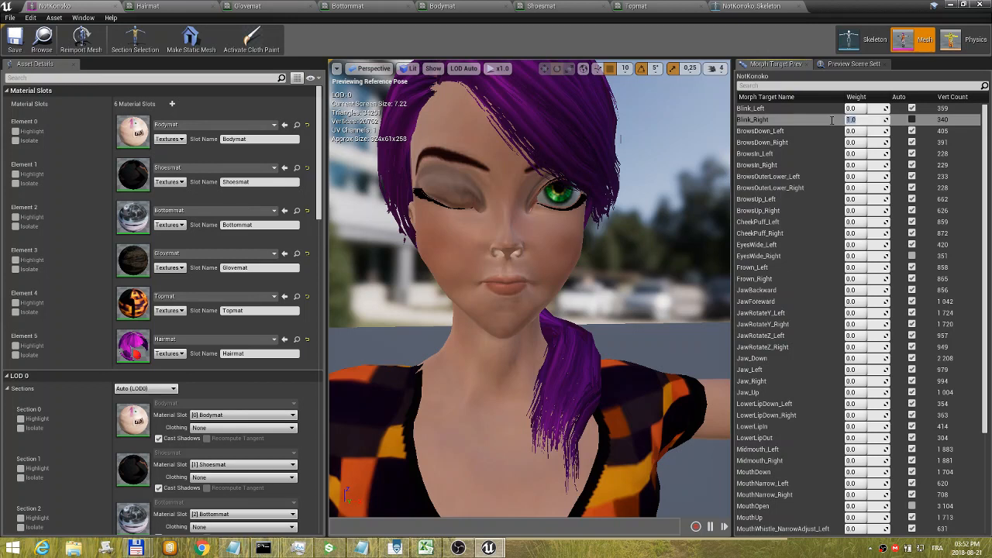
text(0)
key(Return)
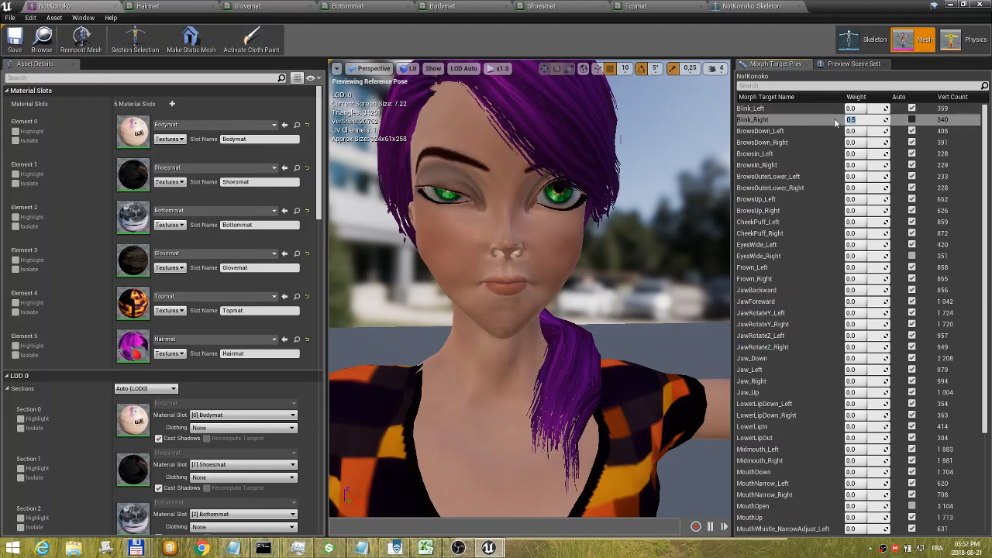
text(0)
key(Return)
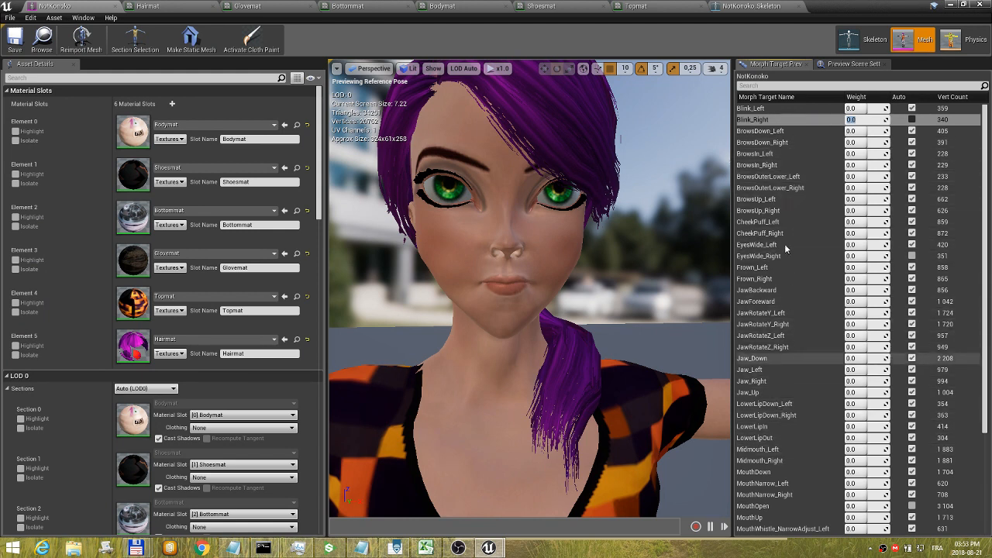
- Test the EyesWide_Right morph target at weight 1 and reset it to 0
click(770, 256)
click(858, 256)
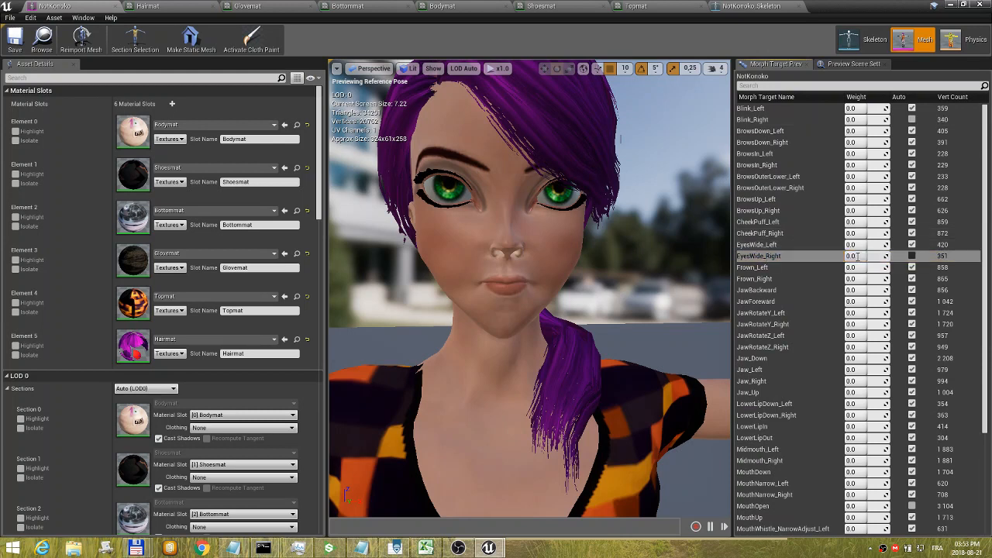
click(858, 255)
text(1)
key(Return)
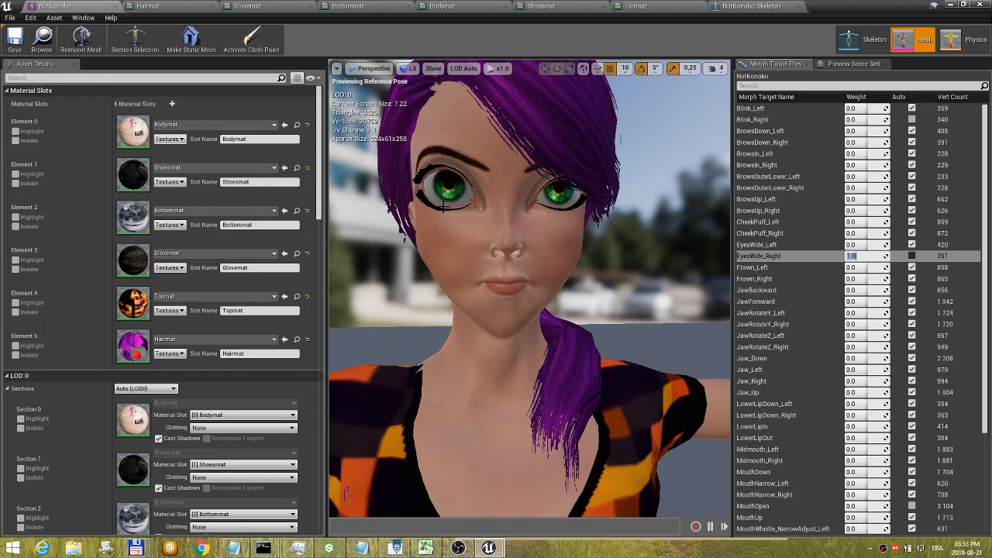
click(856, 256)
drag(857, 255, 842, 259)
text(0)
key(Return)
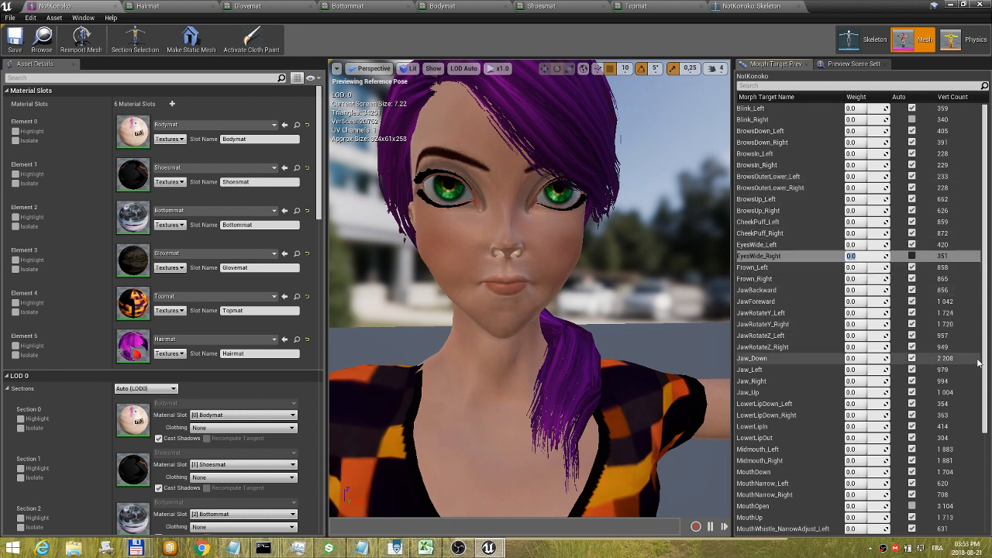
- Test the Squint_Right morph target at weight 1, inspect the eye up close, and reset the weight to 0
drag(986, 365, 988, 439)
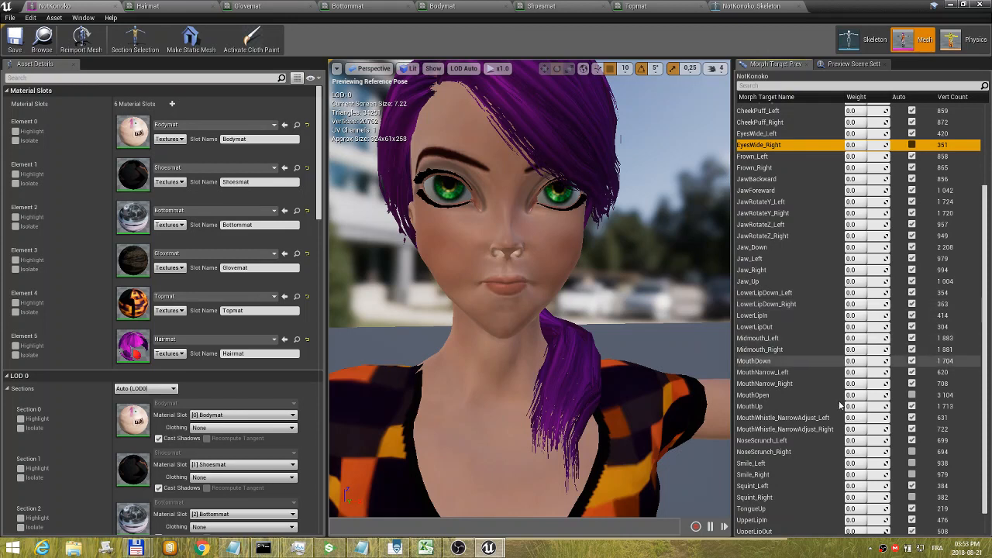
click(850, 498)
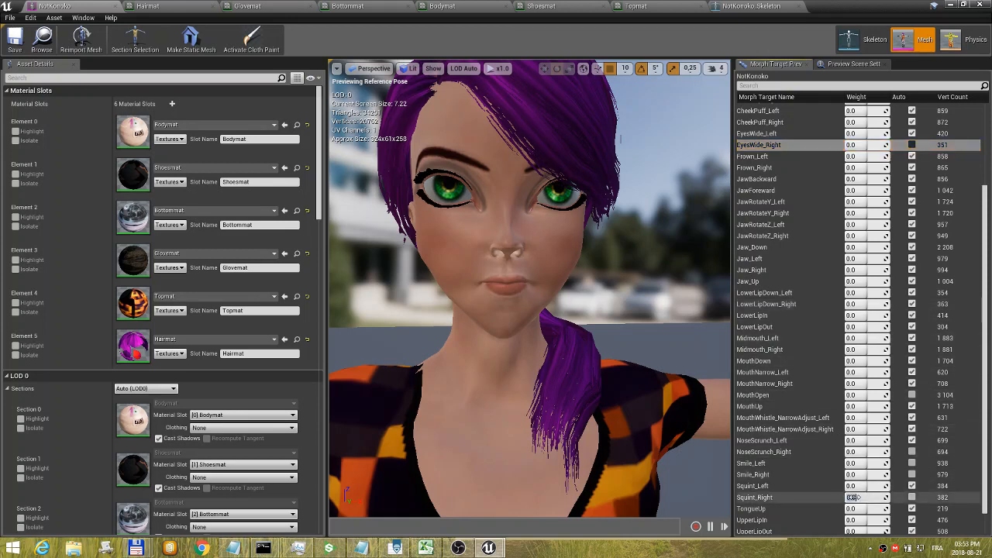
click(796, 500)
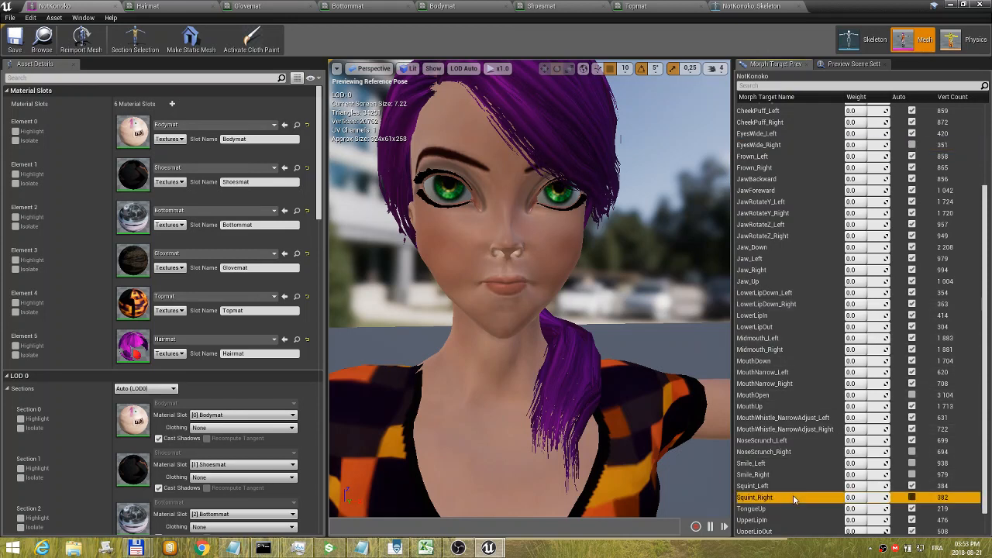
click(855, 497)
text(1)
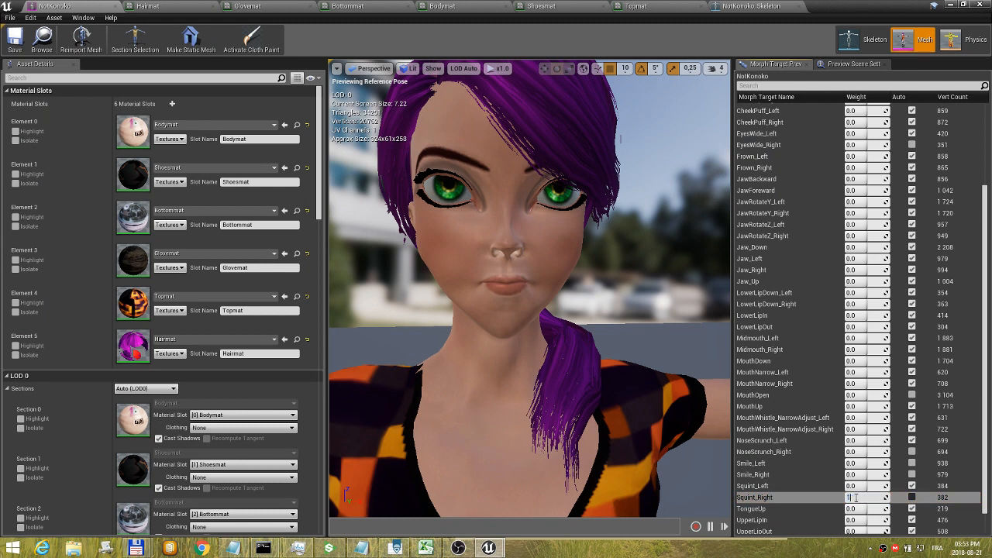
key(Return)
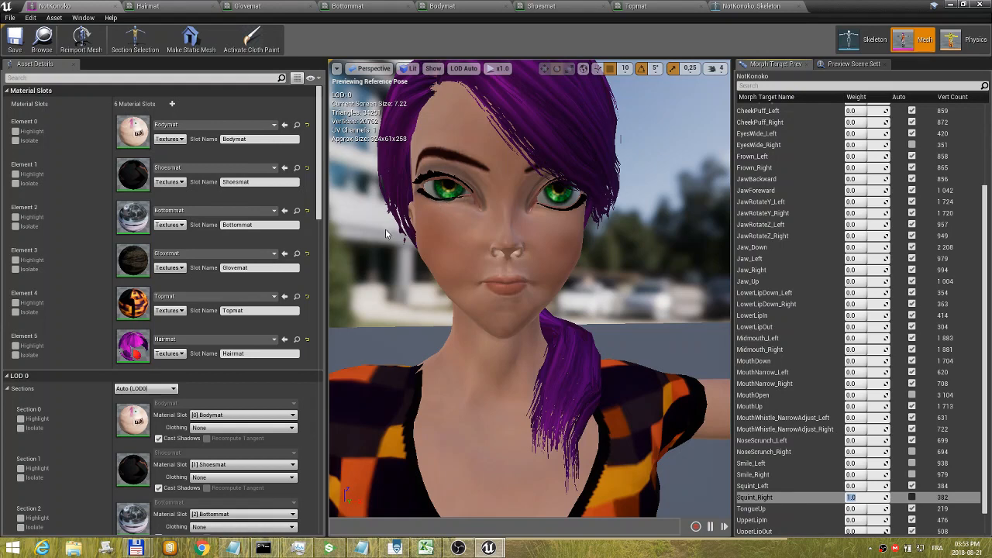
drag(377, 236, 369, 208)
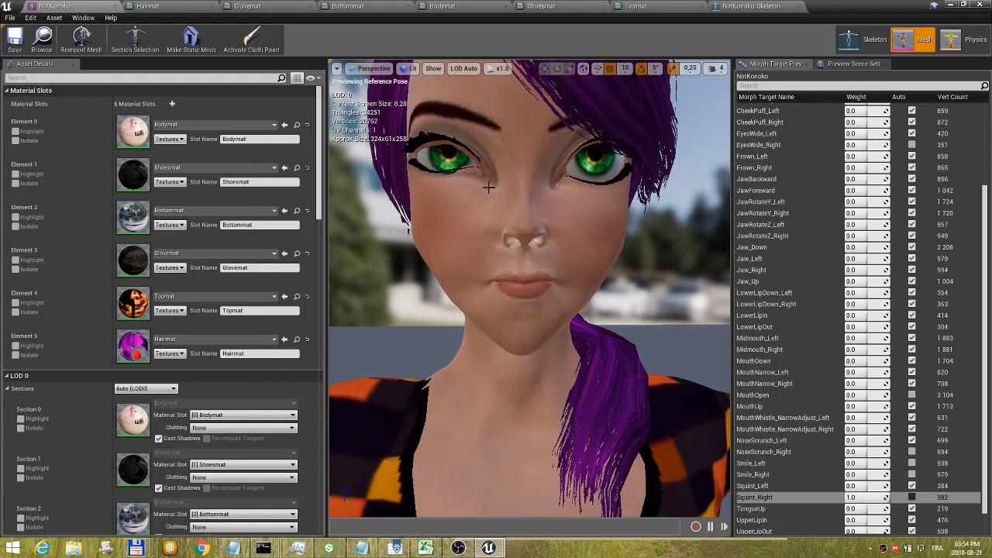
click(855, 498)
text(0)
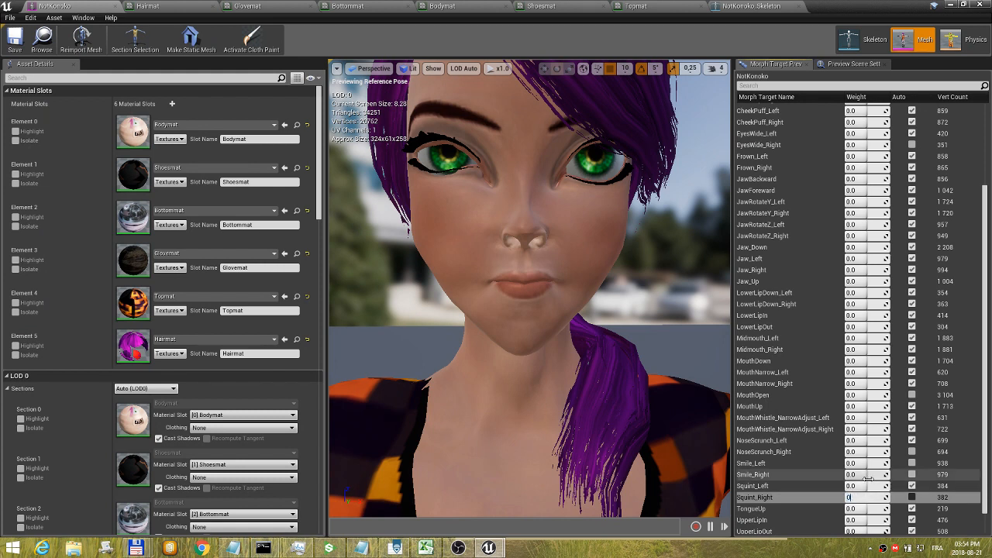
key(Return)
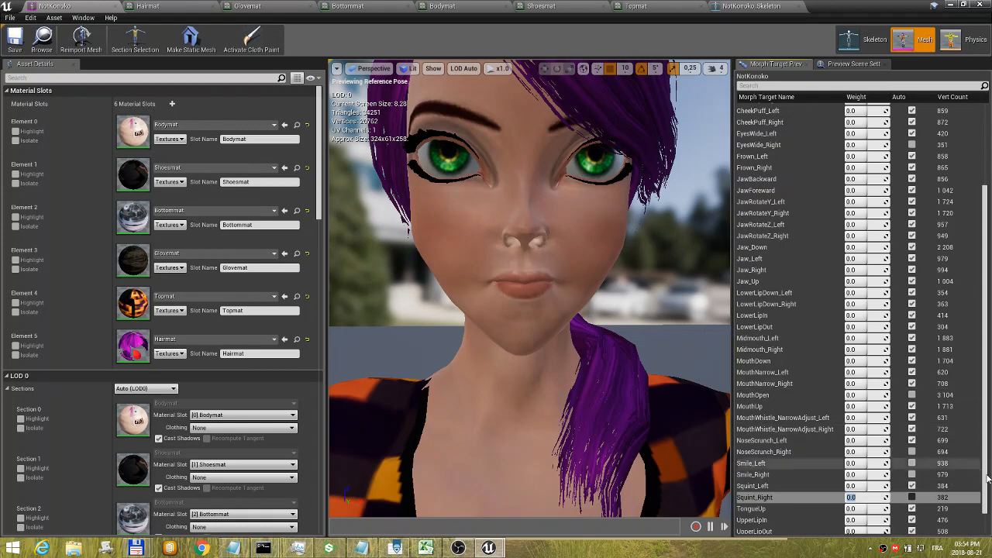
- Set the MouthOpen and Smile_Right morph target weights to 0.5 each
click(852, 395)
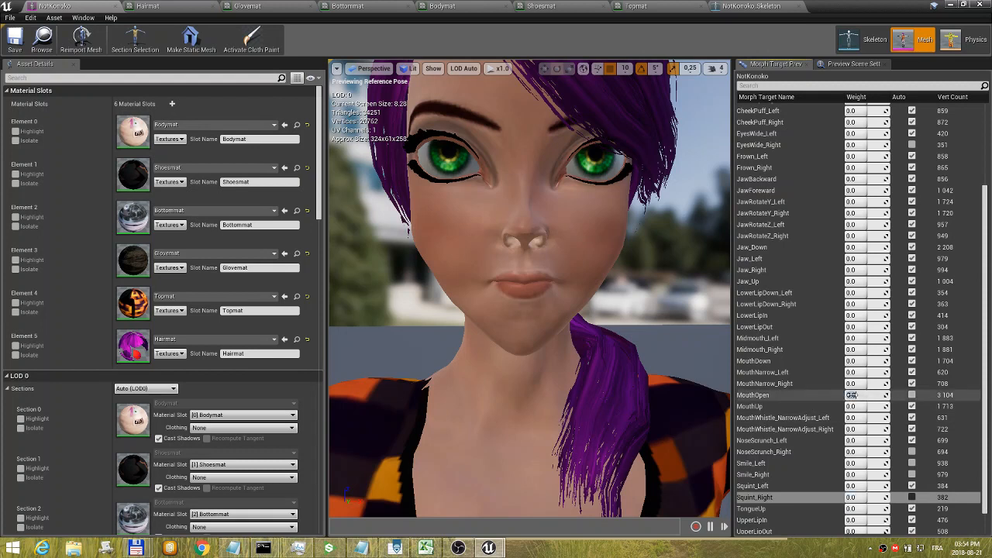
click(861, 395)
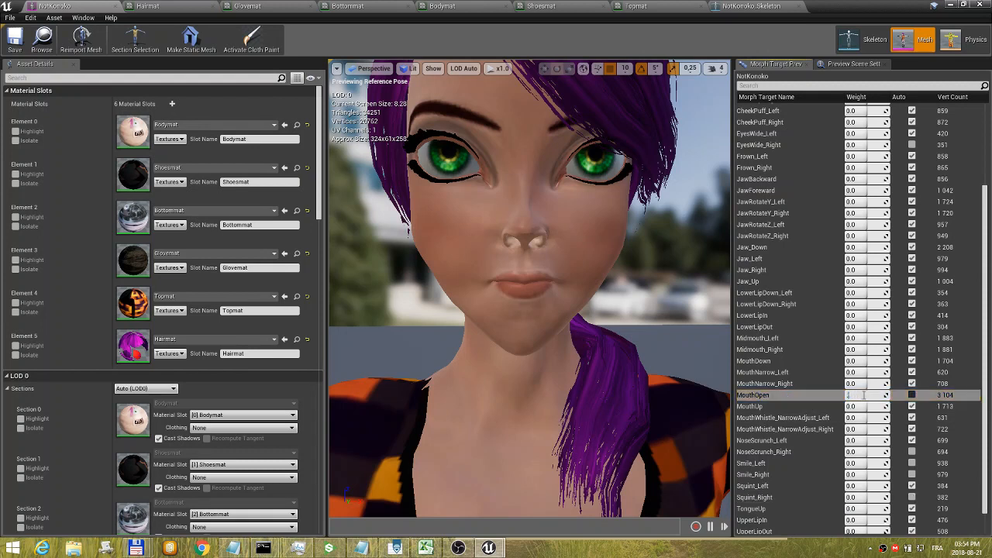
key(Return)
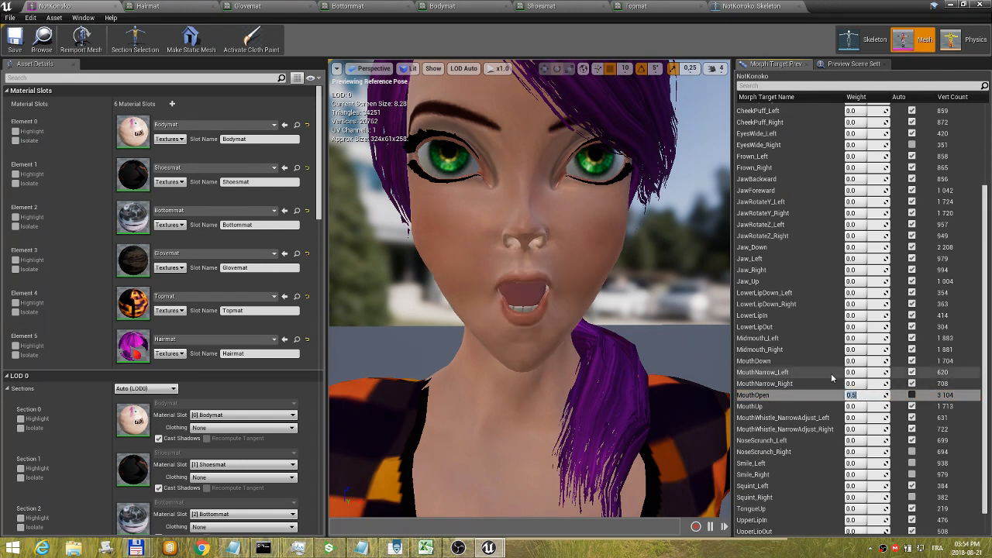
click(793, 475)
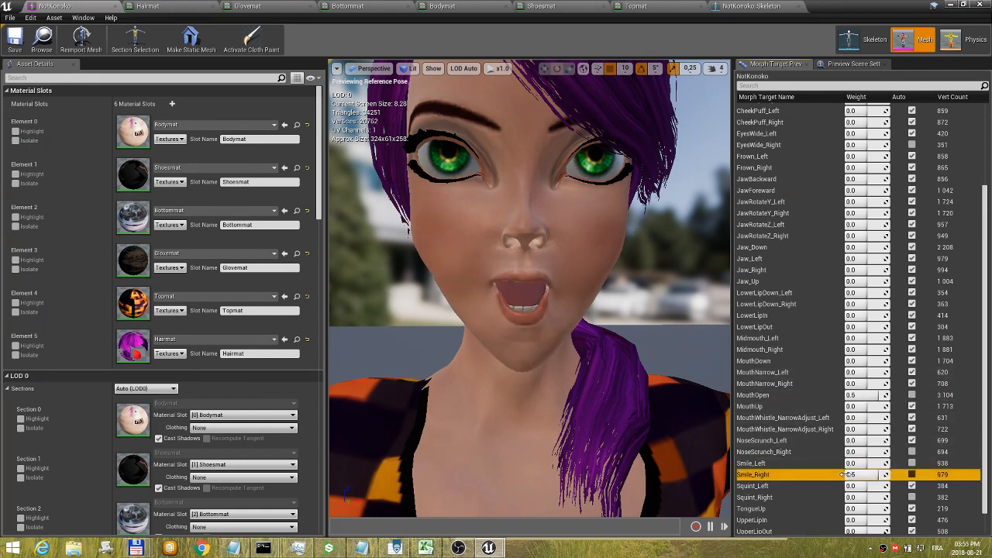
click(852, 475)
text(.5)
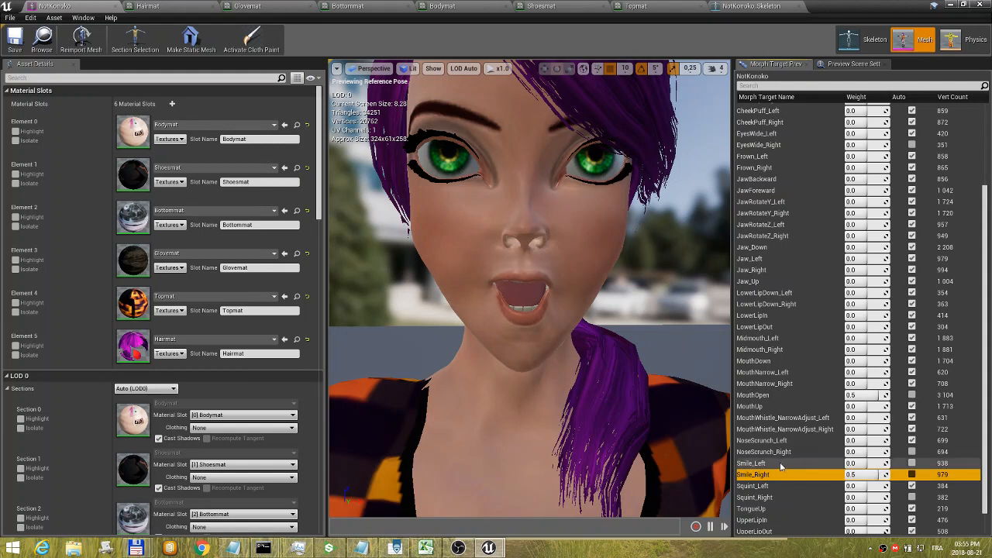
- Set the Smile_Left and NoseScrunch_Right morph target weights to 0.5 each
key(Return)
click(855, 463)
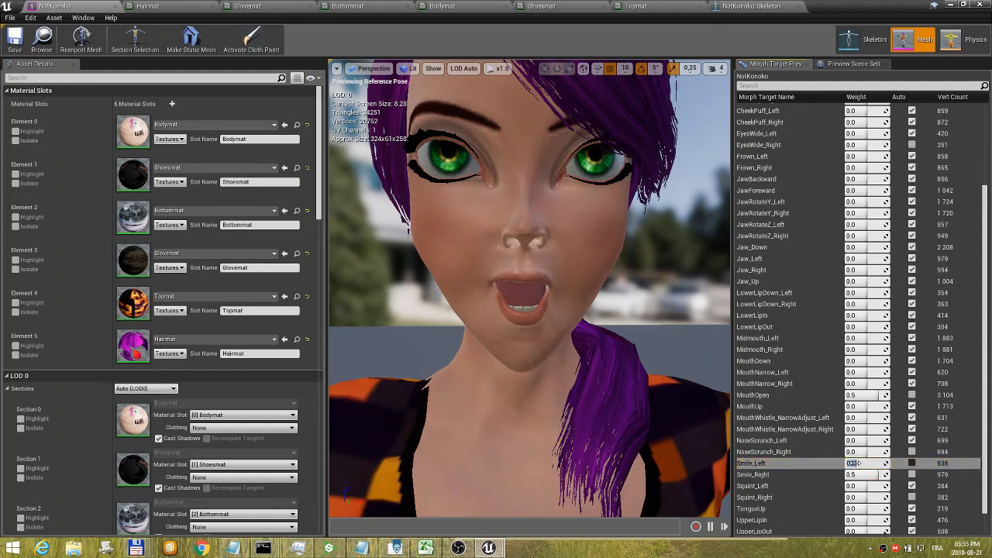
text(.5)
key(Return)
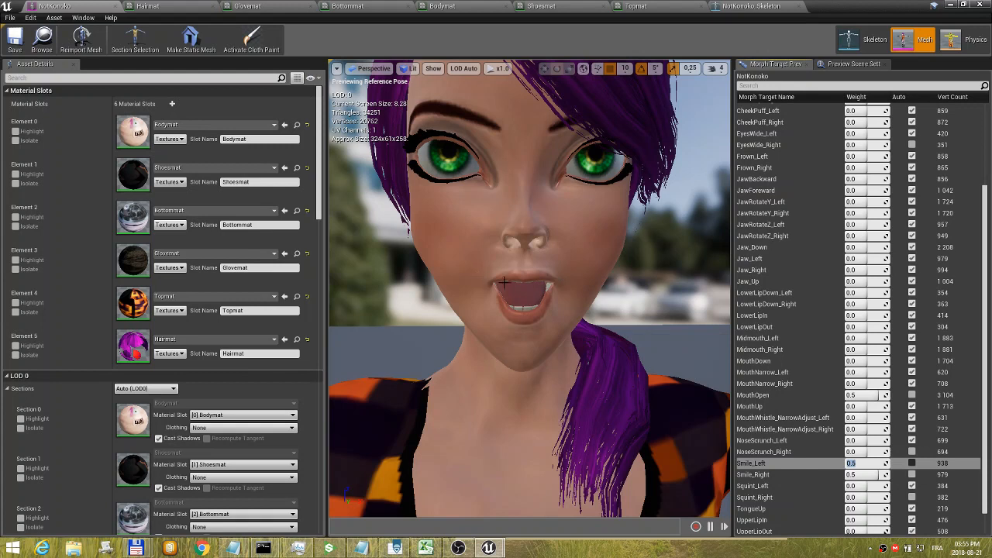
click(766, 449)
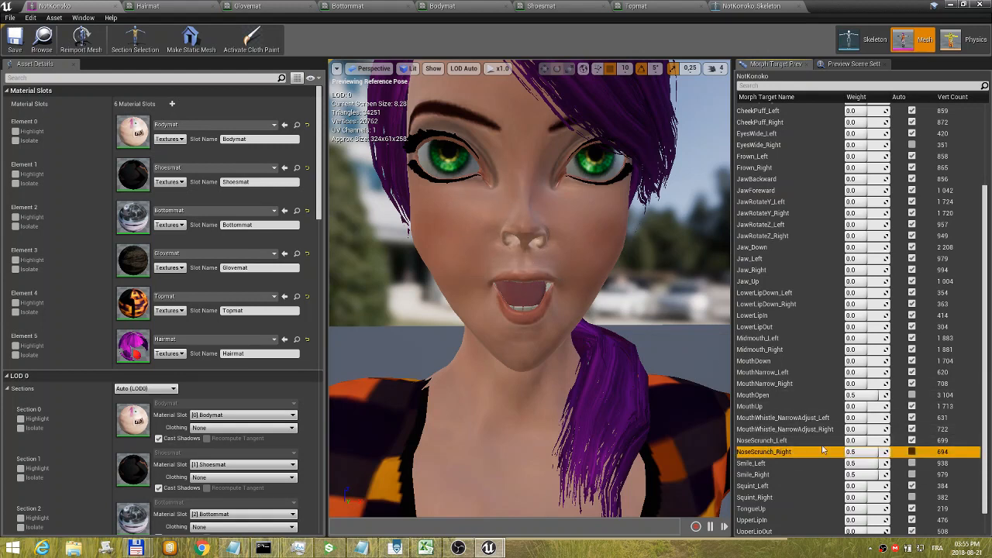
click(773, 443)
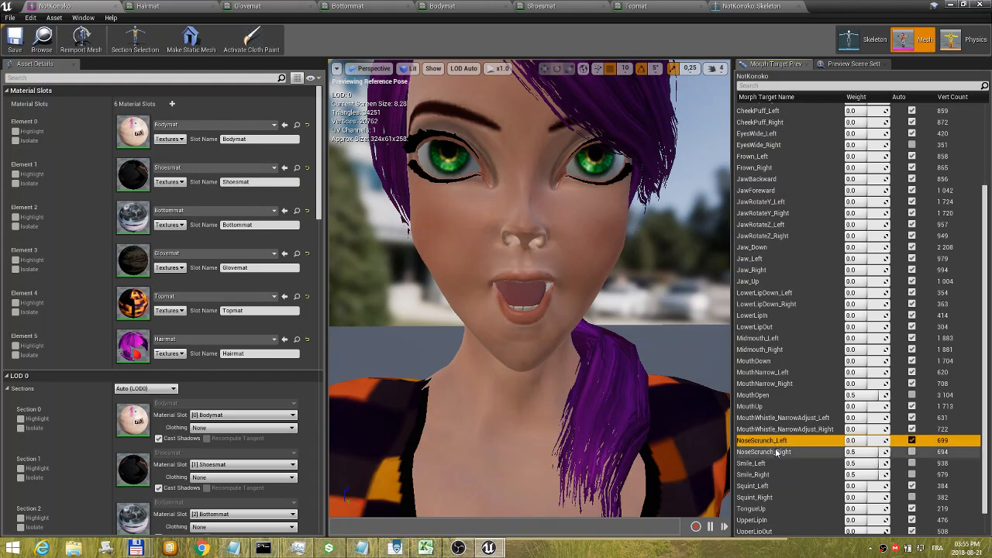
click(776, 451)
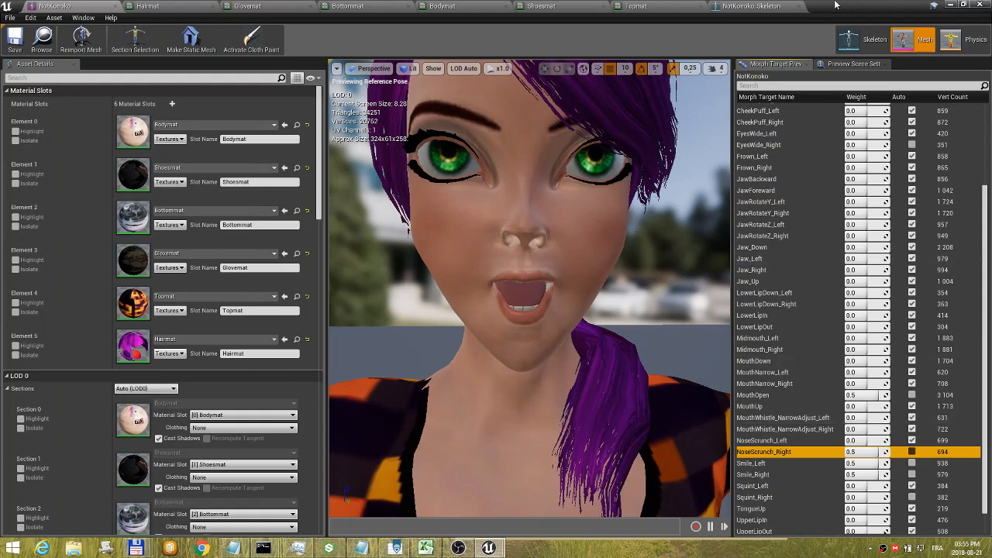
- Check the NotKonoko skeleton's rig mapping, and open UE4_Mannequin_Skeleton from the Mannequin/Character/Mesh folder
click(756, 6)
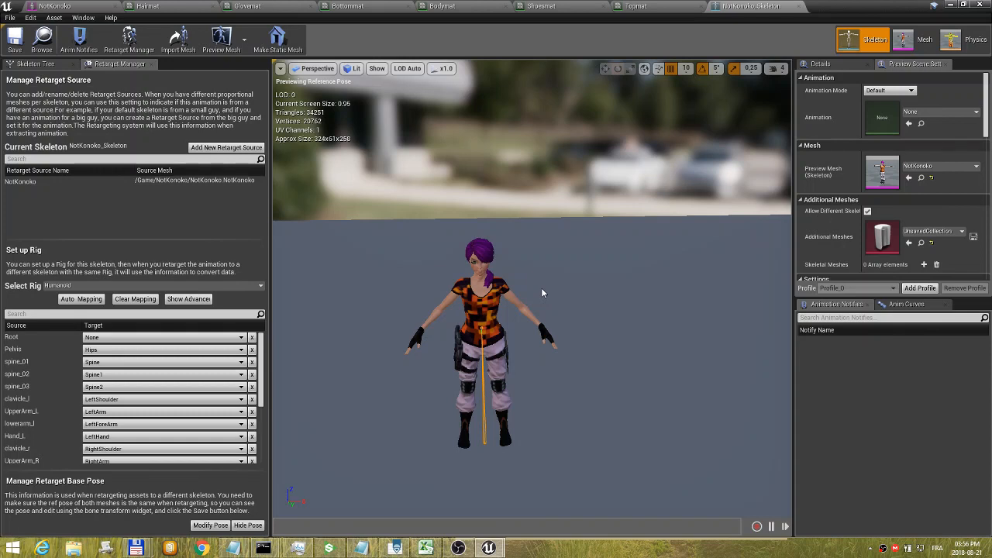
click(947, 4)
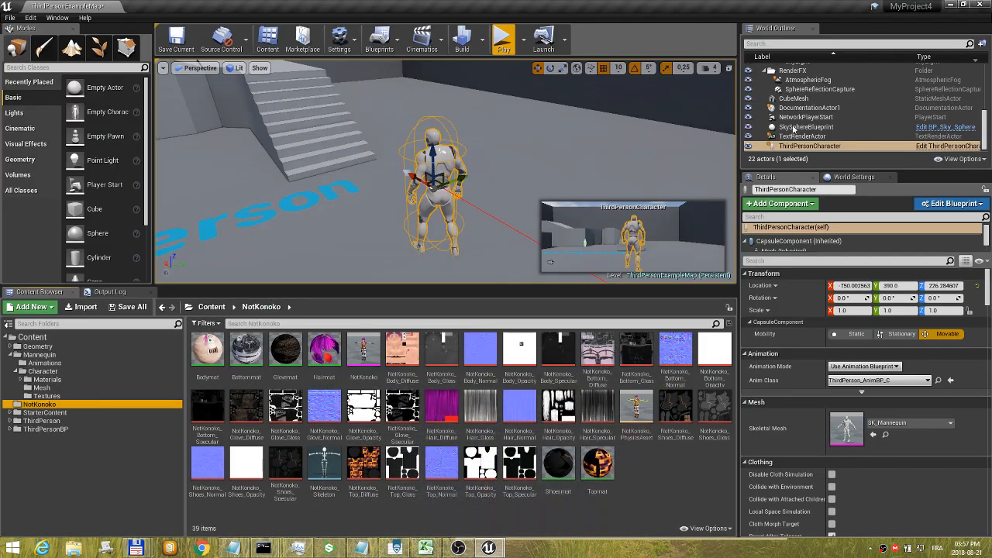
click(39, 371)
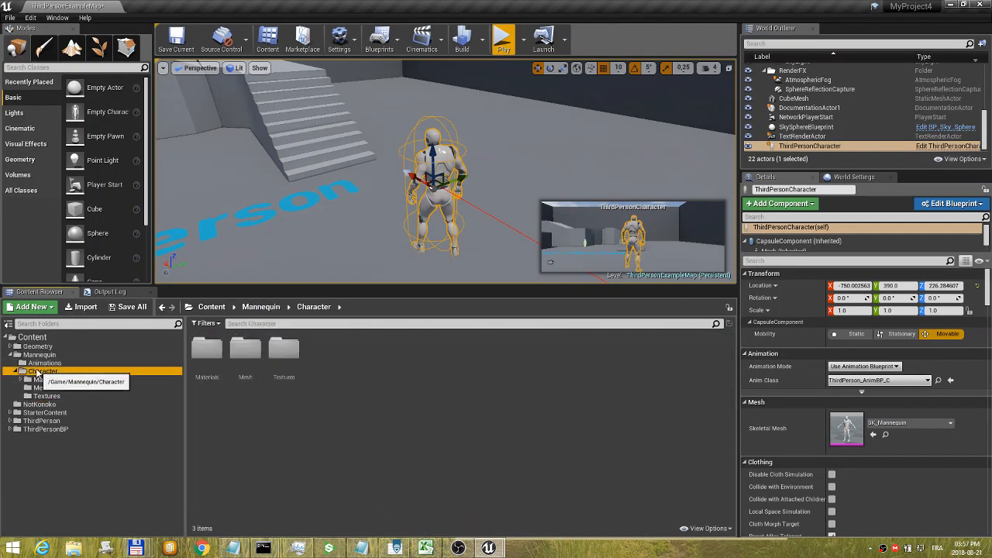
click(42, 387)
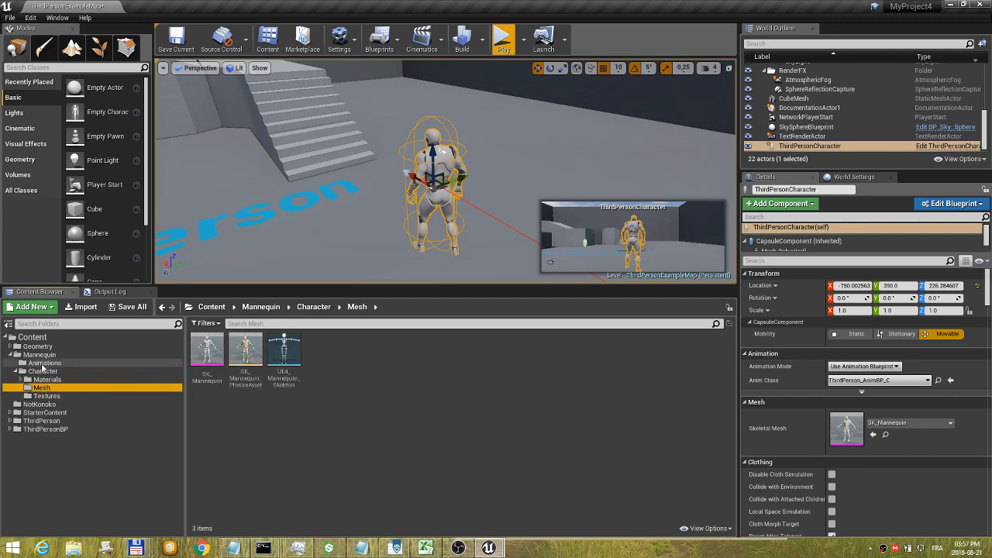
click(287, 357)
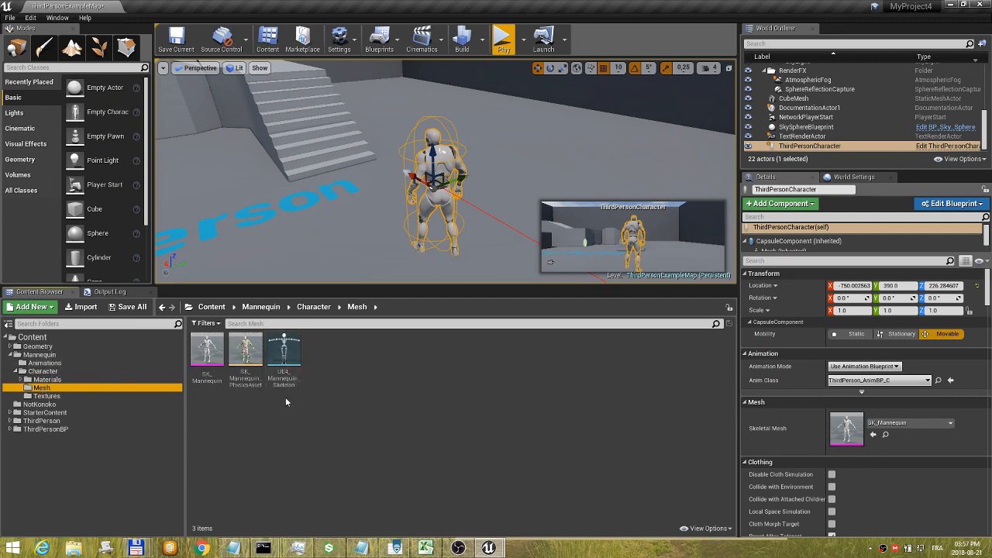
double_click(286, 356)
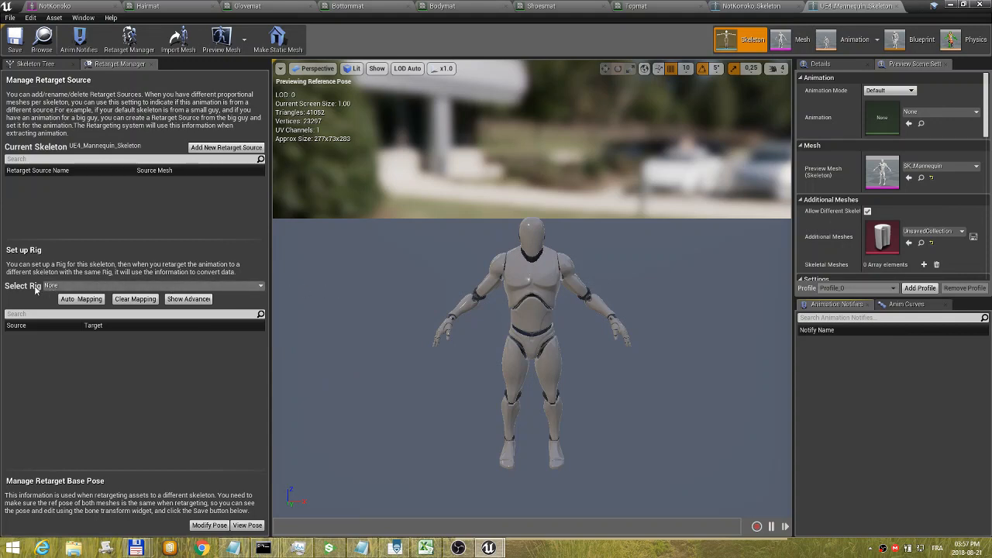
- Assign the Humanoid rig to the mannequin skeleton and save the skeleton
click(244, 284)
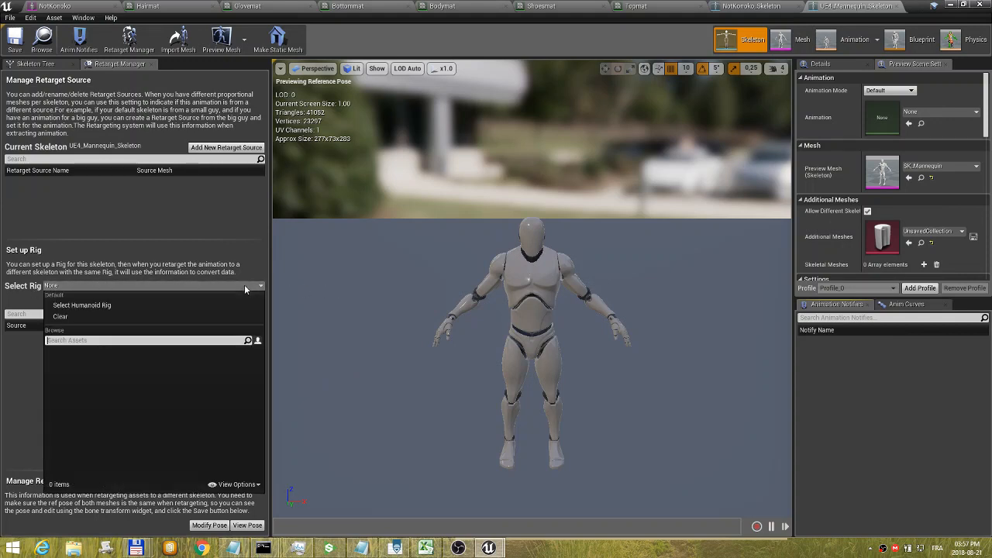
click(89, 306)
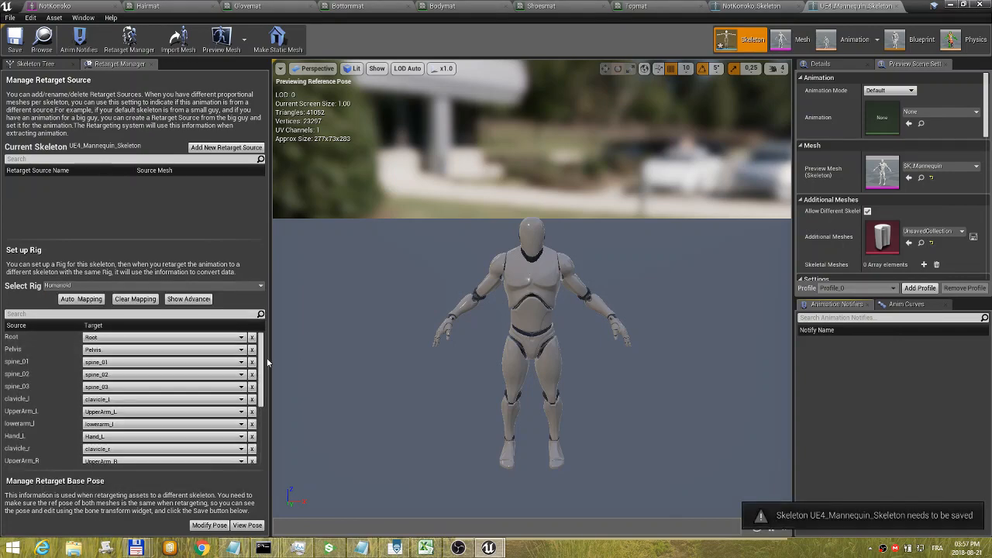
mouse_move(263, 357)
mouse_down()
mouse_move(263, 430)
mouse_move(262, 348)
mouse_up()
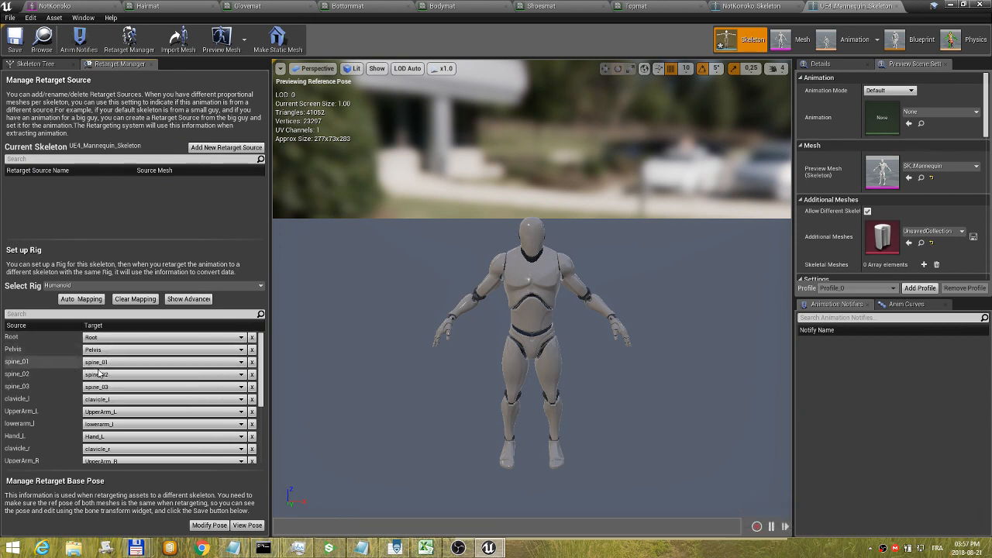
click(14, 42)
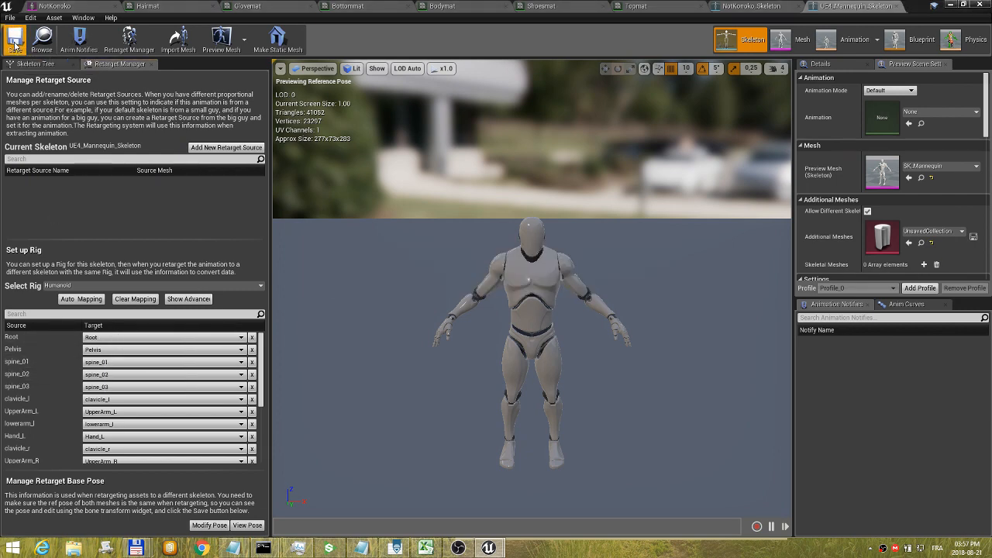
click(953, 6)
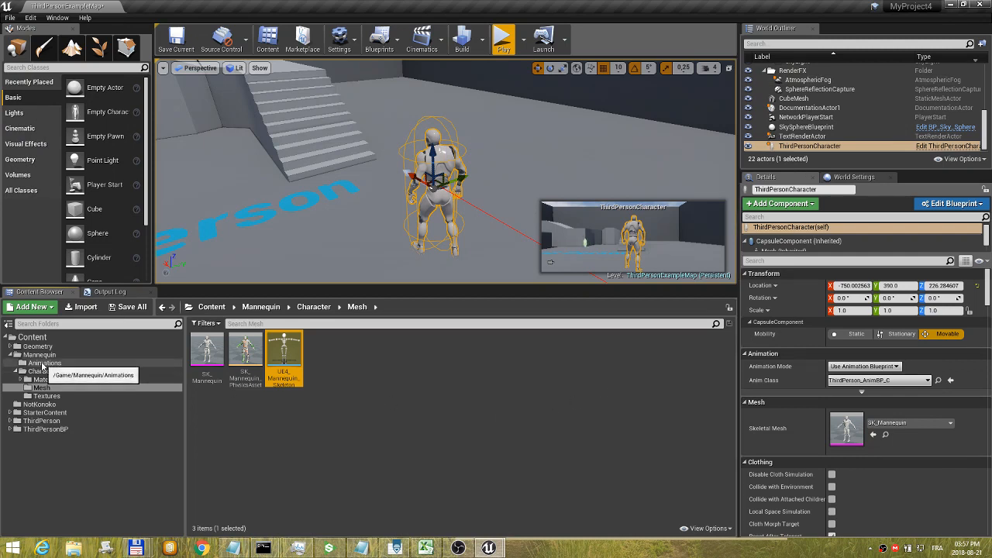
- Duplicate ThirdPerson_AnimBP from the Mannequin Animations folder and retarget it to NotKonoko_Skeleton with its referenced assets remapped
click(38, 354)
click(44, 363)
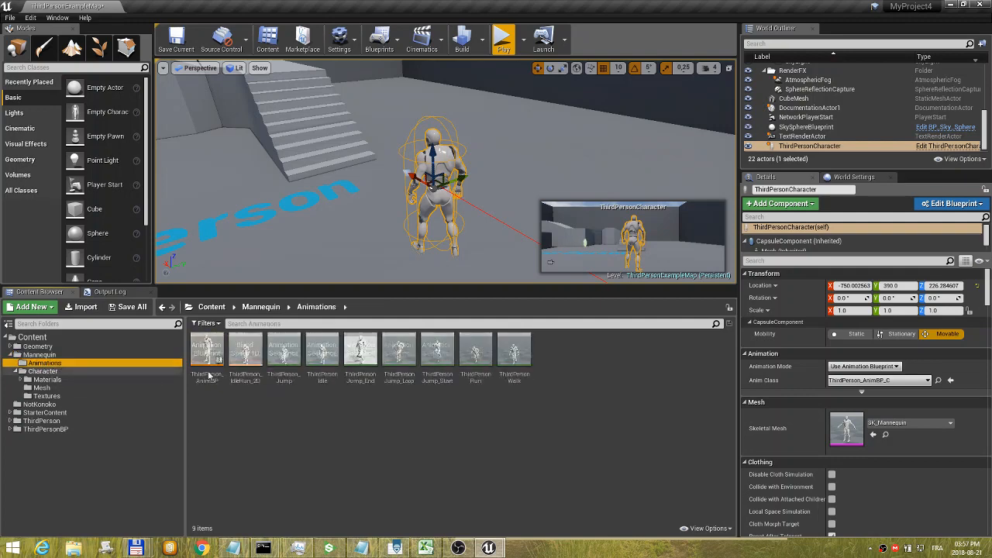
click(208, 361)
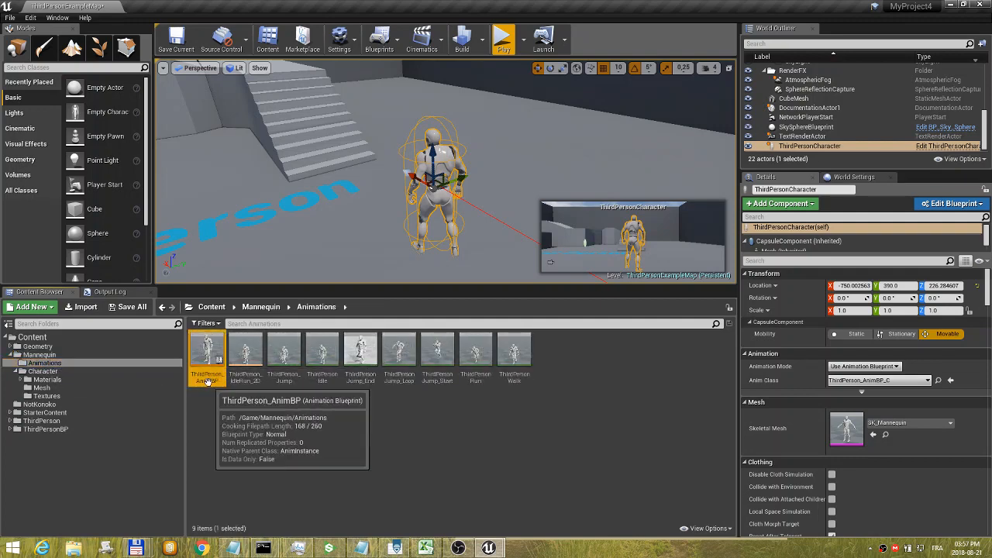
right_click(210, 355)
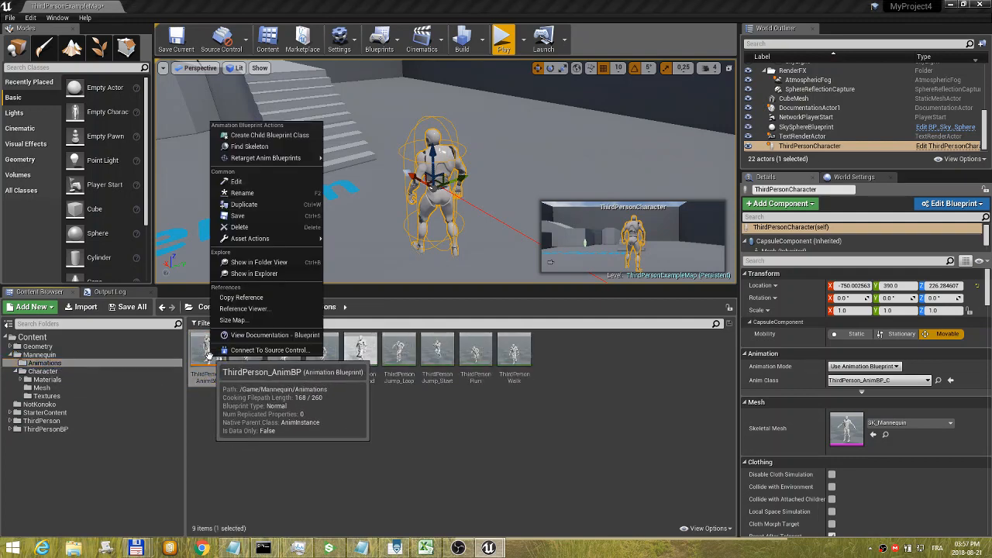
mouse_move(281, 158)
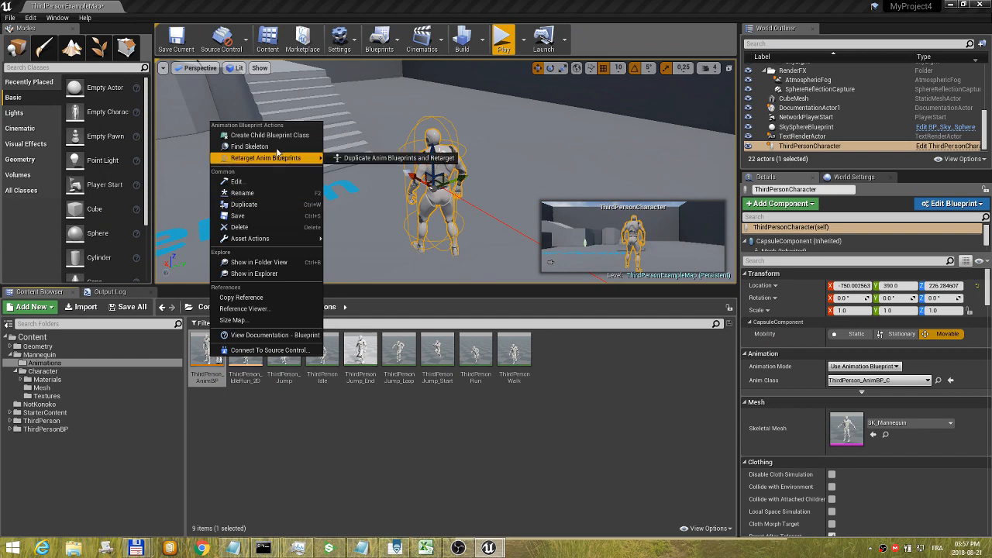
click(366, 161)
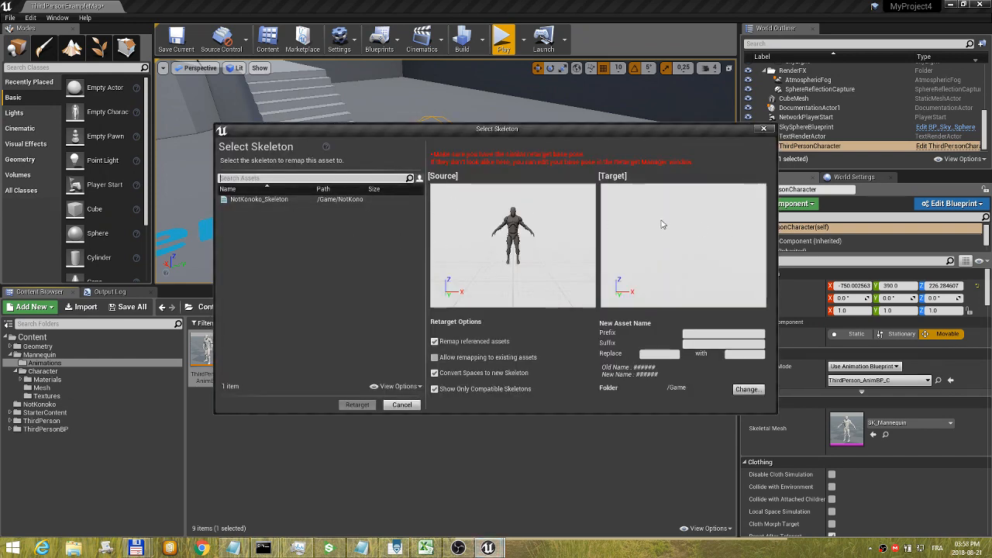
click(318, 199)
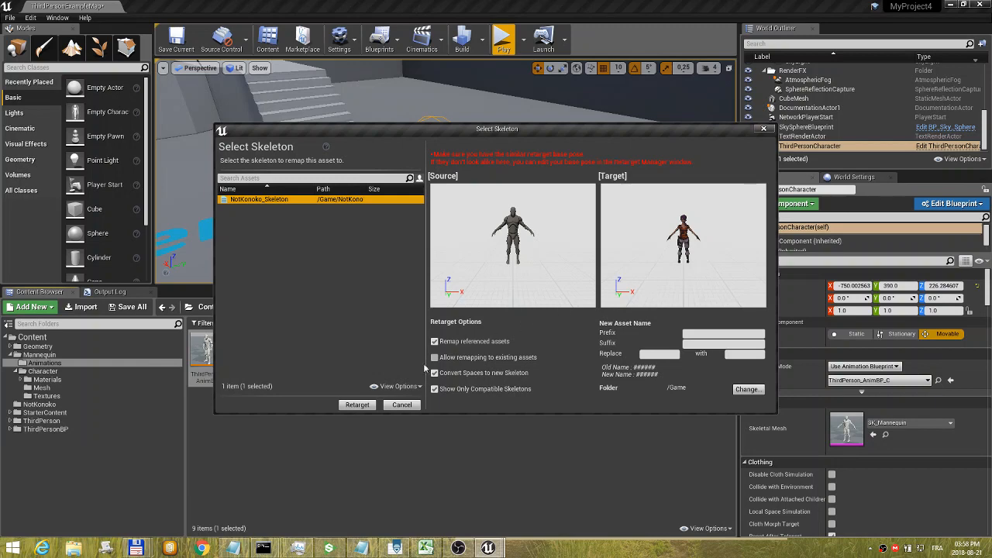
click(357, 405)
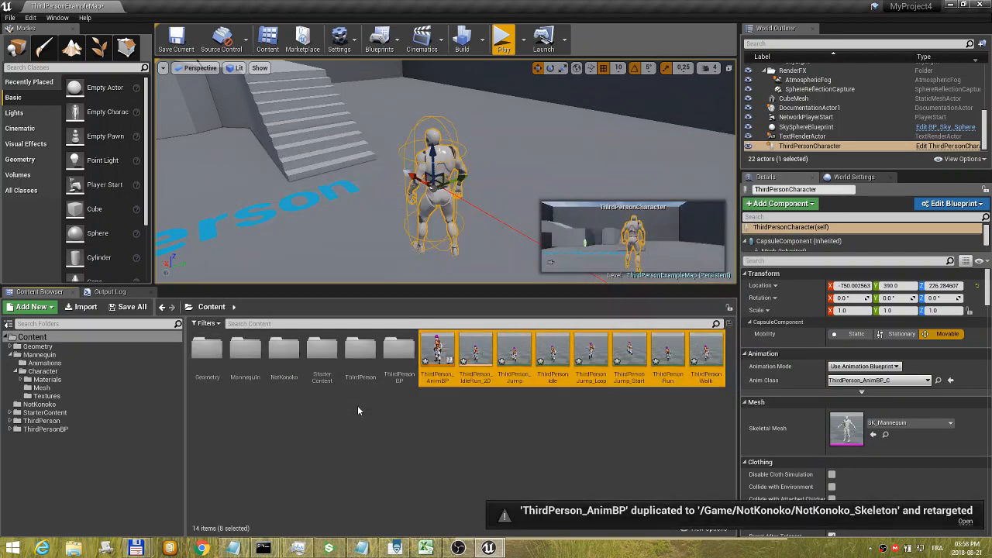
- Rename the retargeted animation blueprint in the Content folder to 2ThirdPerson_AnimBP
click(501, 431)
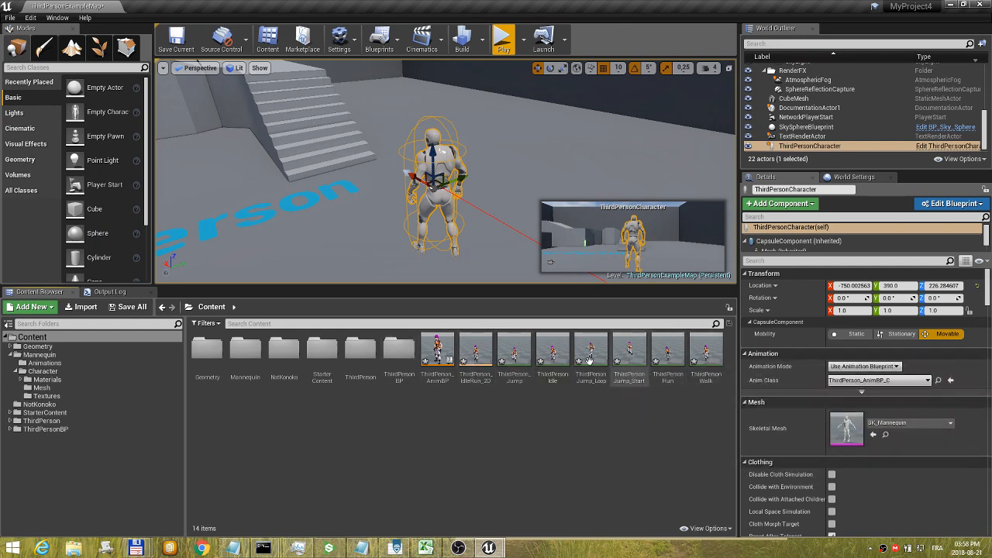
right_click(436, 361)
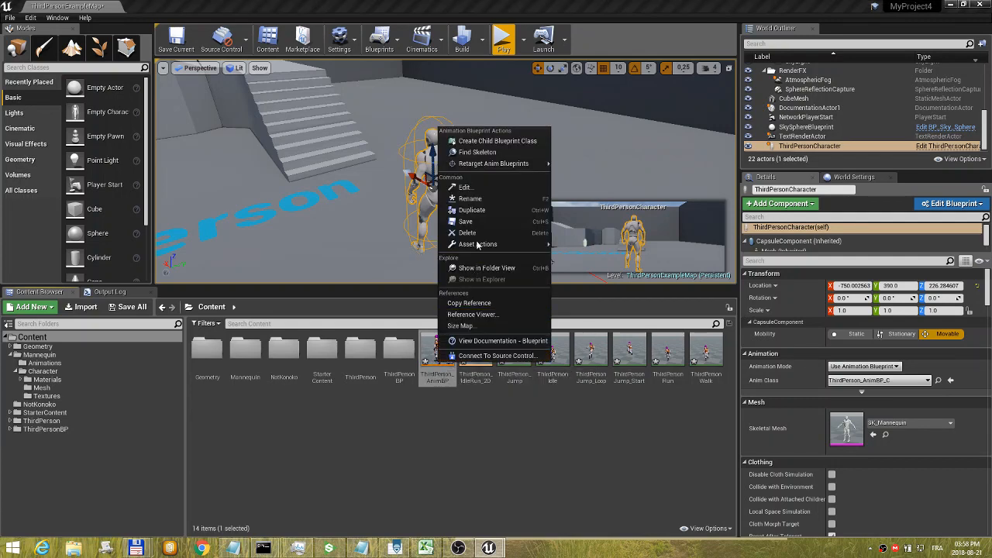
click(480, 201)
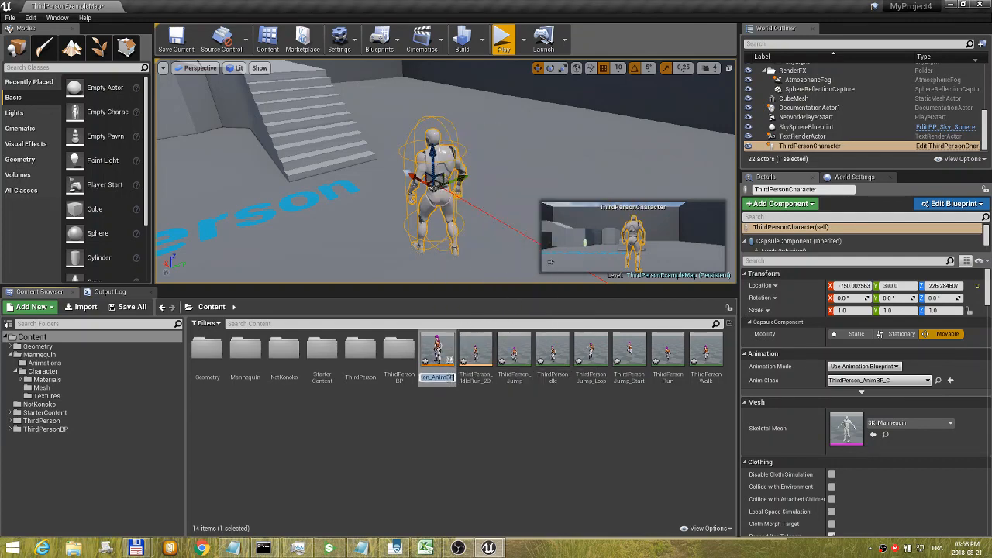
key(Home)
text(2)
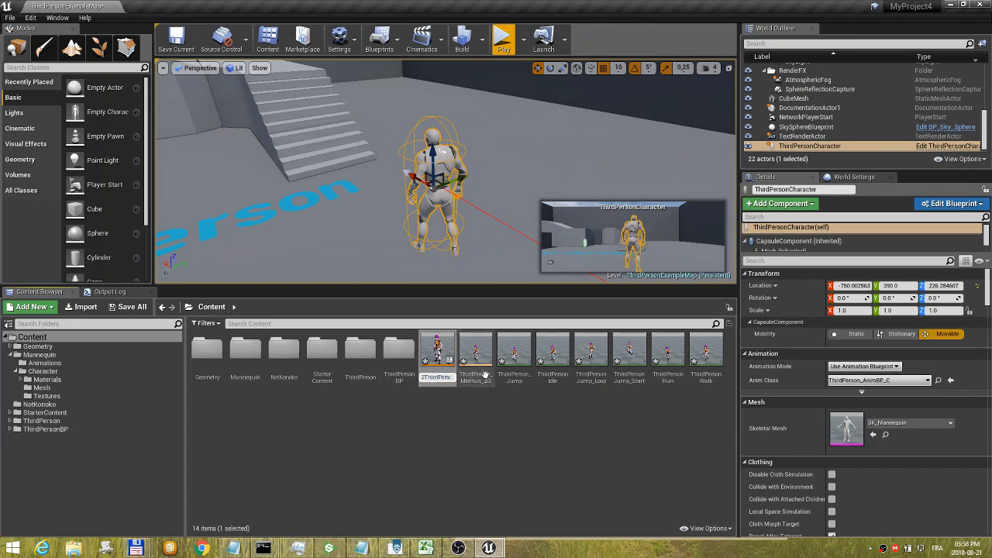
key(Return)
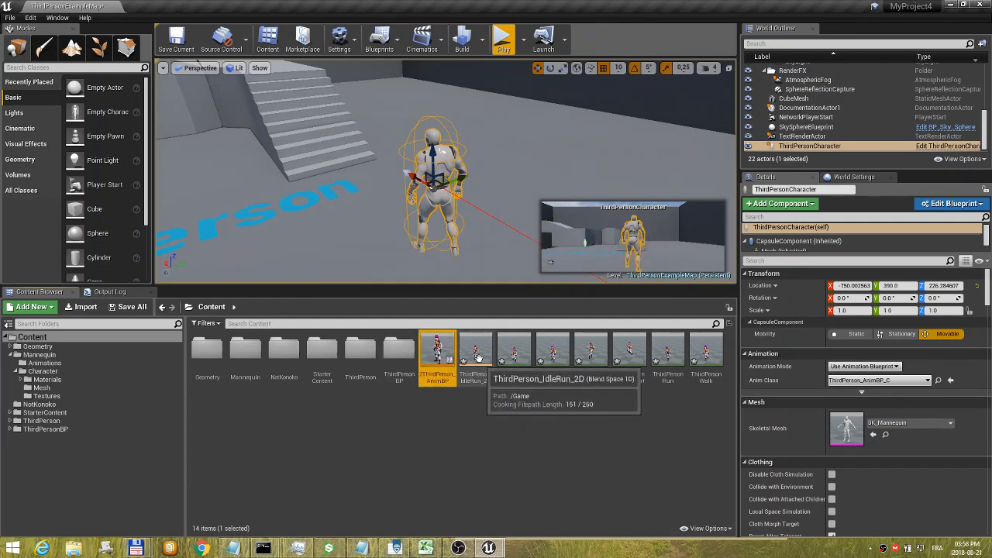
mouse_move(437, 373)
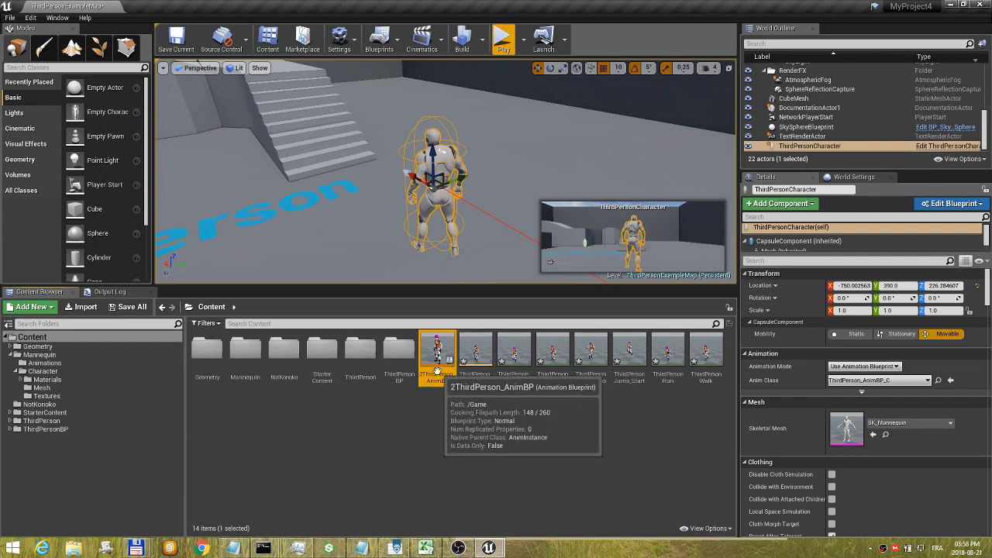
- Set ThirdPersonCharacter's skeletal mesh to NotKonoko and its anim class to 2ThirdPerson_AnimBP
click(441, 146)
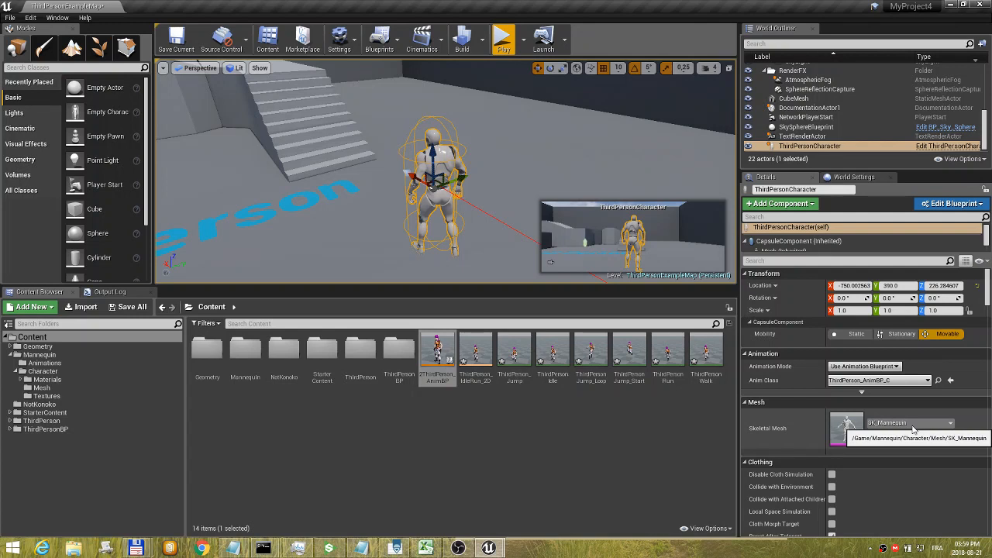
click(585, 448)
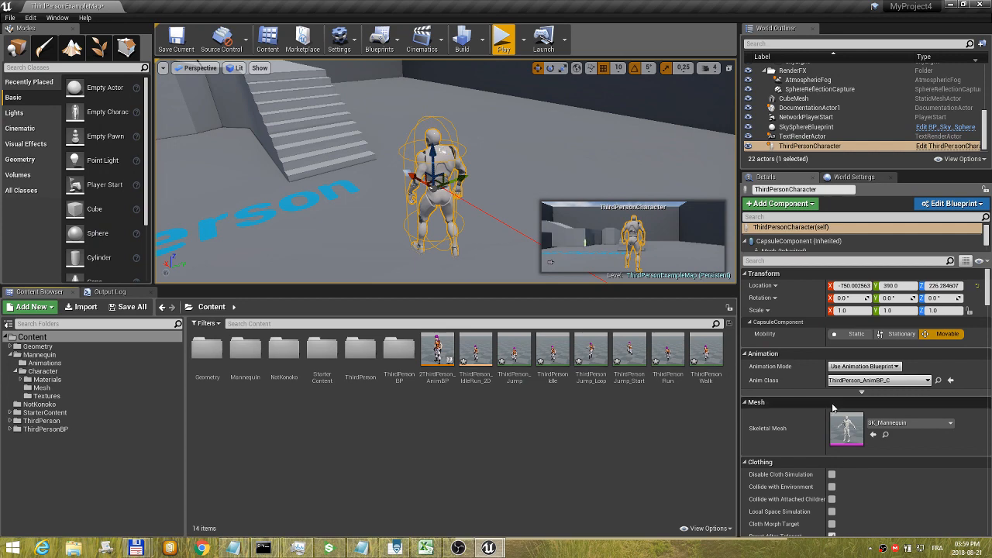
click(909, 424)
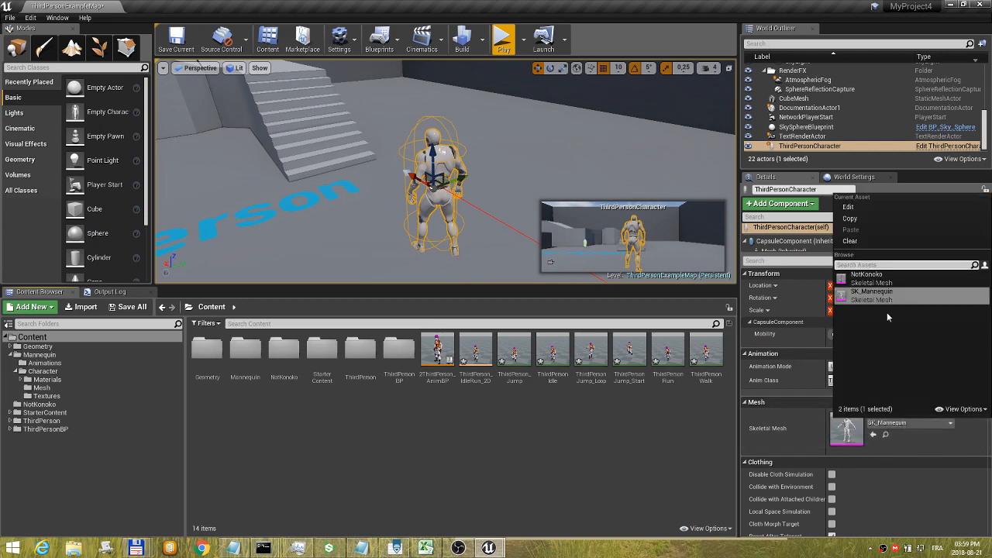
click(874, 278)
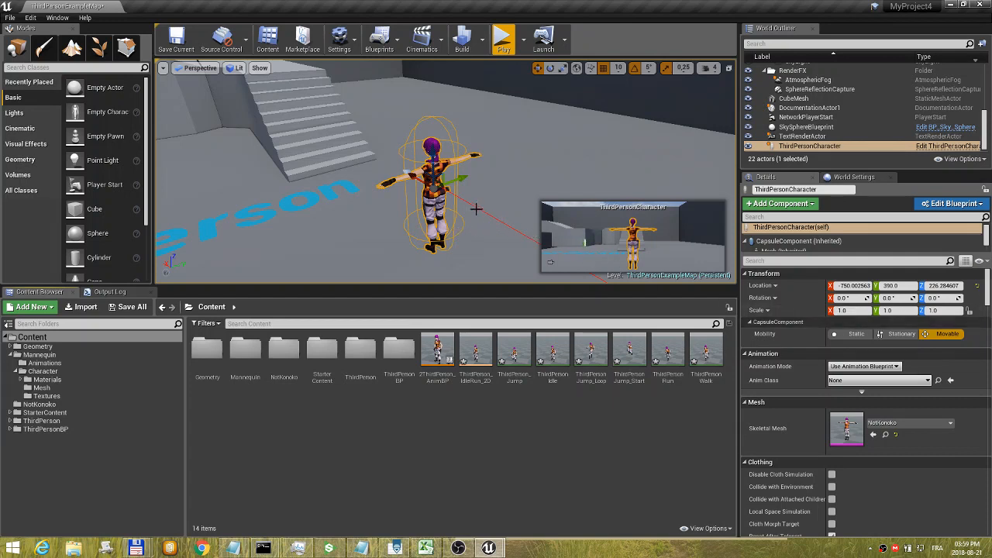
click(927, 381)
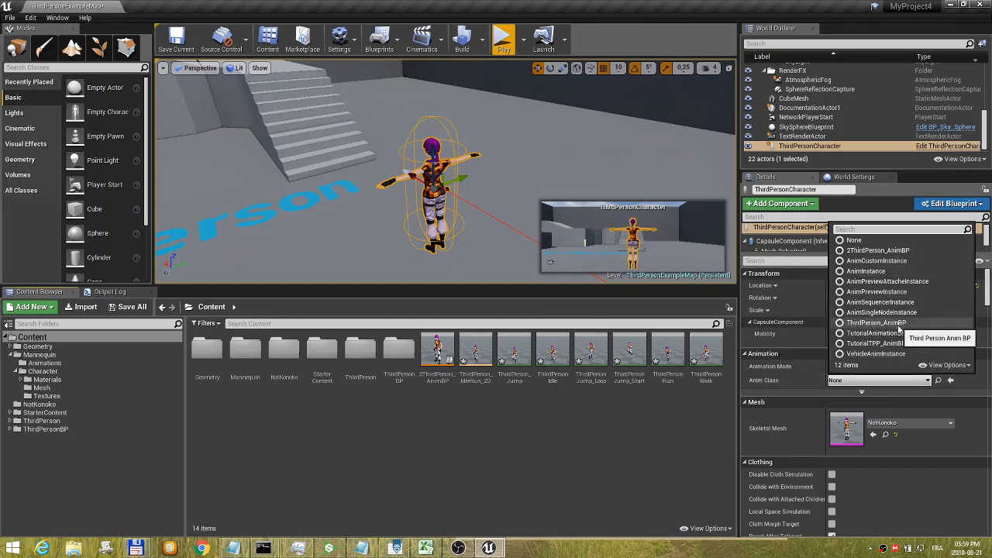
click(848, 251)
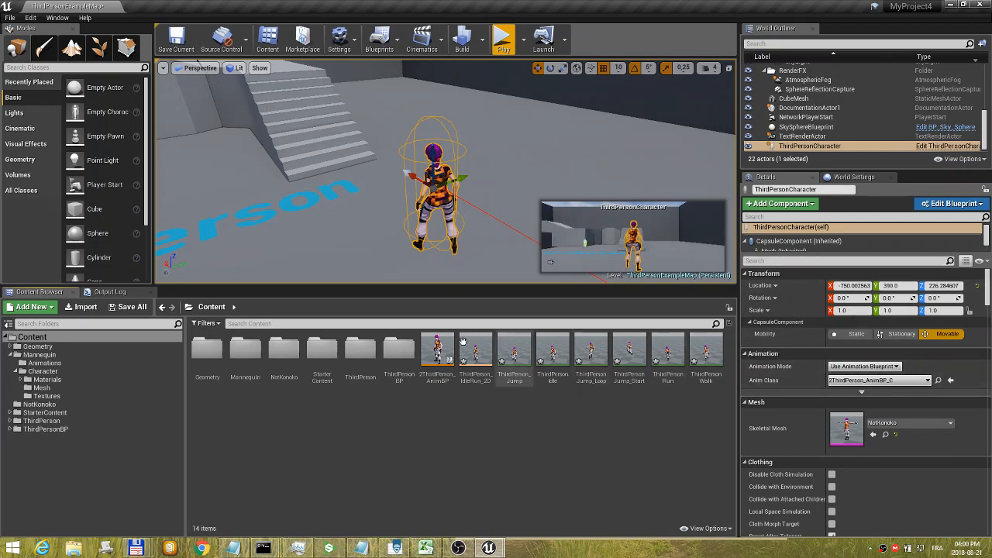
- Play the level in the viewport and make the NotKonoko character run and jump around to test the retargeted animations
drag(440, 341, 890, 422)
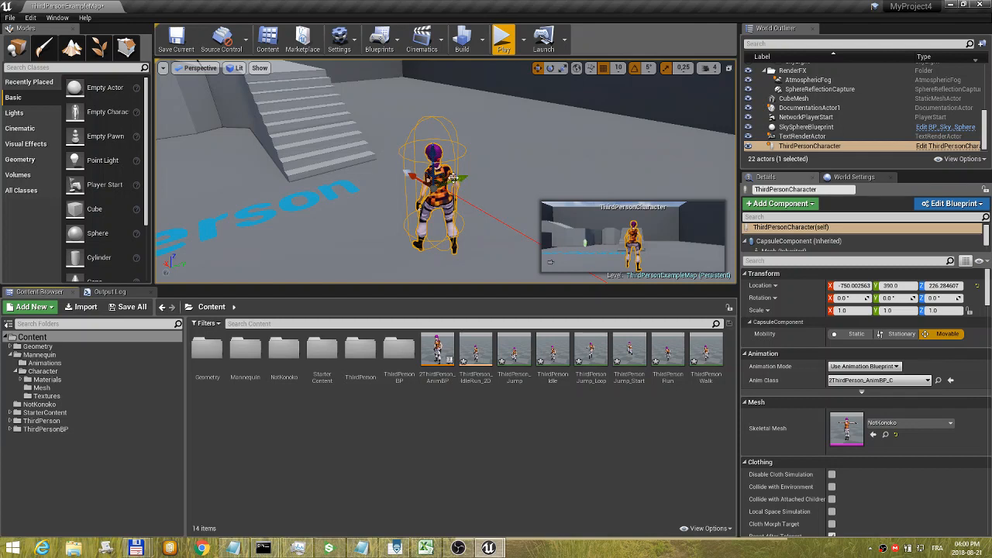
click(502, 40)
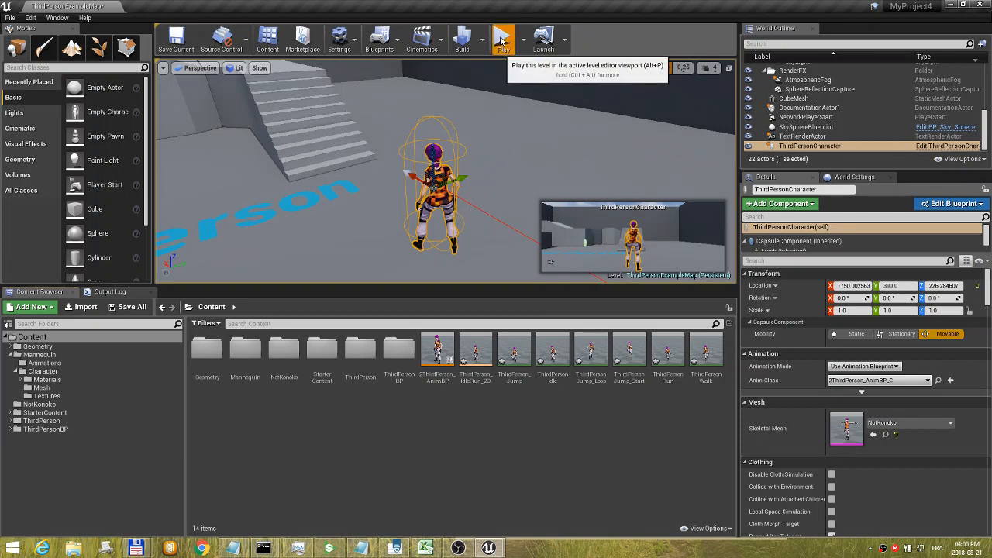
key(w)
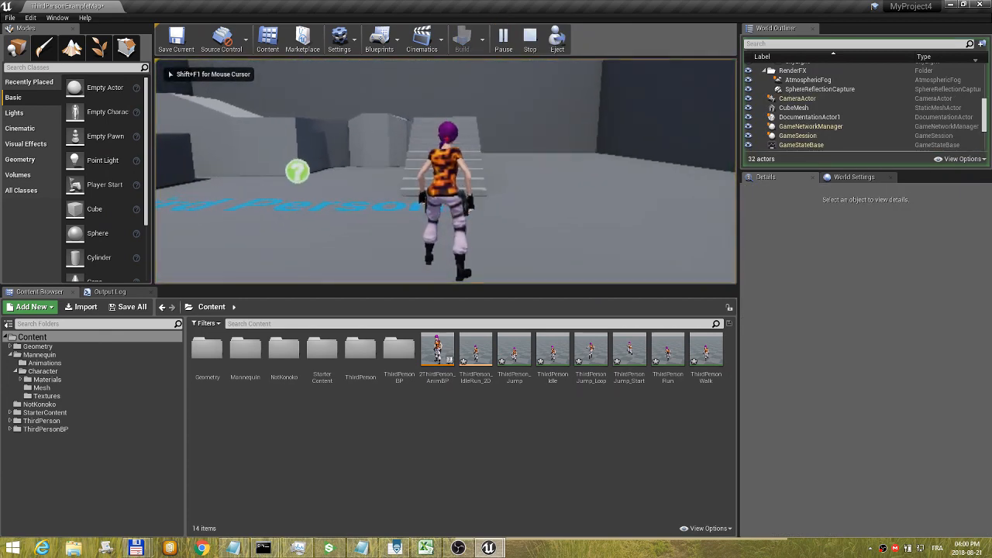
key(w)
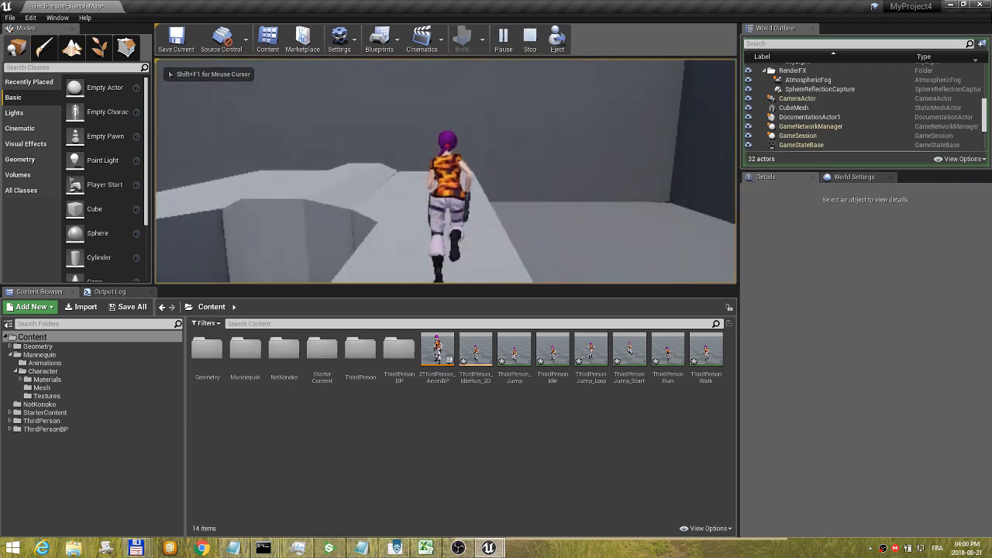
key(w)
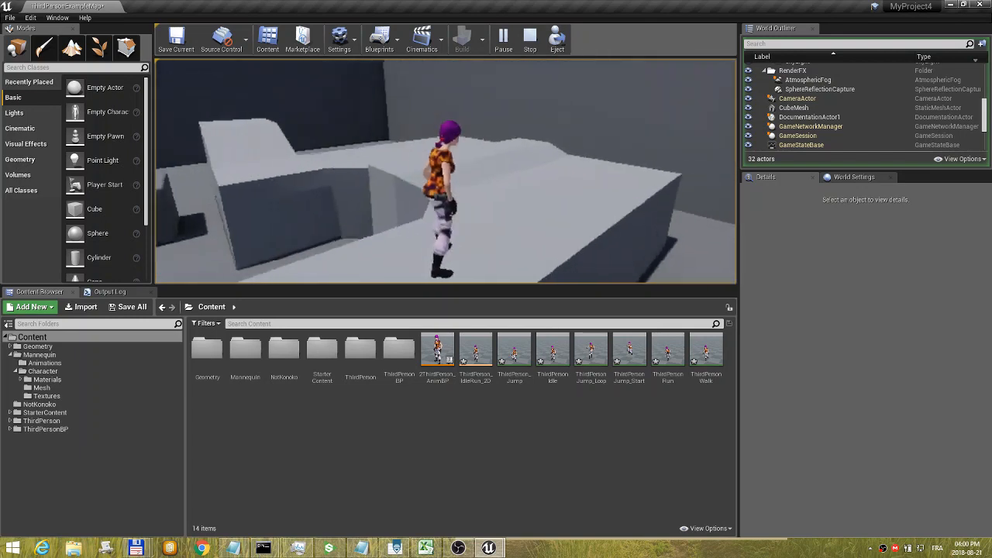
key(space)
key(w)
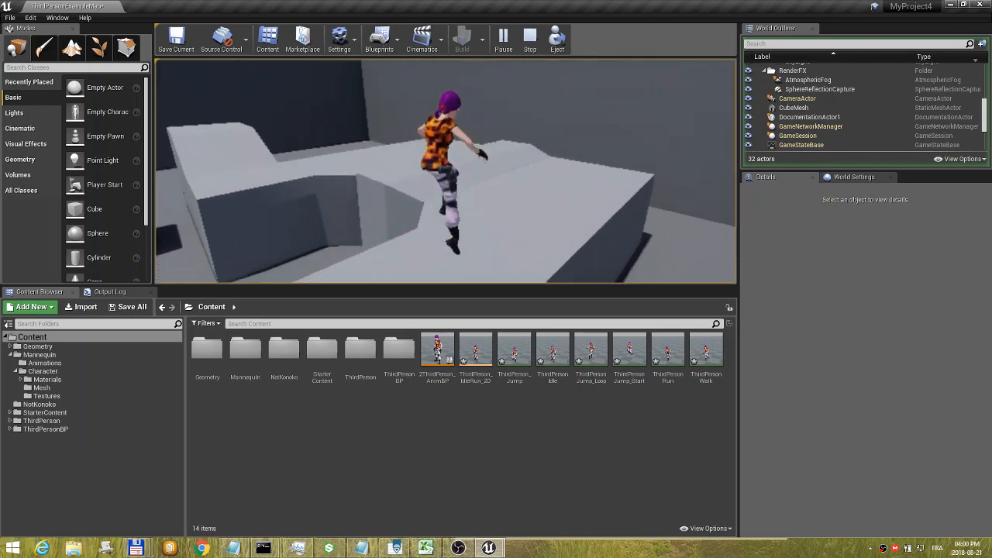
key(w)
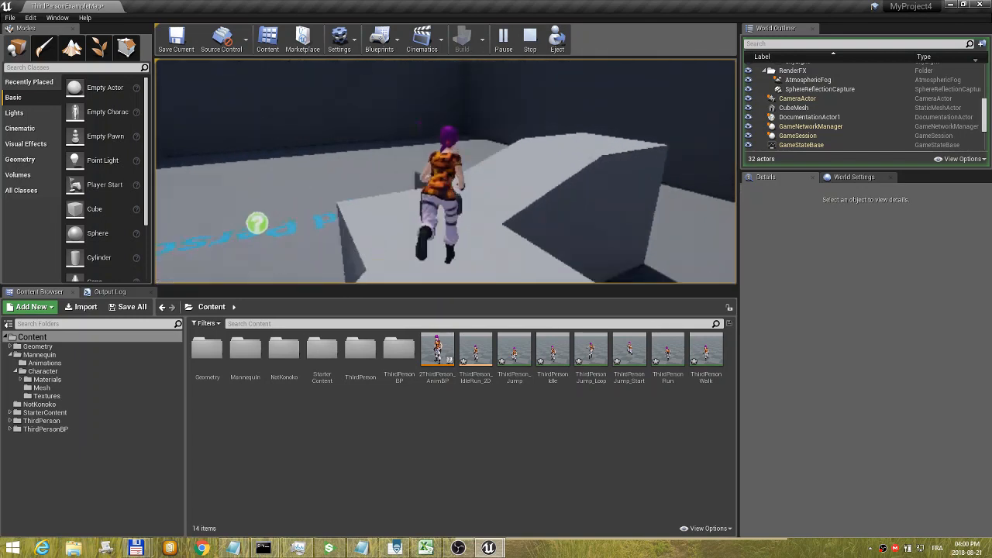
key(w)
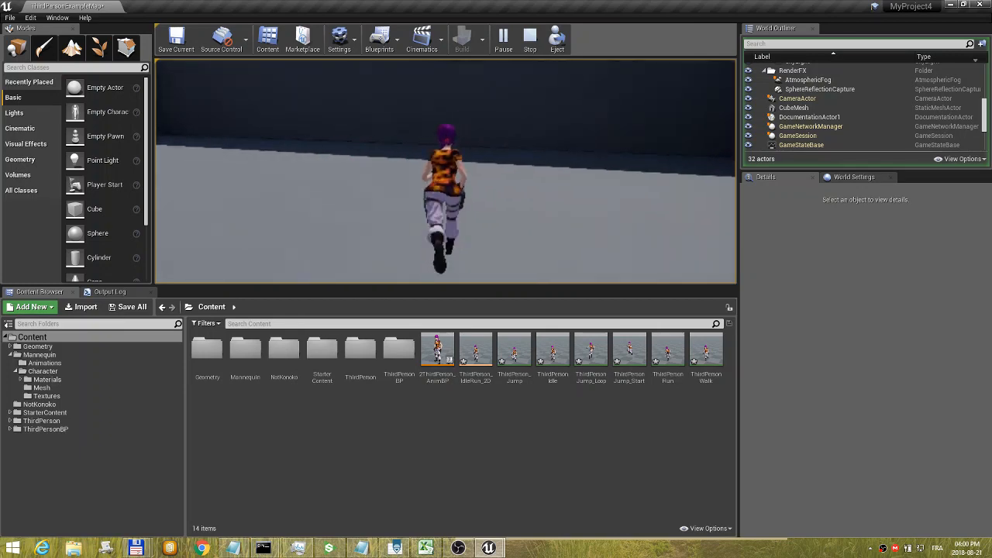
key(w)
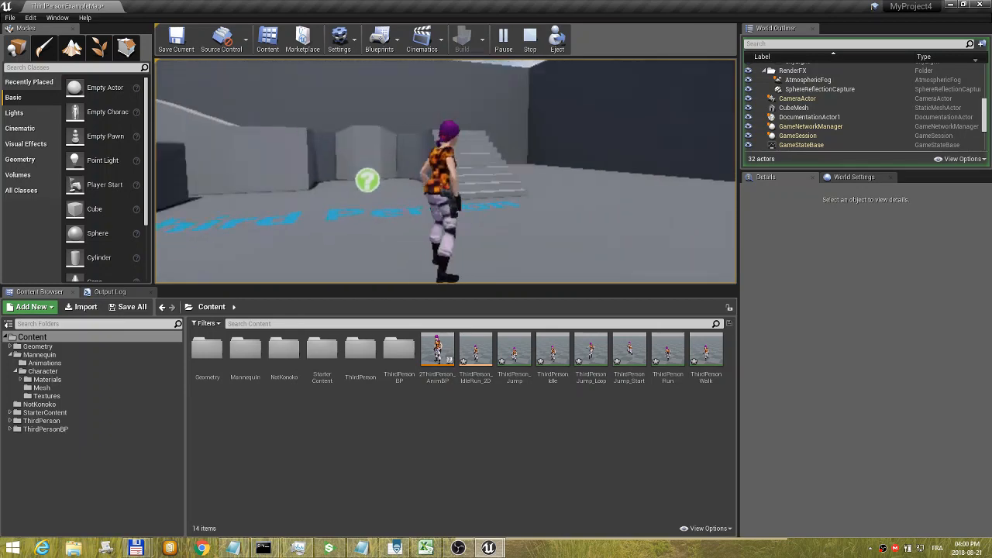
key(w)
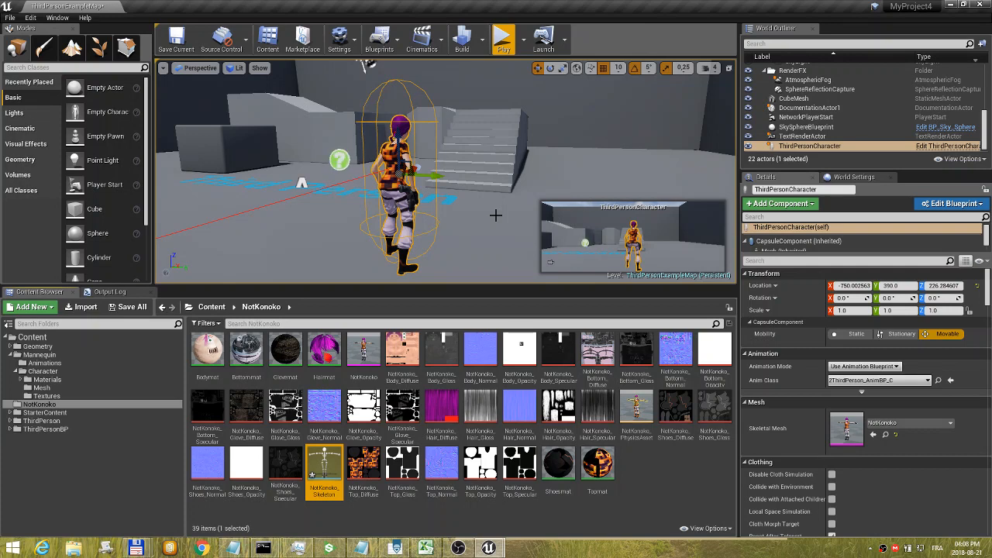
- Open NotKonoko_Skeleton from the NotKonoko folder in the skeleton editor
double_click(316, 462)
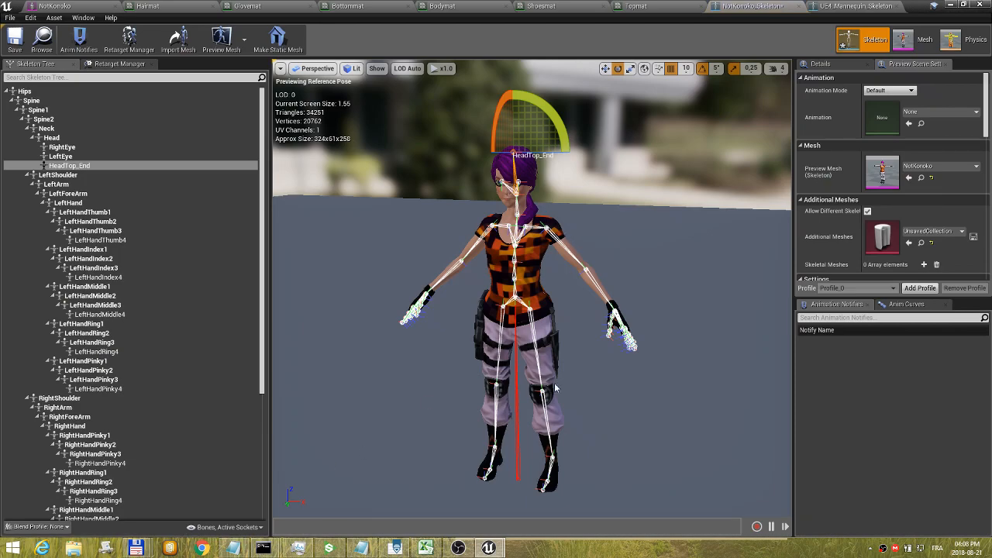